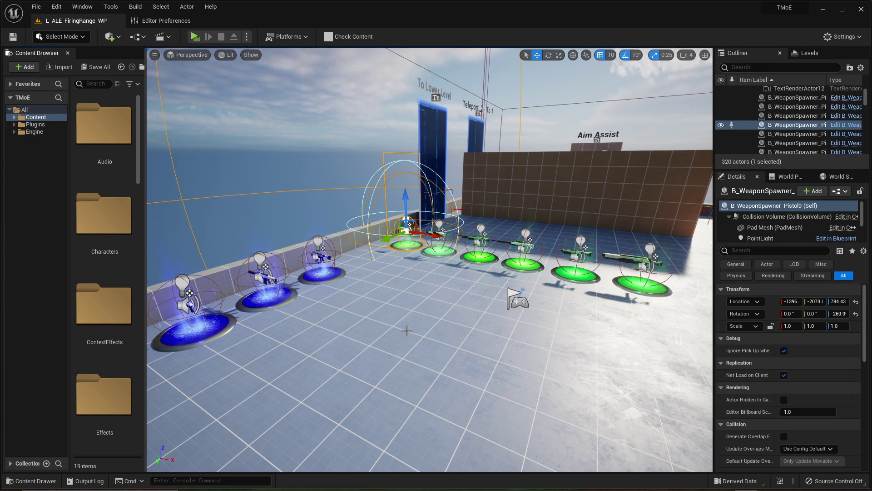
Expand the Content folder, its Weapons subfolder and the Plugins folder in the project's folder tree.
left_click(15, 117)
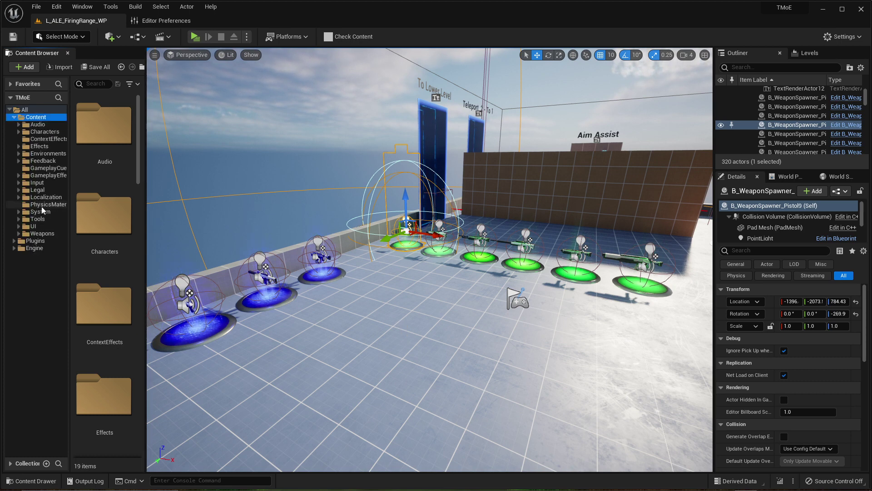
left_click(19, 233)
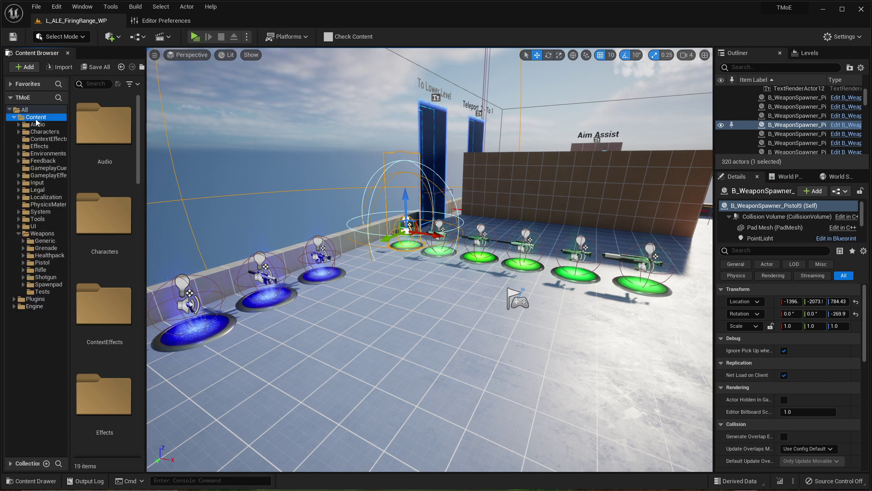
left_click(14, 299)
left_click(19, 307)
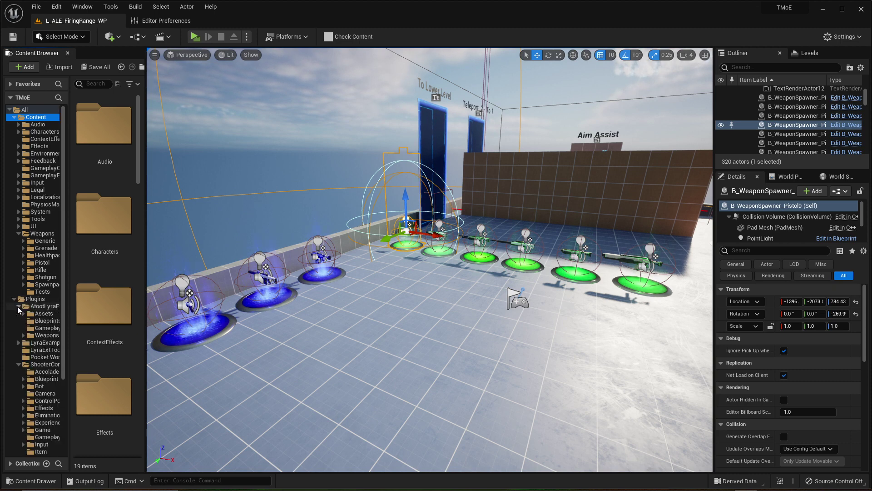
left_click(14, 299)
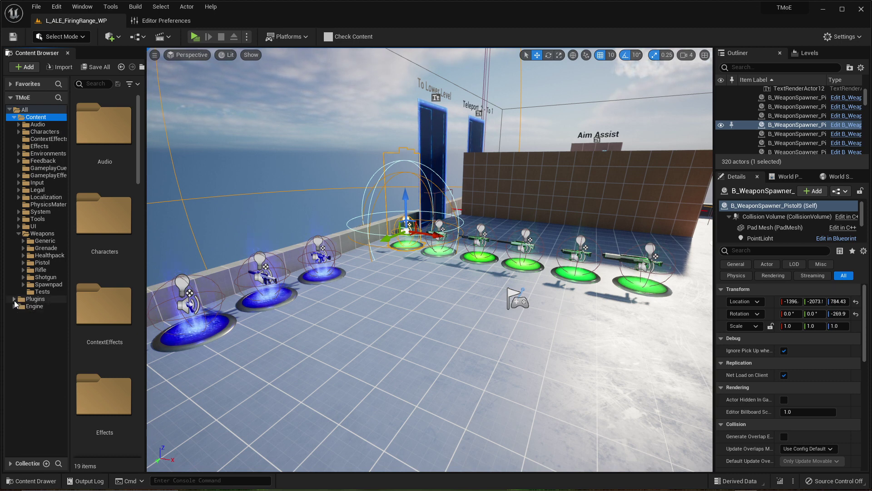
left_click(14, 300)
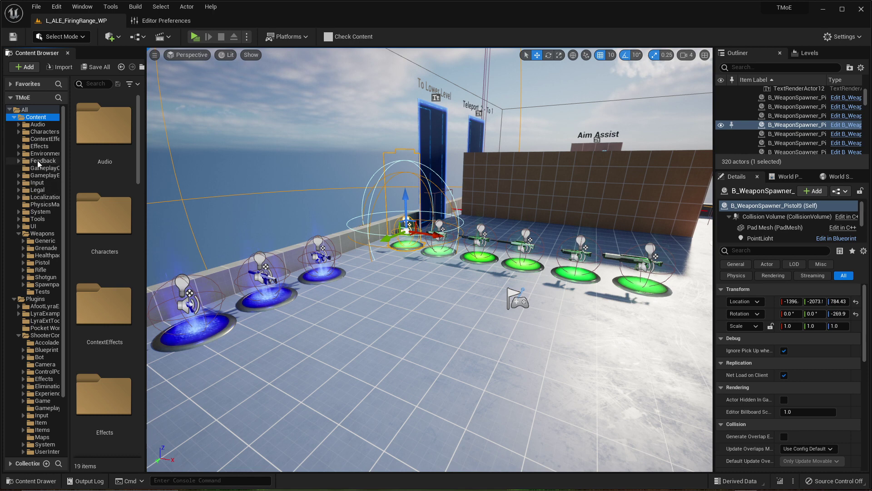
Create a new folder named DBShotgun inside the Content Weapons folder.
left_click(45, 233)
right_click(47, 235)
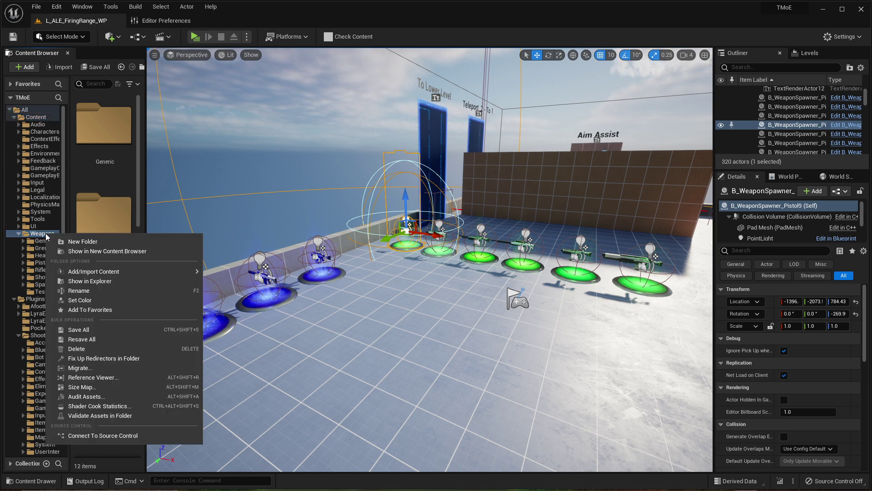
left_click(77, 241)
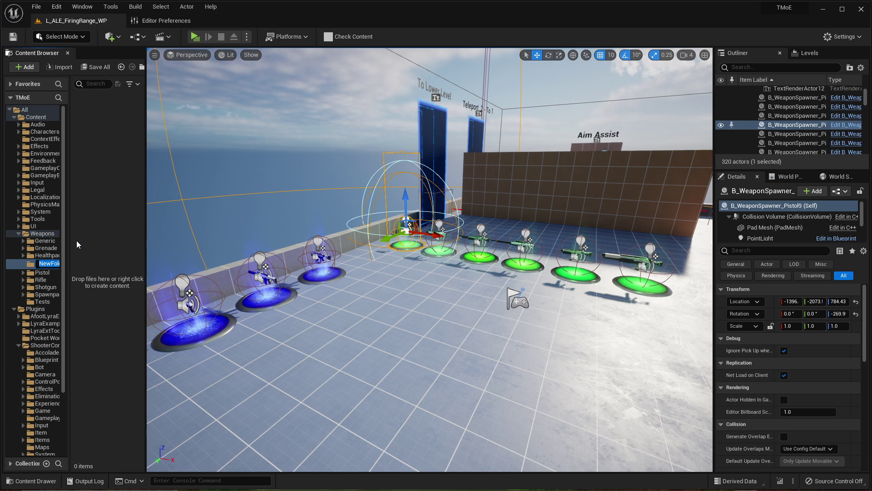
type("DB")
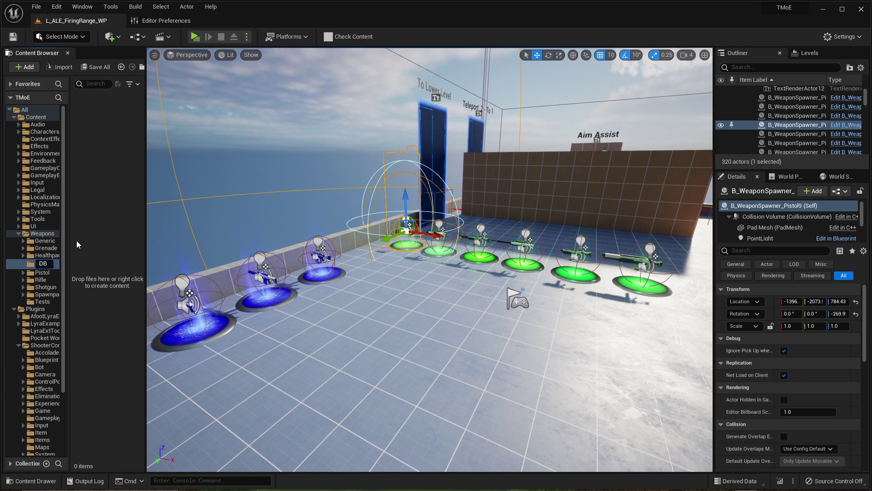
type("Shotgun")
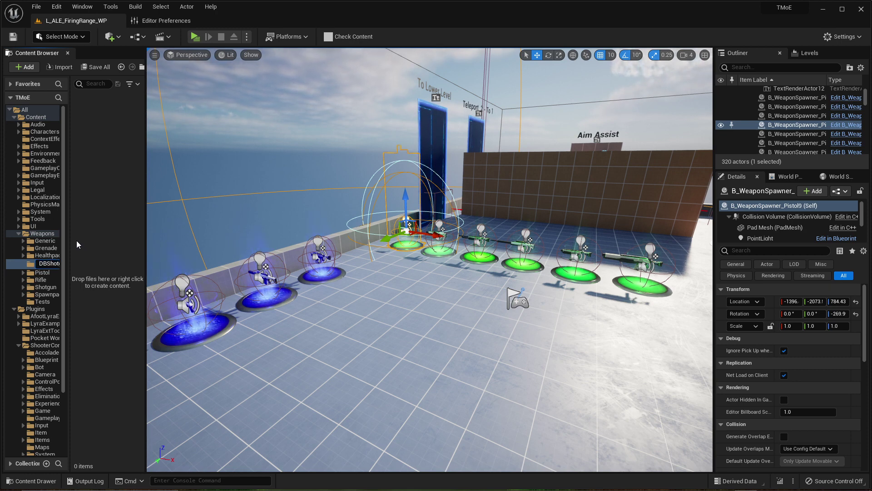
key("Return")
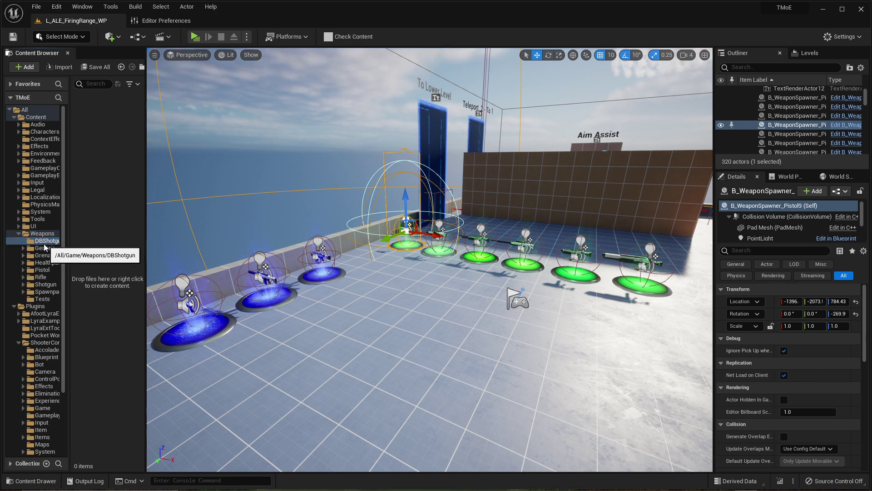
Show the contents of the Shotgun folder under ShooterCore's Weapons and widen the asset browser.
scroll(35, 344, "down", 3)
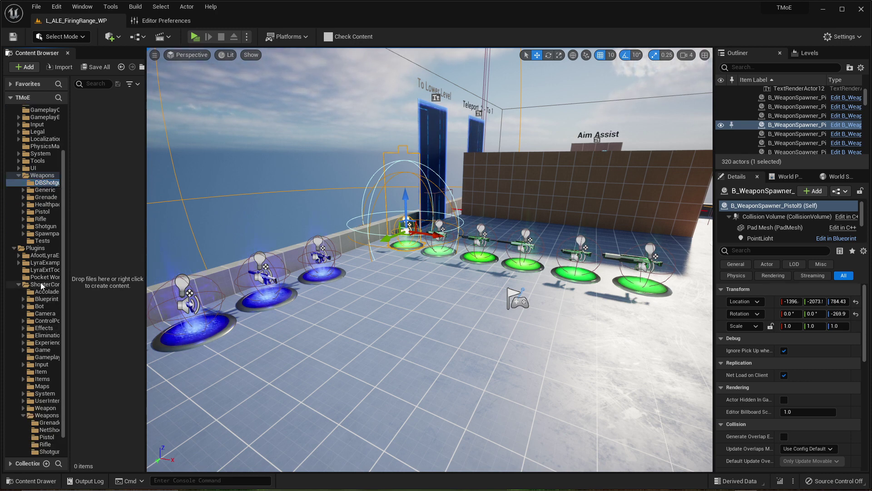
mouse_move(71, 288)
left_mouse_down()
mouse_move(84, 289)
mouse_move(74, 288)
left_mouse_up()
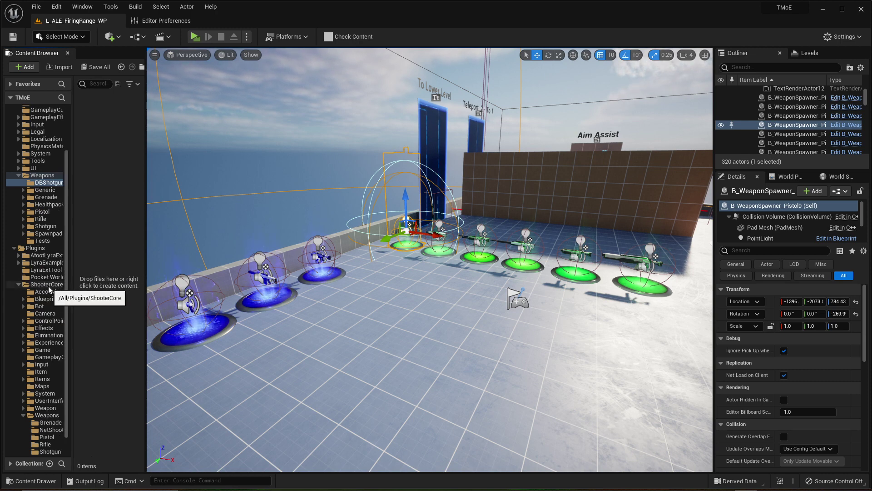
scroll(39, 291, "down", 1)
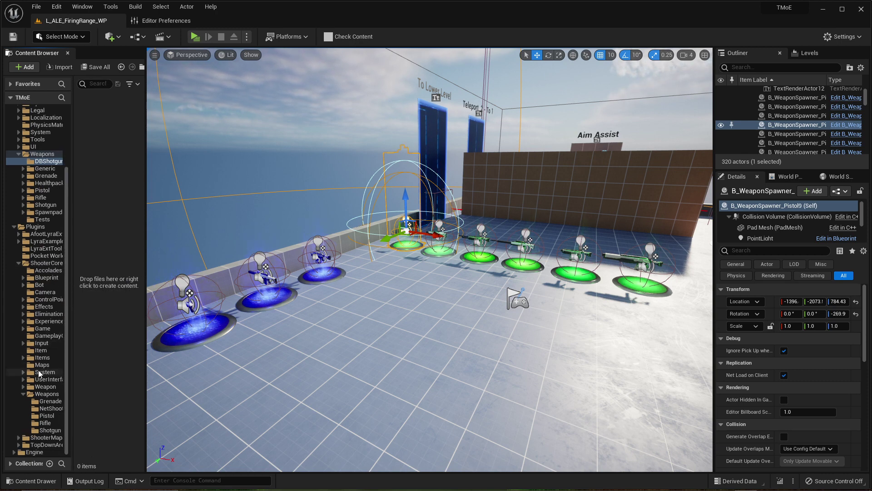
left_click(50, 430)
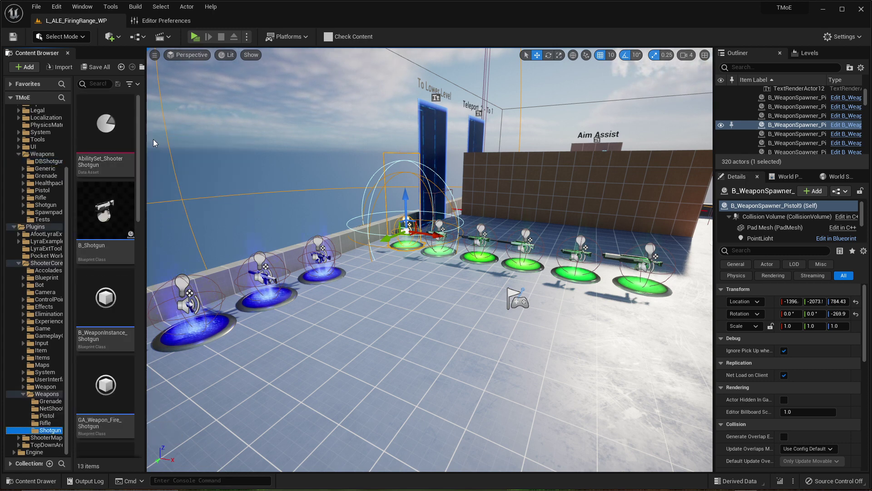
left_click_drag(147, 156, 174, 160)
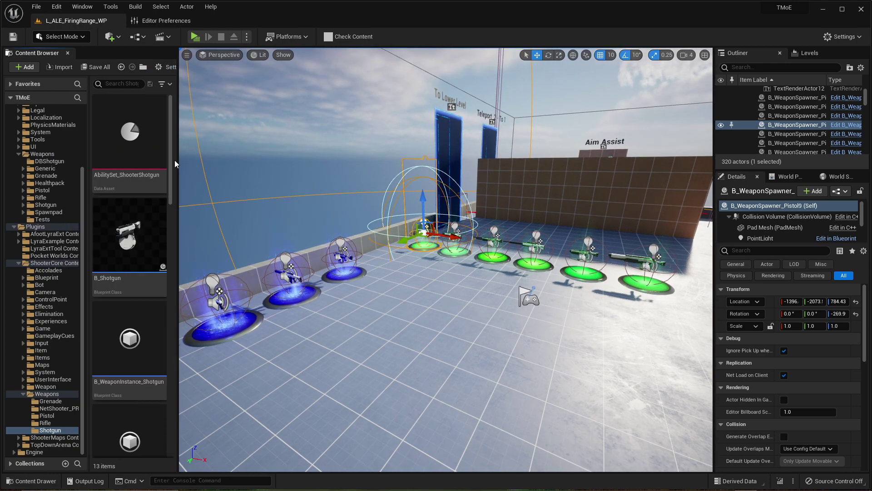
Duplicate all the assets in the ShooterCore Shotgun weapon folder.
left_click(161, 176)
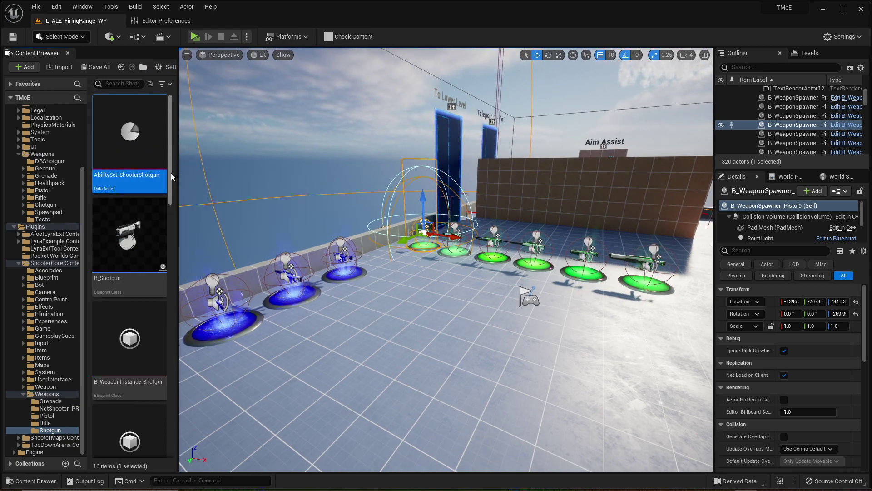
left_click_drag(171, 173, 176, 427)
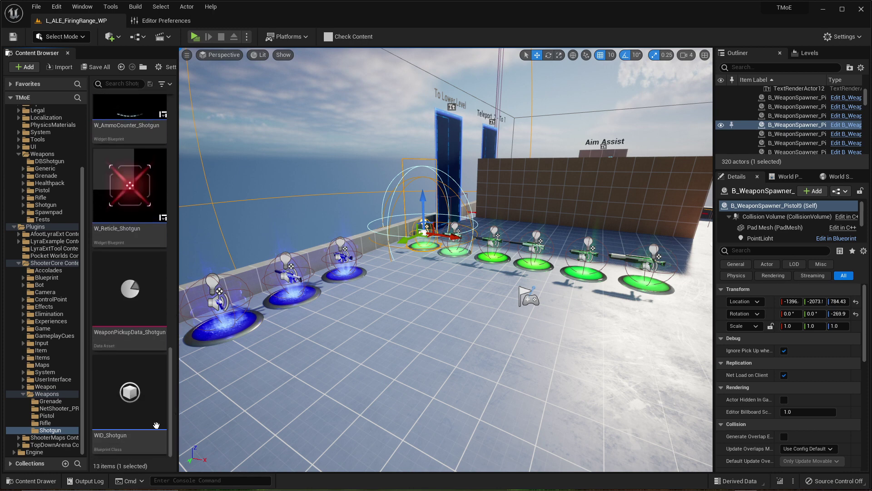
mouse_move(134, 397)
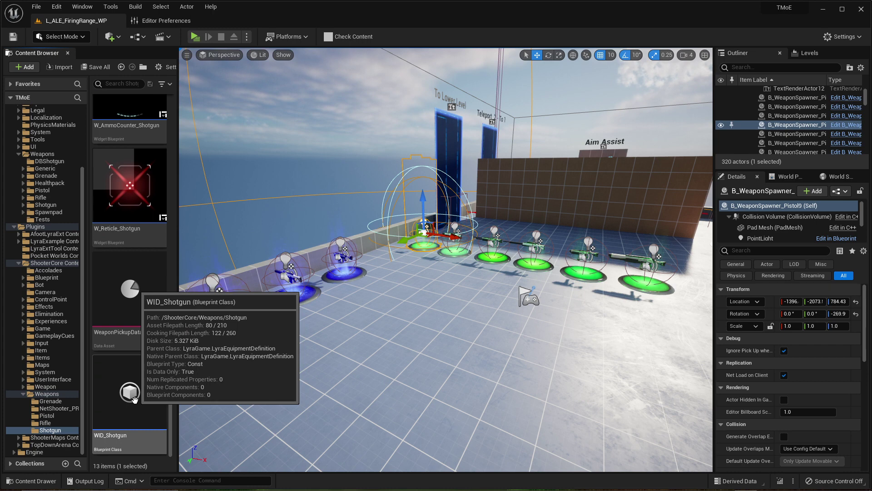
key("ctrl+a")
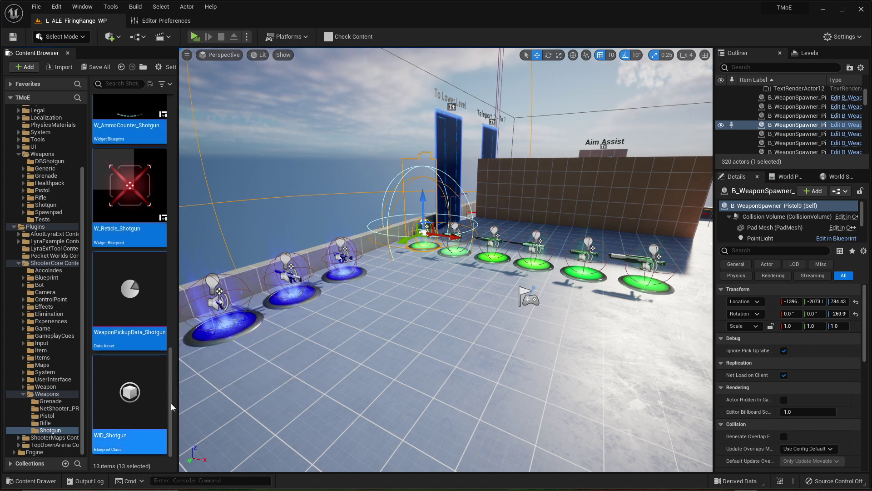
left_click_drag(170, 411, 179, 150)
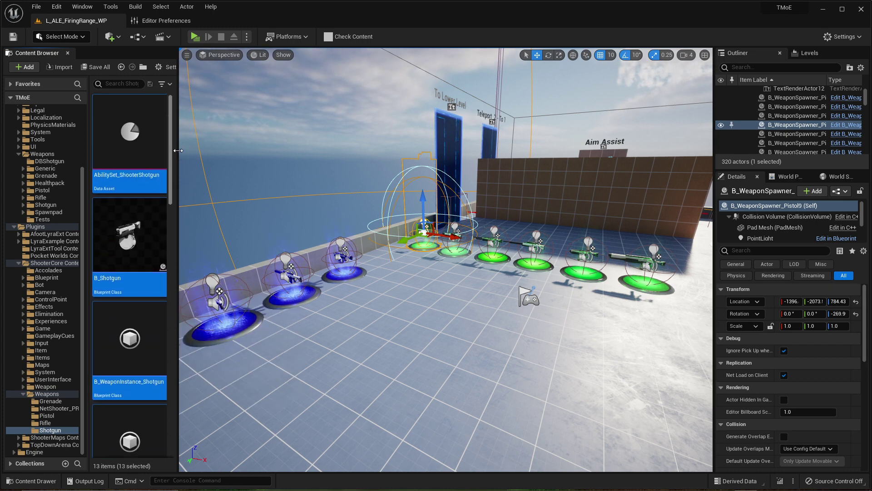
right_click(128, 144)
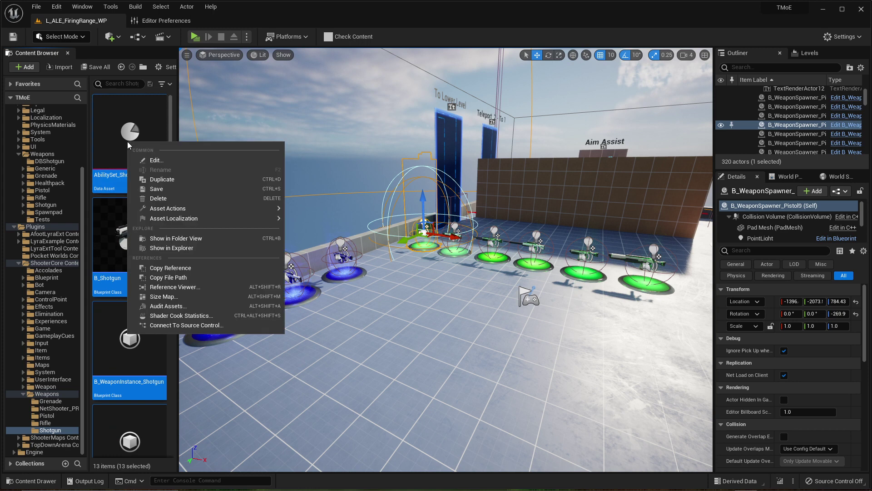
left_click(161, 179)
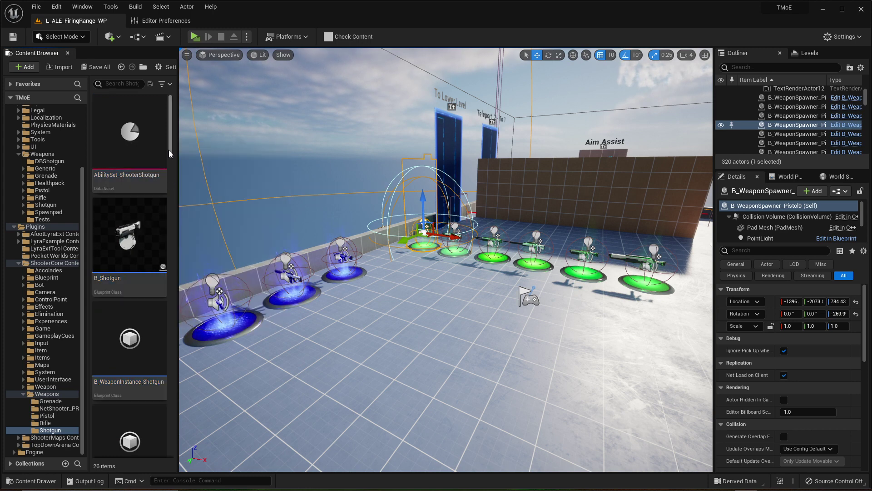
Filter the Shotgun folder's assets by "2" to isolate the duplicated copies.
left_click(132, 83)
type("2")
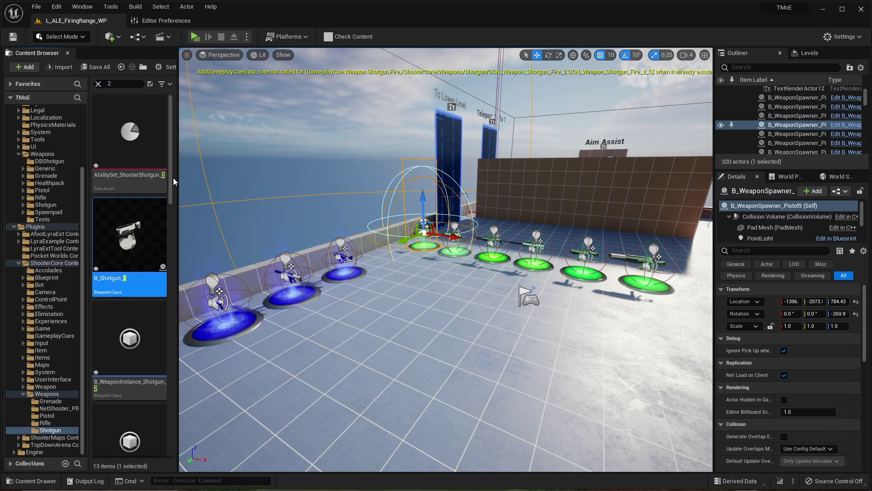
left_click(146, 145)
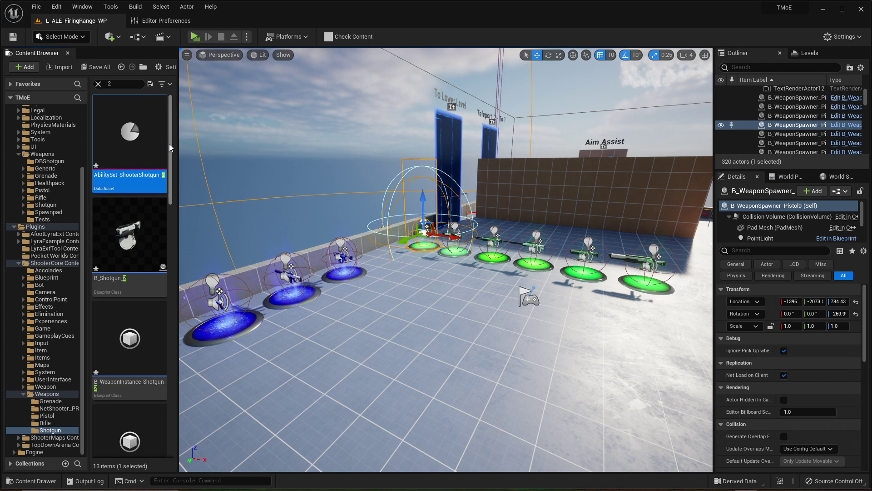
Move the duplicate GCN_Weapon_Shotgun_Fire_2 into the Content folder's GameplayCueNotifies subfolder.
left_click_drag(169, 144, 176, 274)
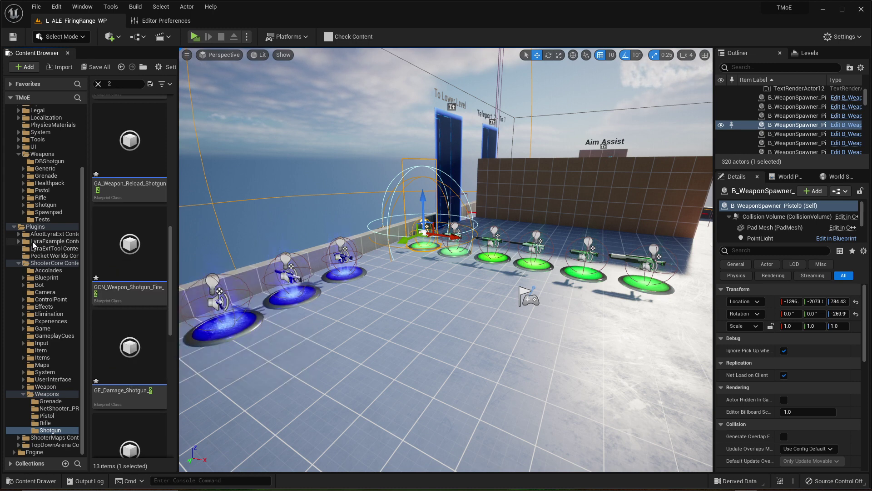
scroll(76, 177, "up", 5)
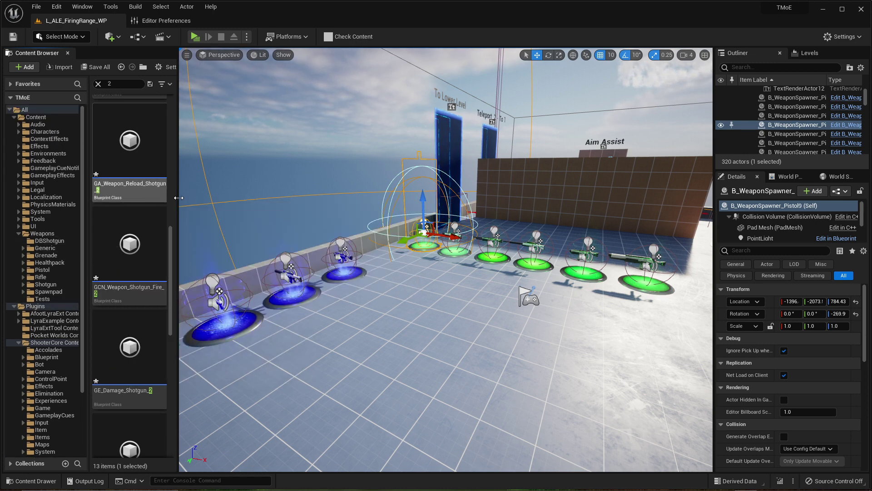
left_click_drag(179, 203, 217, 204)
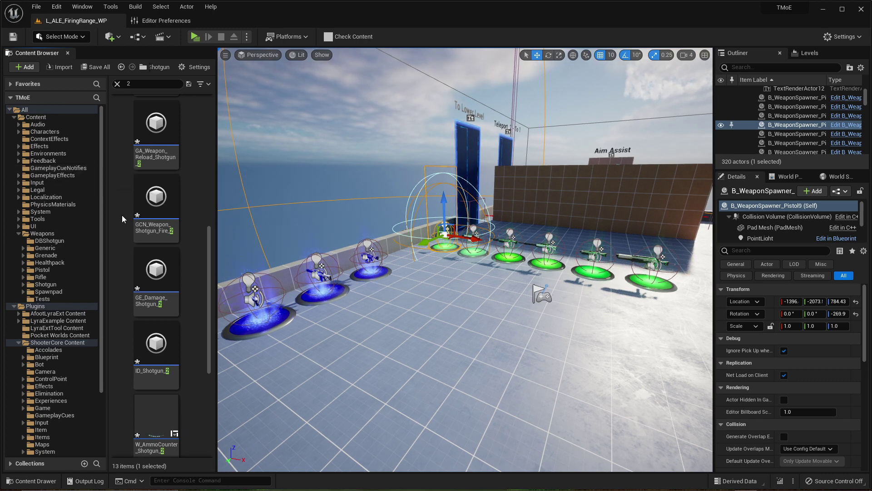
left_click_drag(154, 205, 71, 171)
left_click(110, 190)
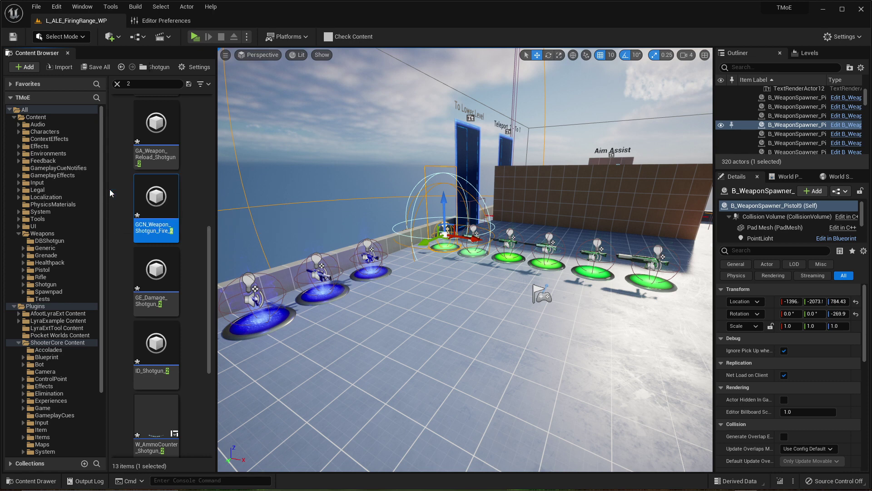
Rename GCN_Weapon_Shotgun_Fire_2 in the GameplayCueNotifies folder as GCN_Weapon_DBShotgun_Fire and clear the asset filter.
left_click(77, 169)
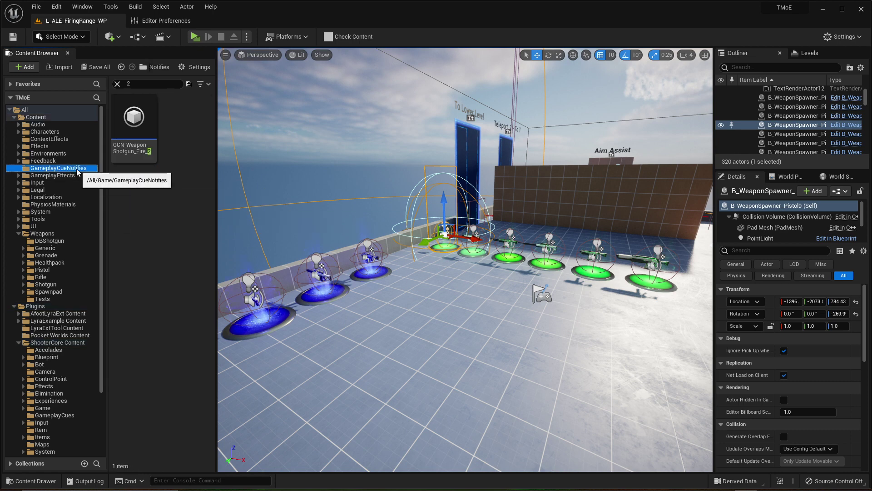
left_click(139, 151)
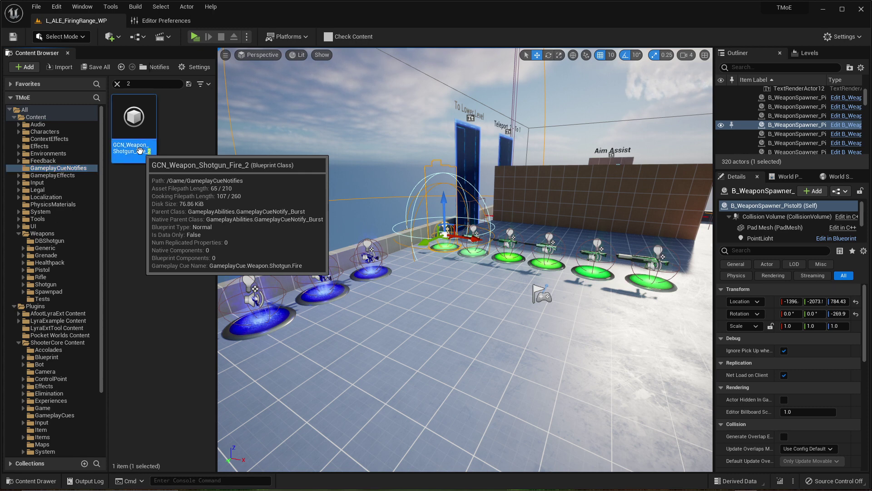
left_click(140, 150)
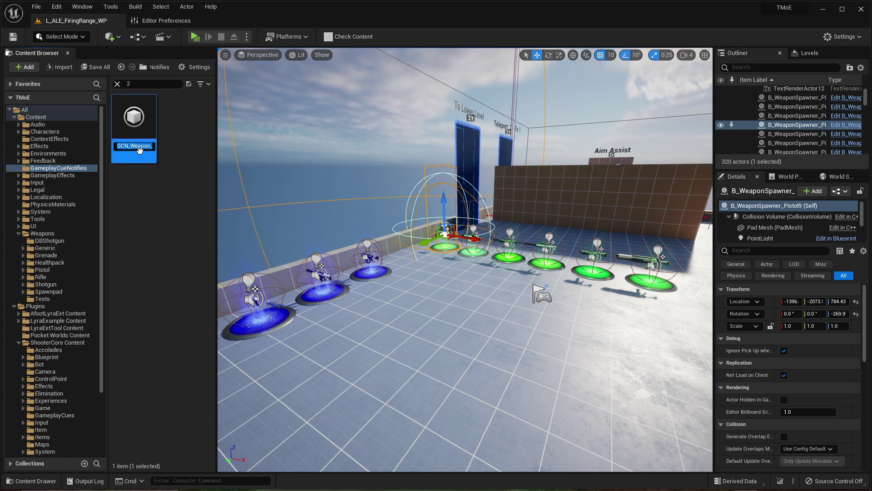
key("End")
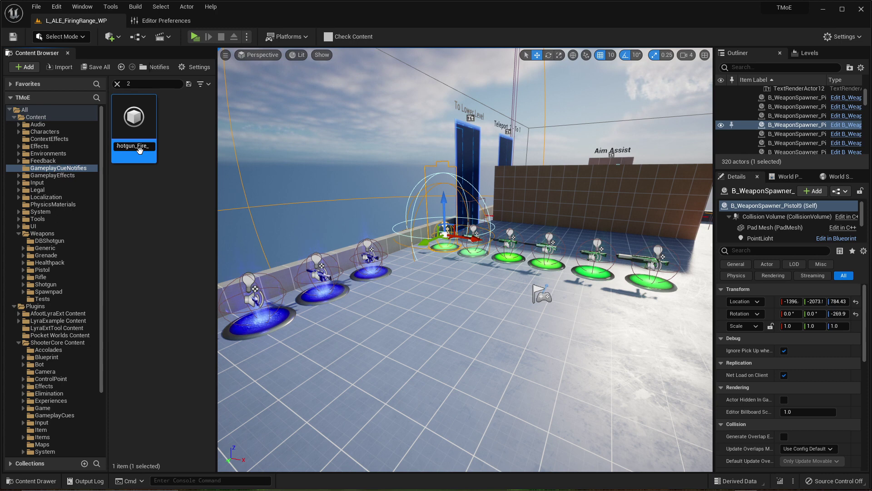
key("BackSpace")
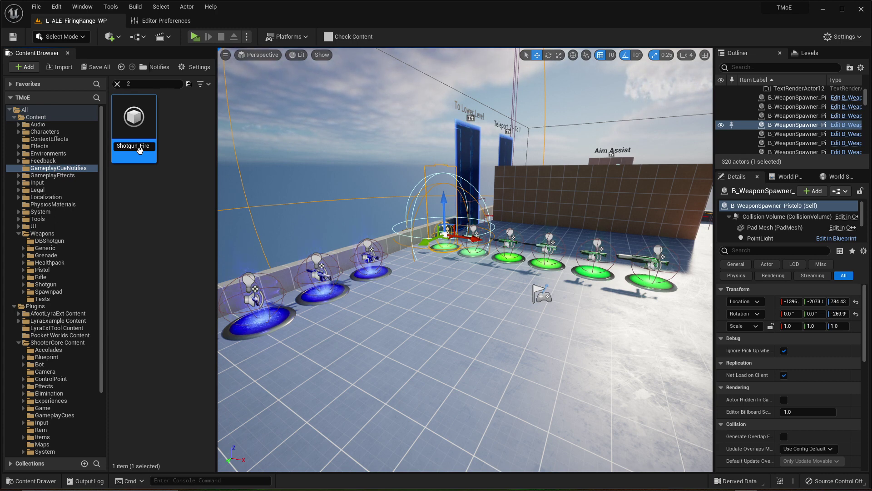
type("DB")
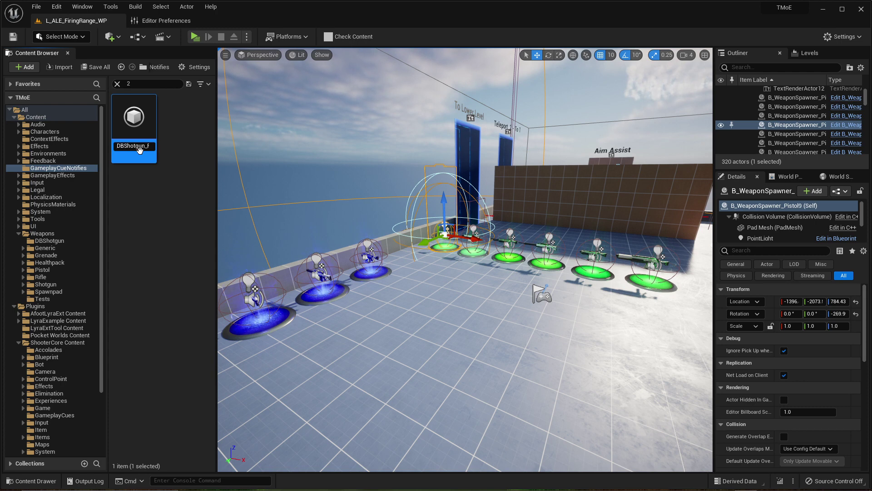
key("Left")
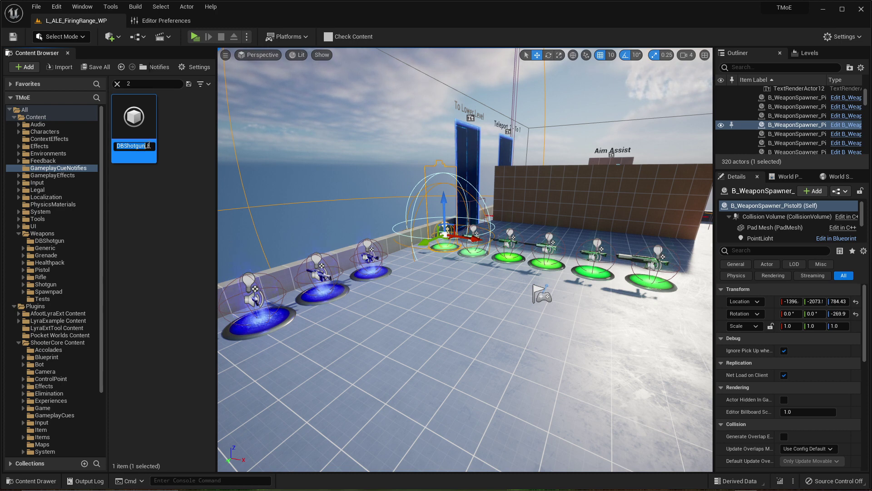
key("Return")
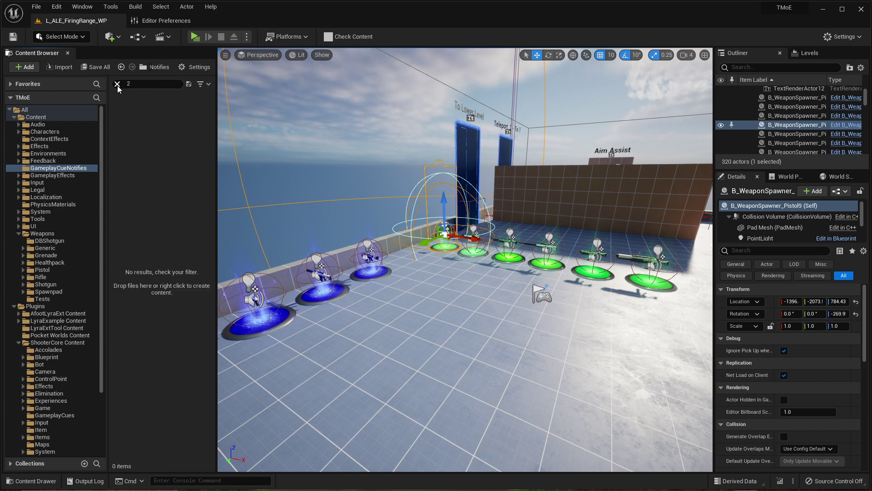
left_click(118, 84)
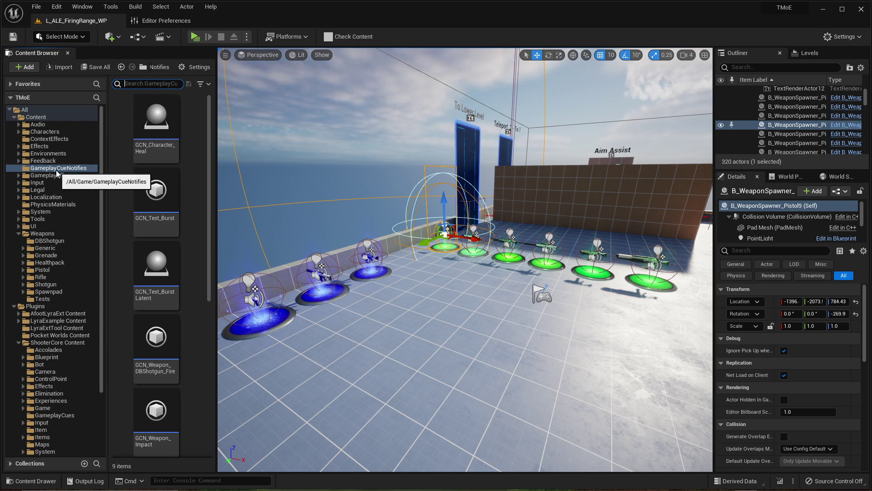
Show the ShooterCore Weapons Shotgun folder and filter its assets by "2" to isolate the remaining duplicates.
scroll(67, 272, "down", 5)
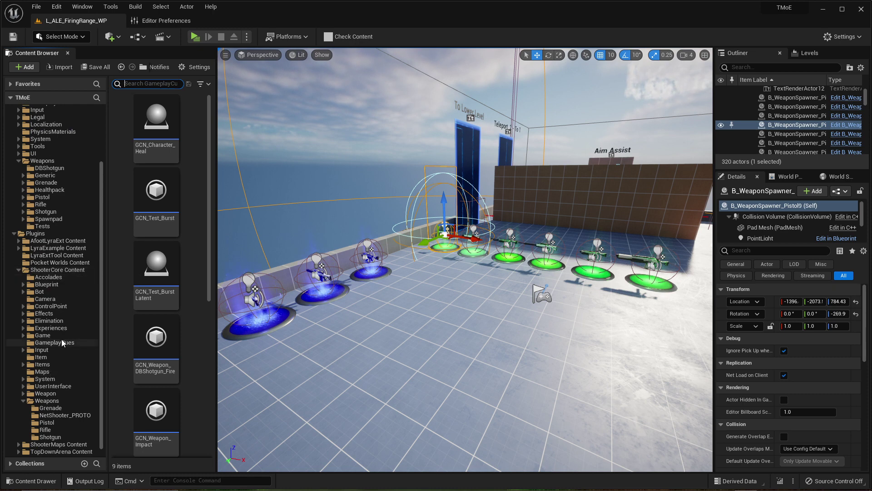
scroll(55, 153, "up", 4)
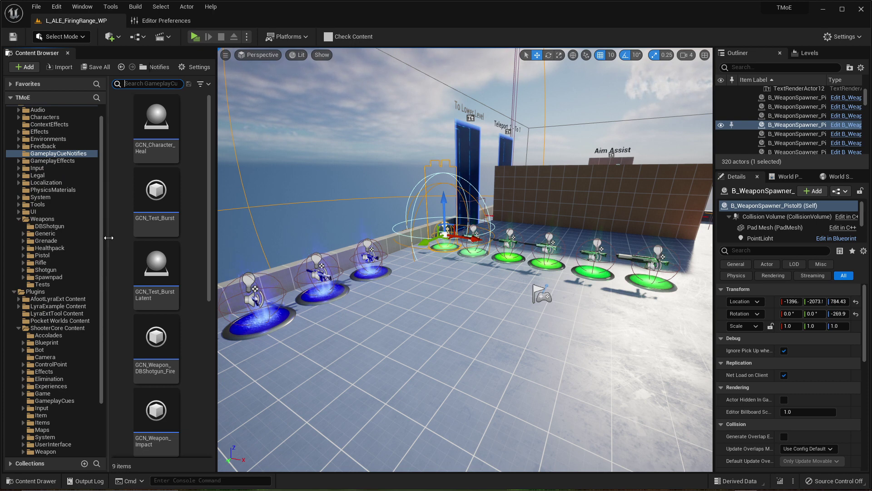
scroll(55, 318, "down", 5)
left_click(24, 394)
left_click(67, 432)
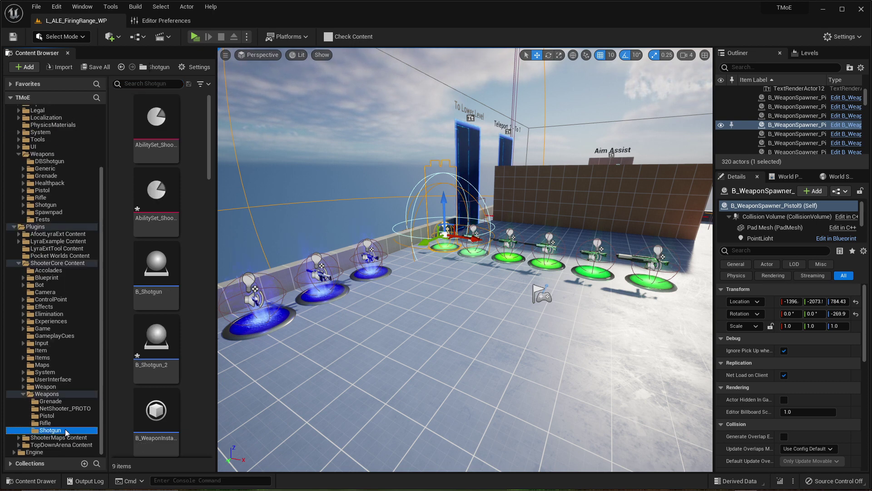
left_click(147, 84)
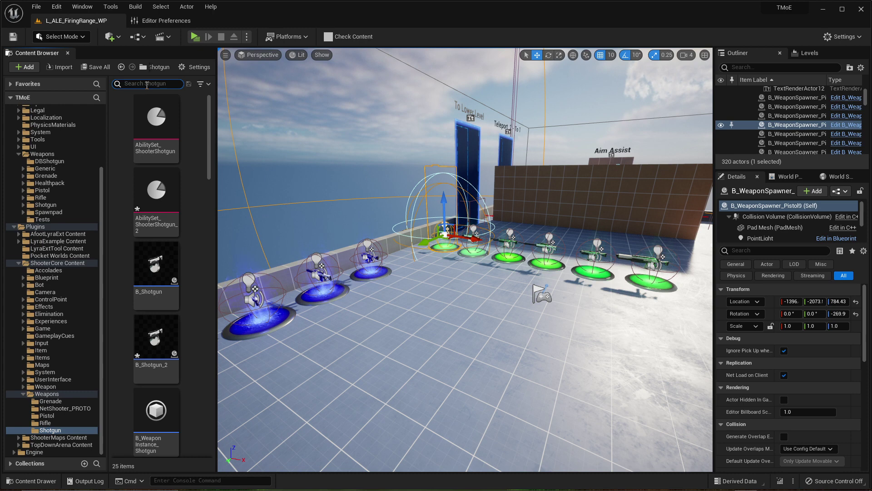
type("2")
left_click(211, 233)
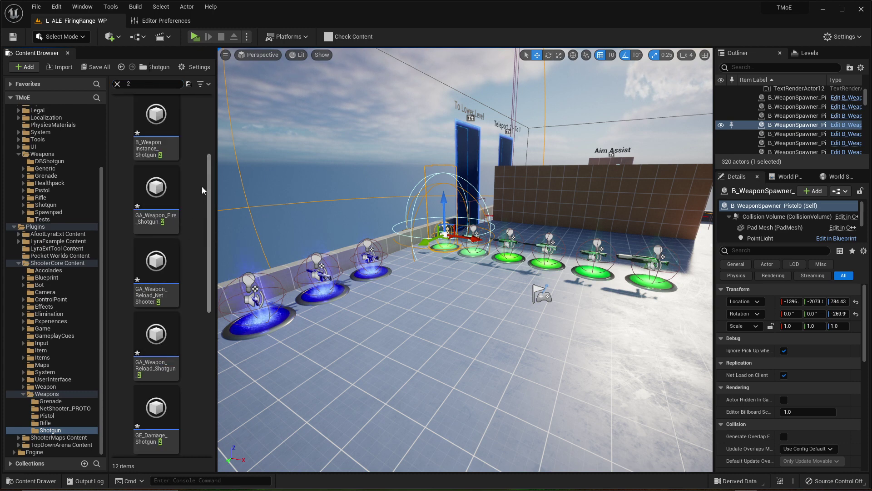
Move all the filtered duplicate Shotgun assets into the DBShotgun folder under Content's Weapons.
left_click(174, 137)
scroll(188, 323, "down", 8)
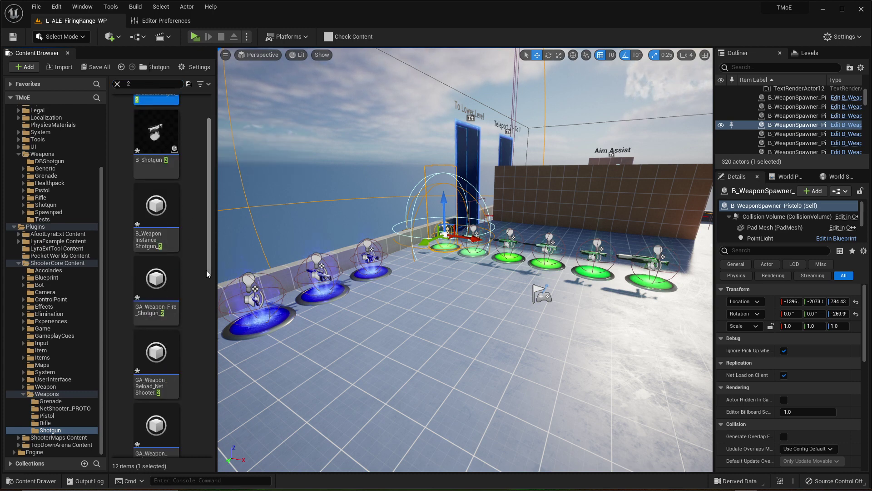
scroll(187, 331, "down", 2)
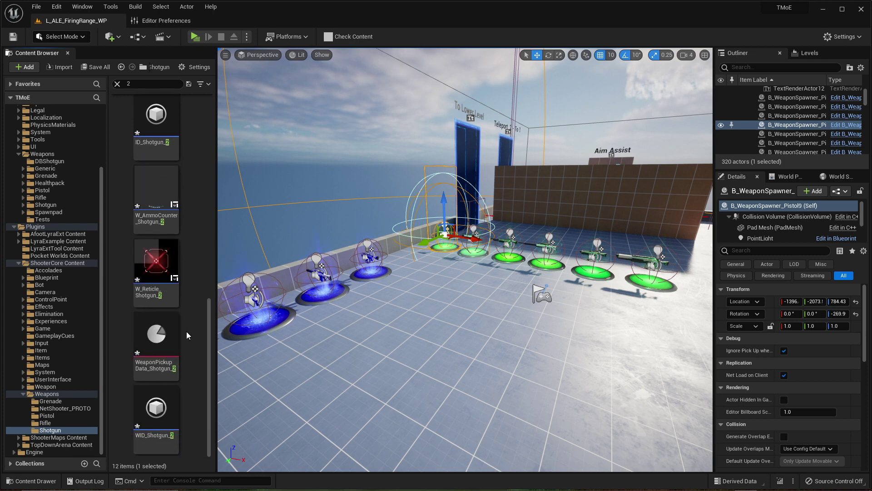
key("ctrl+a")
scroll(61, 278, "up", 3)
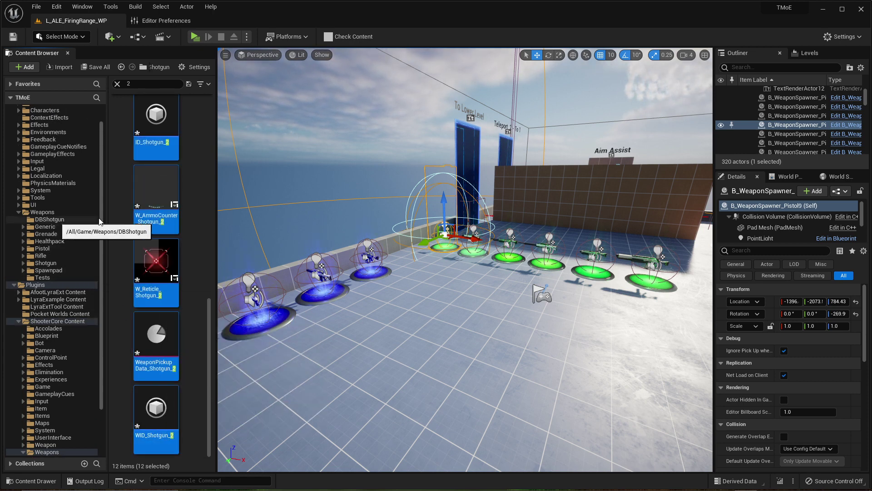
left_click_drag(152, 191, 58, 219)
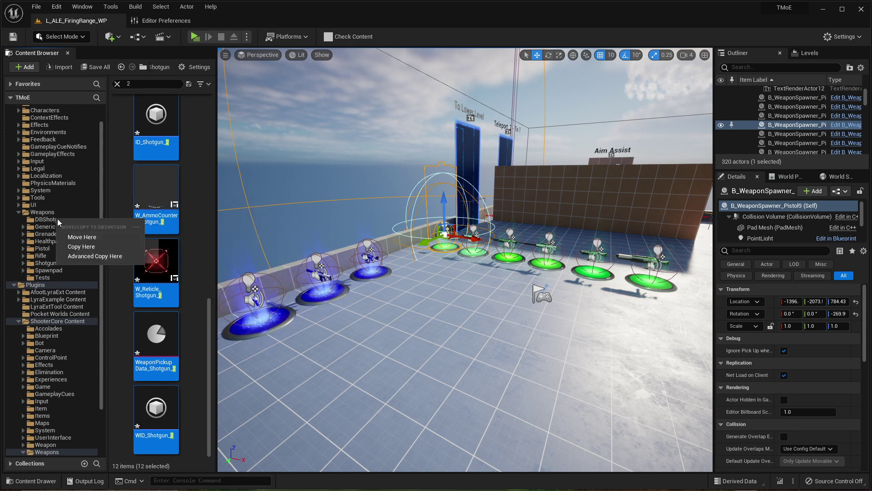
left_click(91, 238)
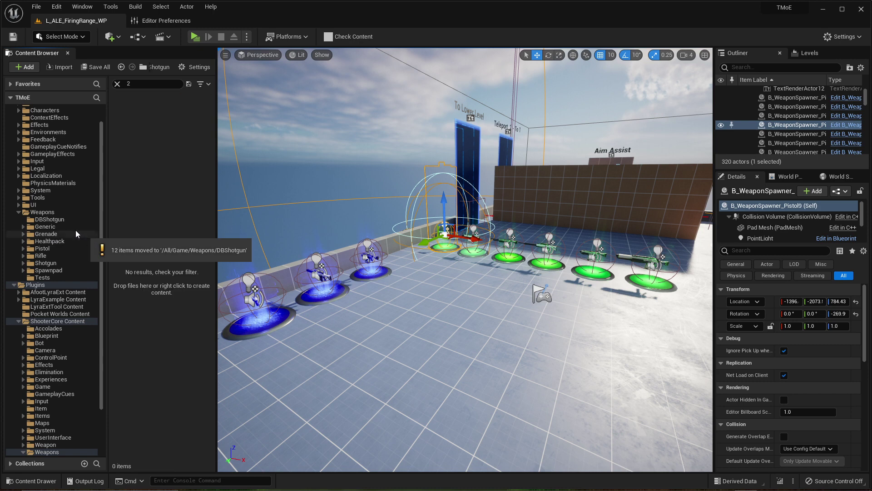
In the DBShotgun folder, rename AbilitySet_ShooterShotgun_2 as AbilitySet_ShooterDBShotgun.
left_click(55, 220)
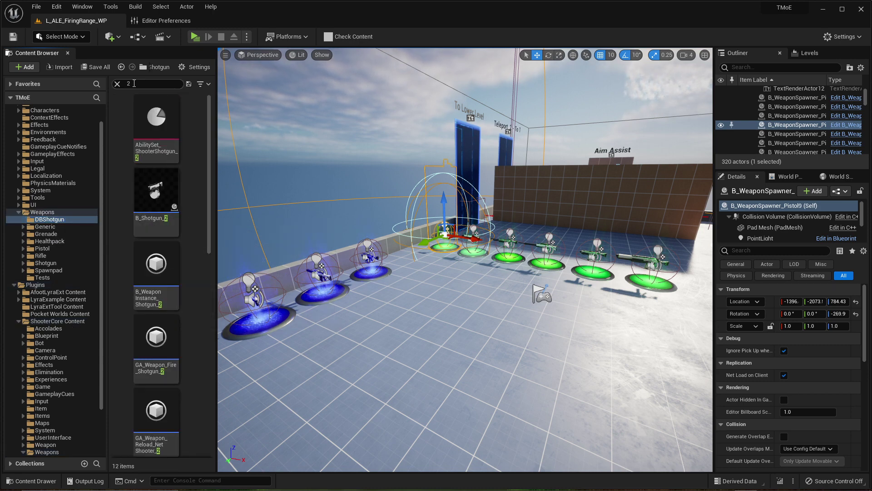
left_click(153, 150)
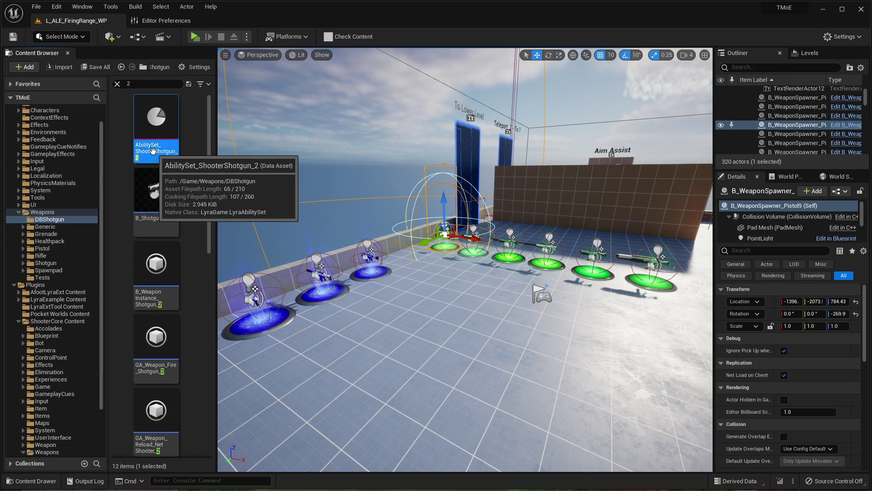
left_click(157, 151)
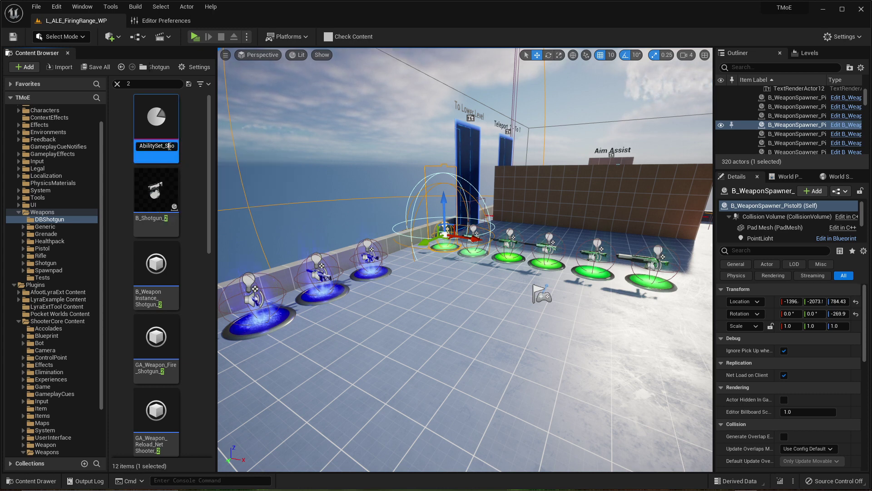
key("Right")
key("Right")
key("Right")
key("Right")
key("Right")
key("Right")
key("Right")
key("Right")
key("Right")
key("Right")
key("Right")
key("Right")
key("Right")
key("Right")
key("Right")
key("Right")
key("Right")
key("Right")
key("Right")
key("Right")
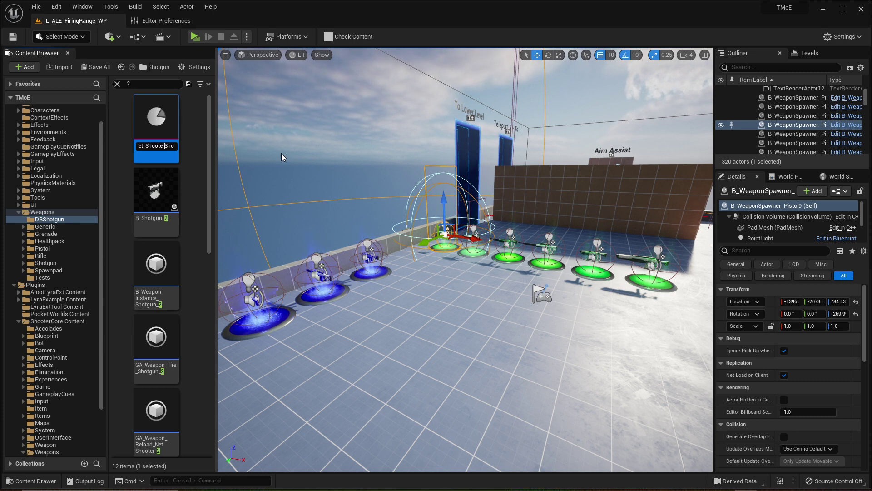
key("BackSpace")
key("BackSpace")
key("BackSpace")
key("BackSpace")
key("BackSpace")
key("BackSpace")
key("BackSpace")
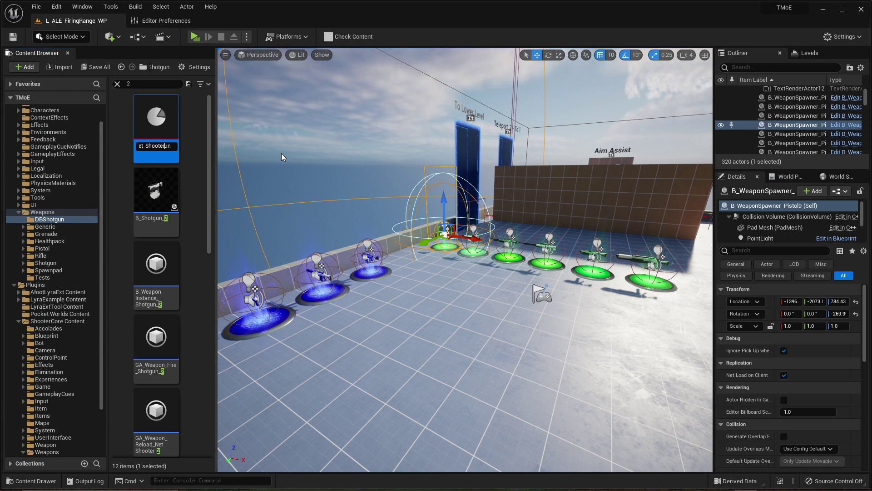
type("DBShotgun")
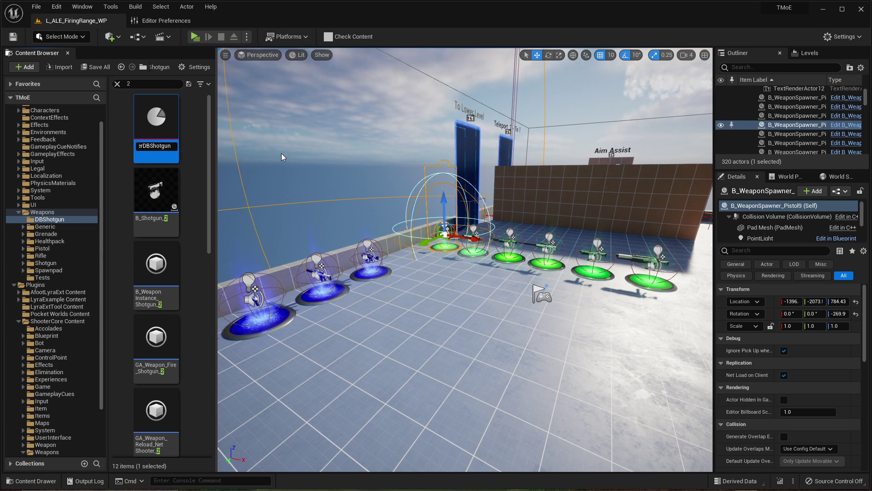
key("Return")
Rename the B_Shotgun_2 blueprint in the DBShotgun folder as B_DBShotgun.
left_click(157, 145)
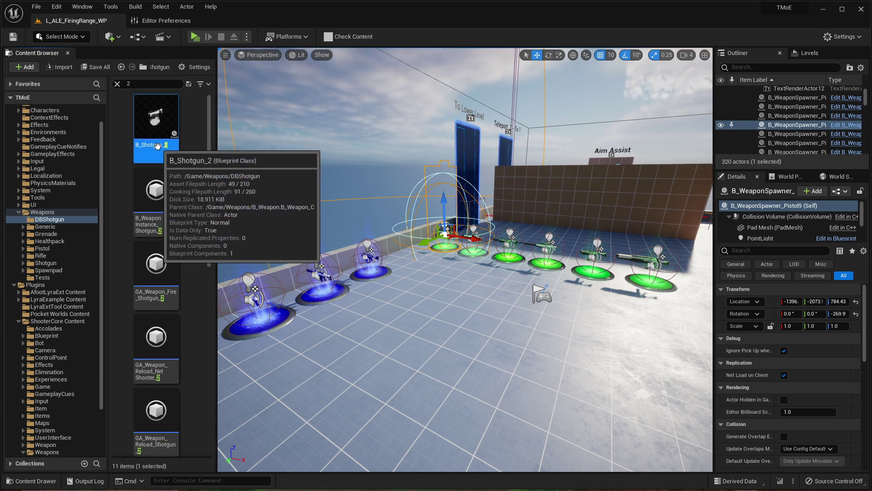
key("F2")
key("End")
key("BackSpace")
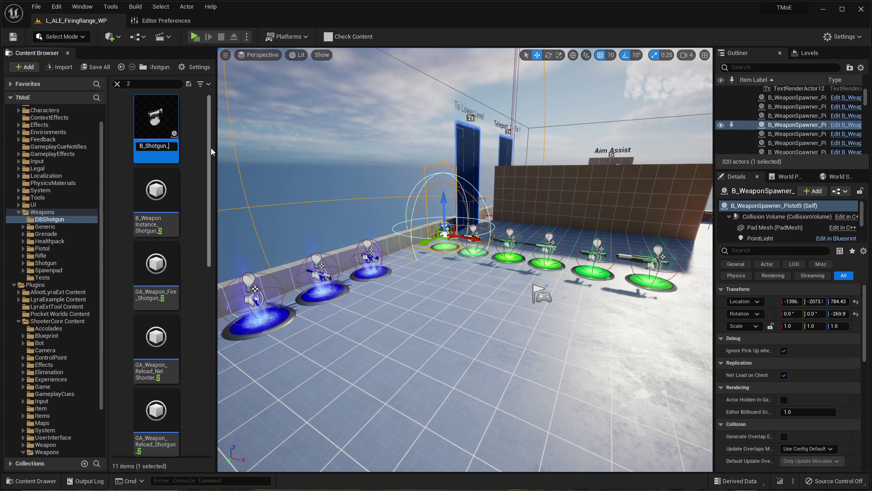
key("BackSpace")
key("BackSpace")
key("BackSpace")
key("BackSpace")
key("BackSpace")
key("BackSpace")
key("BackSpace")
type("DBShotgun")
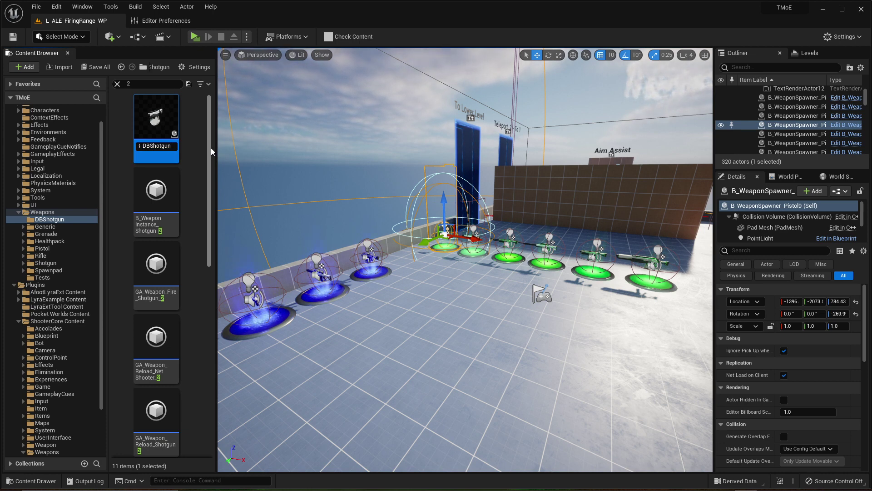
key("Return")
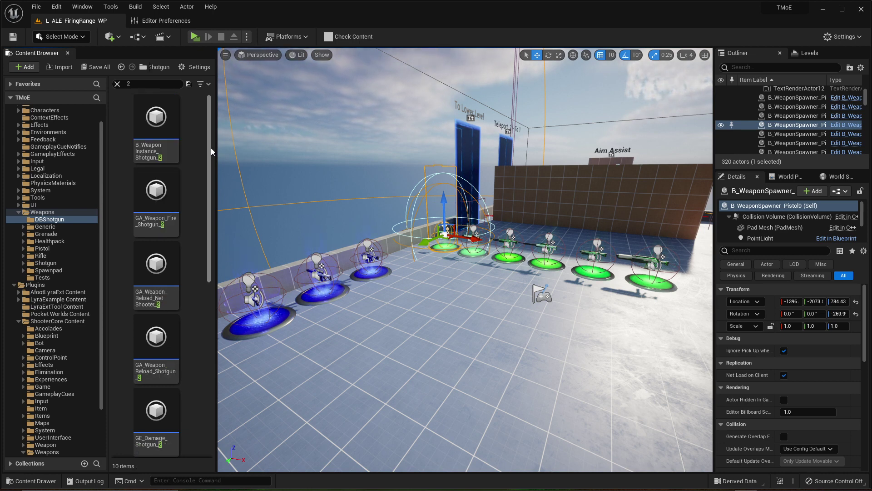
Rename the B_WeaponInstance_Shotgun_2 blueprint in the DBShotgun folder as B_WeaponInstance_DBShotgun.
left_click(154, 154)
left_click(155, 154)
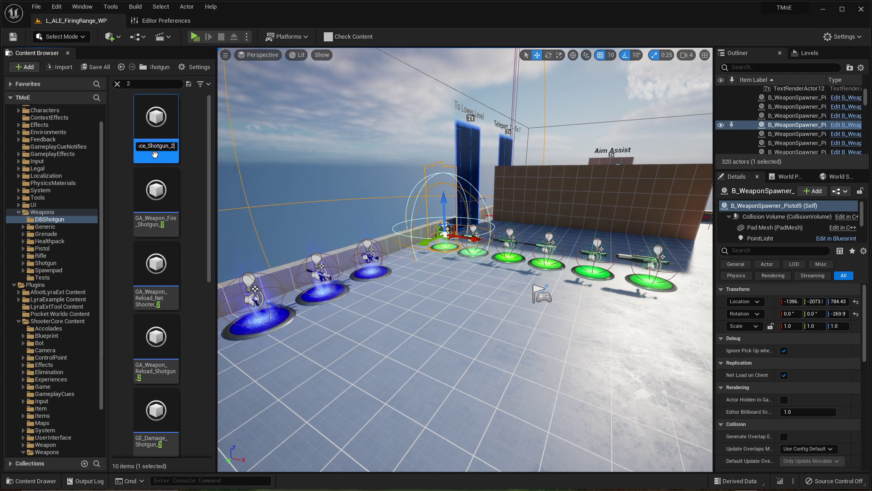
key("BackSpace")
key("BackSpace")
key("BackSpace")
key("BackSpace")
key("BackSpace")
key("BackSpace")
key("BackSpace")
key("BackSpace")
key("BackSpace")
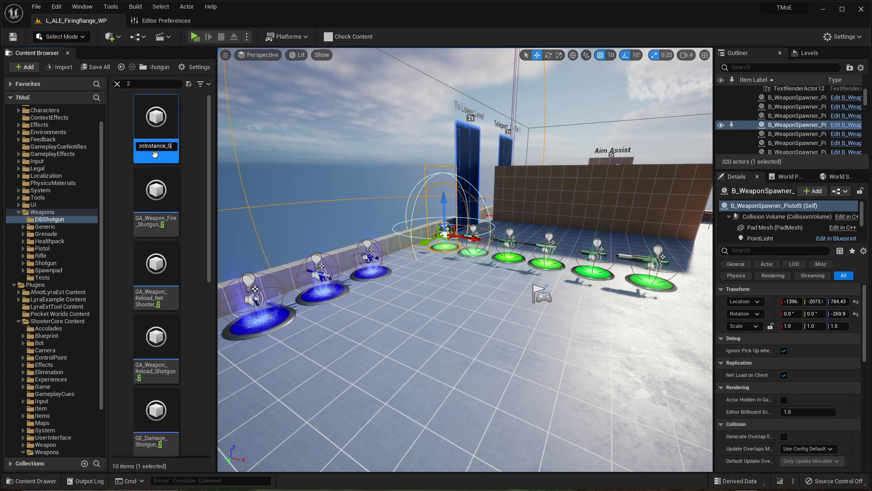
type("DBShotgun")
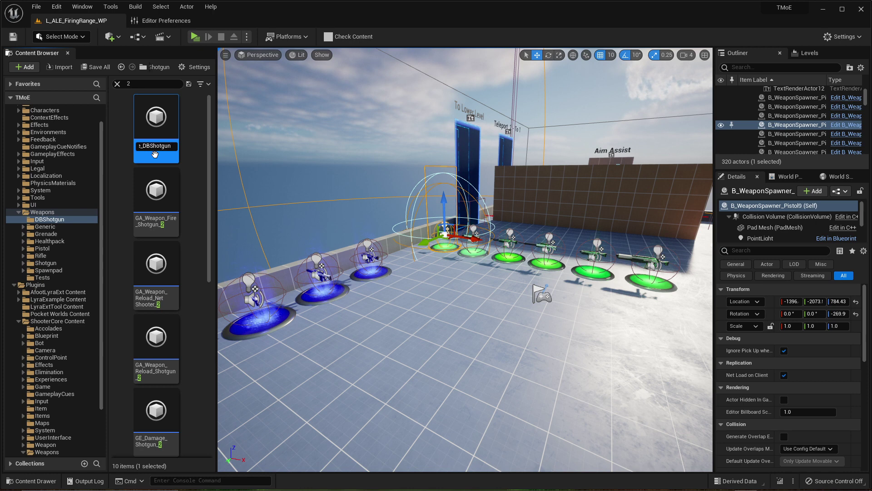
key("Return")
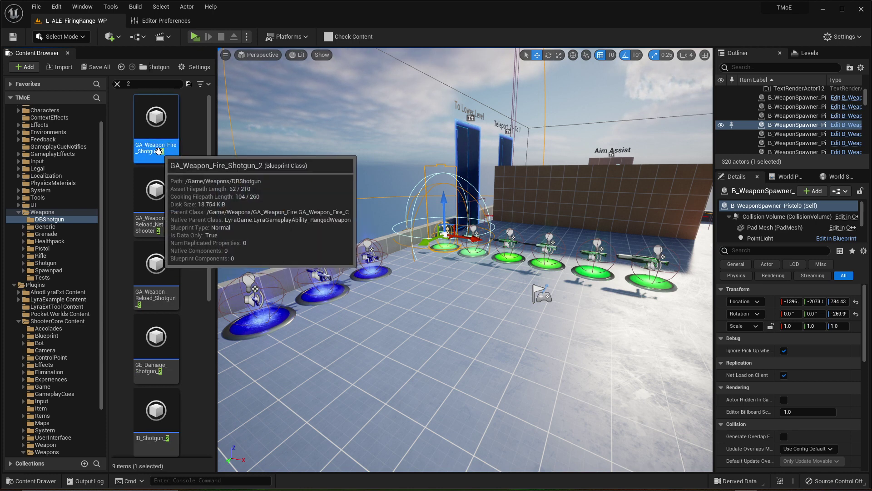
Rename the GA_Weapon_Fire_Shotgun_2 blueprint in the DBShotgun folder as GA_Weapon_Fire_DBShotgun.
left_click(158, 150)
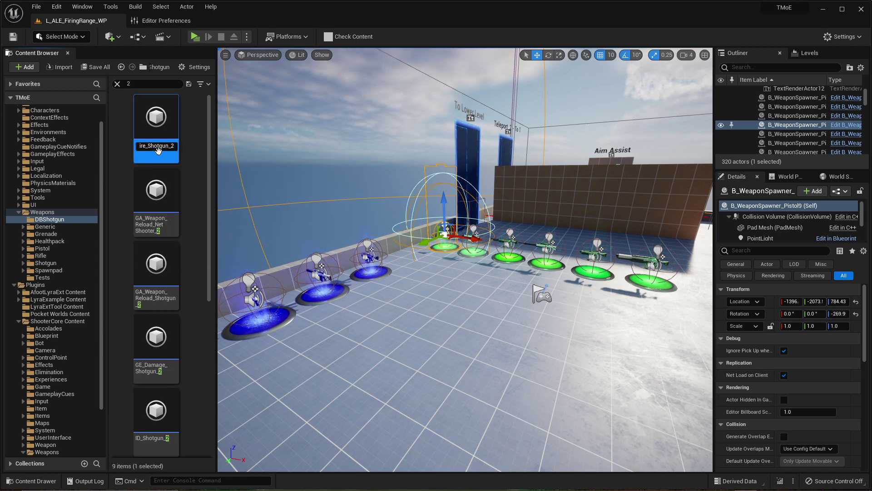
key("BackSpace")
key("BackSpace")
key("BackSpace")
key("BackSpace")
key("BackSpace")
key("BackSpace")
key("BackSpace")
key("BackSpace")
key("BackSpace")
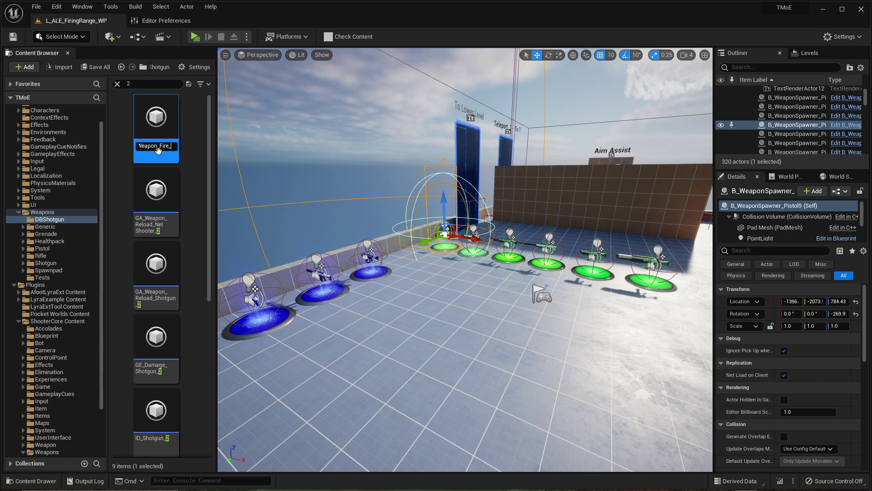
type("DBShotgun")
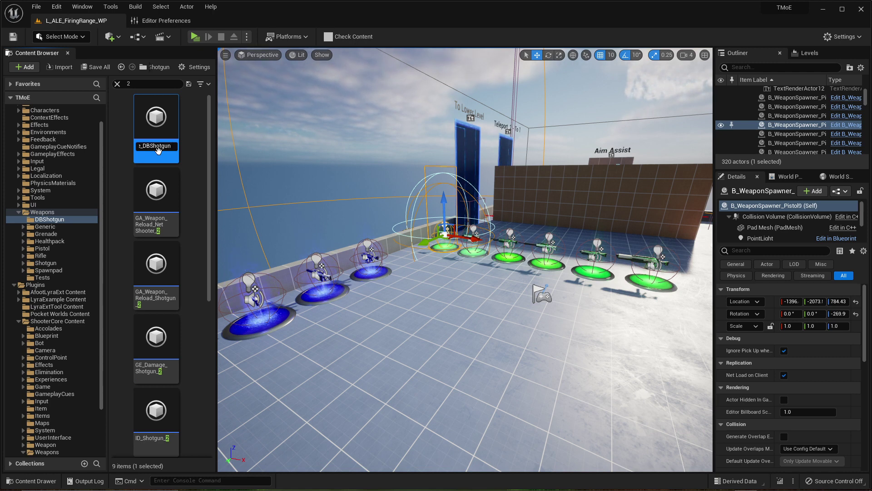
key("Return")
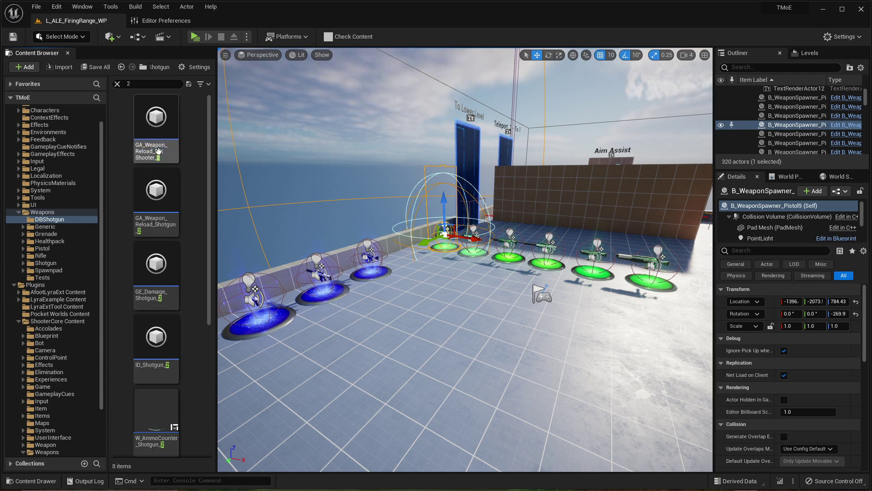
Rename the GA_Weapon_Reload_NetShooter_2 blueprint in the DBShotgun folder as GA_Weapon_Reload_DBShotgun.
left_click(158, 151)
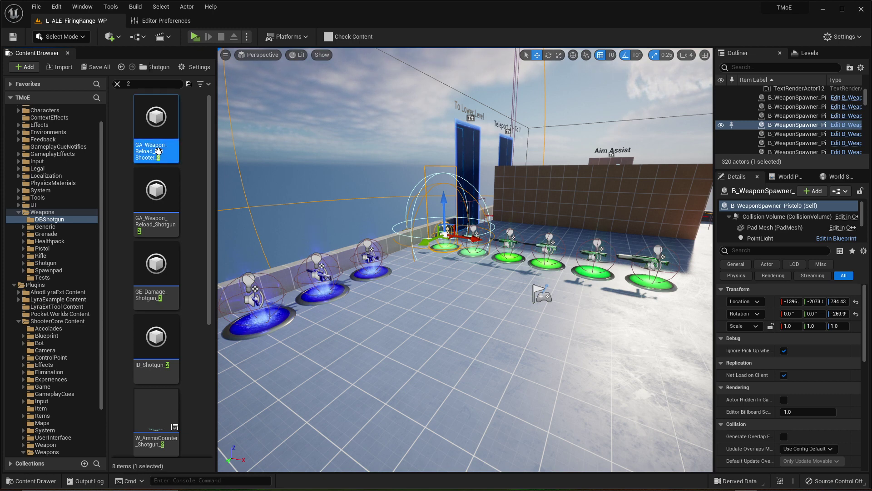
key("F2")
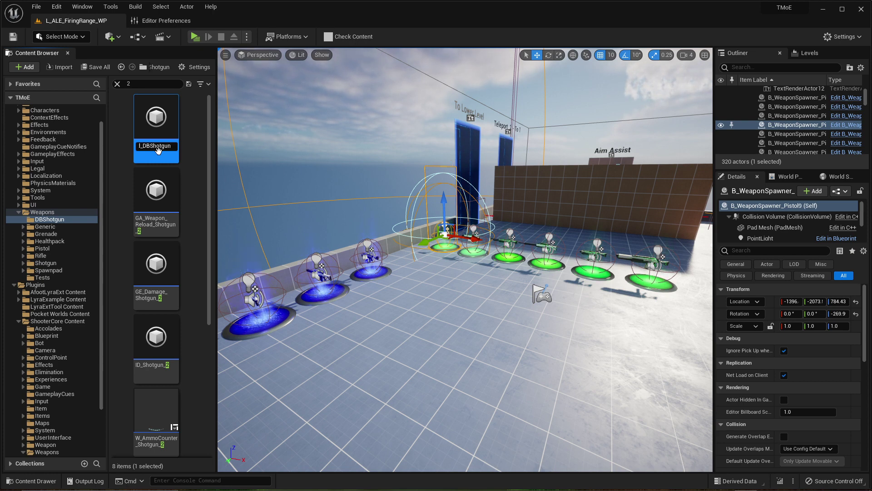
key("Return")
Try to rename the GA_Weapon_Reload_Shotgun_2 blueprint as GA_Weapon_Reload_DBShotgun.
left_click(158, 151)
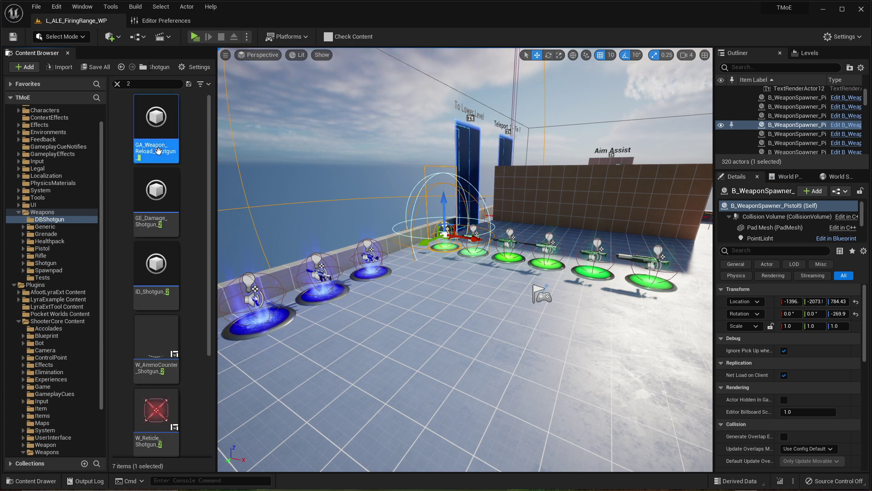
key("F2")
key("End")
key("BackSpace")
key("BackSpace")
key("BackSpace")
key("BackSpace")
key("BackSpace")
key("BackSpace")
key("BackSpace")
key("BackSpace")
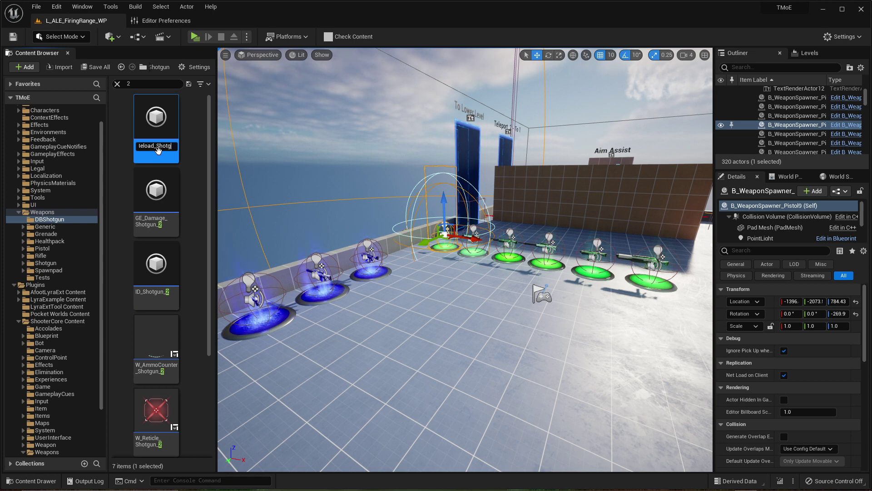
type("DBShotgun")
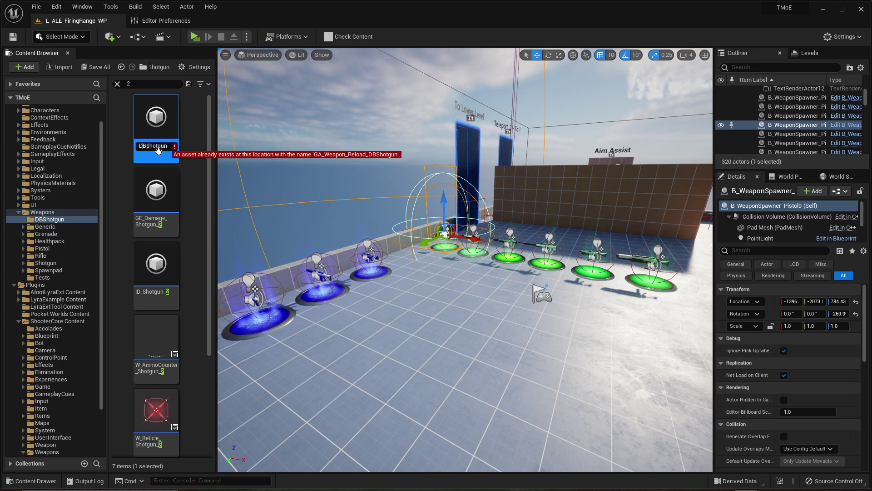
key("Left")
key("Left")
key("Left")
key("Left")
key("Left")
key("Left")
key("Left")
key("Left")
key("Left")
key("Left")
key("Left")
key("Left")
key("Left")
key("Left")
key("Left")
key("Right")
key("Right")
key("Right")
key("Right")
key("Right")
key("Right")
key("Right")
key("Right")
key("Right")
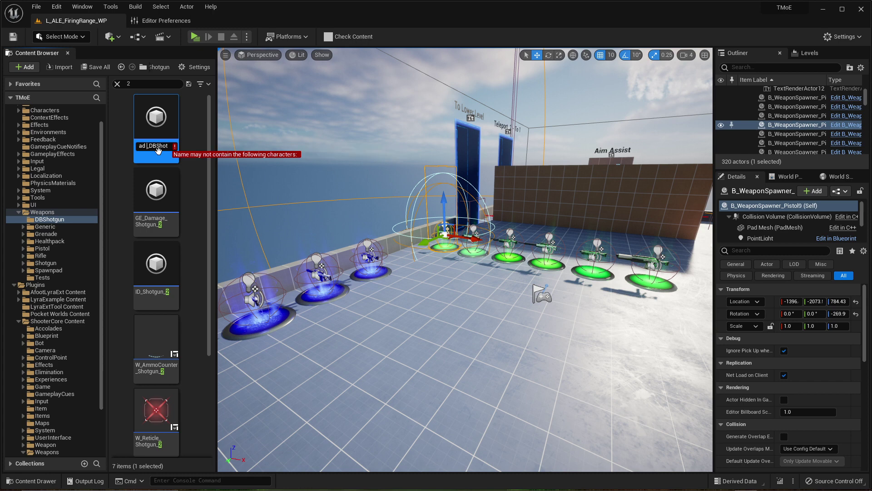
key("BackSpace")
key("Escape")
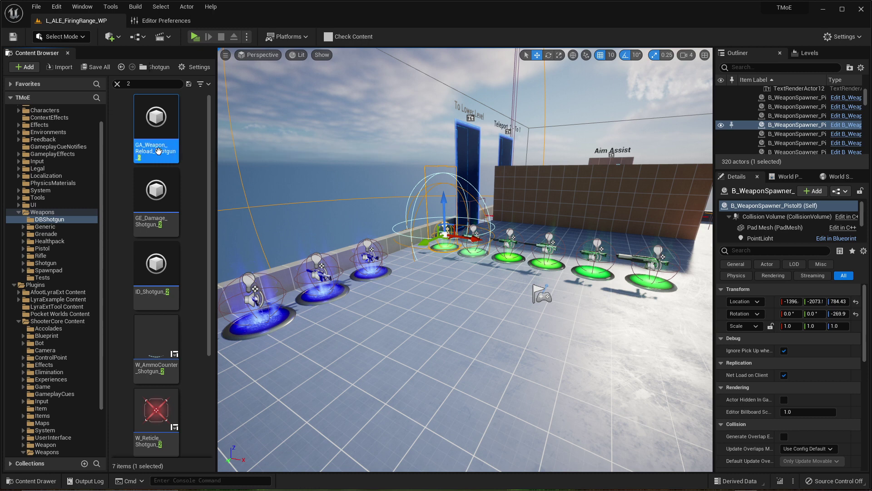
mouse_move(160, 151)
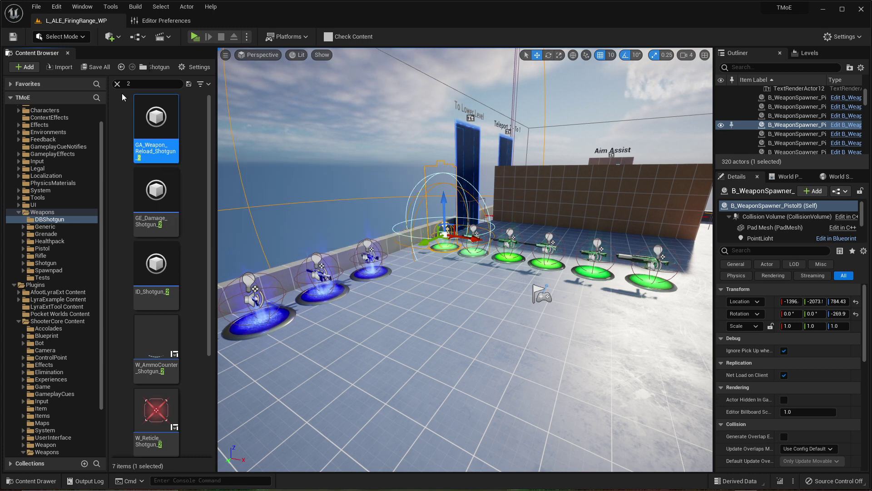
Rename the GE_Damage_Shotgun_2 blueprint in the DBShotgun folder as GE_Damage_DBShotgun.
left_click(151, 222)
left_click(150, 222)
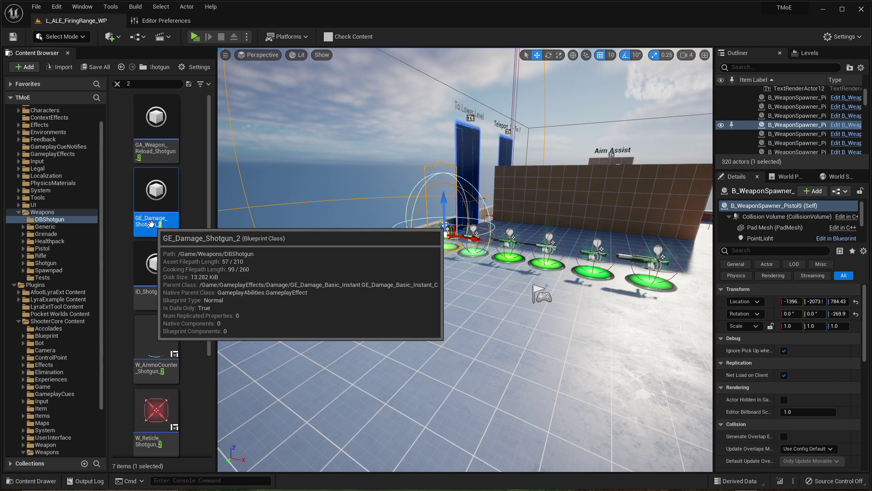
key("BackSpace")
key("BackSpace")
key("BackSpace")
key("BackSpace")
key("BackSpace")
key("BackSpace")
key("BackSpace")
key("BackSpace")
key("BackSpace")
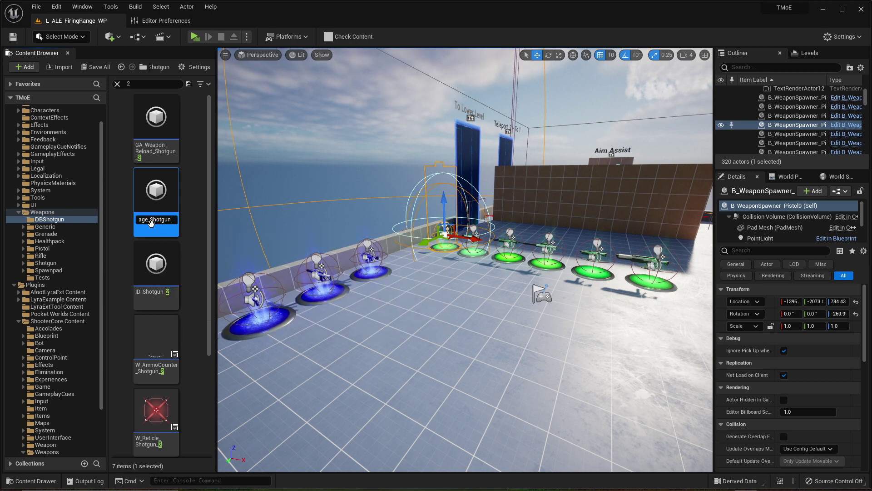
type("DBShotgun")
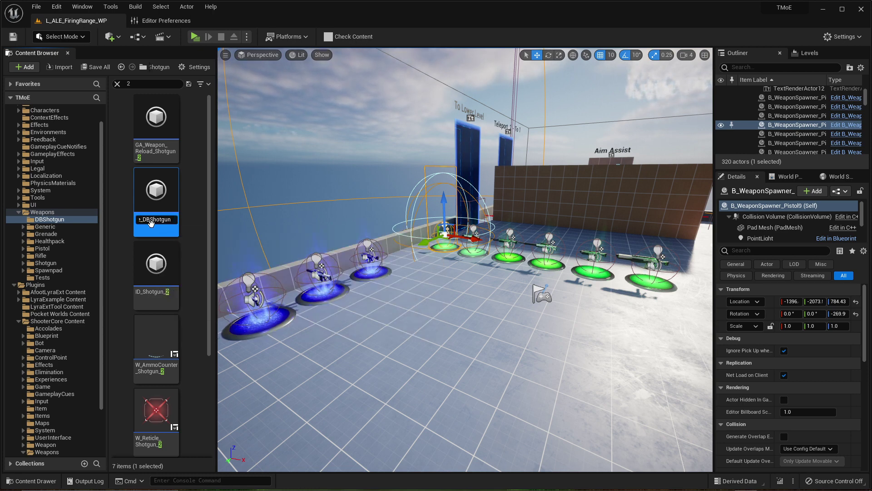
key("Return")
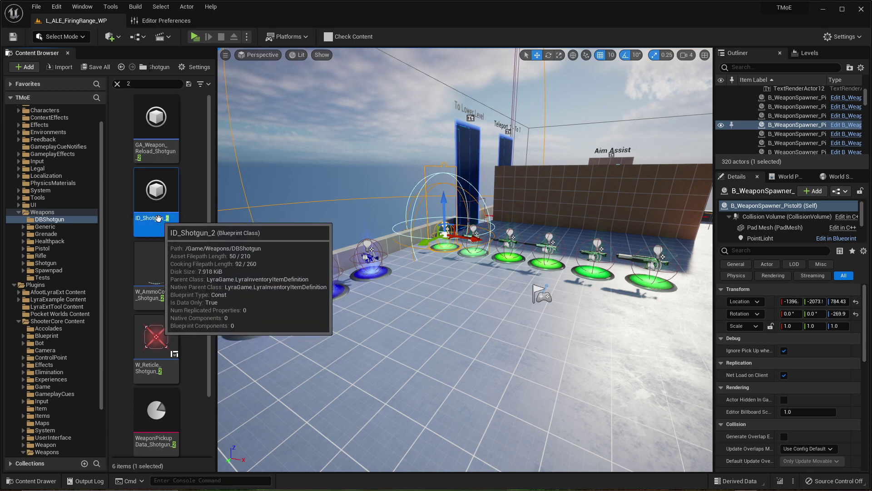
Rename the ID_Shotgun_2 blueprint in the DBShotgun folder as ID_DBShotgun.
left_click(158, 219)
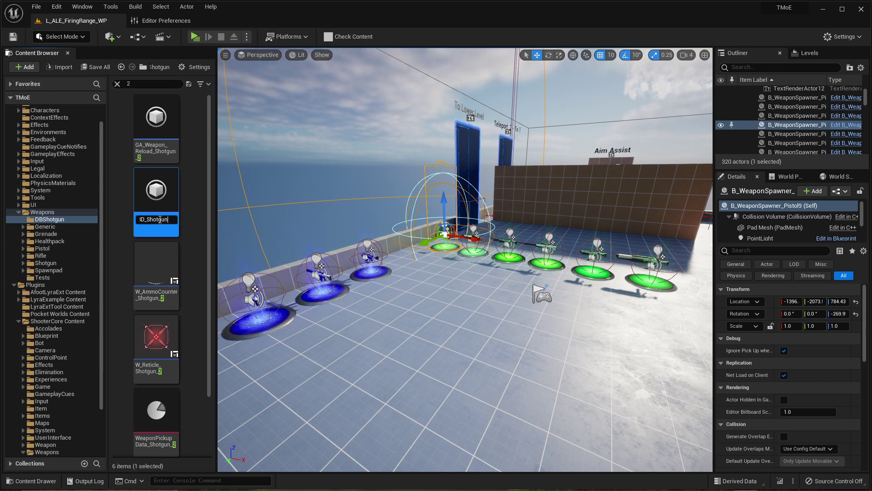
key("BackSpace")
key("BackSpace")
key("BackSpace")
key("BackSpace")
key("BackSpace")
key("BackSpace")
key("BackSpace")
type("DBShotgun")
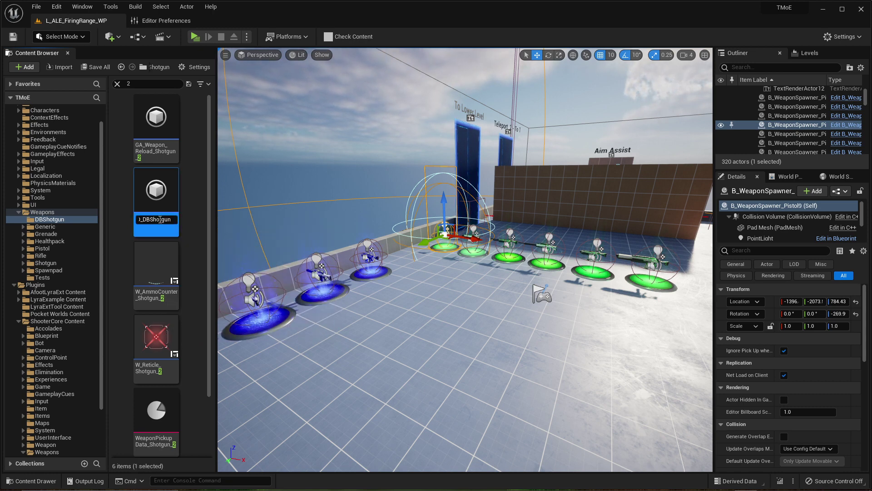
key("Return")
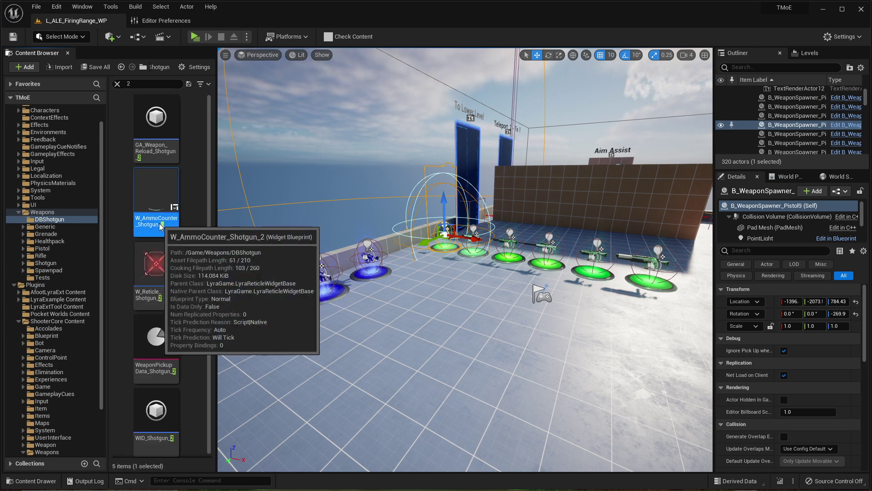
Rename the W_AmmoCounter_Shotgun_2 widget blueprint in the DBShotgun folder as W_AmmoCounter_DBShotgun.
double_click(179, 200)
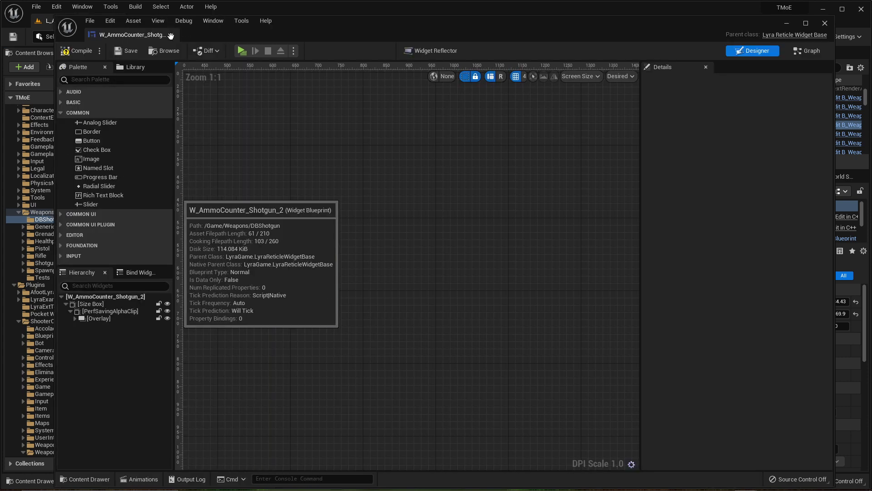
left_click(825, 23)
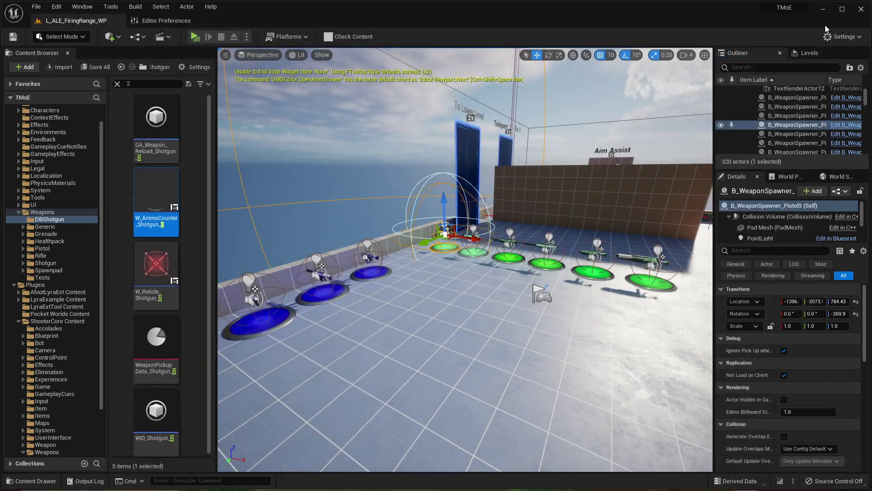
left_click(158, 221)
left_click(160, 220)
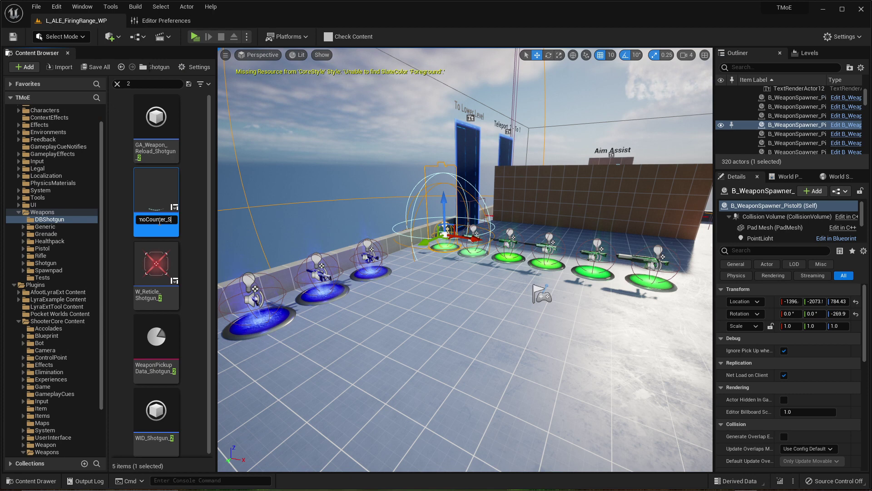
key("BackSpace")
key("ctrl+v")
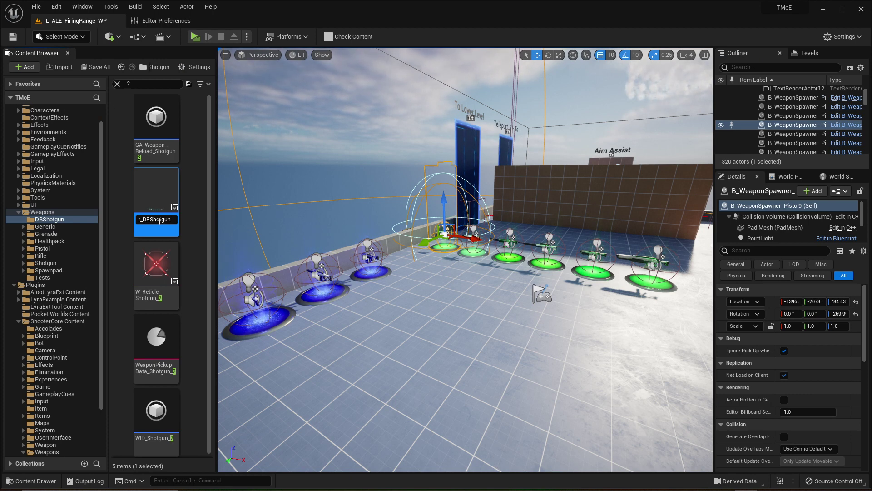
key("Return")
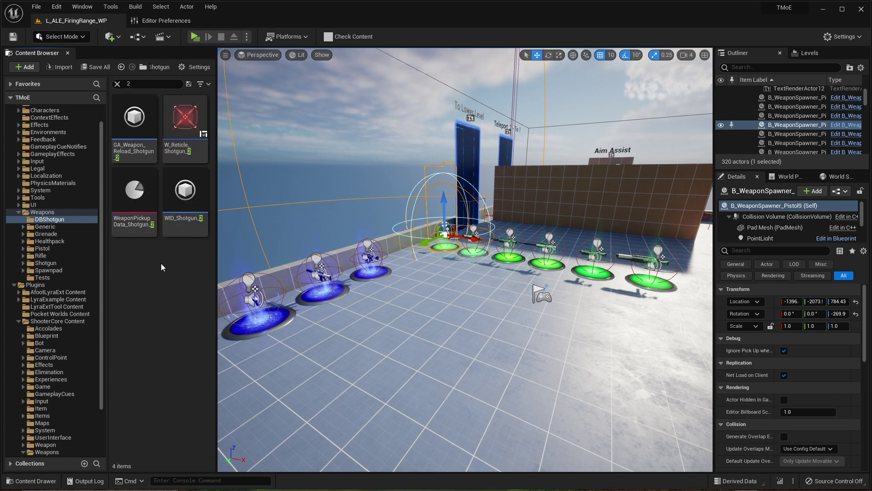
Rename the W_Reticle_Shotgun_2 widget blueprint in the DBShotgun folder as W_Reticle_DBShotgun.
left_click(135, 150)
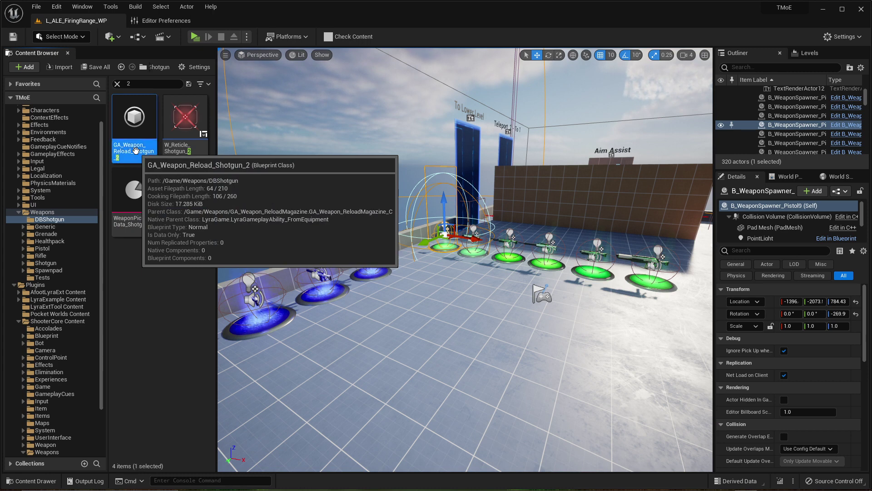
left_click(185, 150)
left_click(185, 151)
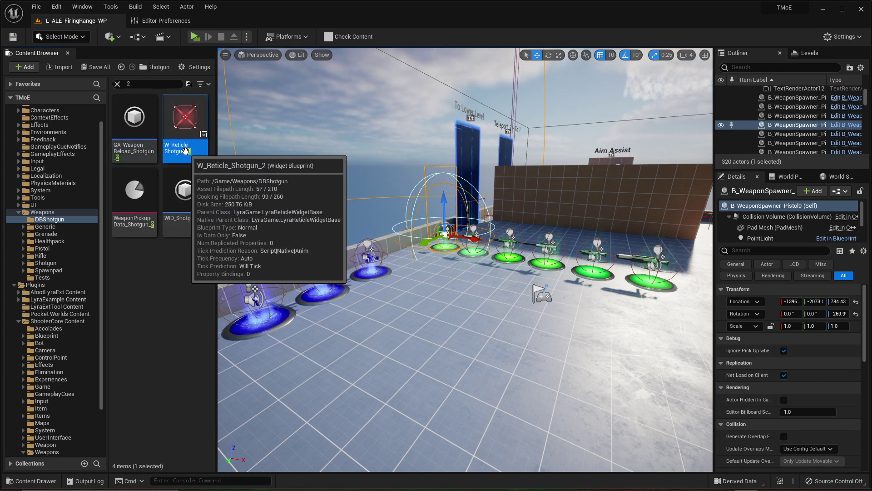
key("End")
key("BackSpace")
key("BackSpace")
key("BackSpace")
key("BackSpace")
key("BackSpace")
key("BackSpace")
key("BackSpace")
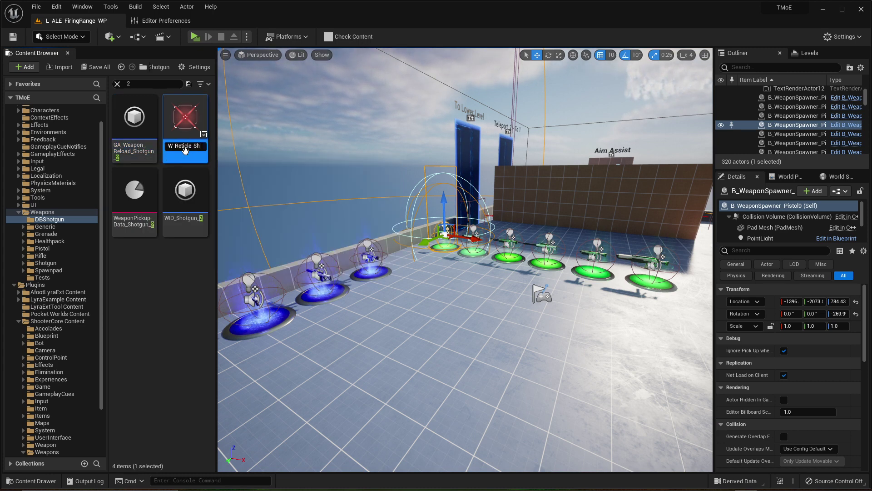
key("Return")
Rename the WeaponPickupData_Shotgun_2 data asset in the DBShotgun folder as WeaponPickupData_DBShotgun.
left_click(186, 150)
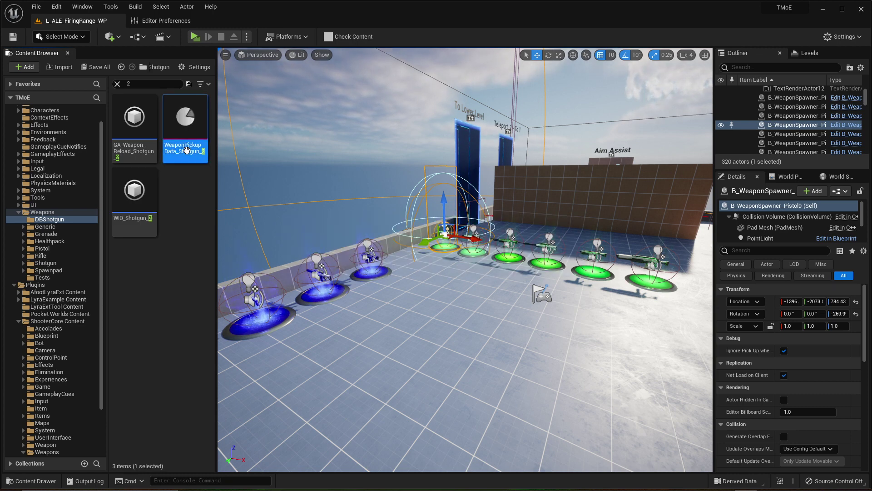
left_click(186, 149)
key("End")
key("BackSpace")
key("BackSpace")
key("BackSpace")
key("BackSpace")
key("BackSpace")
key("BackSpace")
key("BackSpace")
key("BackSpace")
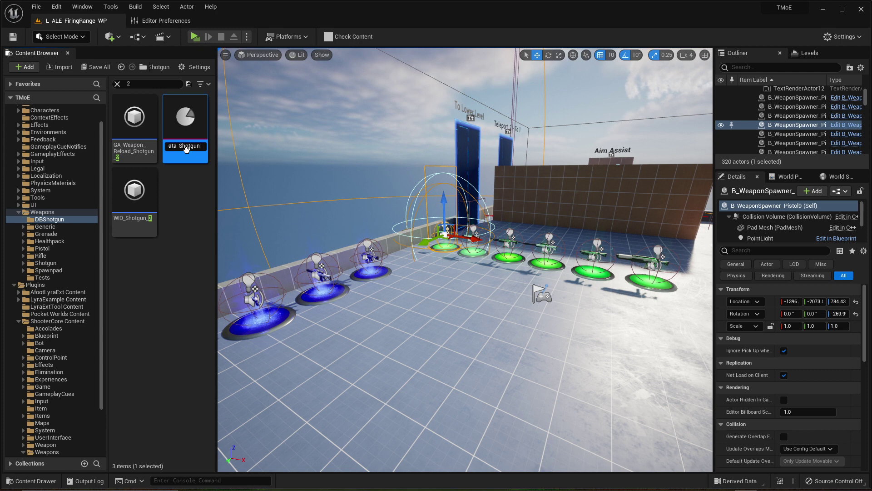
key("BackSpace")
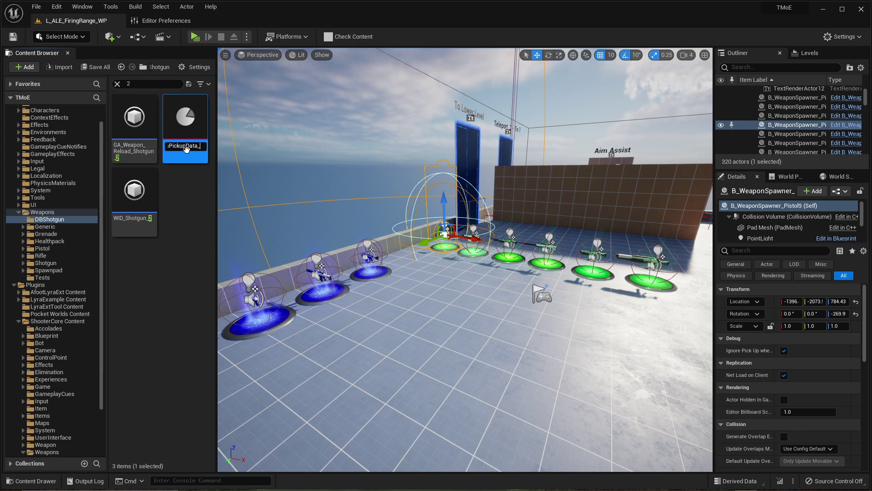
type("DBShotgun")
key("Return")
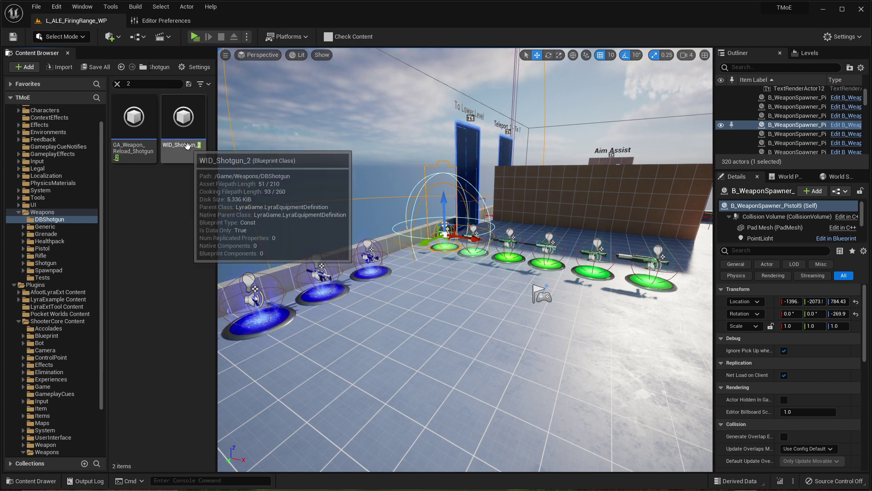
Rename the WID_Shotgun_2 blueprint in the DBShotgun folder as WID_DBShotgun.
left_click(188, 146)
key("End")
key("BackSpace")
key("BackSpace")
key("BackSpace")
key("BackSpace")
key("BackSpace")
key("BackSpace")
key("BackSpace")
key("BackSpace")
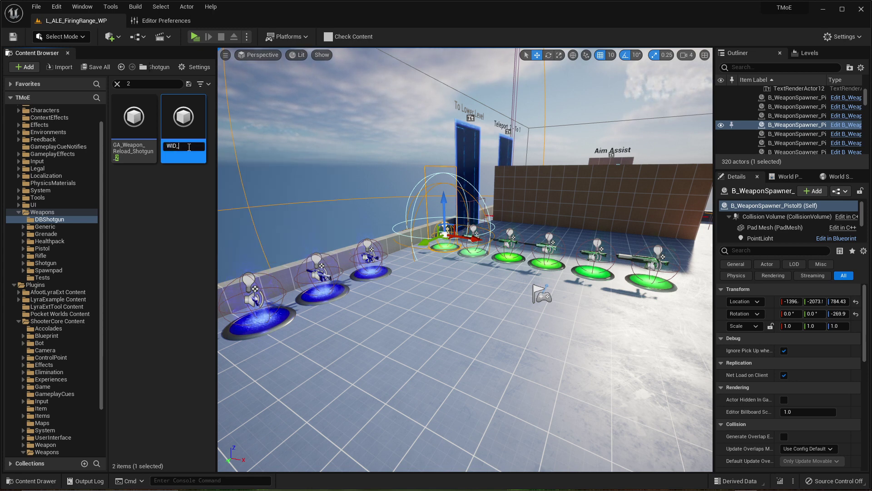
type("DBShotgun")
key("Return")
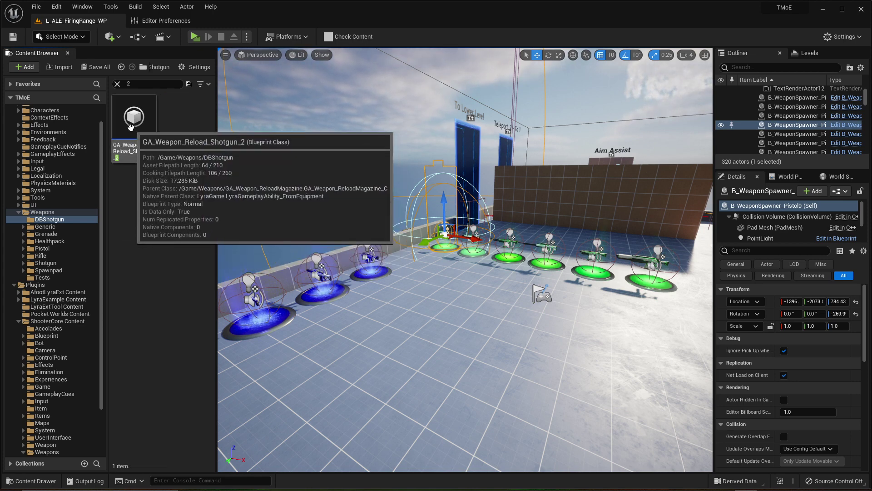
Clear the asset search filter to list everything in the DBShotgun folder, including the reload ability blueprints.
left_click(117, 84)
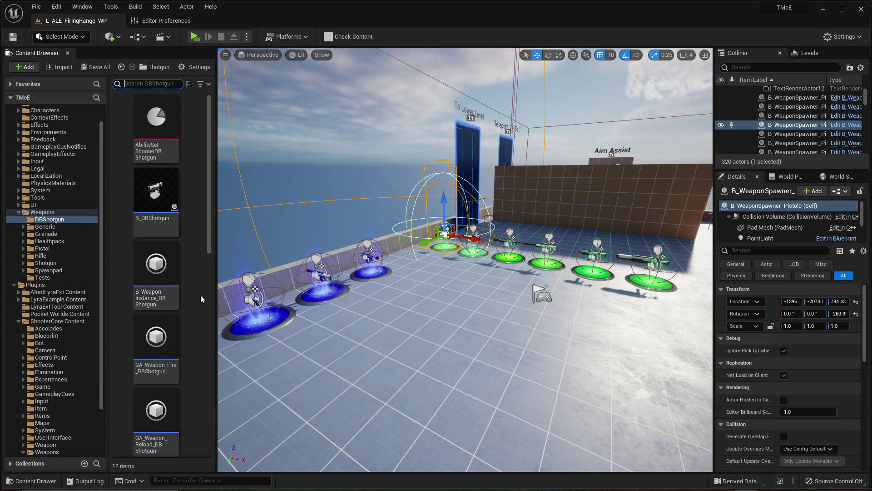
scroll(200, 295, "down", 4)
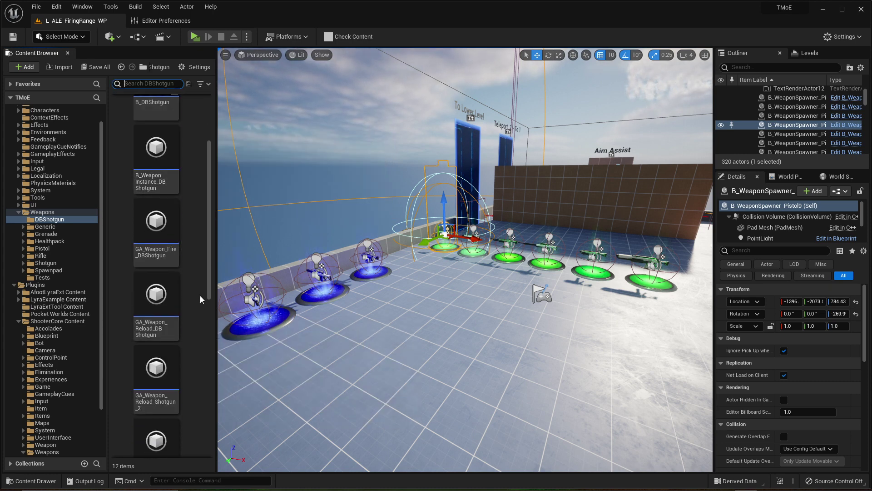
Delete the existing GA_Weapon_Reload_DBShotgun blueprint from the DBShotgun folder.
scroll(200, 295, "down", 5)
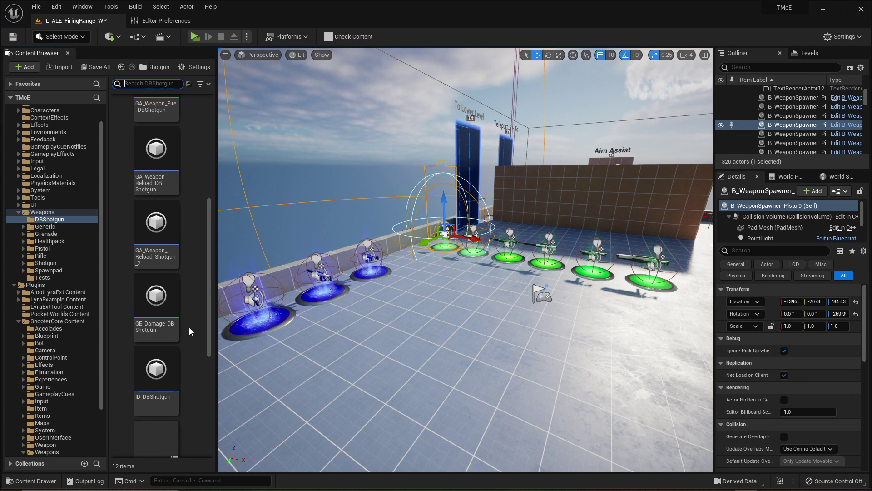
mouse_move(163, 326)
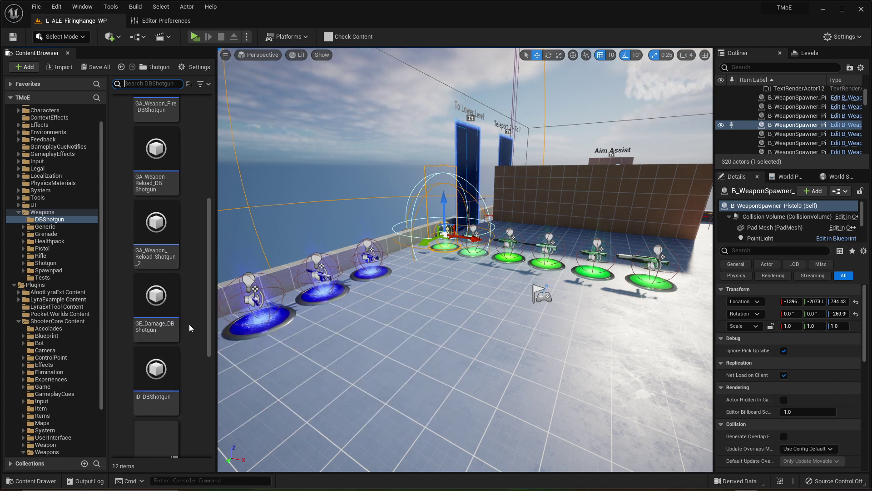
scroll(190, 328, "up", 1)
mouse_move(163, 184)
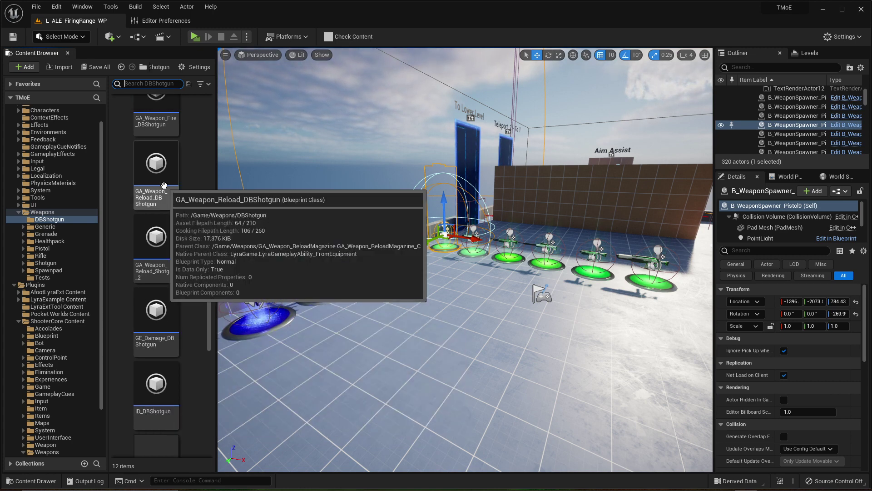
left_click(163, 184)
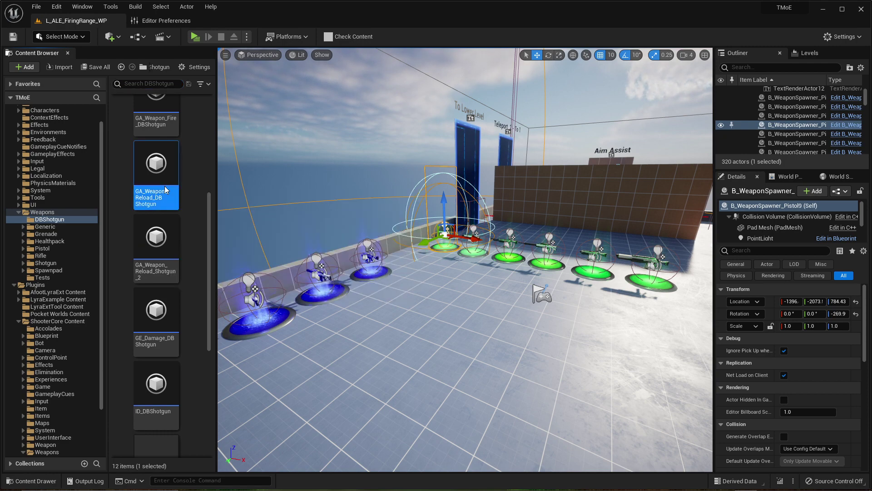
key("Delete")
left_click(399, 395)
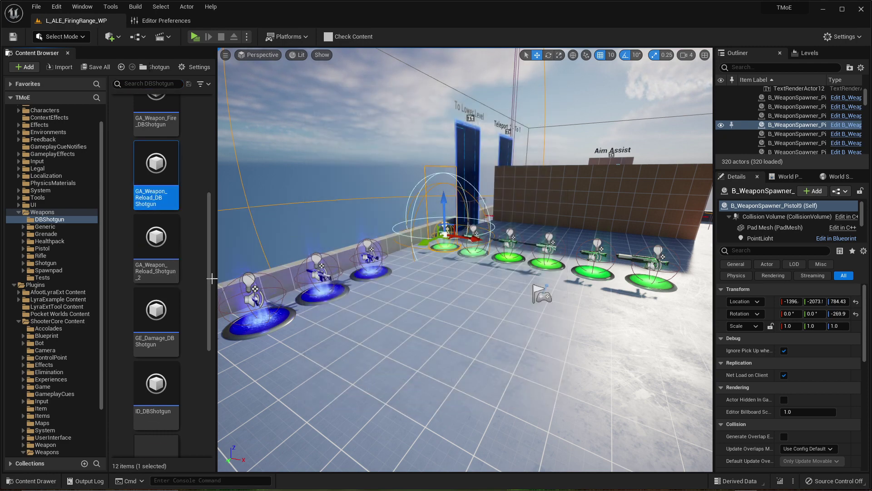
Rename the GA_Weapon_Reload_Shotgun_2 blueprint in the DBShotgun folder as GA_Weapon_Reload_DBShotgun.
left_click(159, 197)
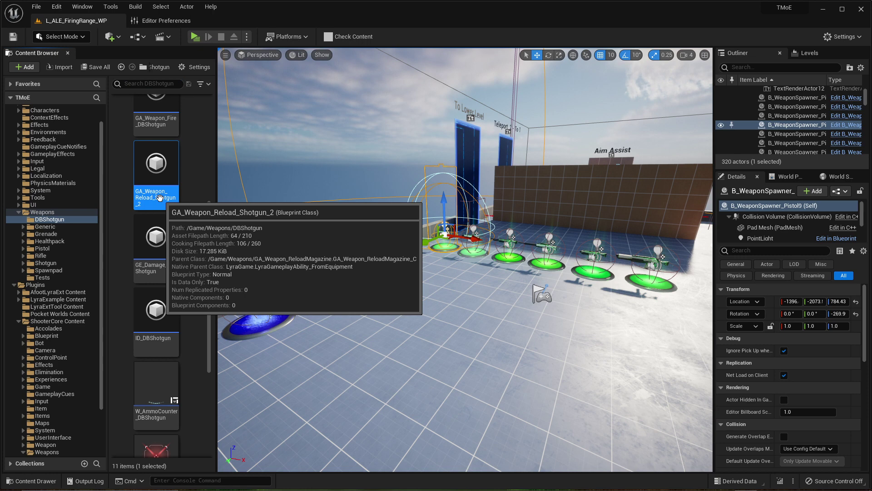
key("F2")
key("End")
key("BackSpace")
key("BackSpace")
key("BackSpace")
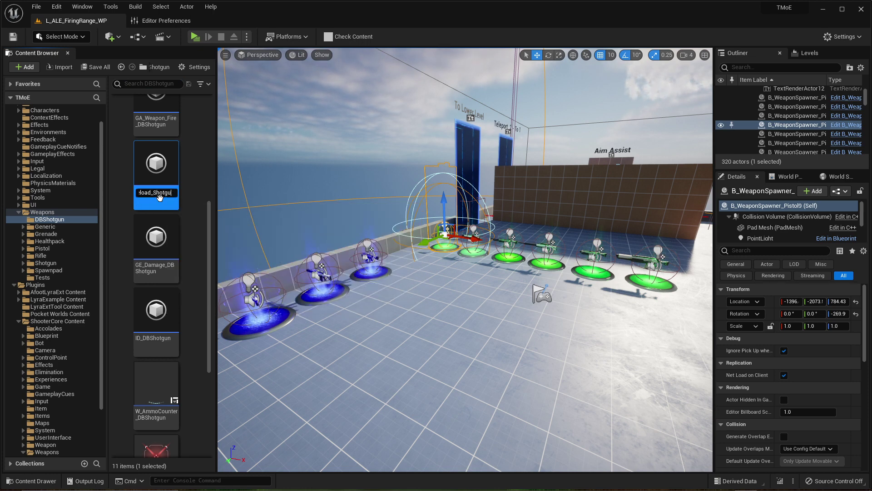
key("BackSpace")
key("BackSpace")
key("BackSpace")
key("BackSpace")
key("BackSpace")
key("BackSpace")
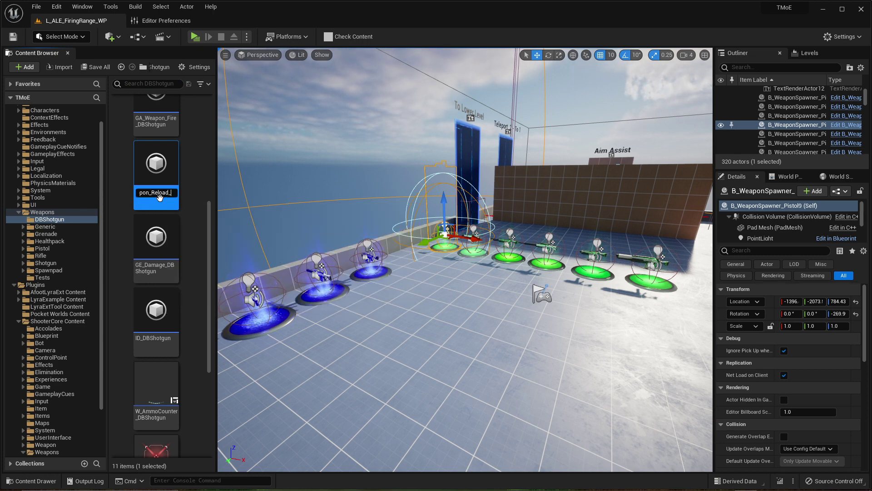
type("DBShotgun")
key("Return")
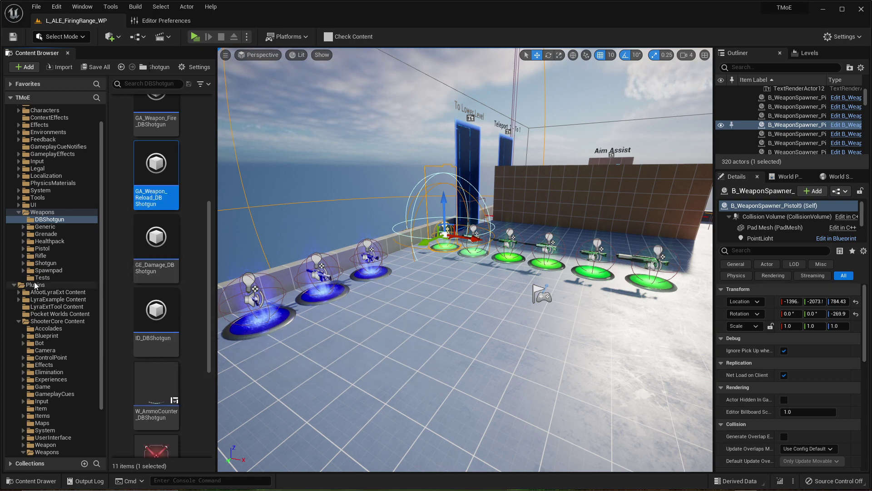
Look through all assets in the DBShotgun folder to check that each one carries its DBShotgun name.
scroll(57, 411, "down", 3)
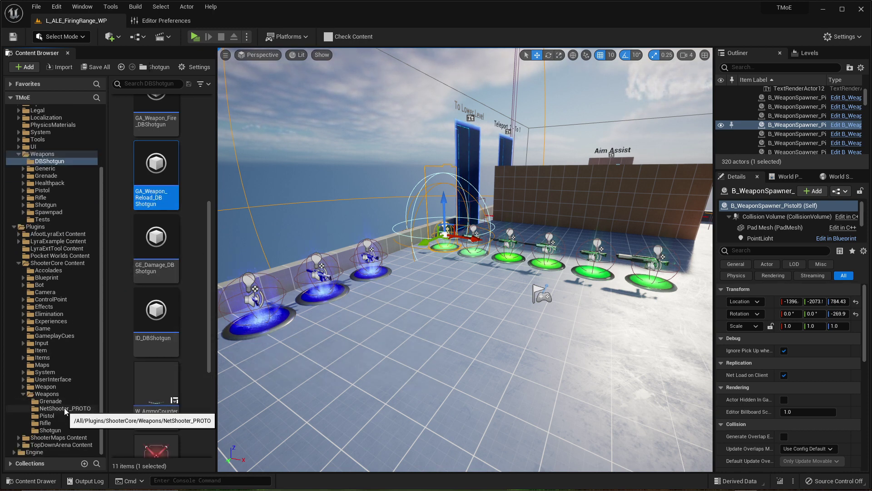
right_click_drag(463, 318, 440, 291)
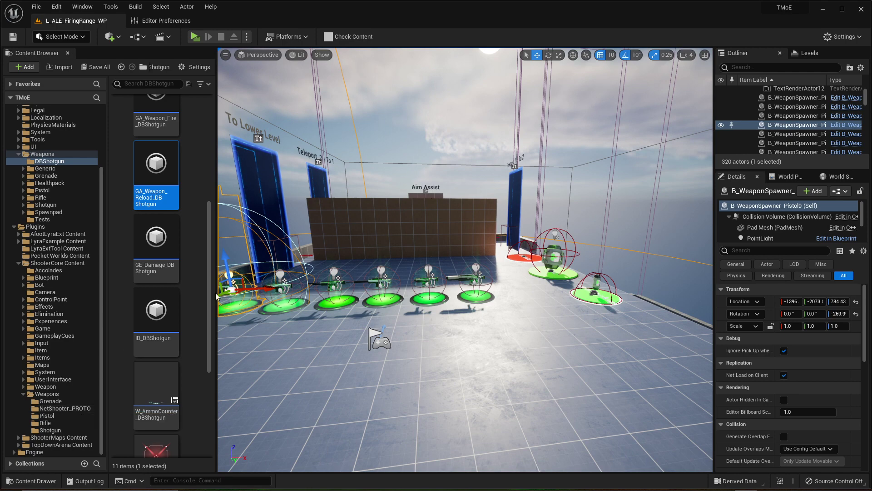
right_click_drag(454, 318, 436, 318)
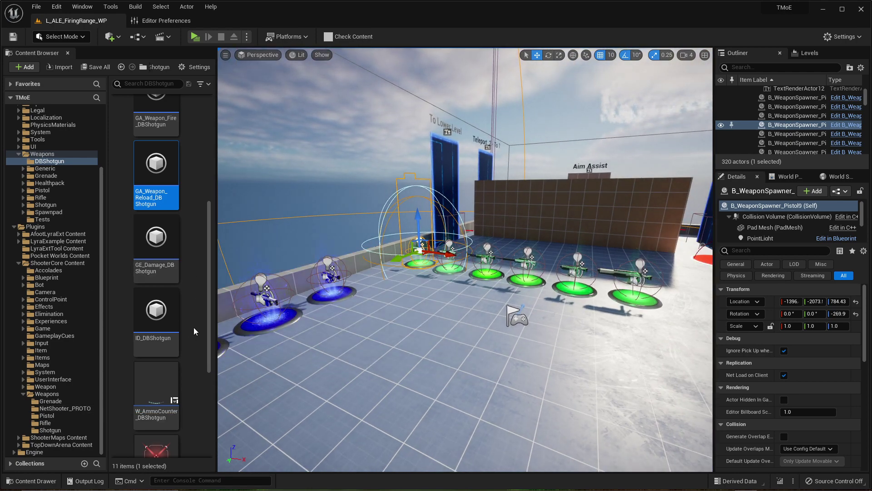
scroll(187, 348, "down", 1)
scroll(186, 345, "down", 2)
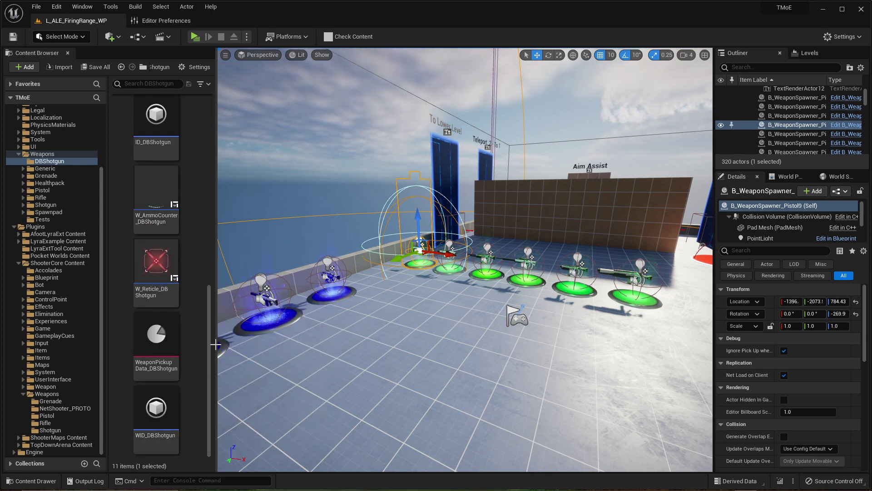
scroll(198, 321, "up", 1)
scroll(197, 310, "up", 5)
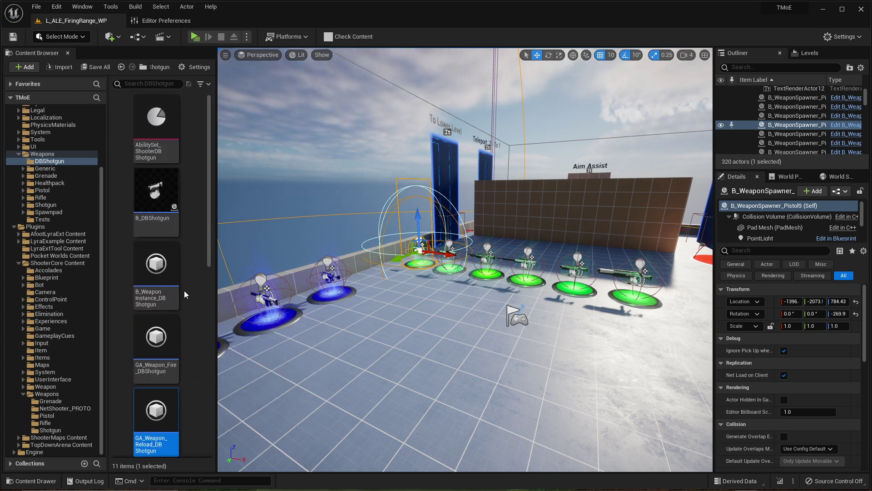
scroll(50, 177, "up", 5)
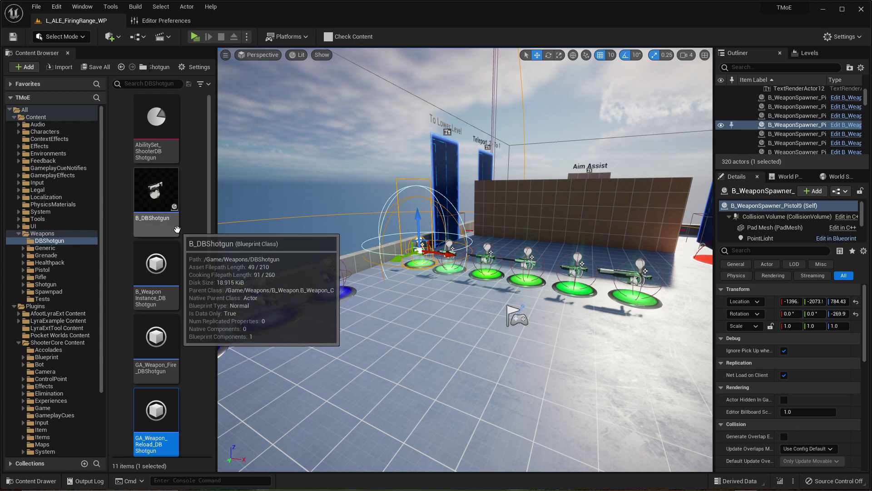
left_click_drag(206, 229, 206, 420)
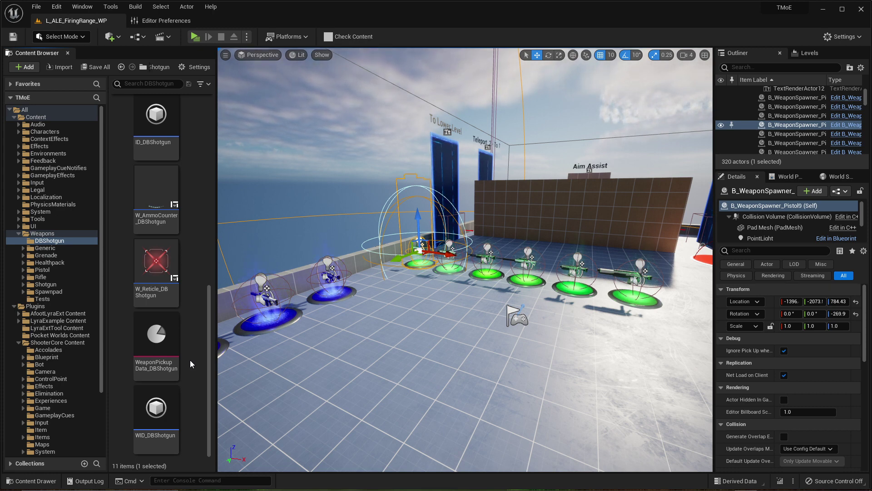
Examine the Display Mesh and Inventory Item Definition in the WeaponPickupData_DBShotgun data asset, and close it.
mouse_move(165, 365)
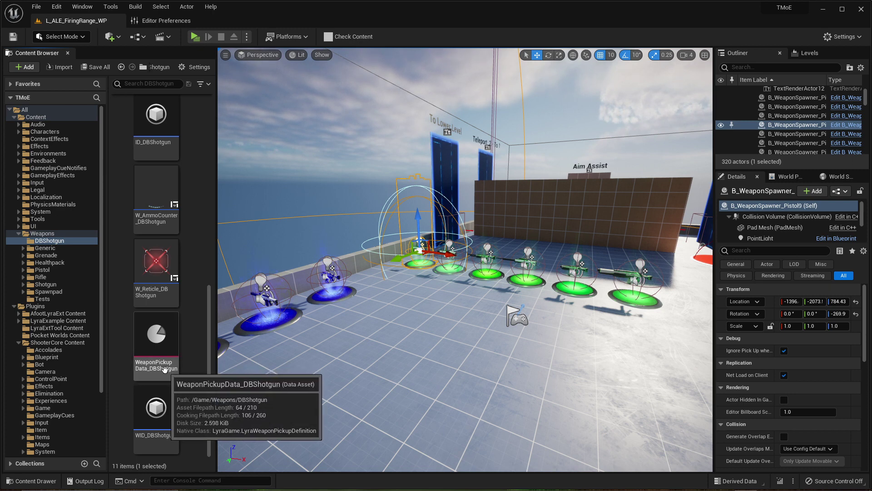
double_click(165, 341)
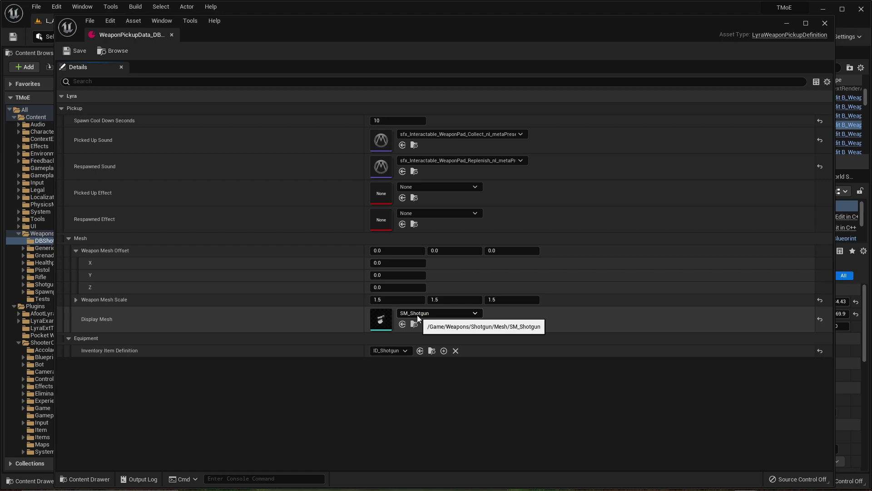
left_click(171, 34)
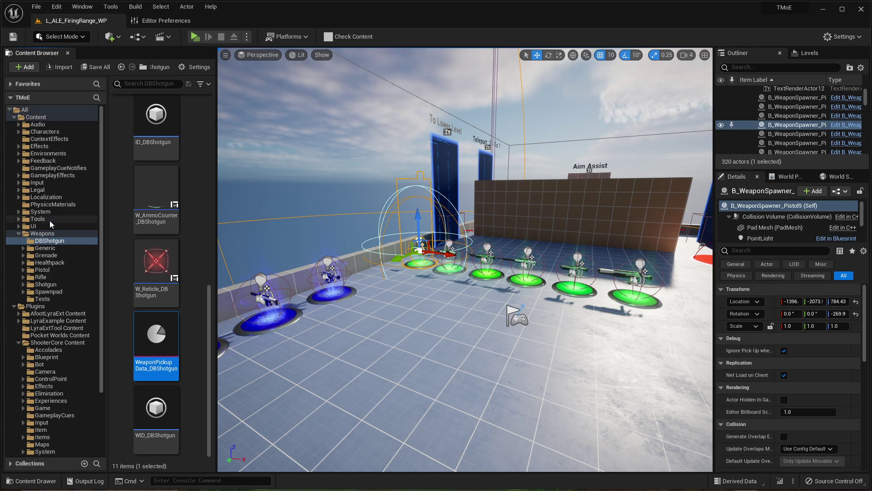
Open the Mesh folder inside Content's Weapons/Shotgun folder.
left_click(45, 284)
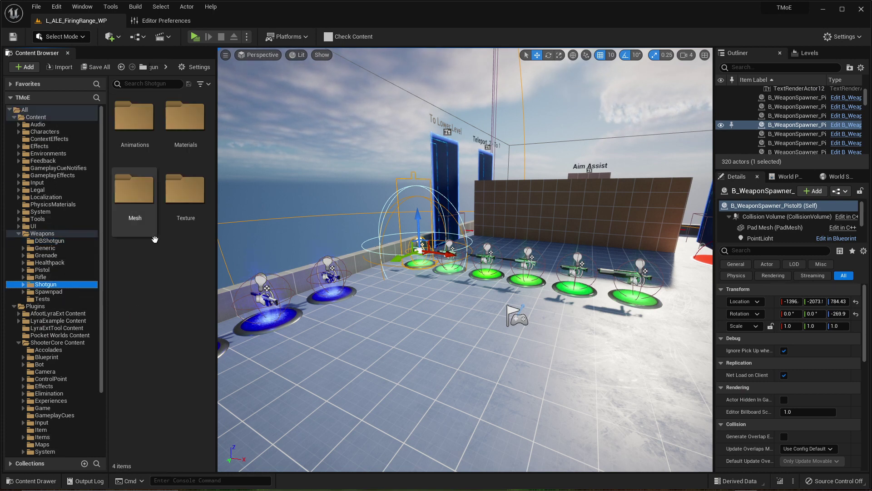
double_click(138, 207)
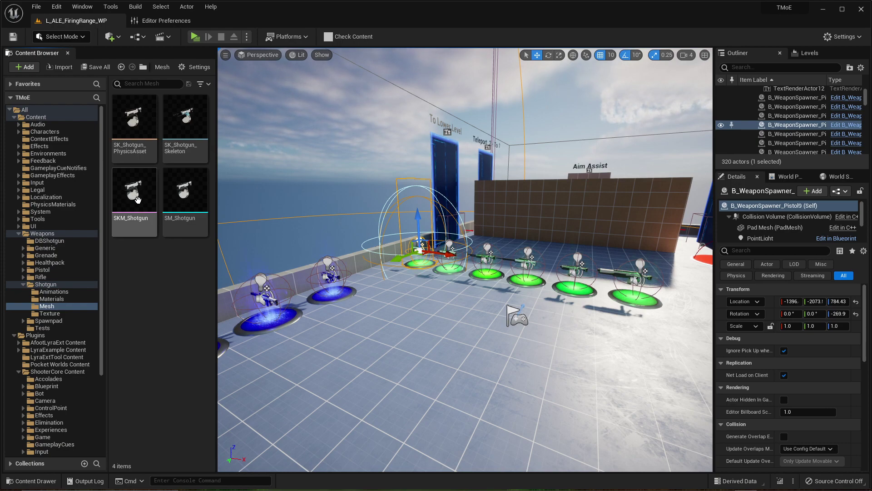
right_click_drag(295, 230, 241, 237)
key("w")
key("a")
key("s")
key("d")
key("w")
key("s")
mouse_move(343, 245)
right_mouse_down()
mouse_move(386, 249)
mouse_move(344, 245)
right_mouse_up()
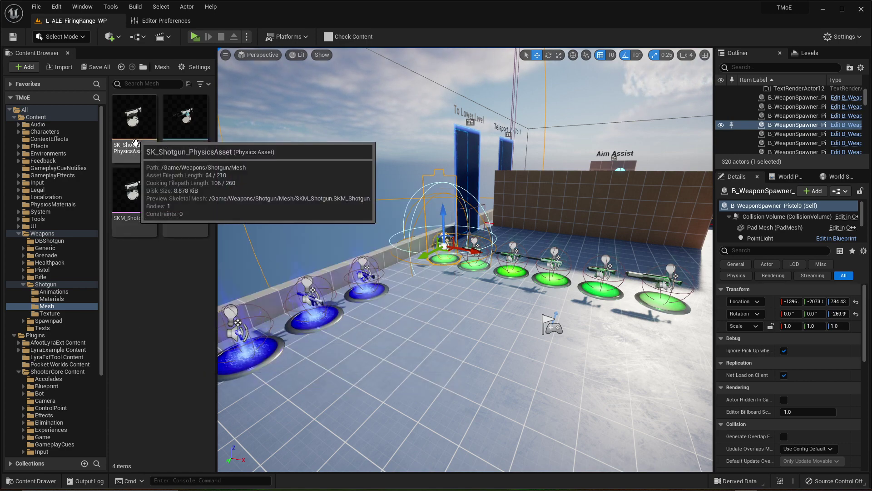
Try to export the SKM_Shotgun skeletal mesh as an FBX file into the project's ExternalContent/Exports folder.
mouse_move(186, 199)
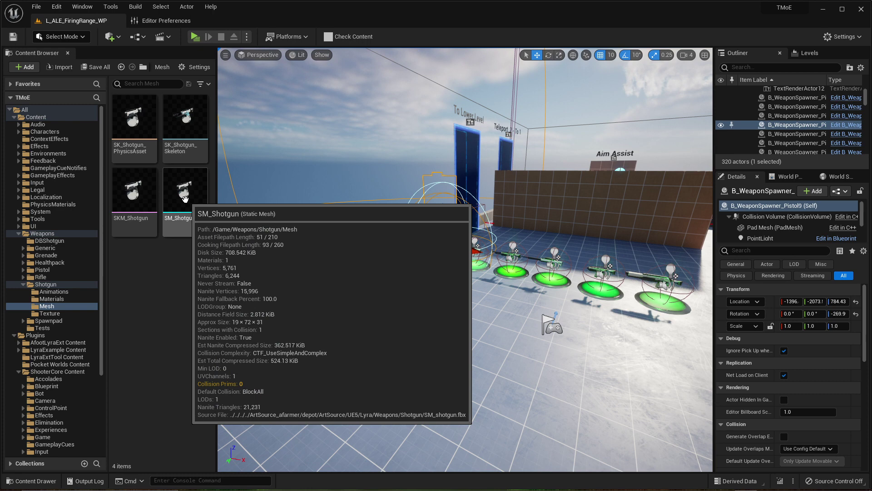
left_click(135, 196)
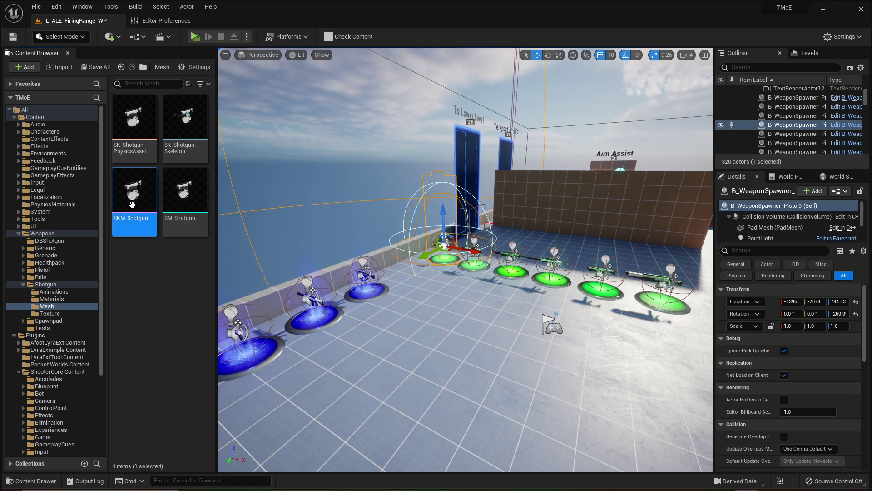
right_click(134, 203)
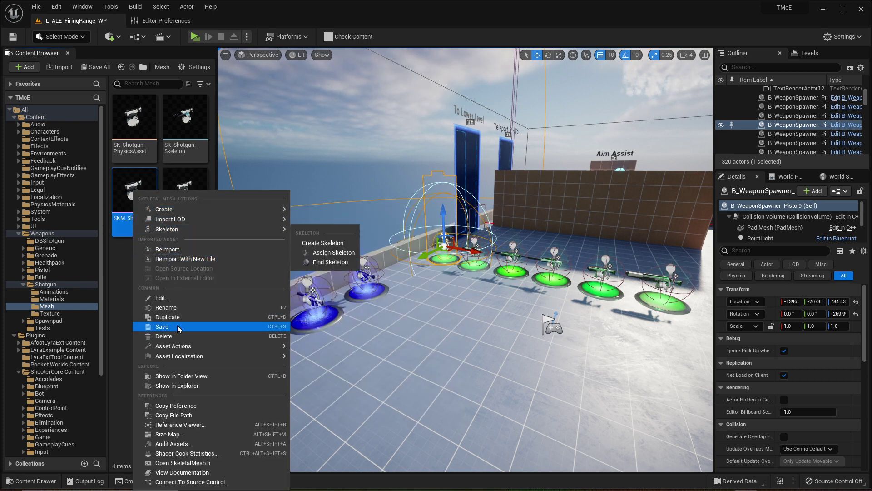
mouse_move(181, 347)
left_click(331, 390)
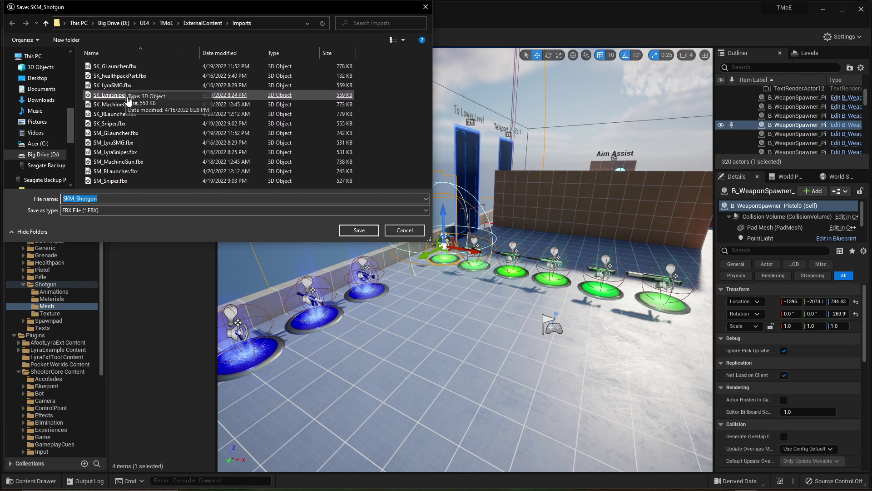
left_click(46, 24)
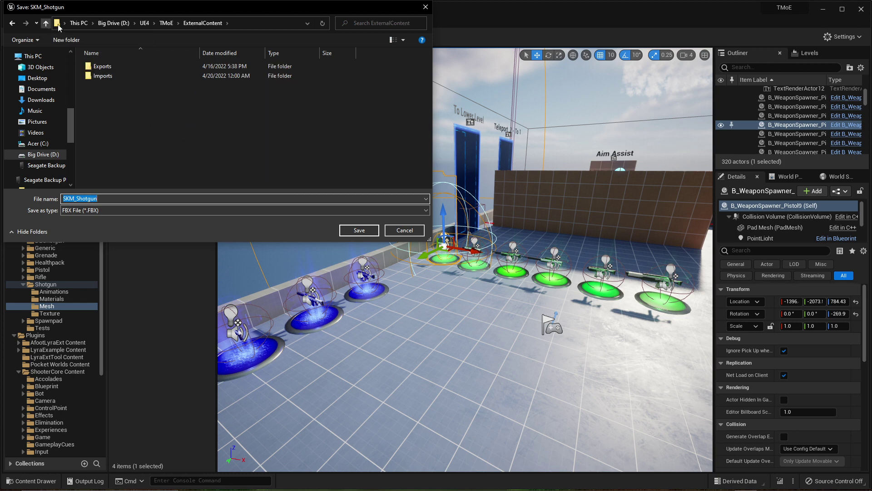
left_click(170, 24)
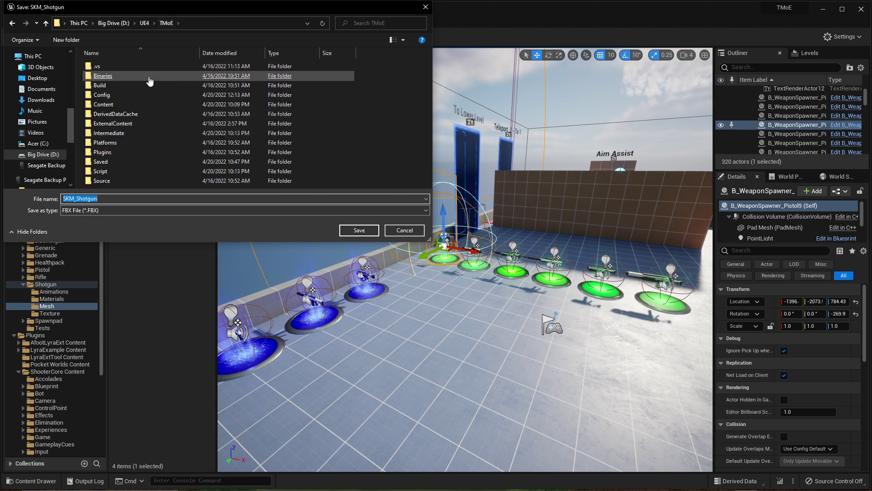
double_click(131, 124)
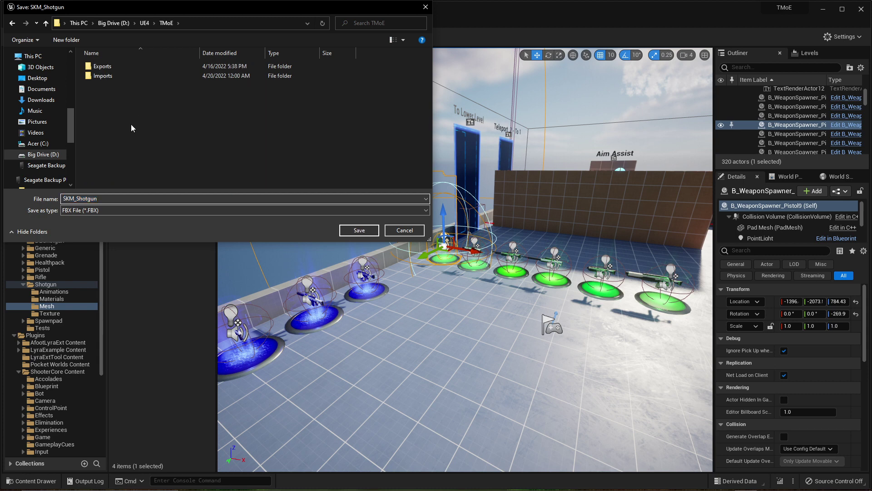
left_click(114, 67)
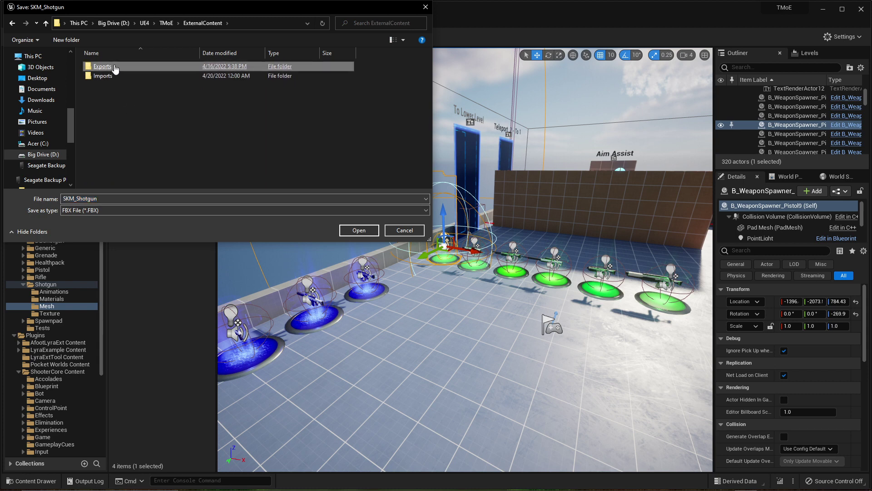
double_click(114, 68)
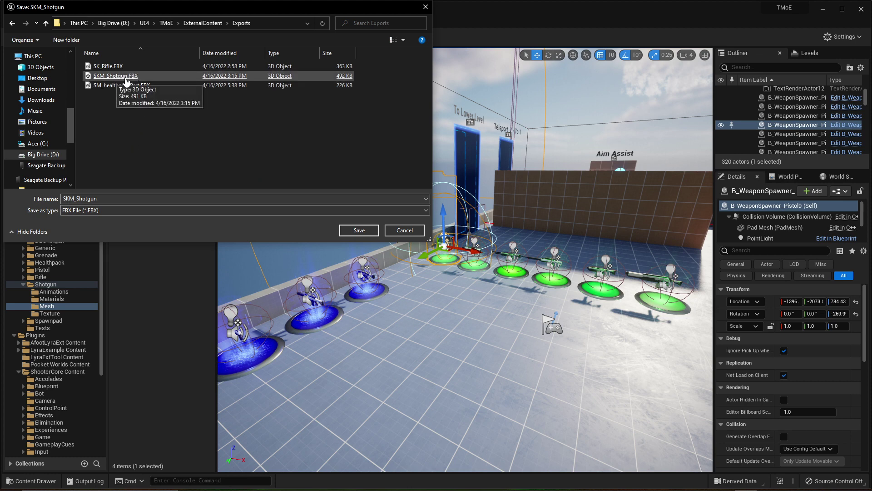
left_click(404, 231)
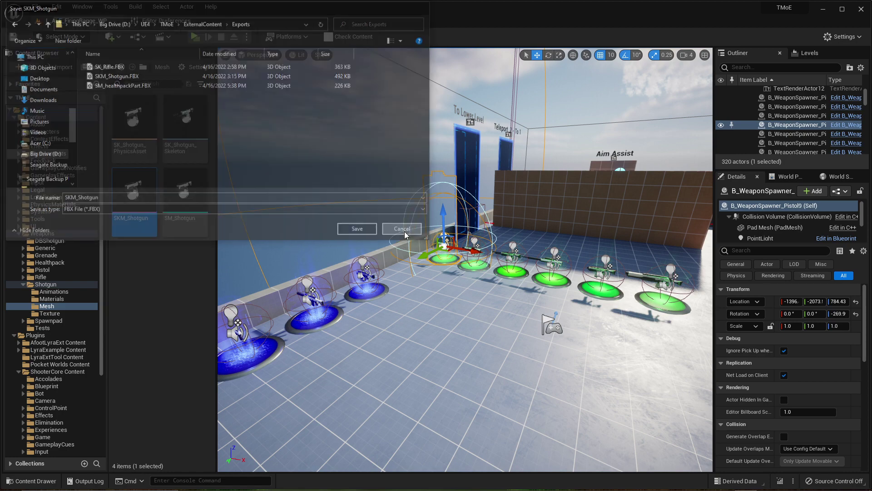
Switch to Blender and view the weapon models in the LyraWeapons.blend scene from the side.
left_click(632, 485)
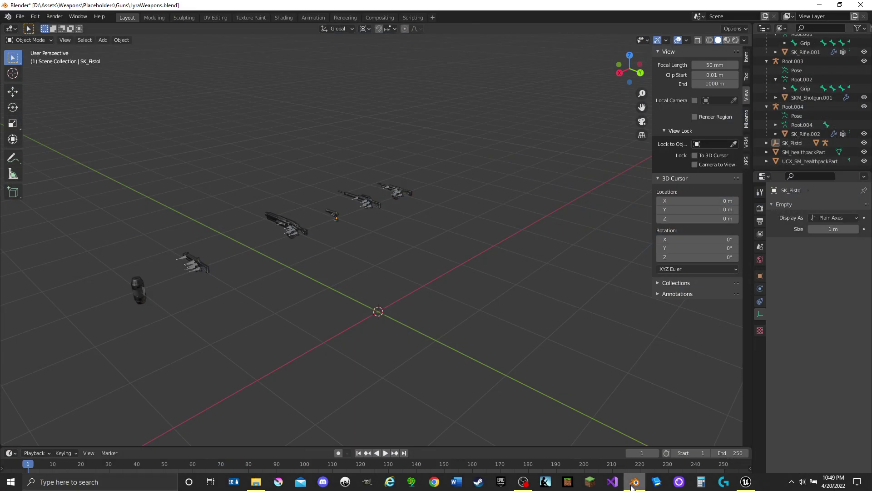
right_click(403, 237)
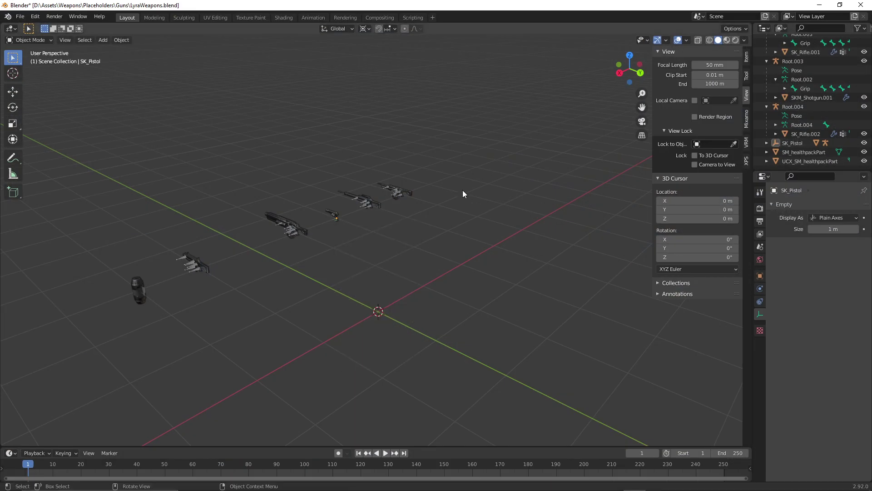
middle_click_drag(463, 190, 481, 187)
middle_click_drag(478, 218, 420, 178)
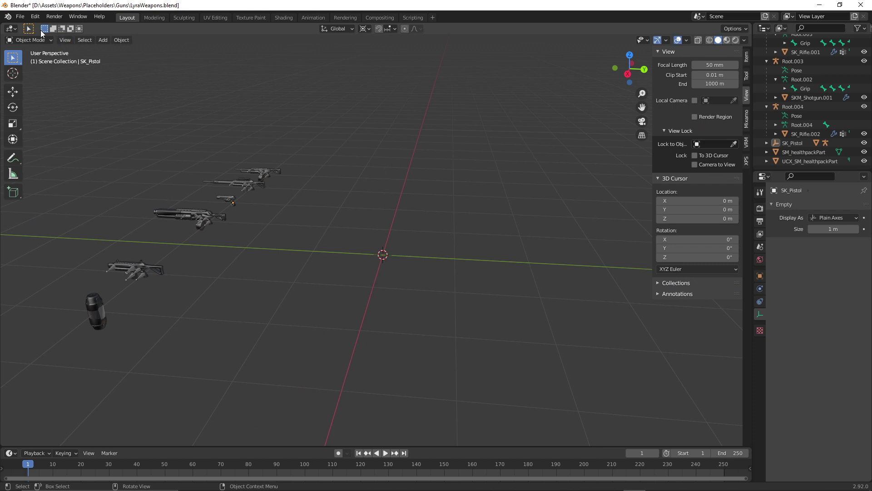
Import SKM_Shotgun.FBX from the project's ExternalContent/Exports folder into the LyraWeapons scene.
left_click(20, 18)
mouse_move(40, 140)
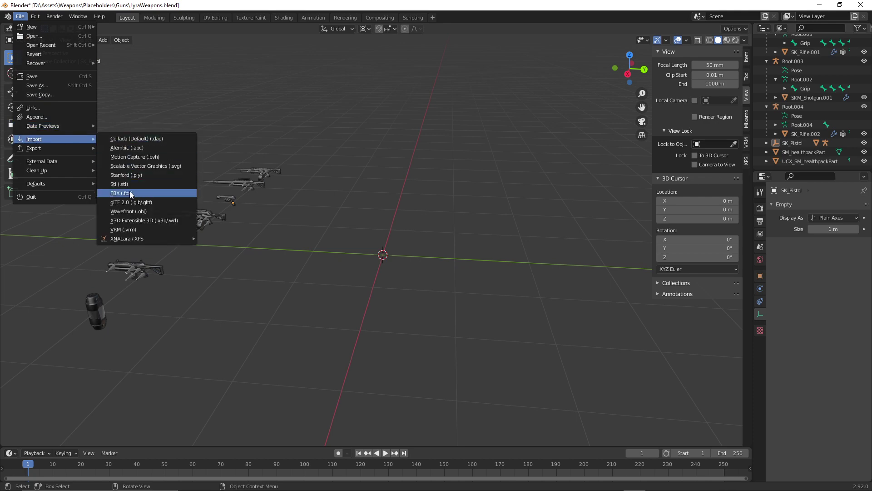
left_click(130, 192)
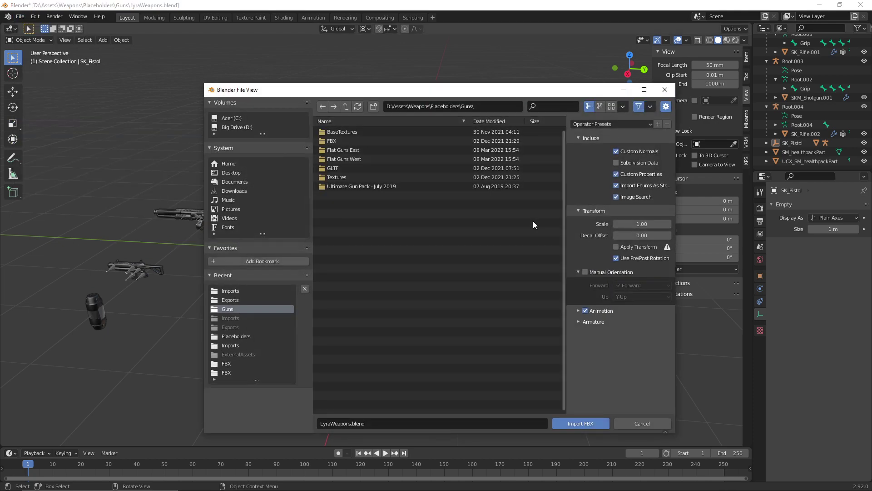
left_click(236, 300)
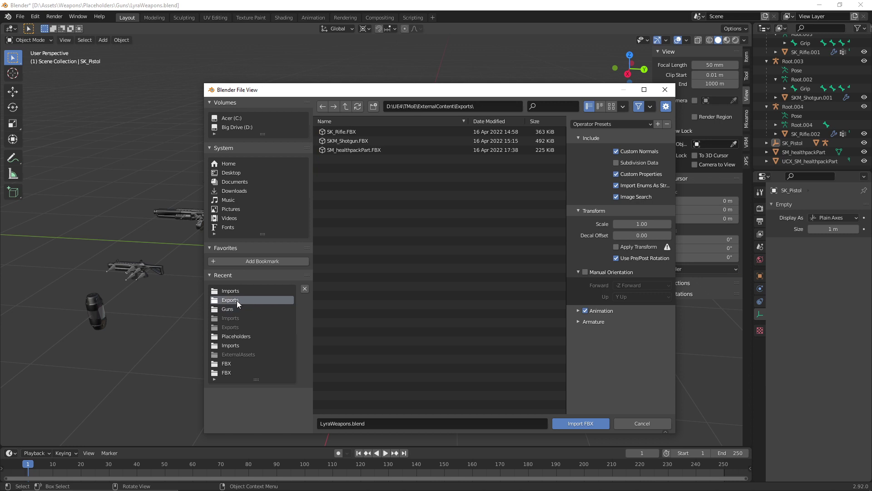
left_click(350, 143)
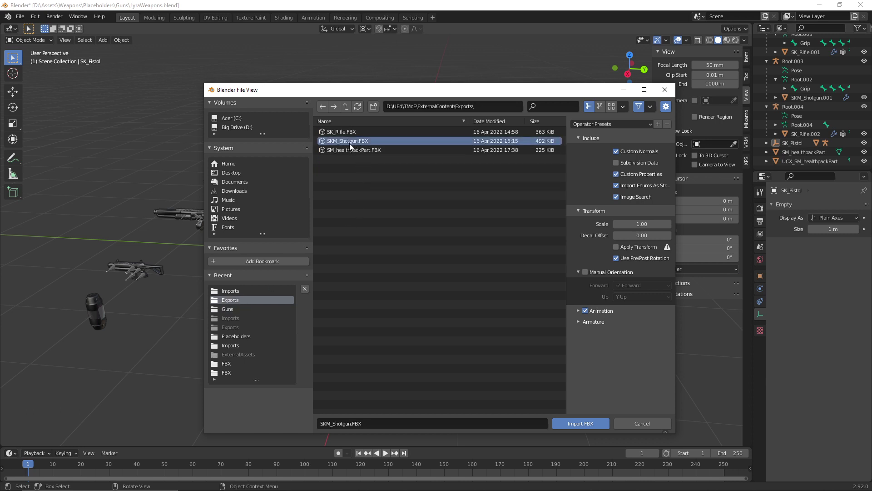
left_click(579, 322)
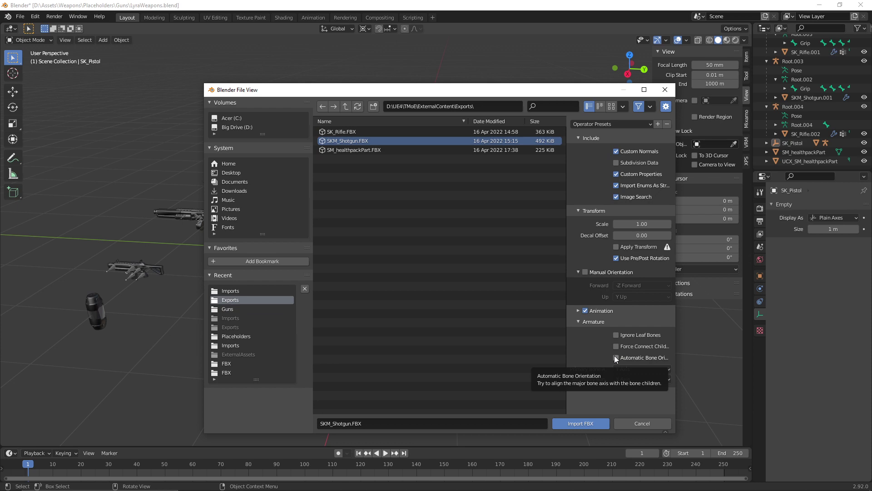
left_click(579, 423)
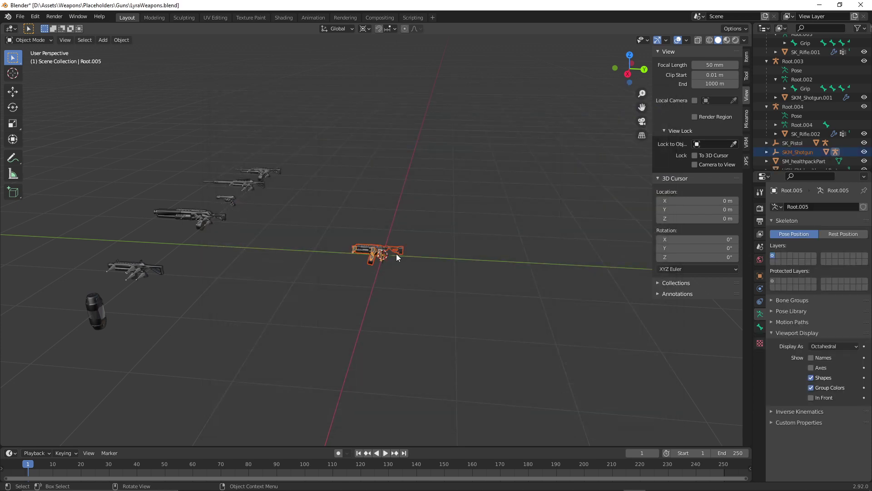
Hide the armature of the newly imported shotgun so that only its mesh is shown.
scroll(396, 253, "up", 6)
middle_click_drag(391, 242, 293, 200, "shift")
scroll(293, 200, "down", 3)
scroll(293, 201, "up", 6)
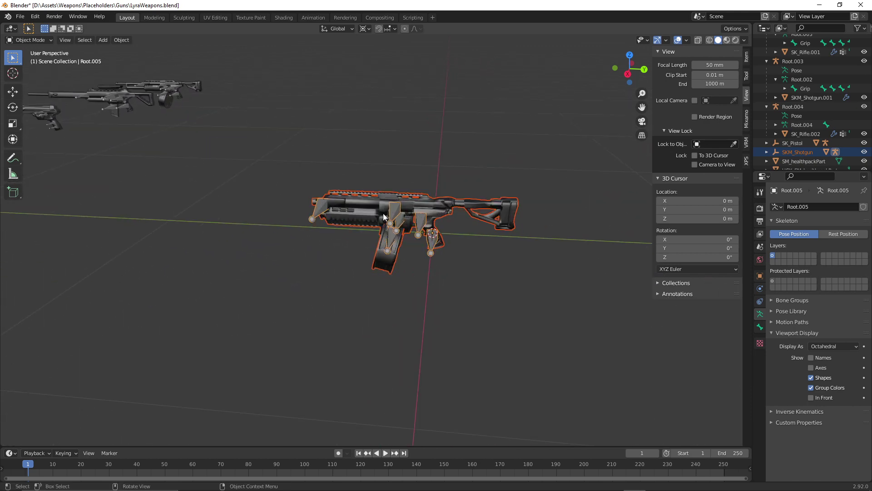
left_click(372, 199)
key("Tab")
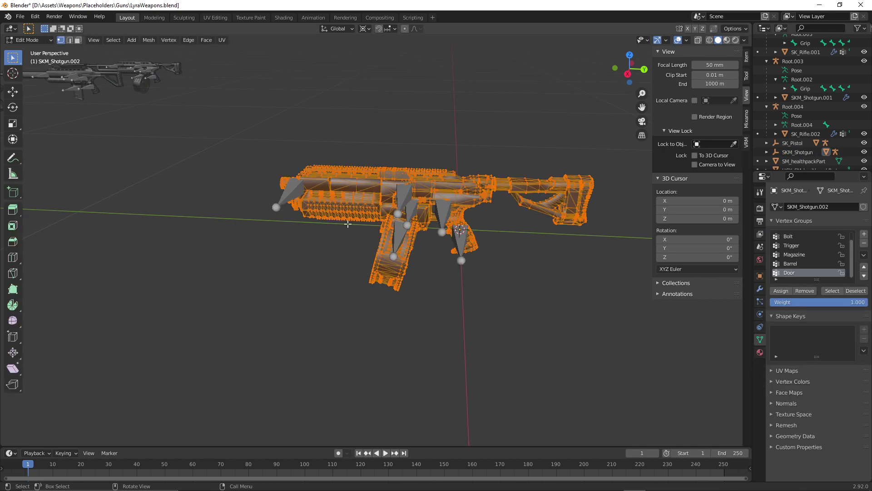
middle_click_drag(347, 224, 414, 217)
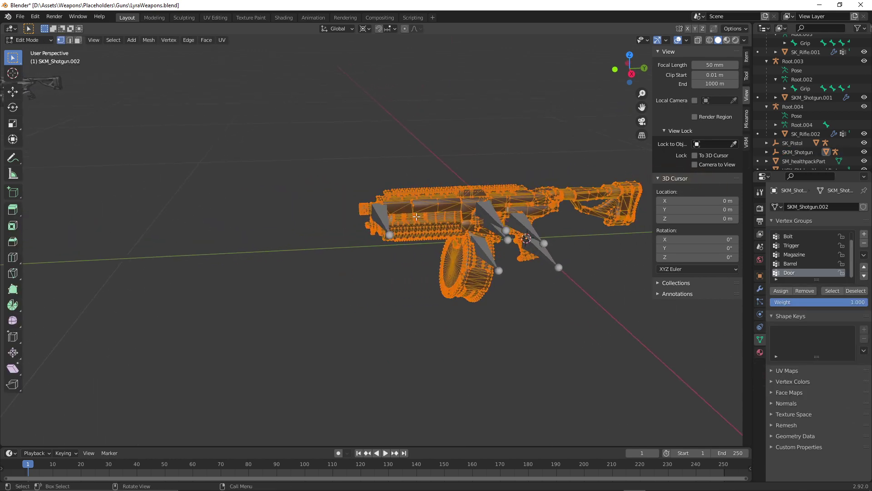
key("Tab")
left_click(378, 218)
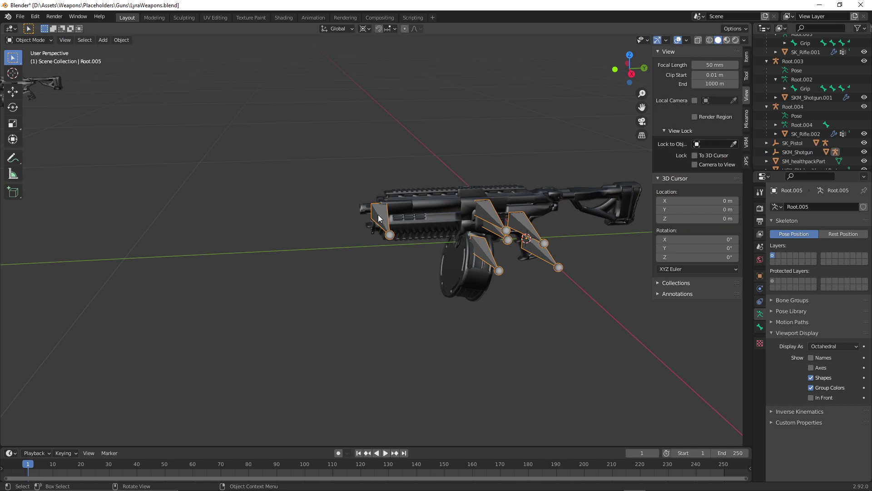
key("h")
Put the imported shotgun mesh into Edit Mode and clear the vertex selection.
left_click(418, 209)
key("Tab")
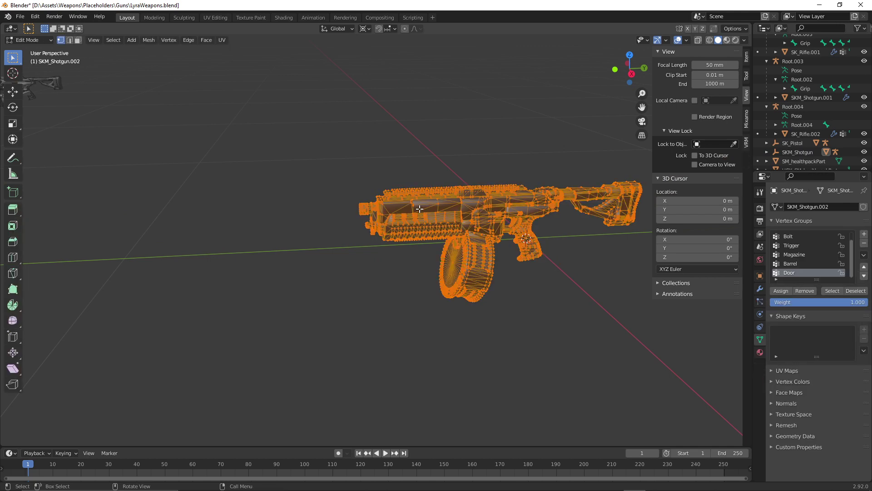
scroll(335, 234, "up", 3)
middle_click_drag(356, 232, 545, 262)
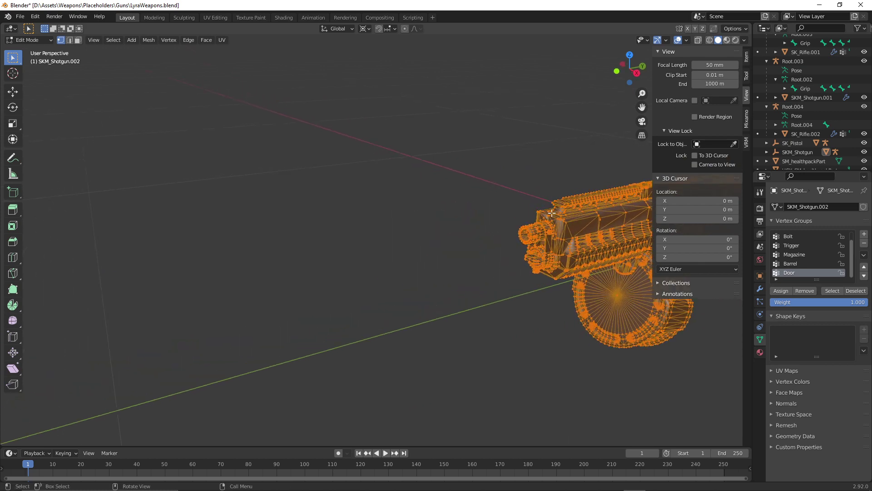
key("alt+a")
middle_click_drag(627, 254, 416, 164, "shift")
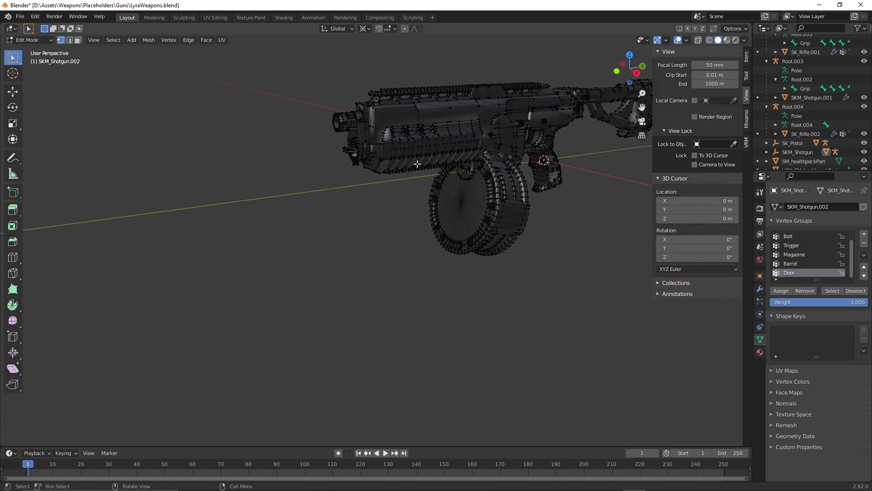
scroll(413, 155, "up", 4)
scroll(412, 177, "down", 5)
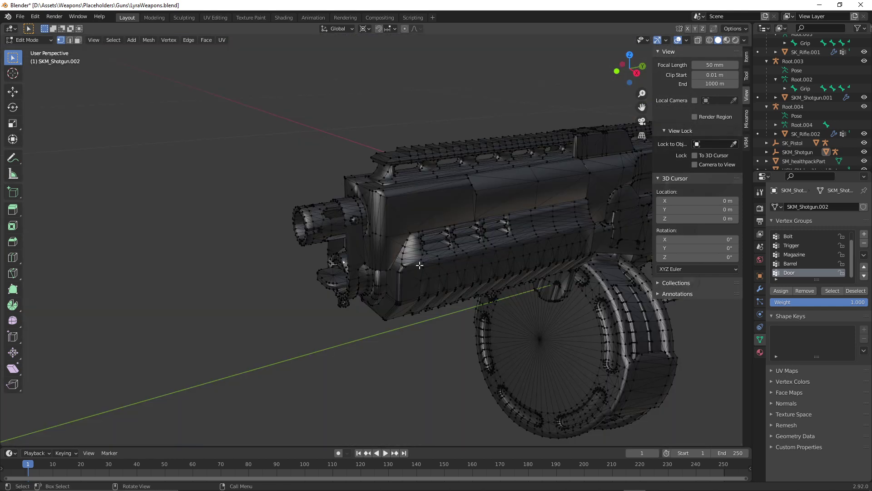
Select the linked geometry of the ring at the front of the tube below the barrel, and try adding neighbouring parts.
key("ctrl+l")
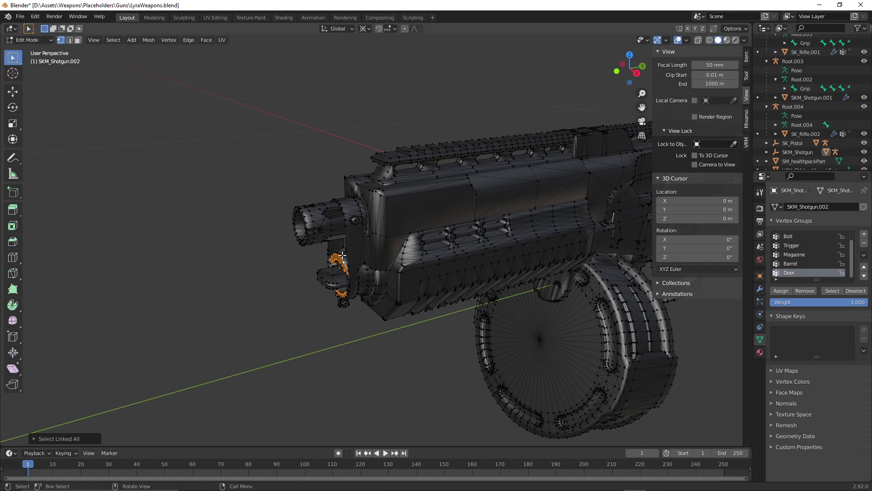
middle_click_drag(342, 256, 448, 218)
scroll(356, 255, "up", 3)
scroll(356, 255, "down", 3)
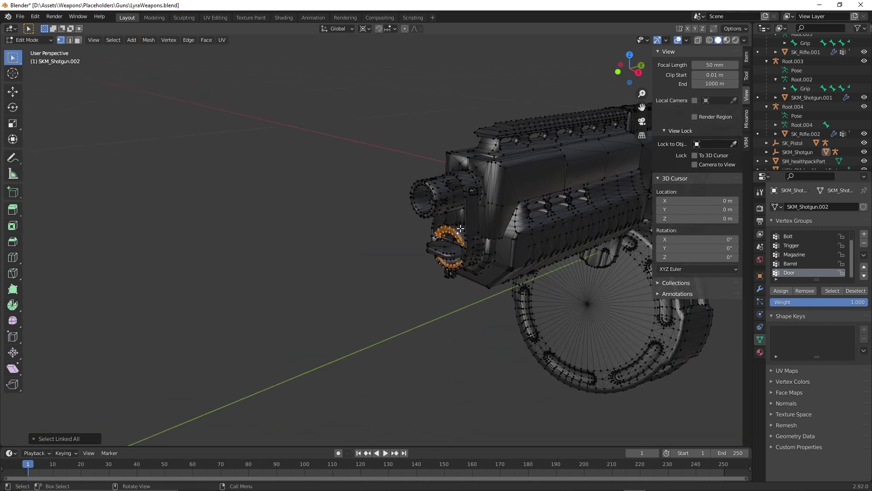
left_click(461, 229, "shift")
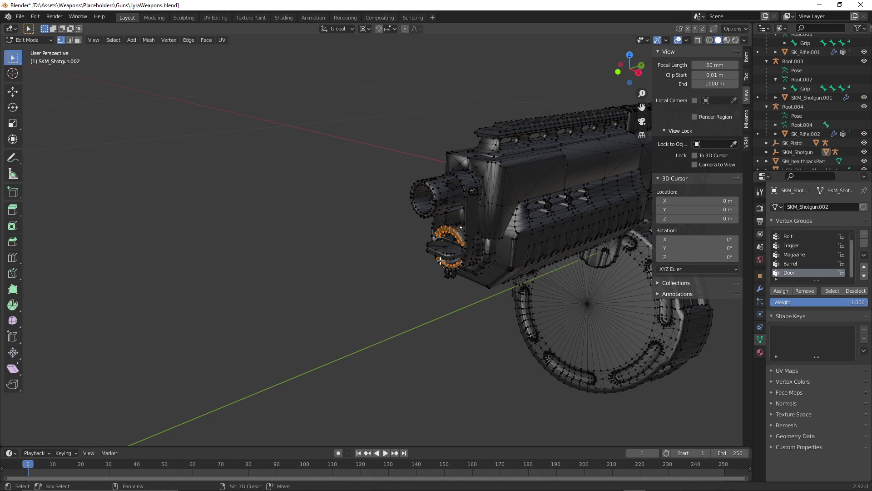
left_click(443, 246, "shift")
Delete the flat disc and the linked cap piece beneath it inside the ring below the barrel.
left_click(447, 247)
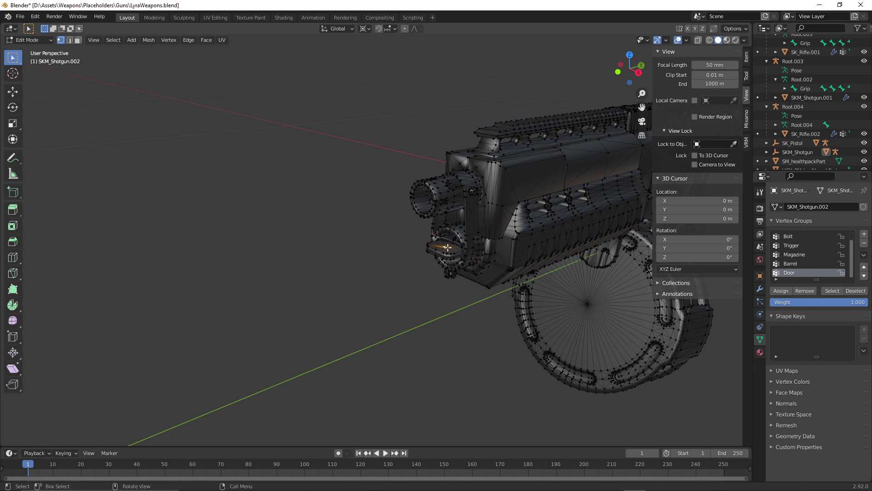
key("ctrl+l")
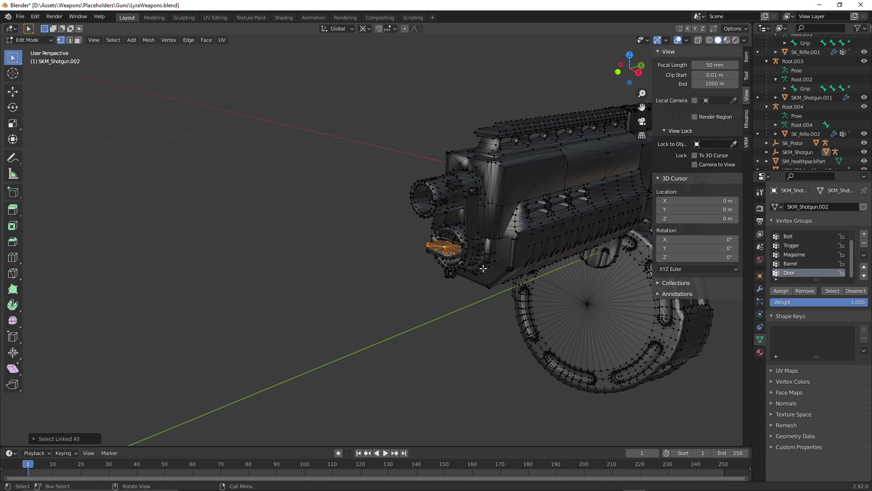
key("x")
left_click(483, 268)
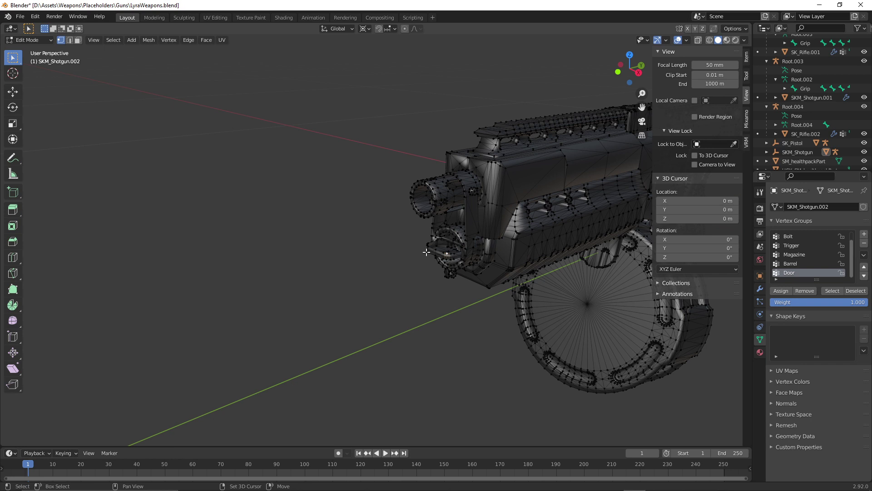
key("ctrl+l")
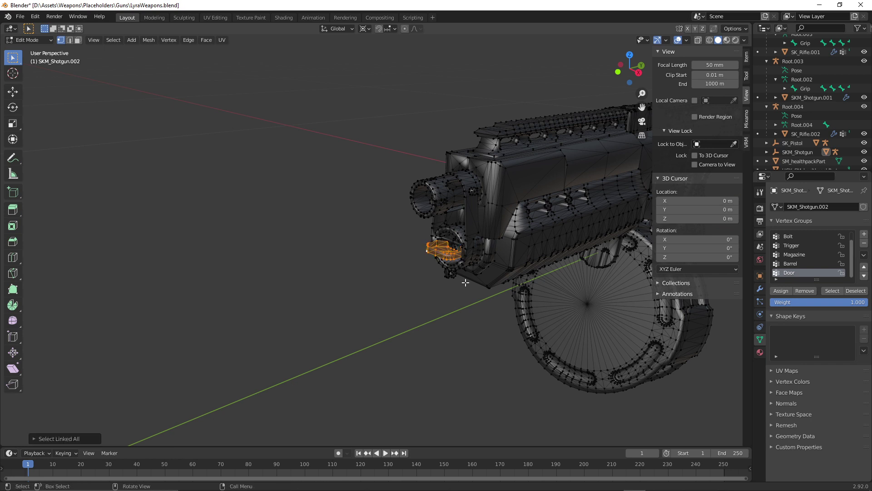
key("x")
left_click(465, 283)
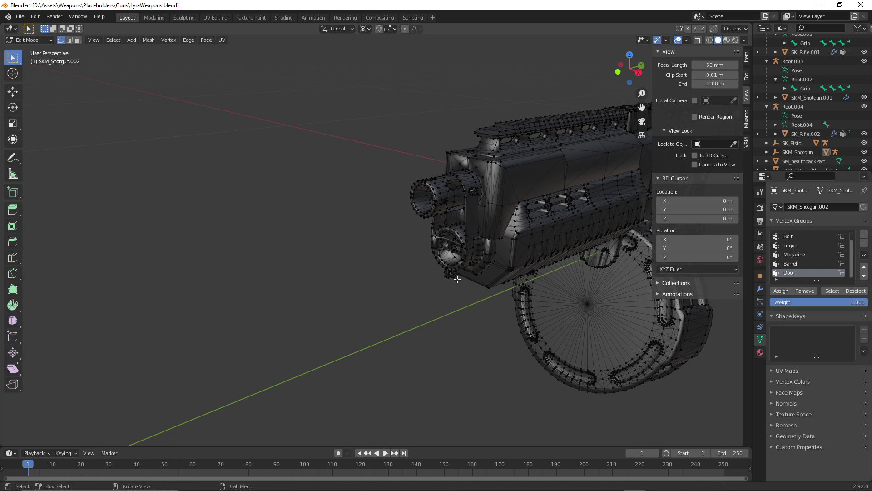
Select the complete linked geometry of the front ring and the tube section behind it, below the barrel.
scroll(445, 260, "up", 1)
middle_click_drag(448, 260, 438, 261, "shift")
scroll(452, 259, "down", 1)
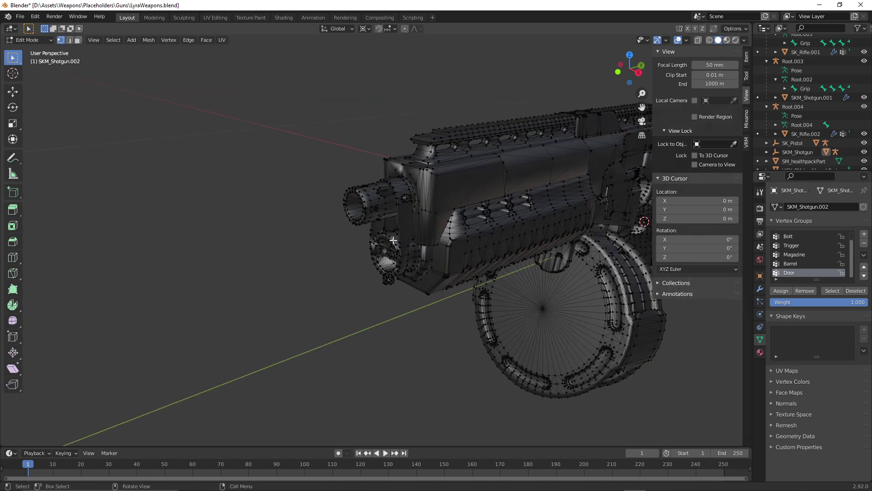
key("ctrl+l")
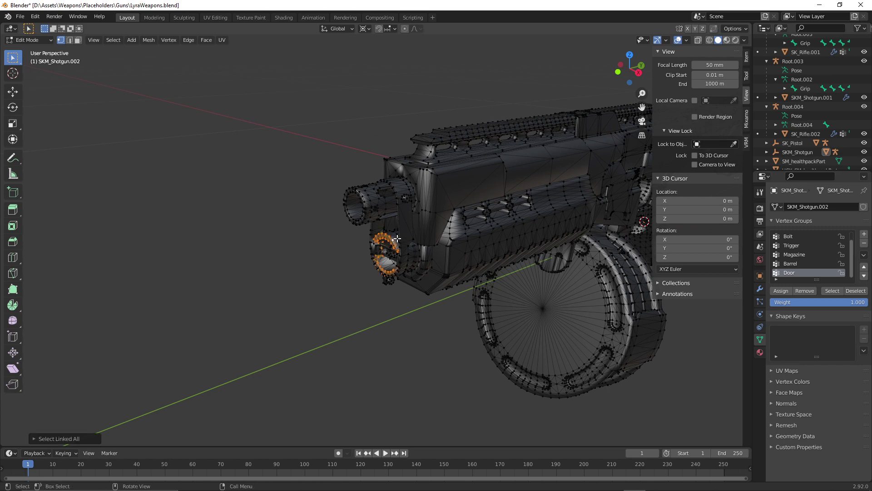
left_click(397, 238, "shift")
key("ctrl+l")
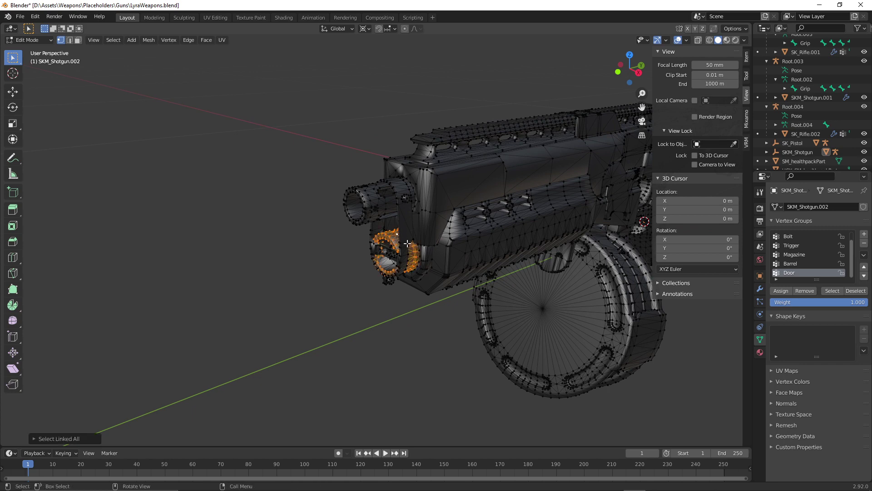
Try moving the selected ring and tube section forward of the shotgun in the right orthographic view, and undo the move.
middle_click_drag(407, 244, 407, 251)
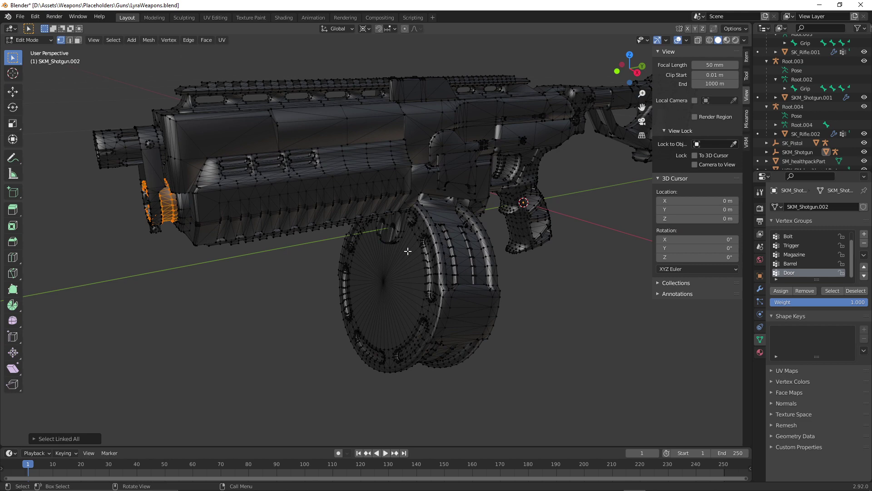
key("KP_3")
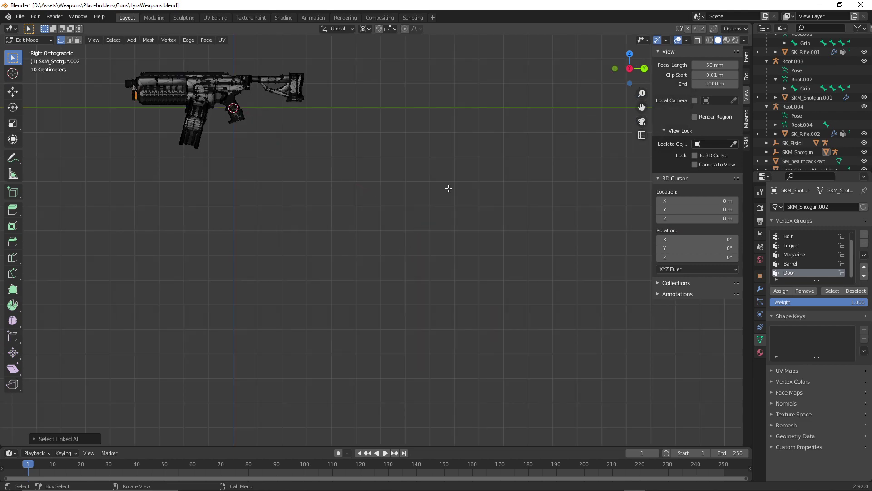
scroll(296, 142, "up", 1)
middle_click_drag(296, 142, 338, 229, "shift")
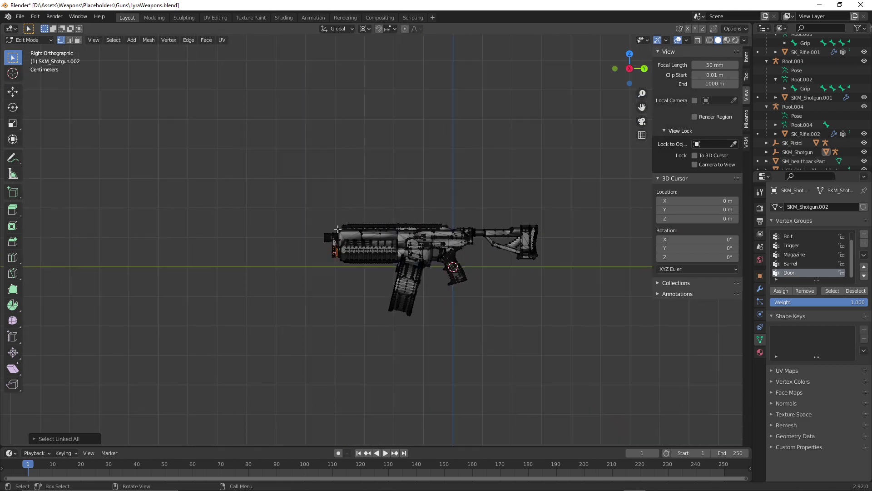
scroll(338, 231, "up", 6)
key("g")
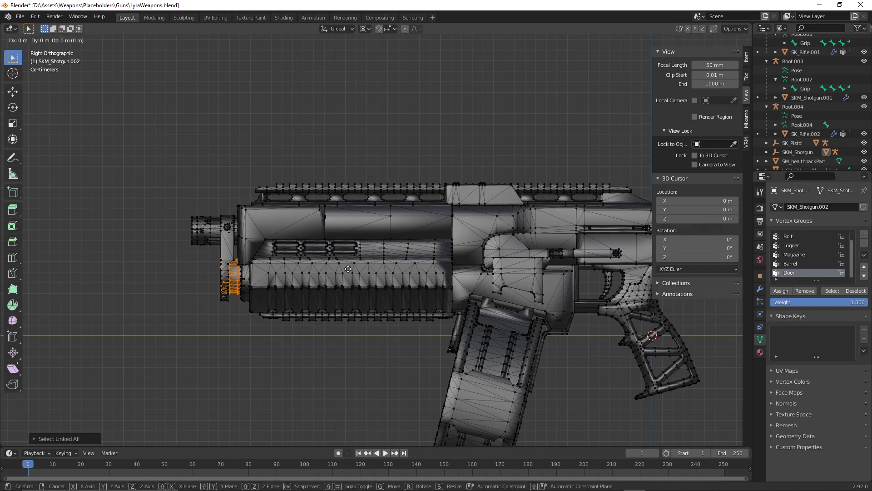
left_click(256, 278)
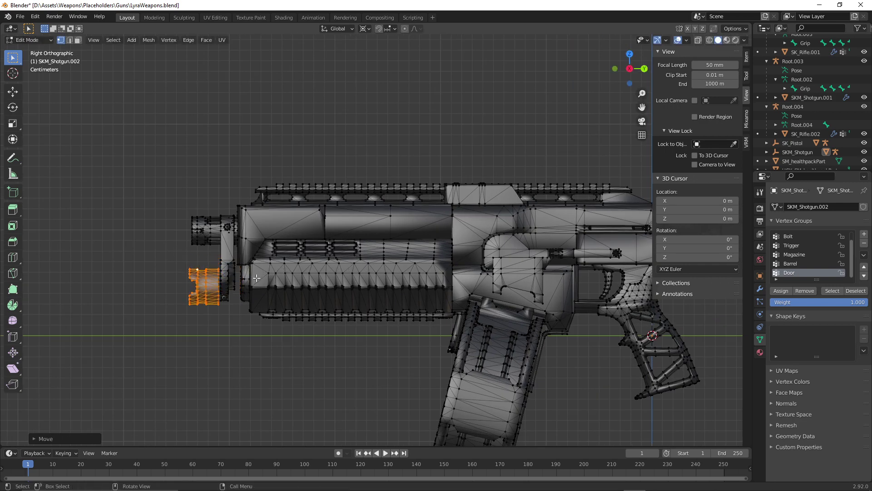
right_click(256, 278)
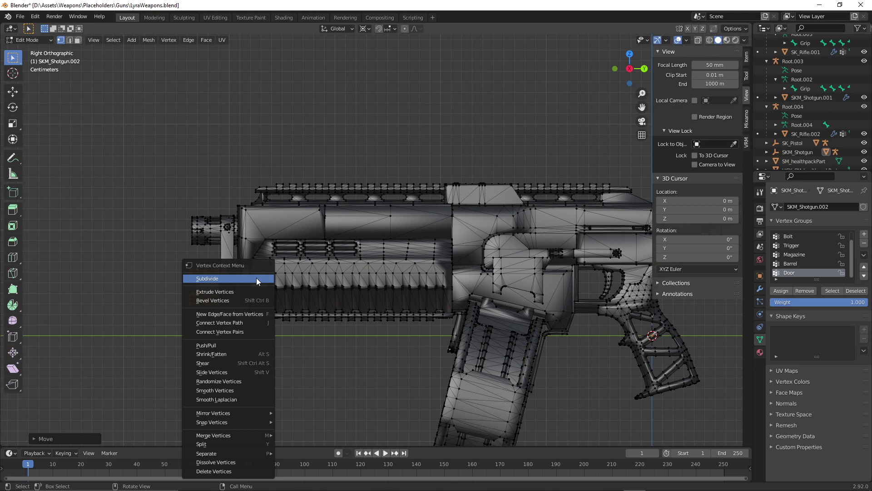
right_click(303, 169)
key("g")
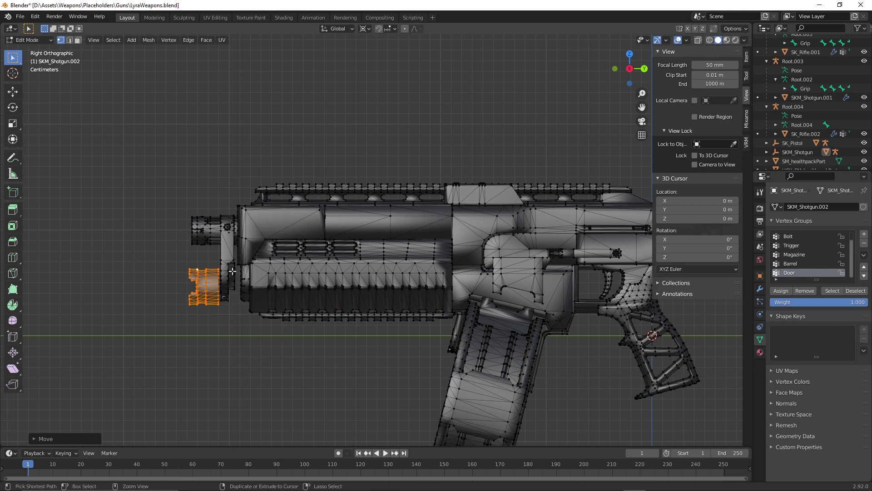
left_click(233, 271)
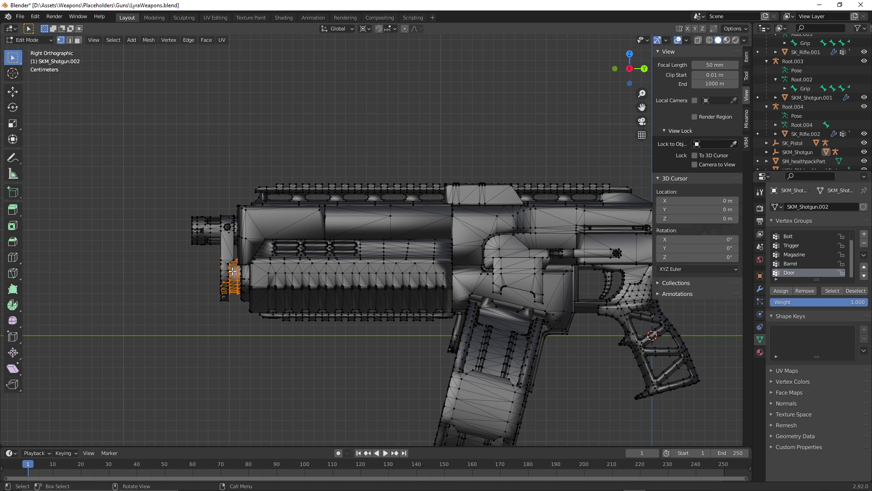
Move the selected ring and tube section forward until its front end lines up with the upper barrel's muzzle, using see-through display.
key("alt+z")
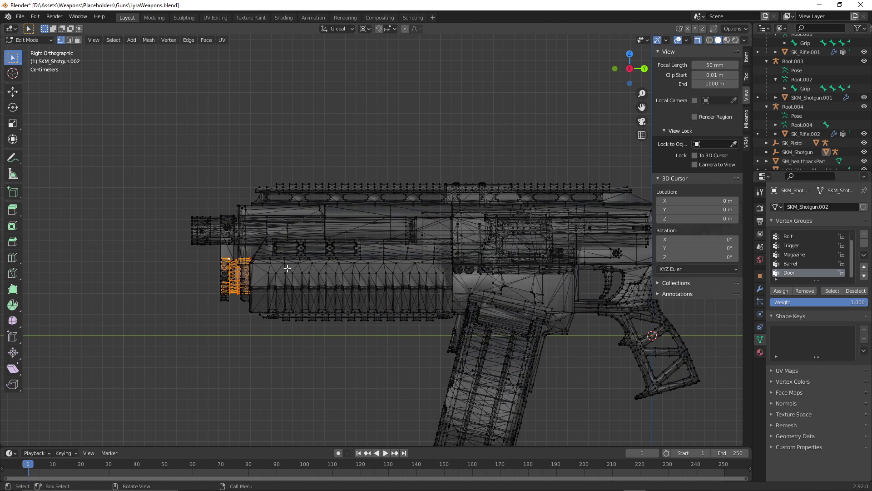
key("c")
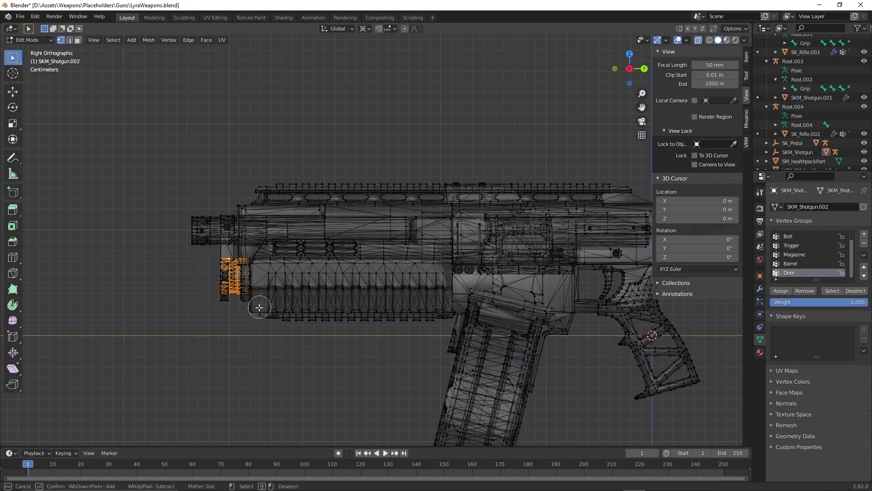
key("Escape")
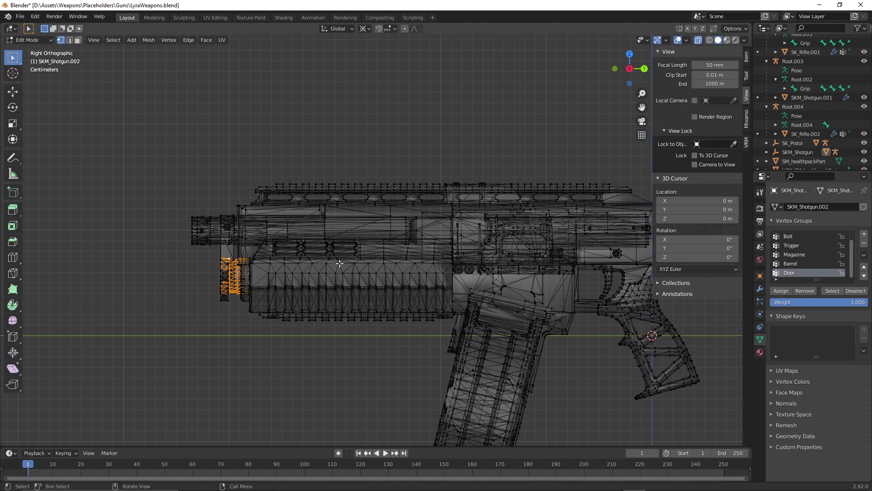
key("g")
left_click(311, 266)
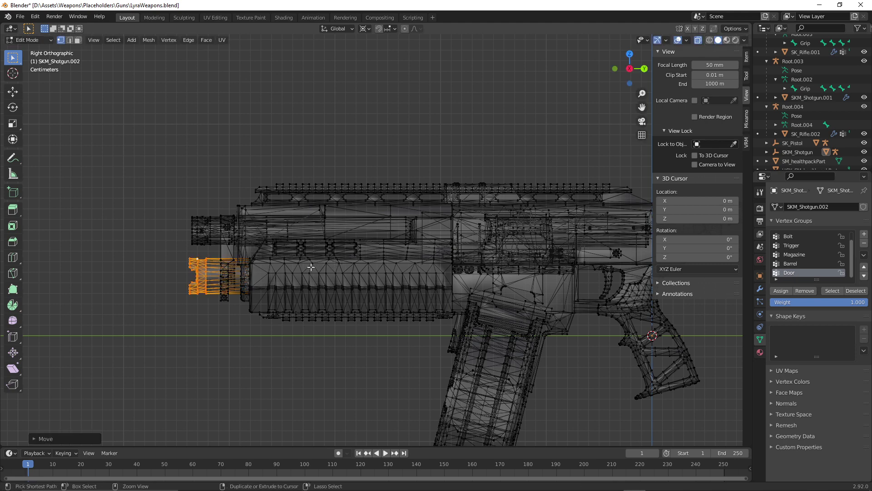
Return to Object Mode, turn off the see-through display and inspect the whole shotgun in perspective.
scroll(275, 261, "down", 1)
middle_click_drag(253, 255, 263, 254)
key("Tab")
key("grave")
key("3")
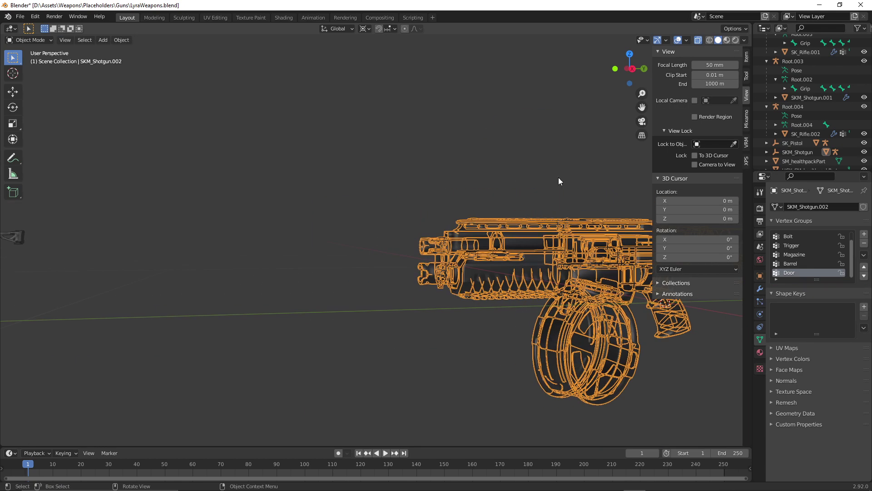
left_click(698, 40)
middle_click_drag(474, 241, 609, 180)
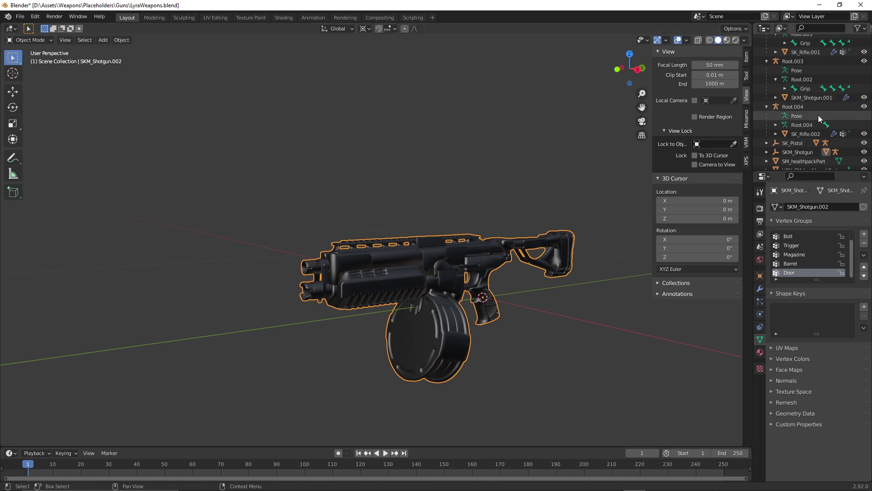
Expand the SKM_Shotgun hierarchy in the scene collection and unhide its Root.005 armature.
scroll(851, 102, "up", 3)
scroll(852, 107, "down", 5)
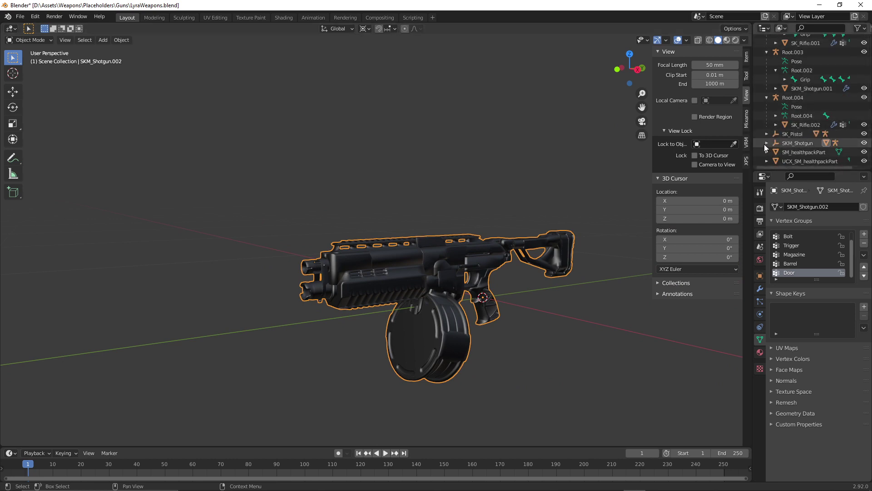
left_click(765, 143)
left_click(864, 151)
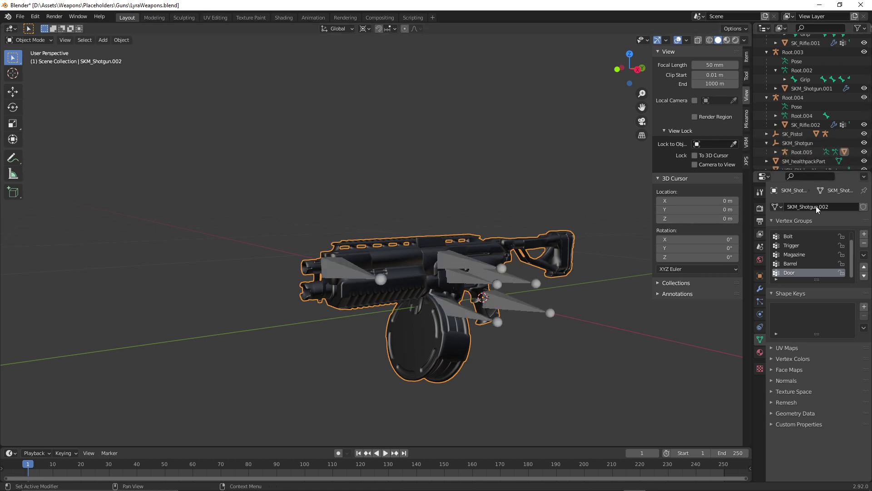
left_click(775, 152)
scroll(786, 145, "down", 2)
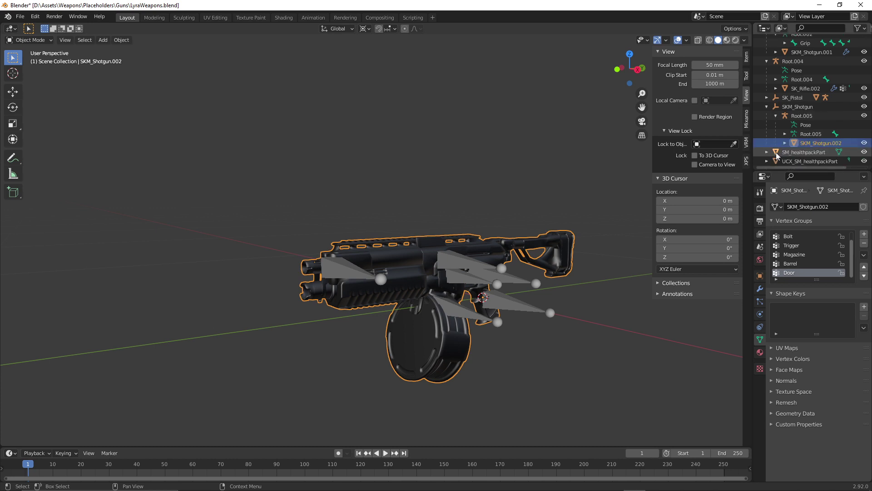
Detach the Root.005 armature from the SKM_Shotgun empty by clearing its parent while keeping the transformation.
left_click(810, 117)
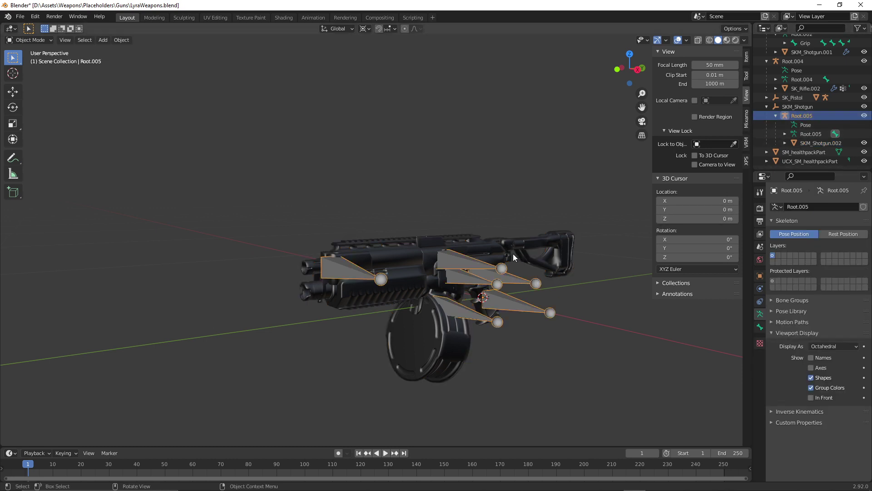
key("F3")
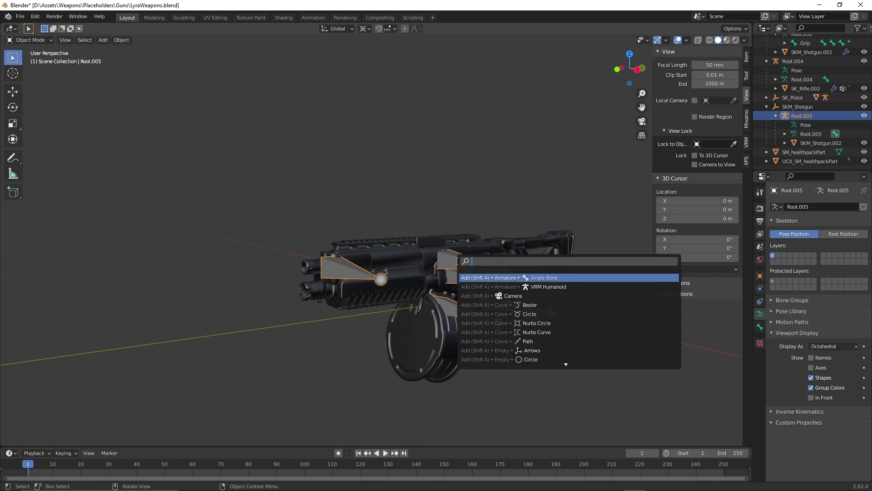
type("clear")
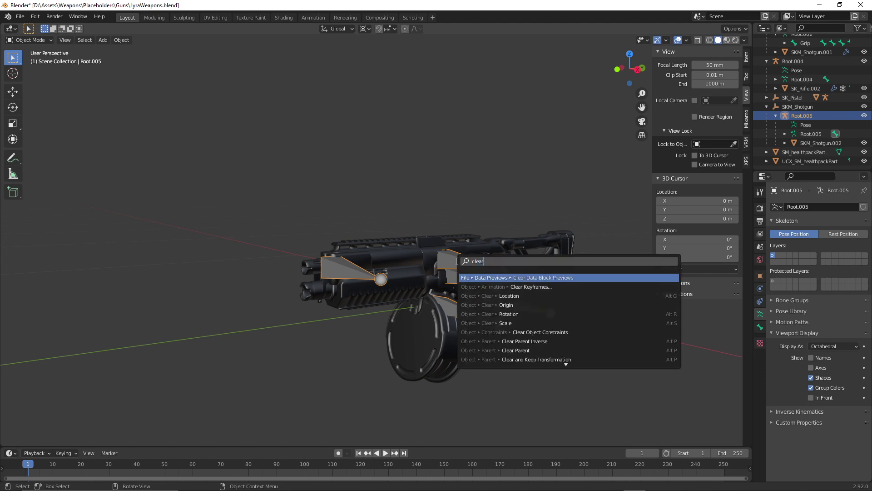
left_click(540, 360)
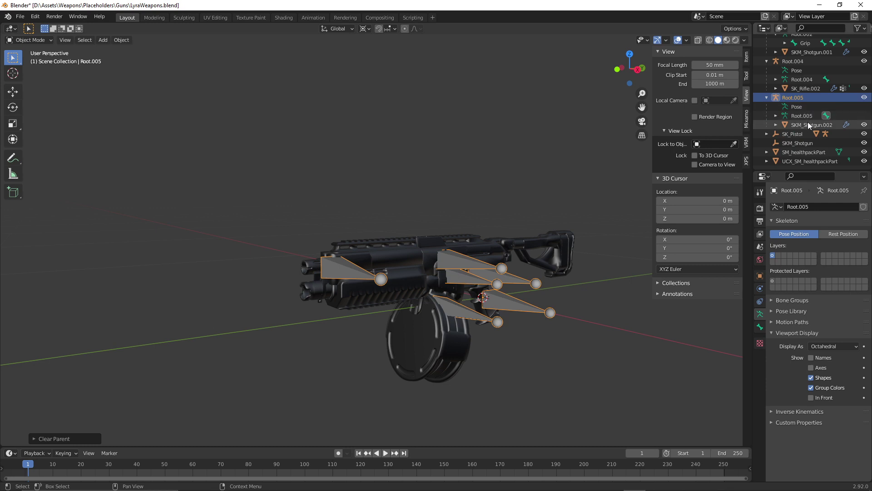
Rename the unparented Root.005 armature object as Root.
left_click(776, 116)
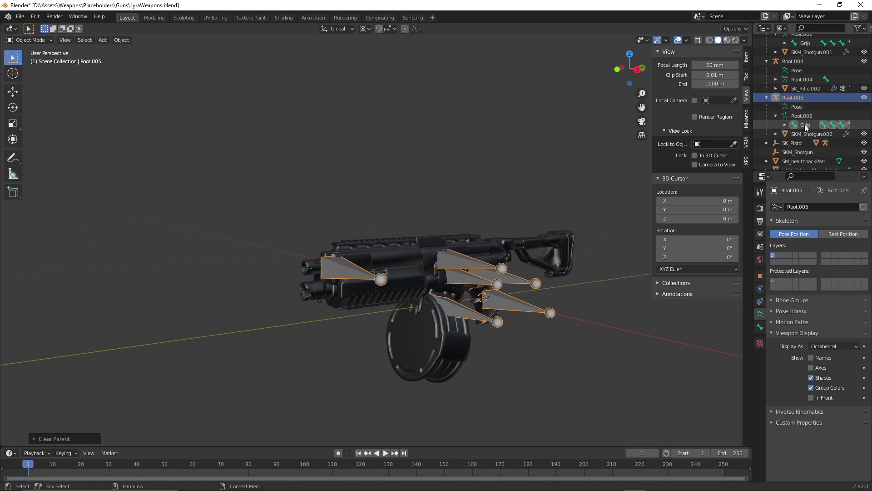
double_click(800, 100)
key("BackSpace")
key("BackSpace")
key("BackSpace")
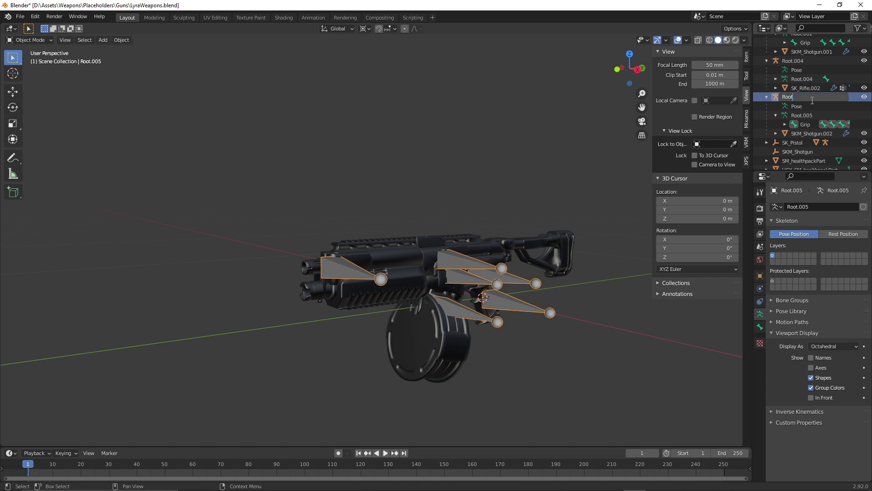
key("Return")
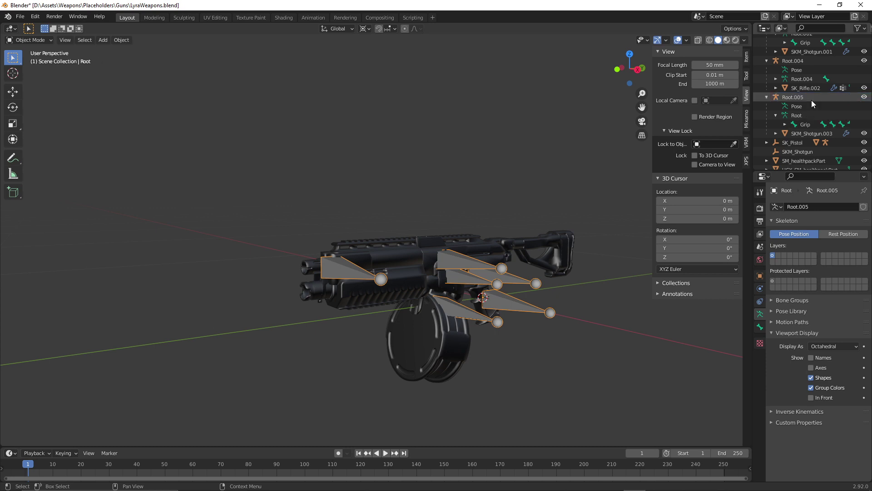
Rename the armature data block inside the Root object as Root as well.
scroll(811, 101, "up", 8)
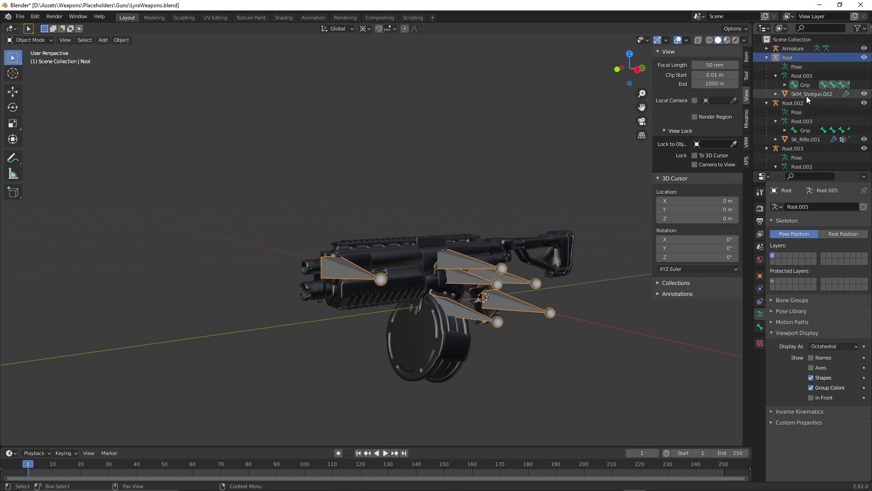
left_click(803, 76)
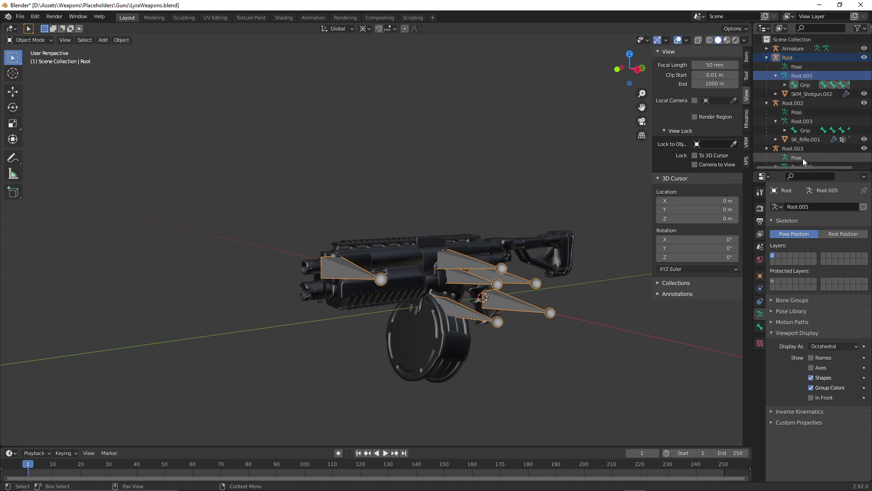
left_click(816, 206)
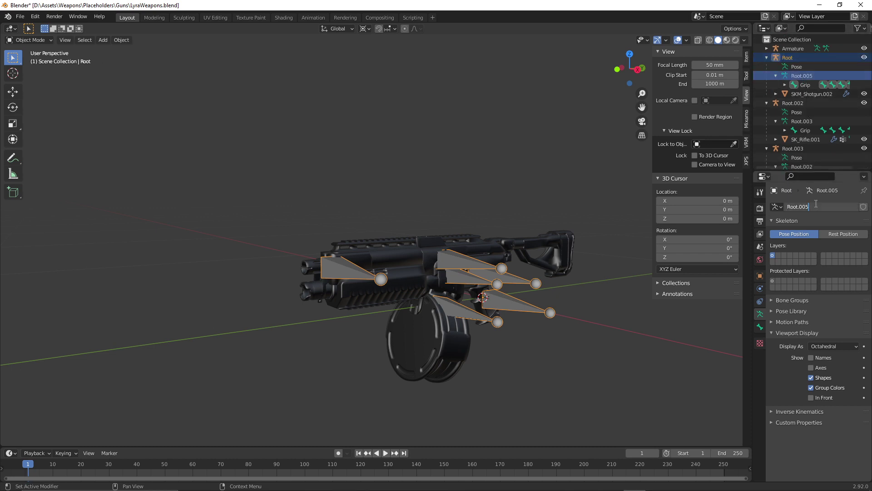
key("BackSpace")
key("BackSpace")
key("BackSpace")
key("BackSpace")
key("Return")
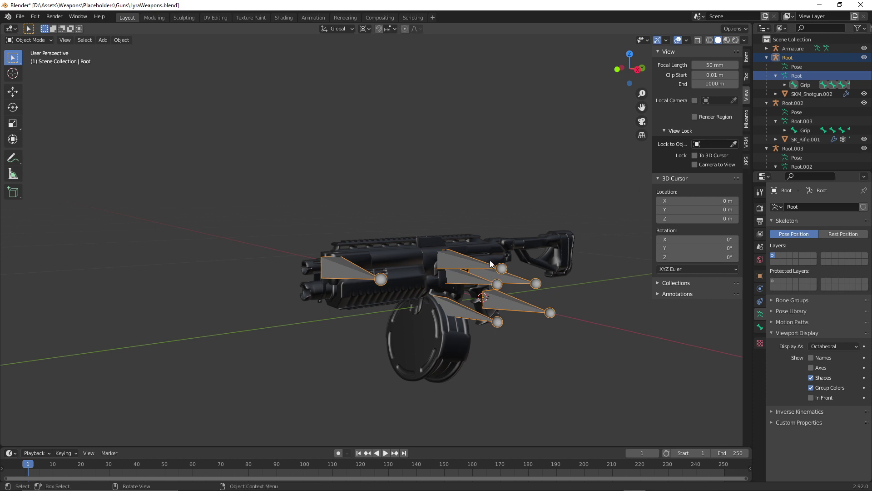
Select the Root armature together with the SKM_Shotgun.002 mesh, leaving the mesh as the active object.
left_click(456, 263)
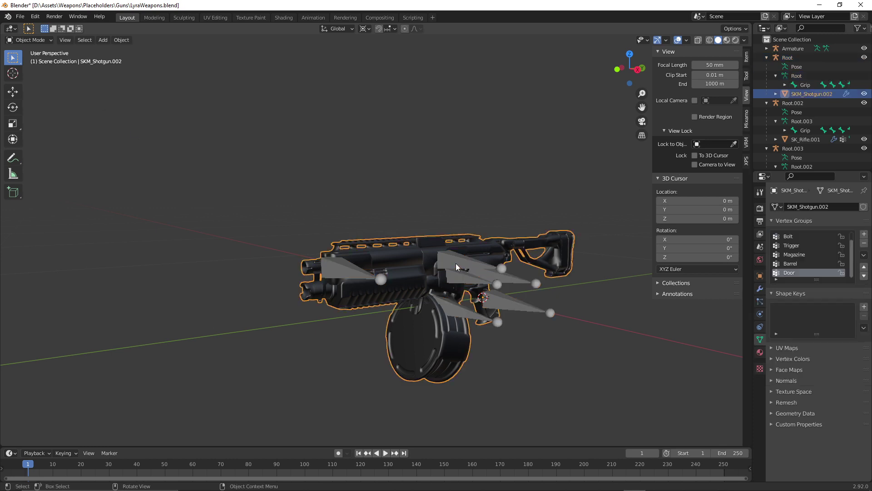
left_click(456, 263)
left_click(400, 261)
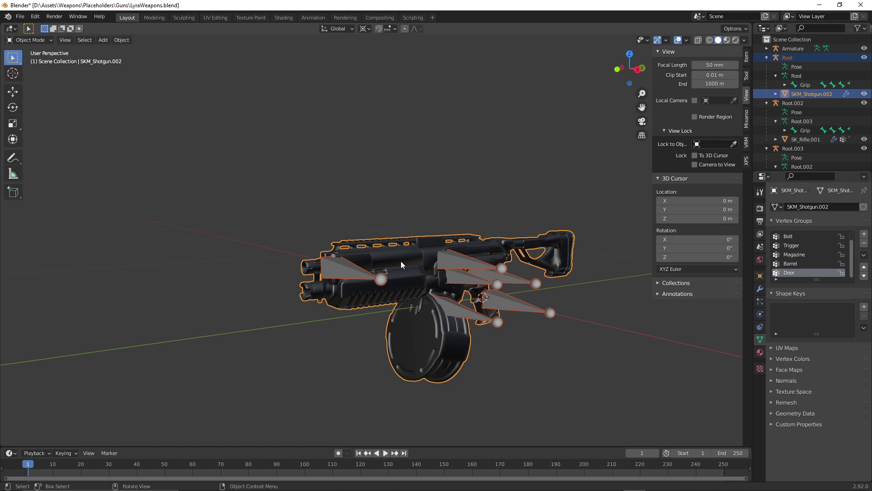
left_click(470, 261)
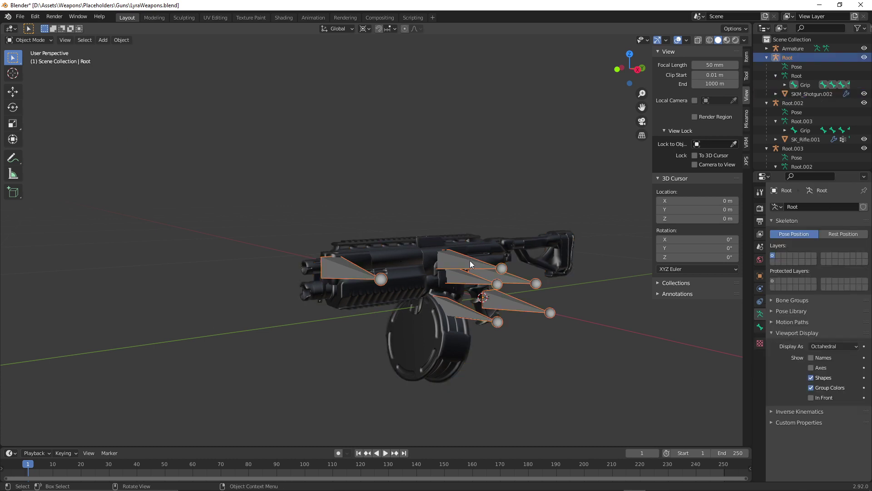
left_click(385, 263)
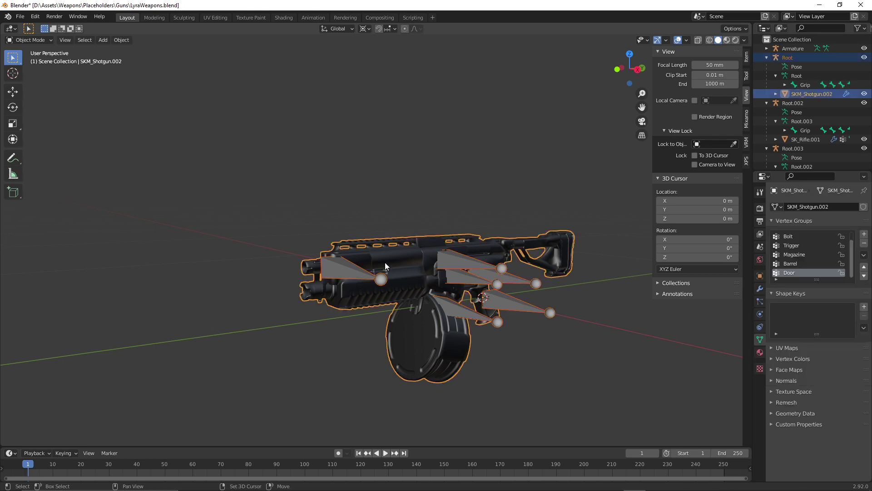
Start an FBX export and set the Imports folder of the TMoE ExternalContent directory as its destination.
left_click(20, 17)
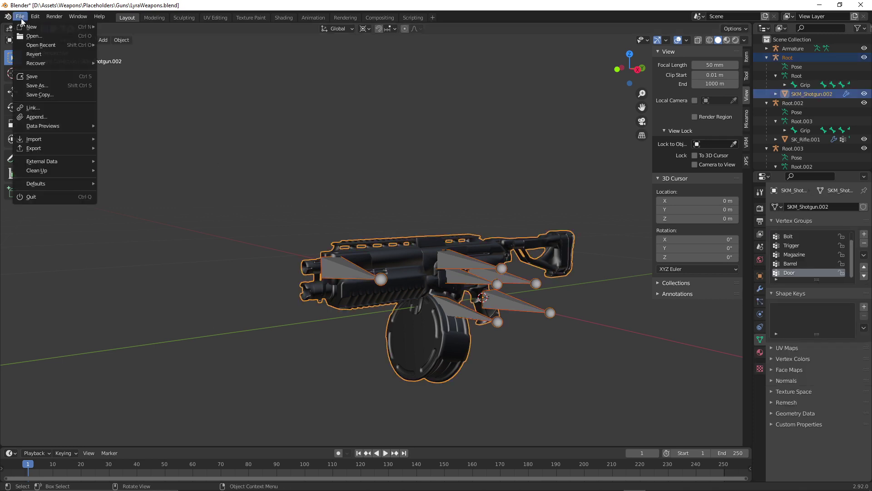
mouse_move(41, 149)
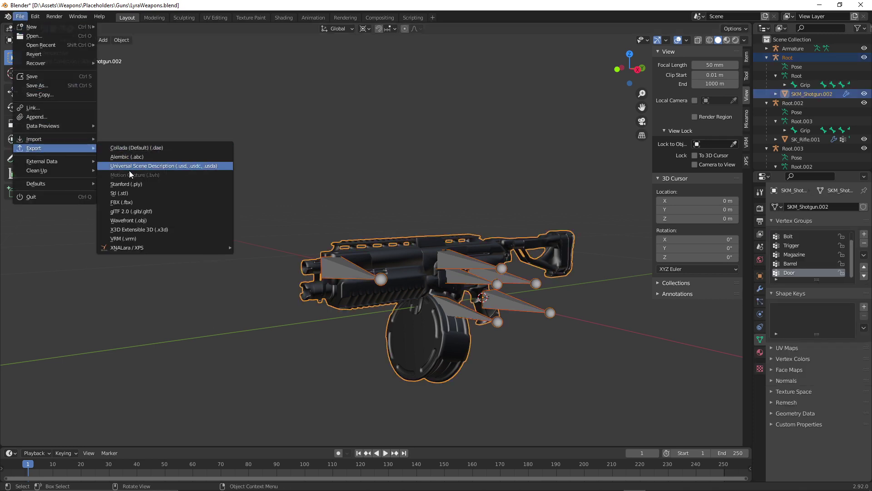
left_click(130, 203)
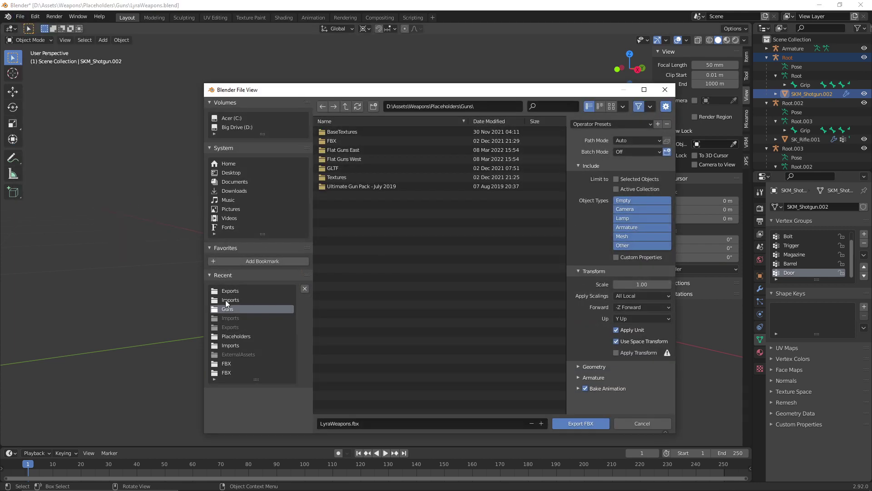
left_click(230, 300)
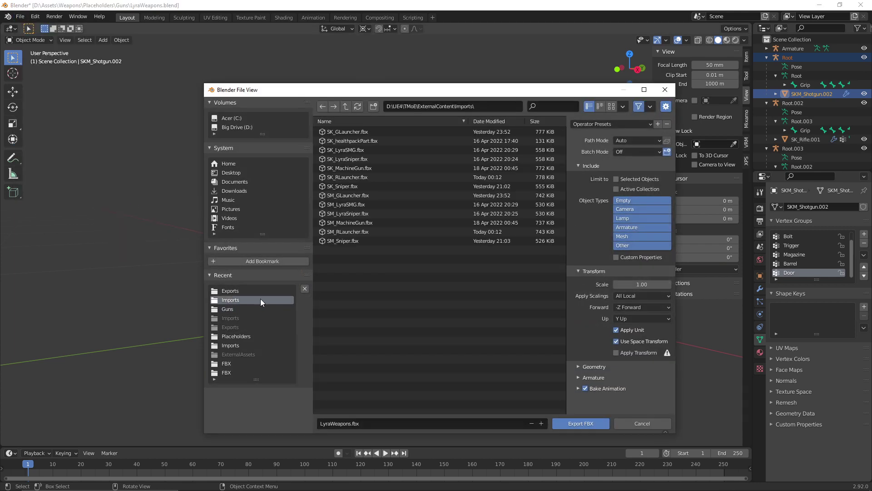
Name the export file SK_DBShotgun.fbx.
left_click(341, 423)
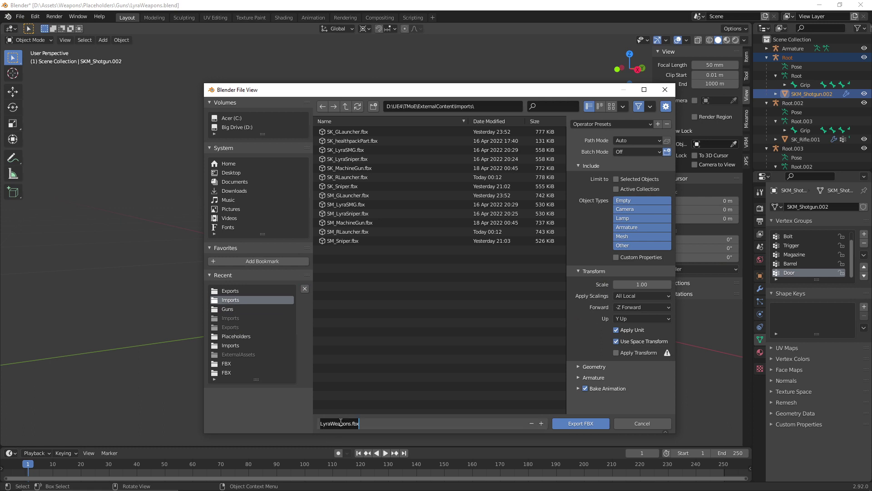
left_click(350, 423)
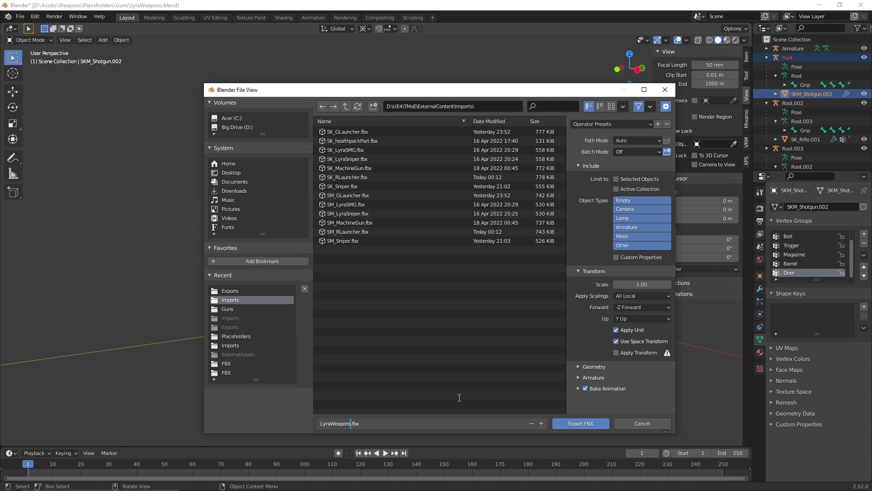
key("BackSpace")
key("BackSpace")
key("BackSpace")
key("BackSpace")
key("BackSpace")
key("BackSpace")
key("BackSpace")
key("BackSpace")
key("BackSpace")
key("BackSpace")
key("BackSpace")
type("SK")
key("BackSpace")
key("BackSpace")
type("SK_DBShotgun")
Limit the FBX export to selected objects, check that leaf bones are off in the armature options, and export the file.
left_click(617, 178)
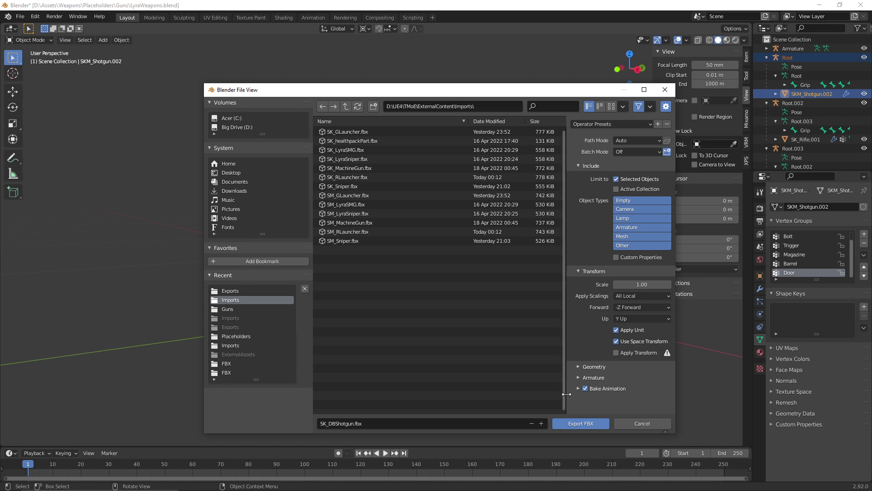
left_click(578, 377)
scroll(614, 377, "down", 3)
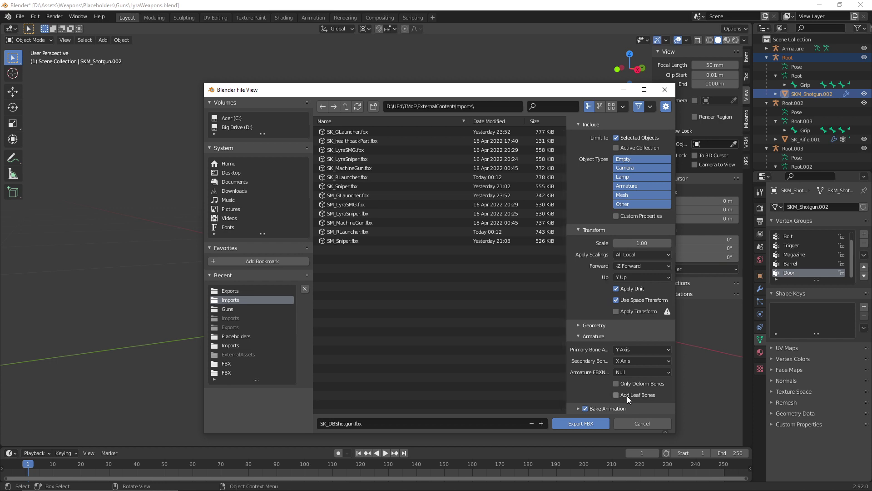
left_click(593, 424)
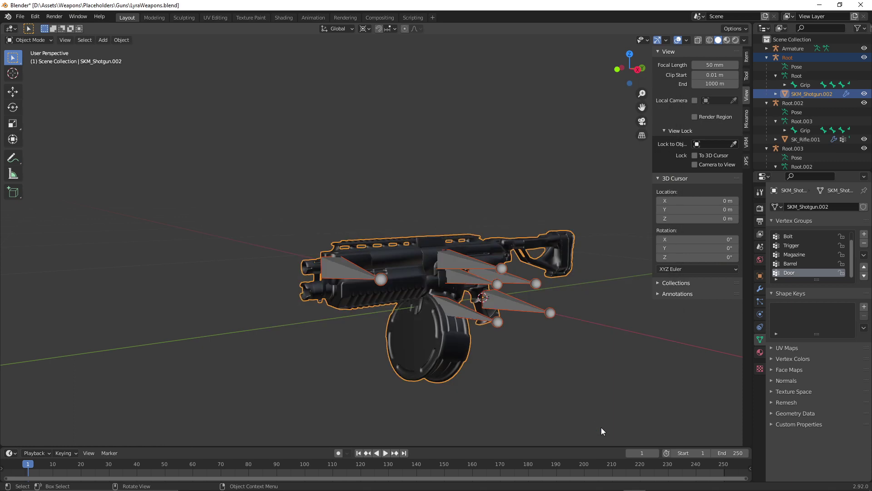
Switch to the Unreal Editor and open the DBShotgun folder under Weapons.
left_click(748, 487)
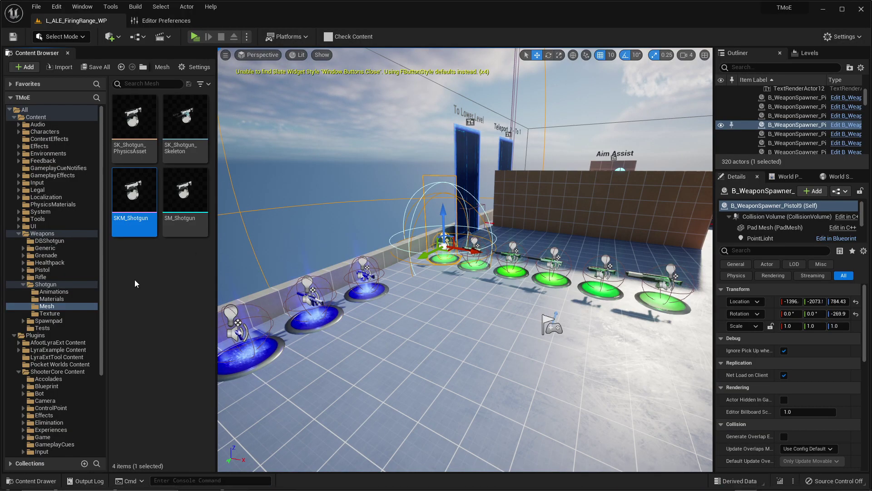
left_click(47, 241)
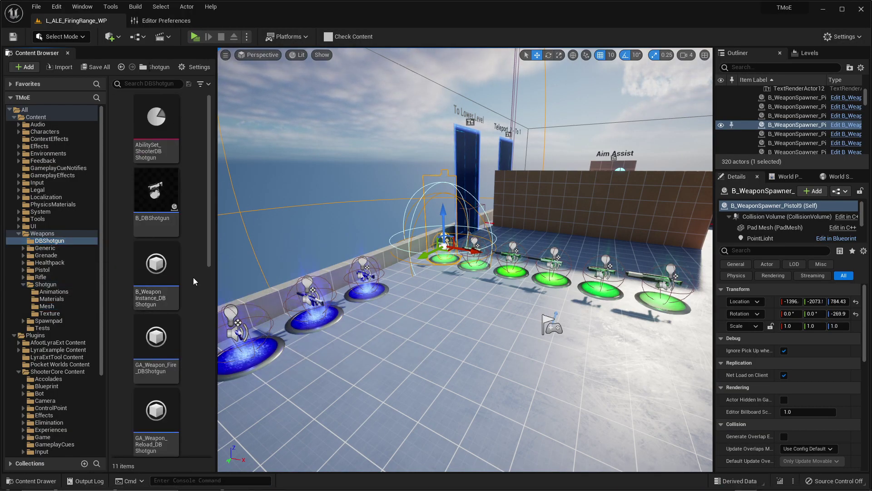
Start importing SK_DBShotgun.fbx into the DBShotgun folder.
right_click(194, 282)
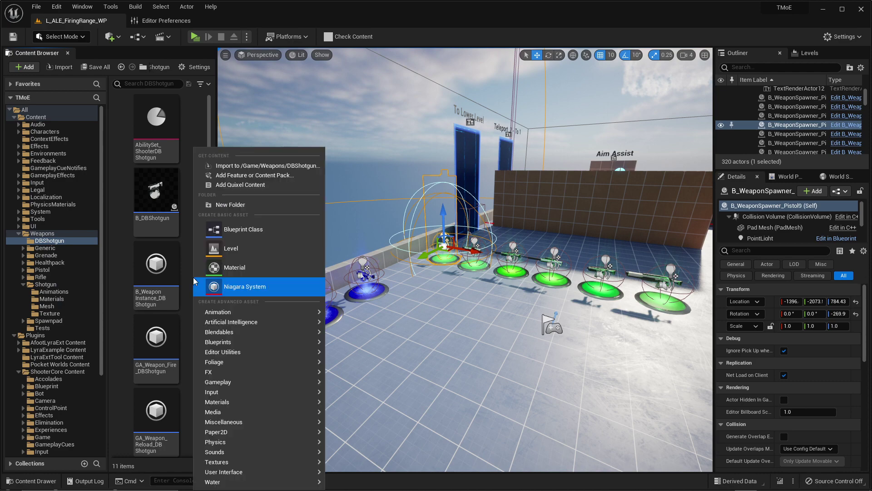
left_click(239, 166)
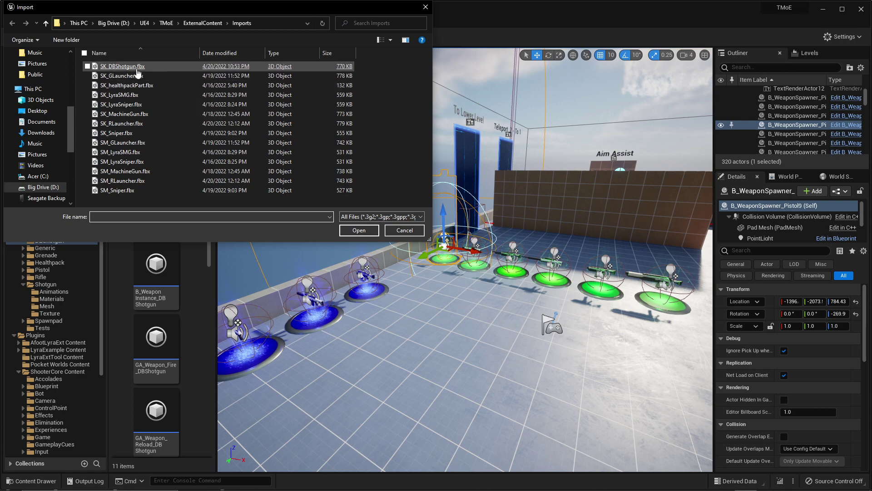
double_click(135, 66)
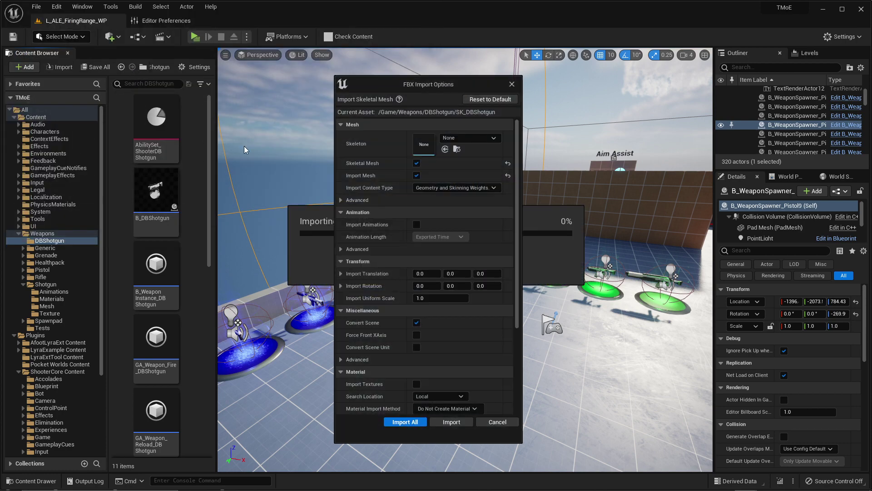
Import the skeletal mesh with SK_Shotgun_Skeleton as its skeleton, and close the message log and Editor Preferences.
left_click(457, 137)
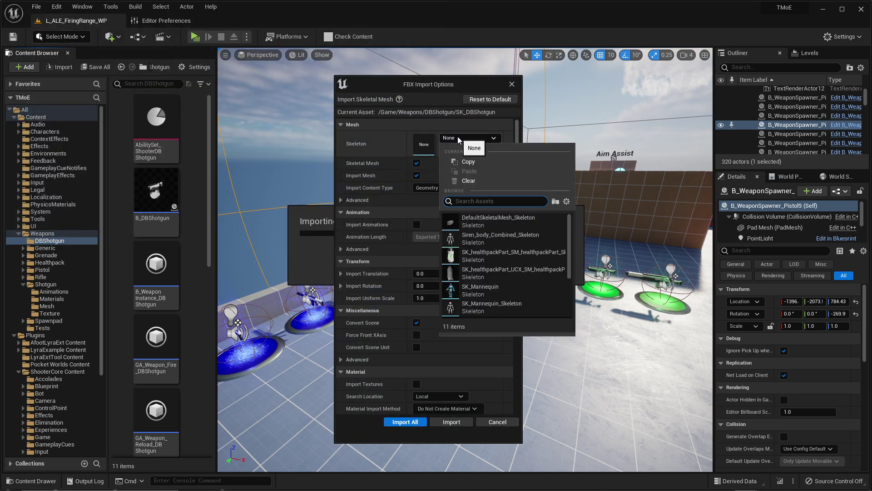
type("shot")
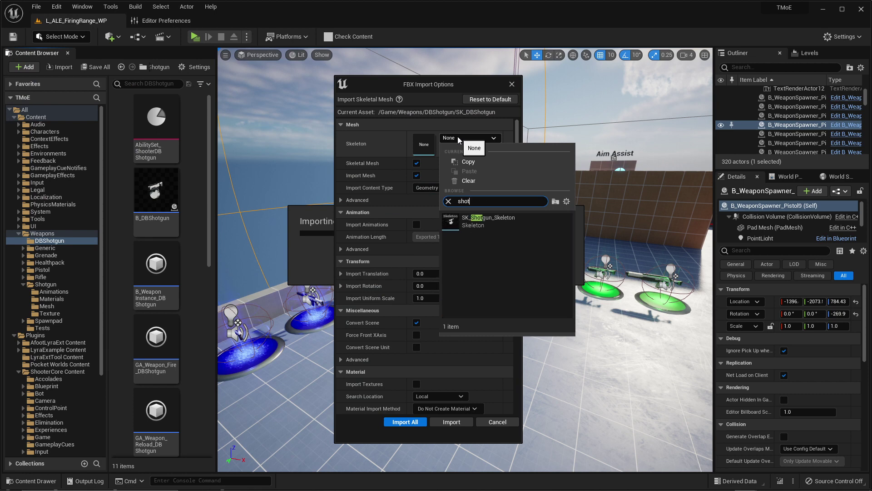
left_click(504, 222)
scroll(447, 372, "down", 3)
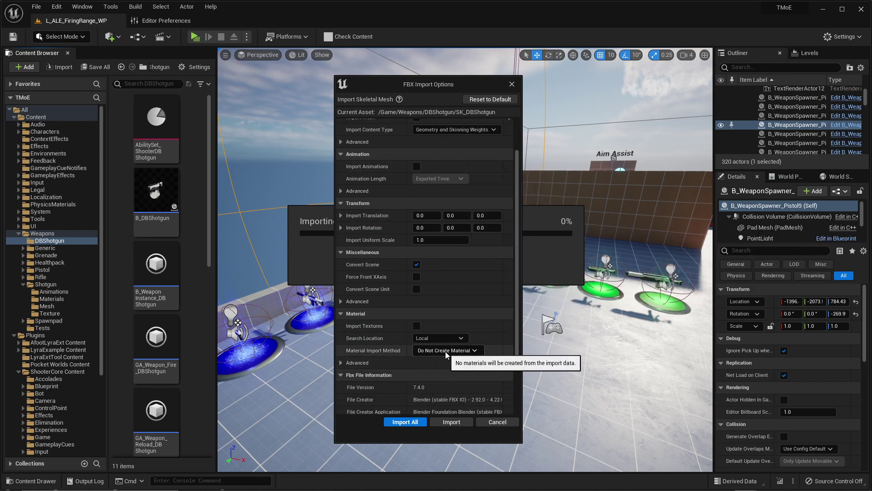
scroll(445, 351, "up", 3)
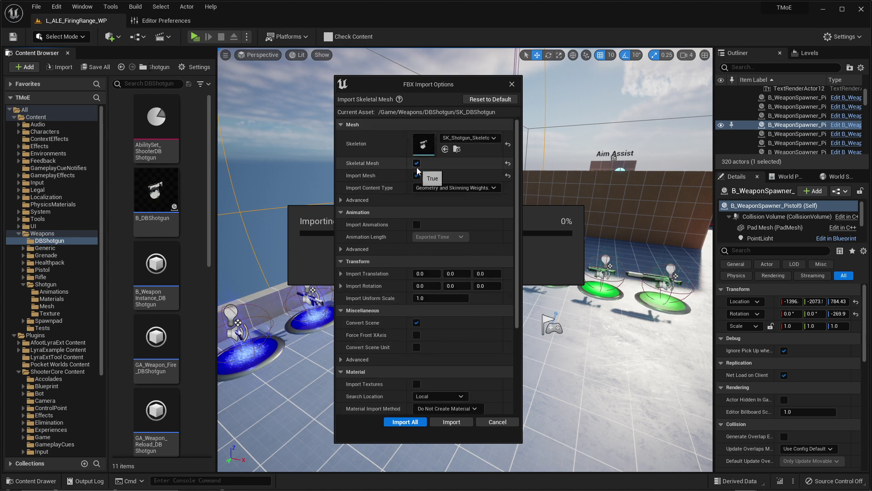
left_click(452, 422)
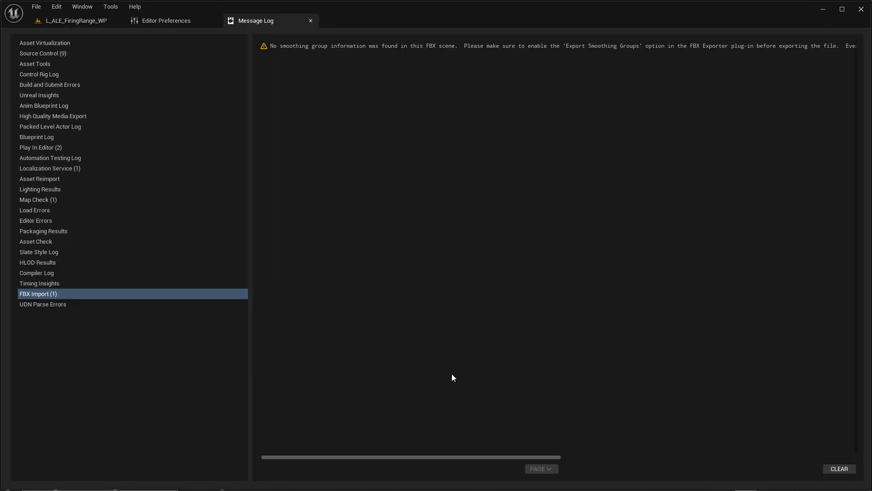
left_click(311, 21)
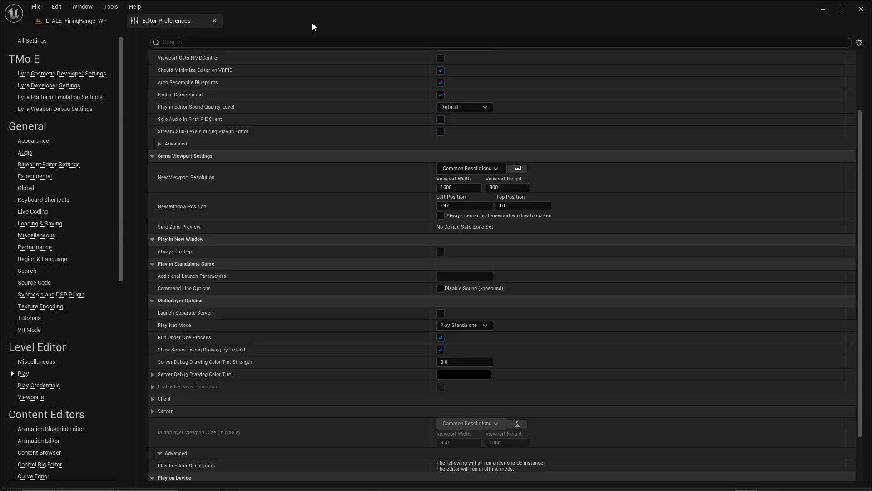
left_click(212, 21)
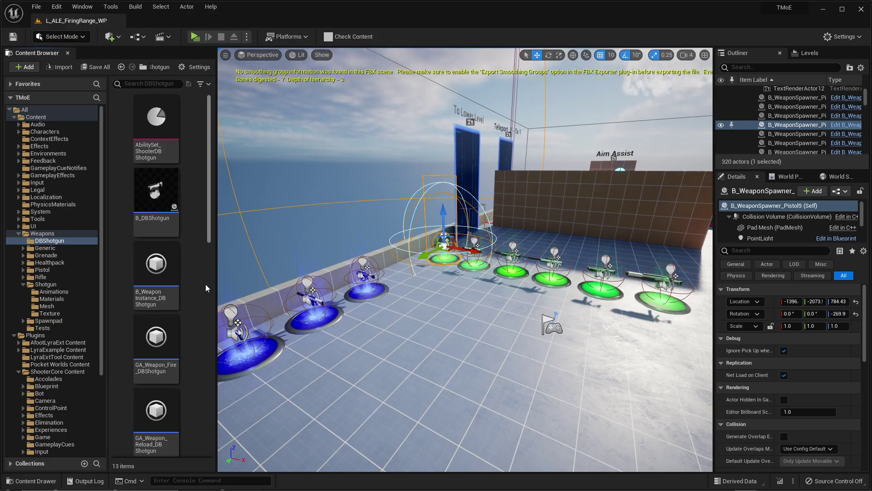
Open the SK_DBShotgun skeletal mesh and assign MI_Weapon_Shotgun to its Element 0 material slot.
scroll(200, 254, "down", 3)
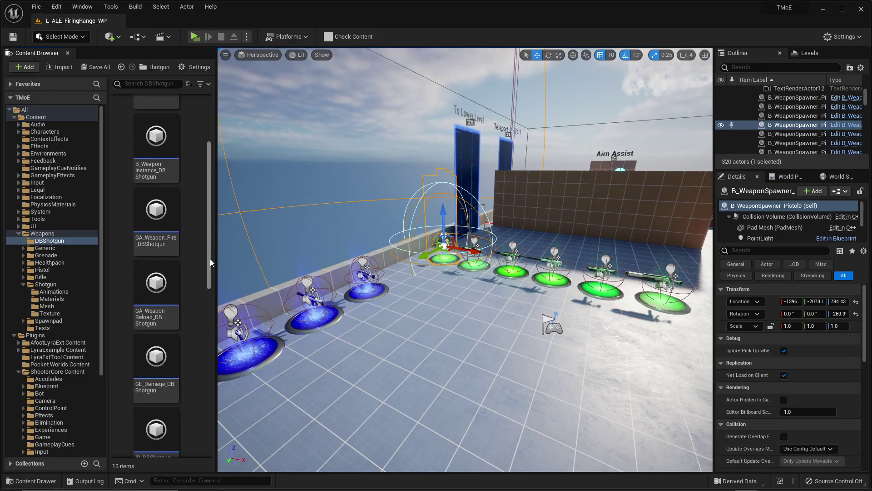
left_click_drag(210, 258, 212, 369)
left_click(158, 182)
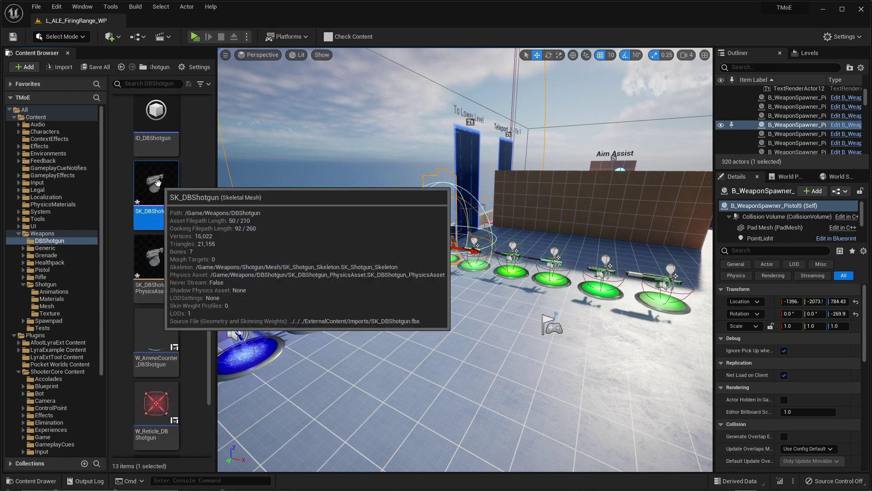
double_click(159, 184)
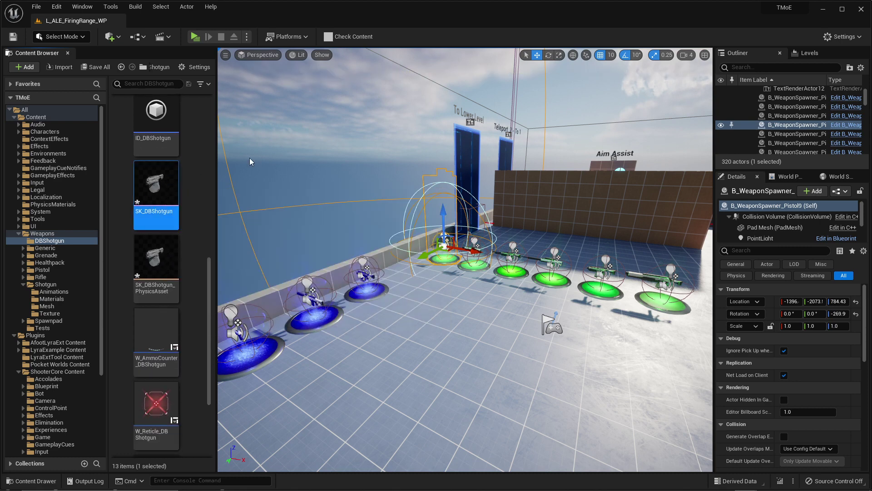
left_click(168, 123)
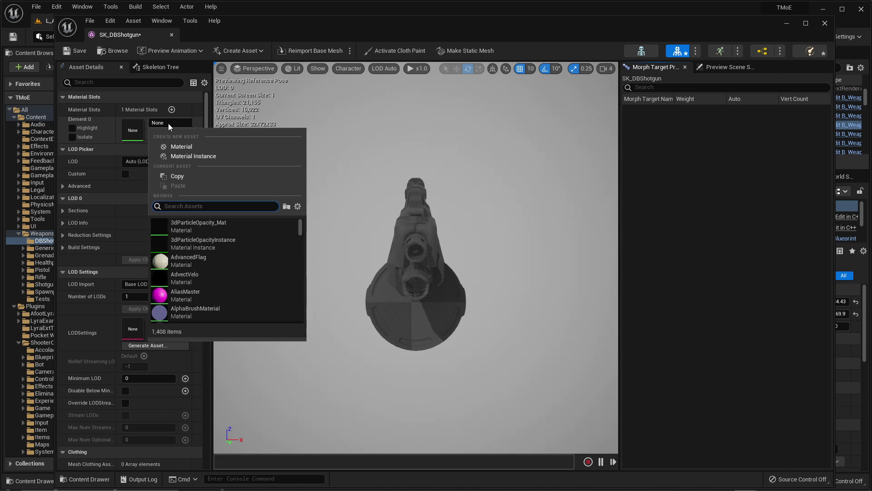
type("shotg")
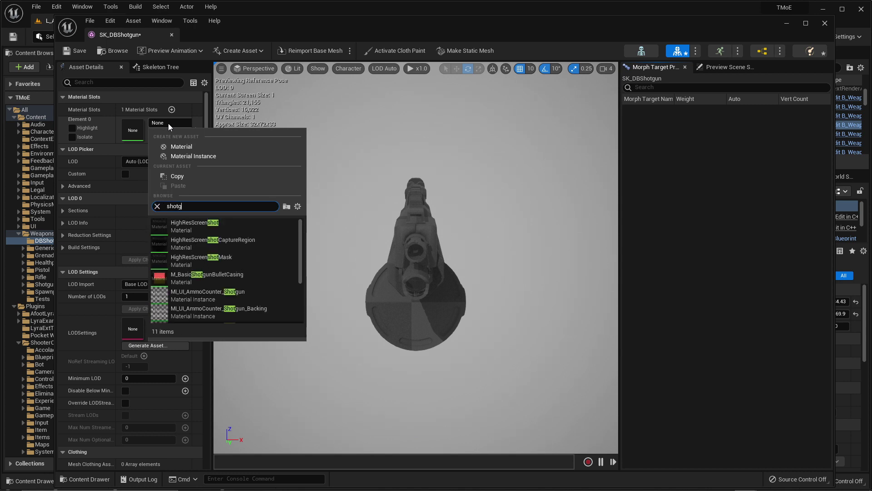
scroll(194, 240, "down", 2)
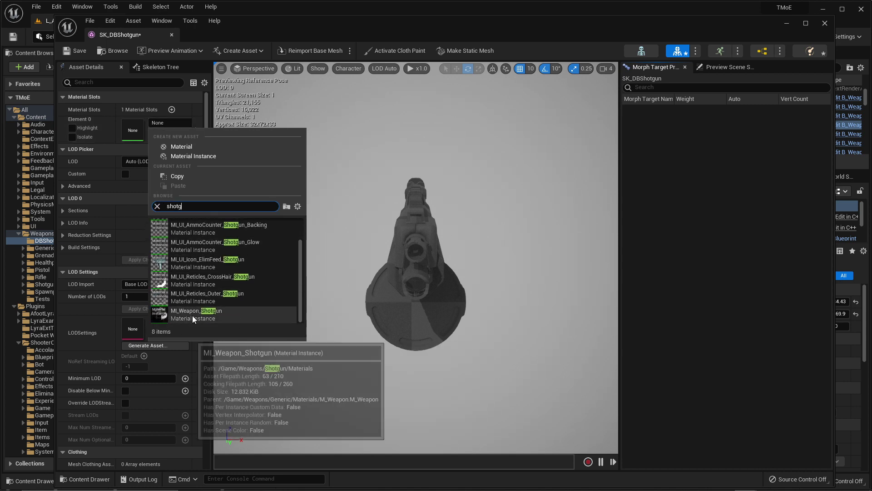
left_click(205, 313)
Inspect the textured shotgun mesh from both sides, and save and close the asset.
left_click_drag(374, 261, 286, 259)
scroll(415, 227, "up", 2)
left_click_drag(410, 257, 396, 257)
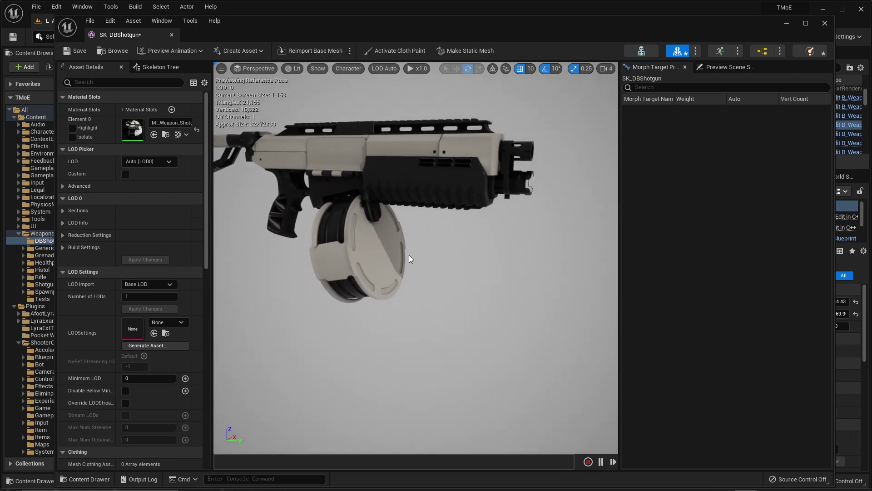
left_click_drag(473, 239, 500, 254)
right_click_drag(500, 255, 350, 255)
key("d")
key("w")
key("s")
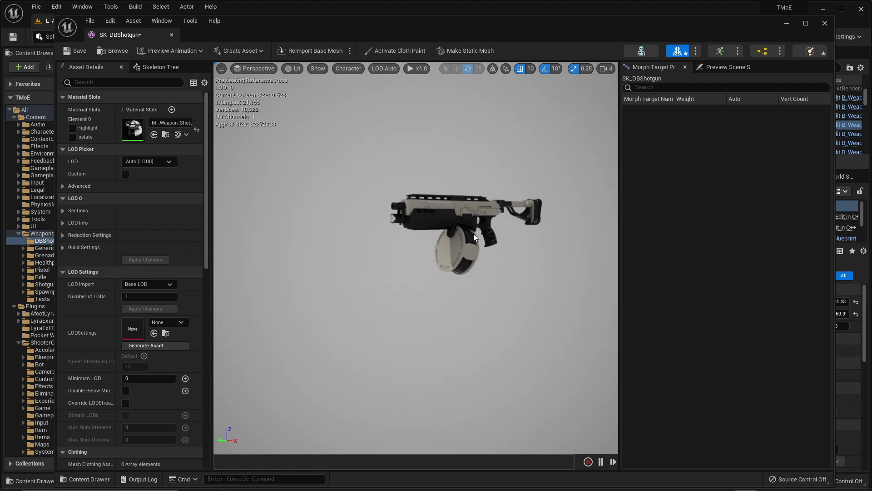
left_click(76, 51)
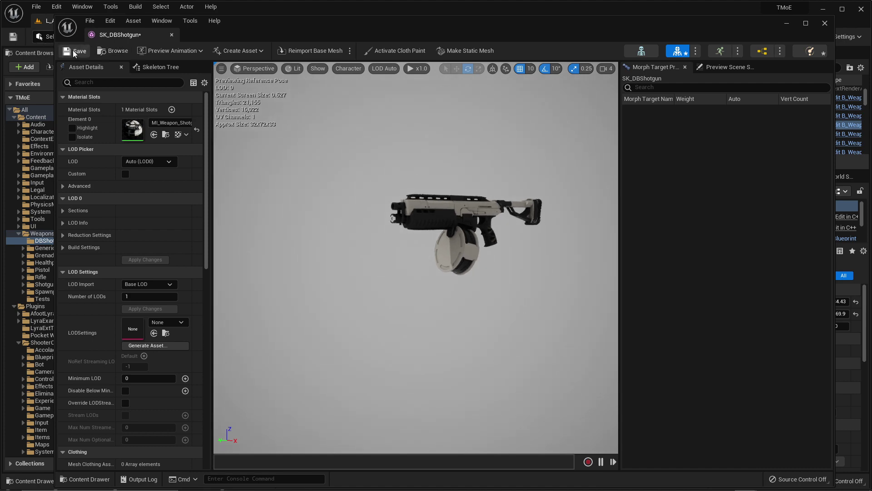
left_click(825, 23)
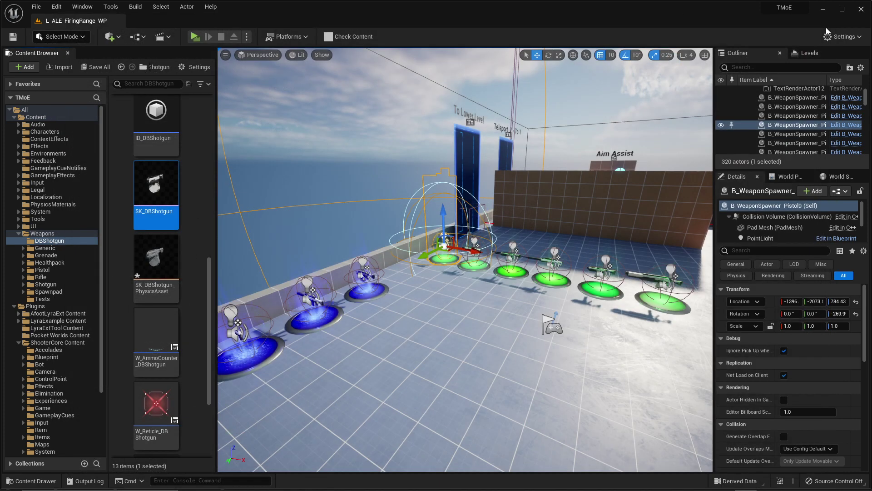
Switch to Blender and start another FBX export of the selected shotgun.
mouse_move(748, 488)
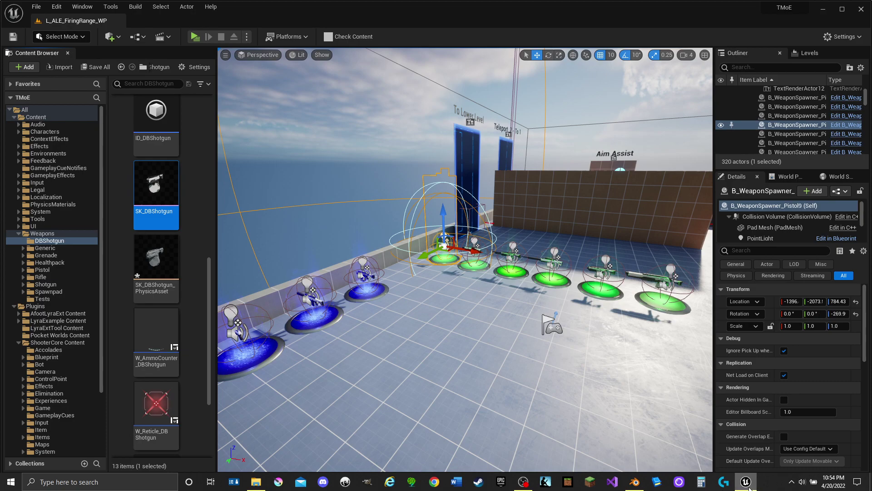
left_click(634, 481)
left_click(416, 260)
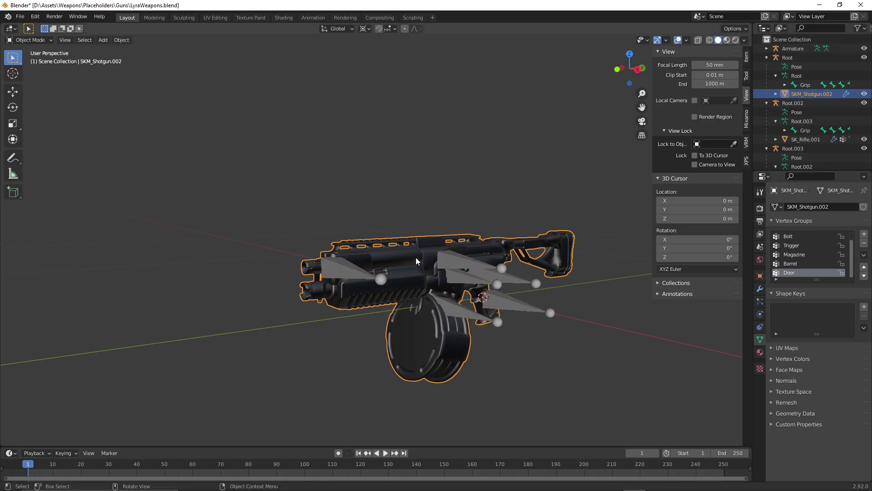
left_click(20, 16)
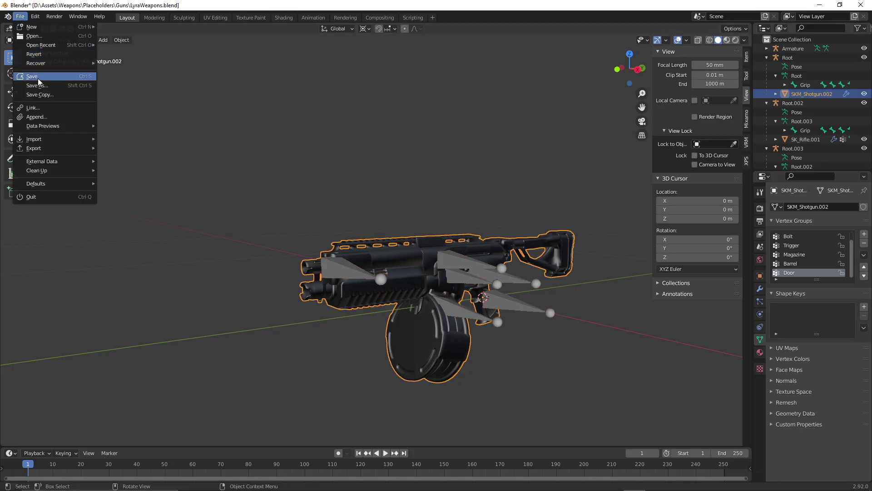
mouse_move(43, 149)
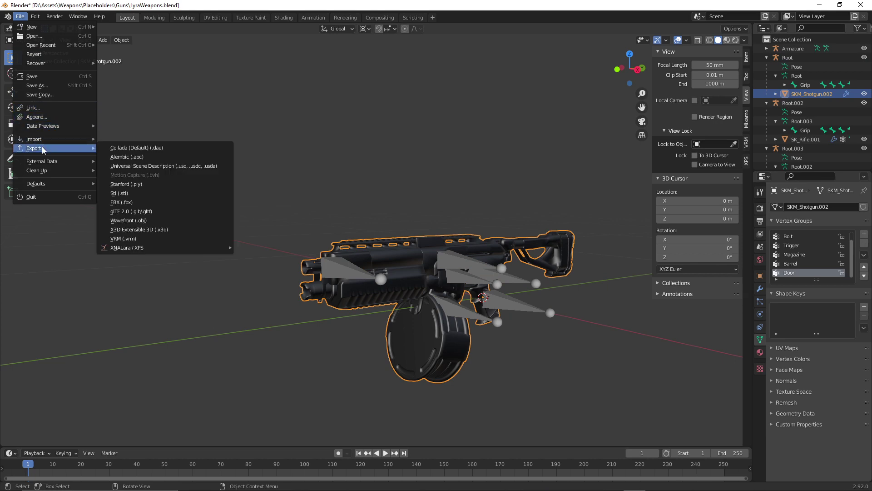
left_click(143, 203)
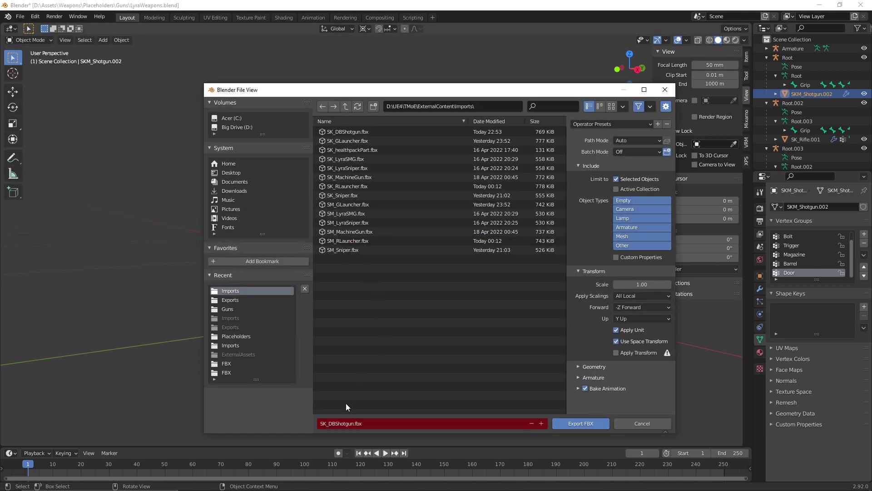
Rename the export file SM_DBShotgun.fbx, check that leaf bones are off in the armature options, and export it.
left_click(324, 424)
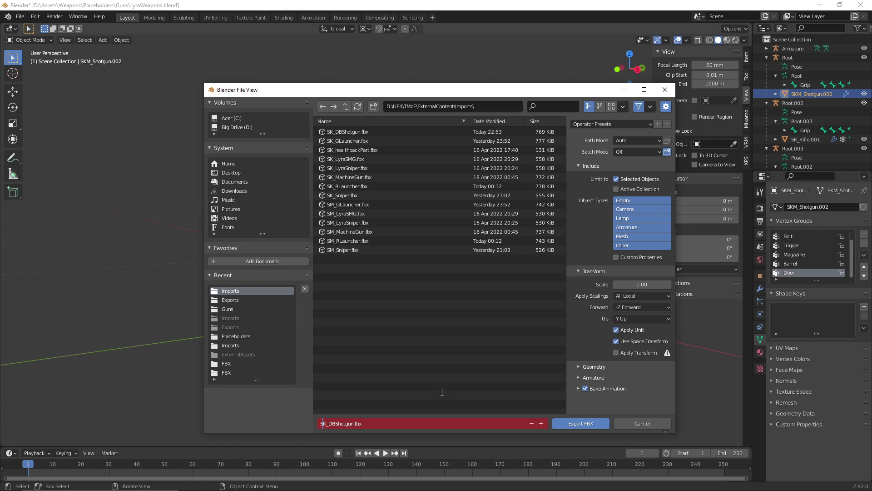
key("Delete")
type("M")
left_click(578, 377)
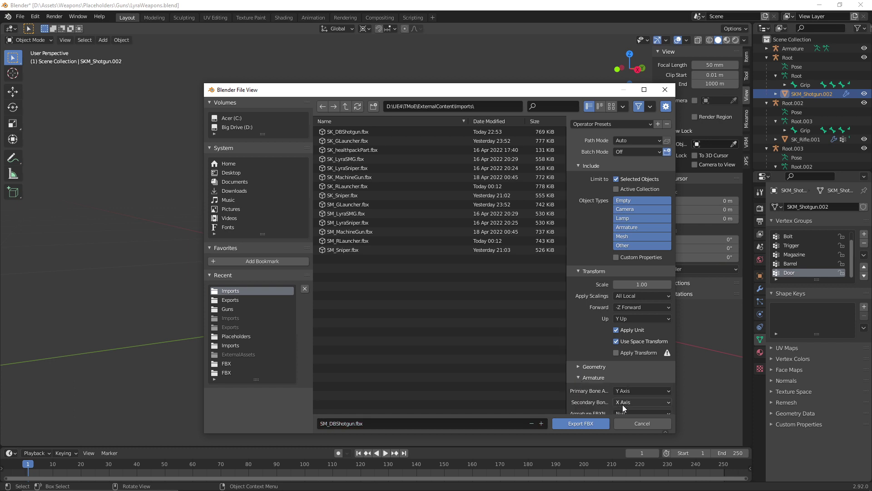
scroll(623, 405, "down", 2)
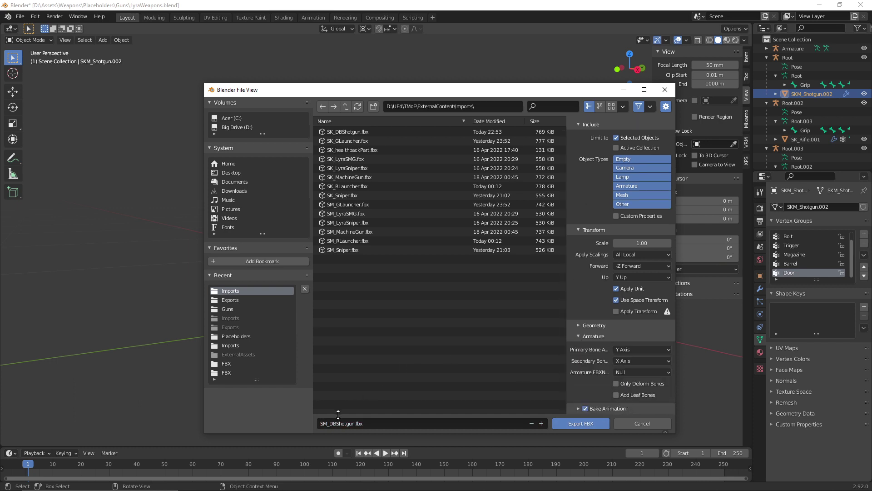
left_click(599, 424)
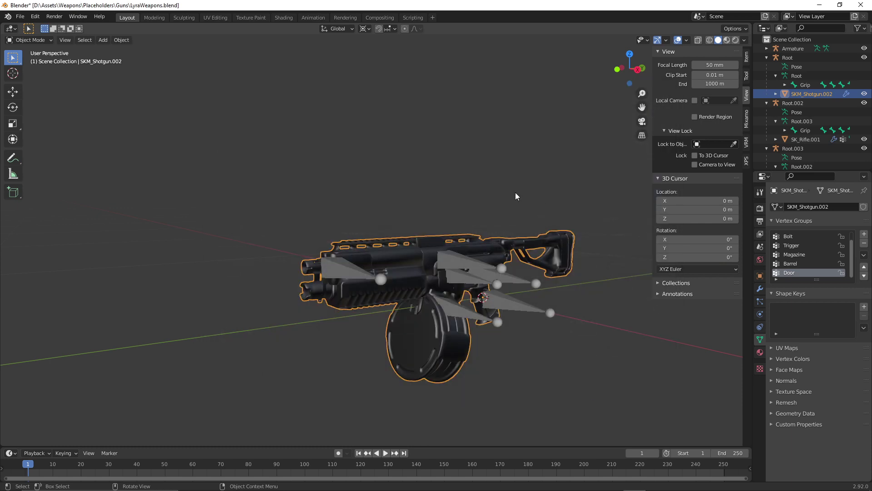
Save the LyraWeapons.blend file and close Blender.
left_click(20, 17)
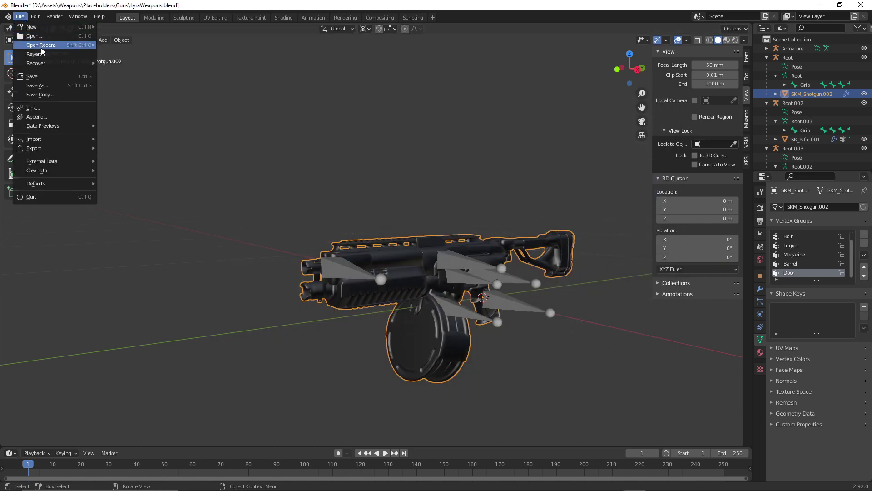
left_click(50, 78)
left_click(860, 5)
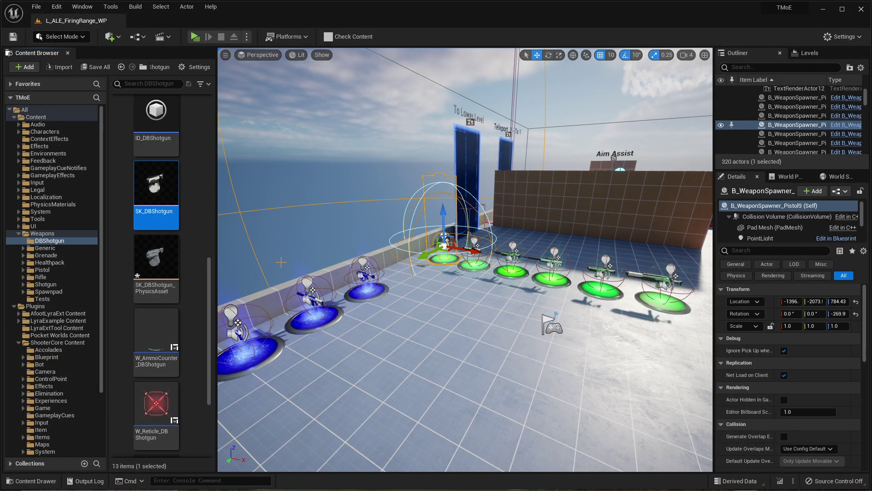
Import SM_DBShotgun.fbx as a static mesh into the DBShotgun folder in the Unreal Editor and close the message log.
left_click(191, 255)
right_click(191, 256)
left_click(246, 159)
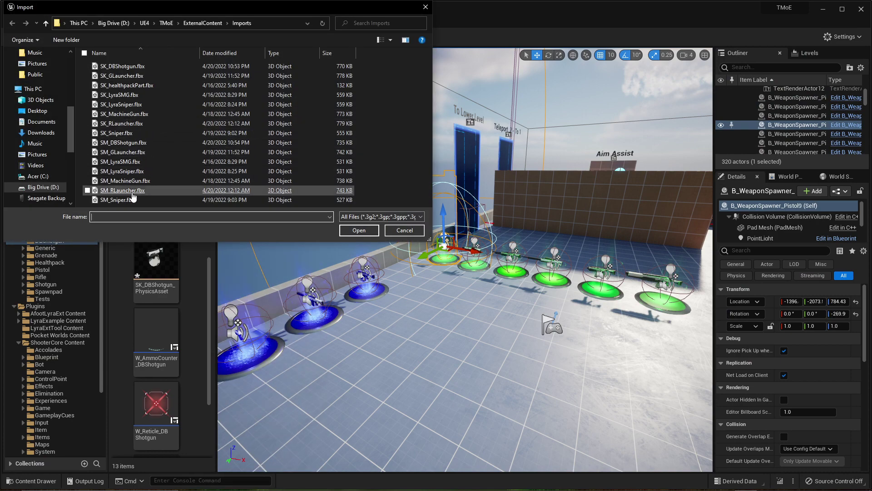
double_click(121, 142)
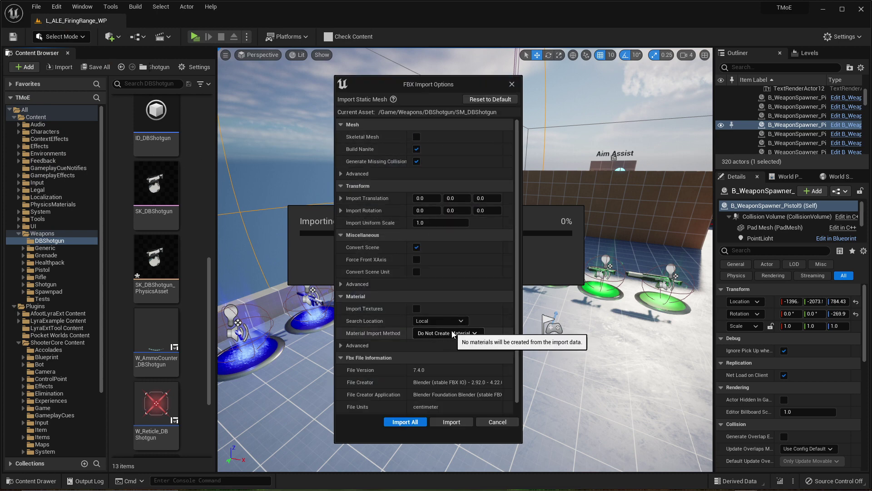
left_click(462, 422)
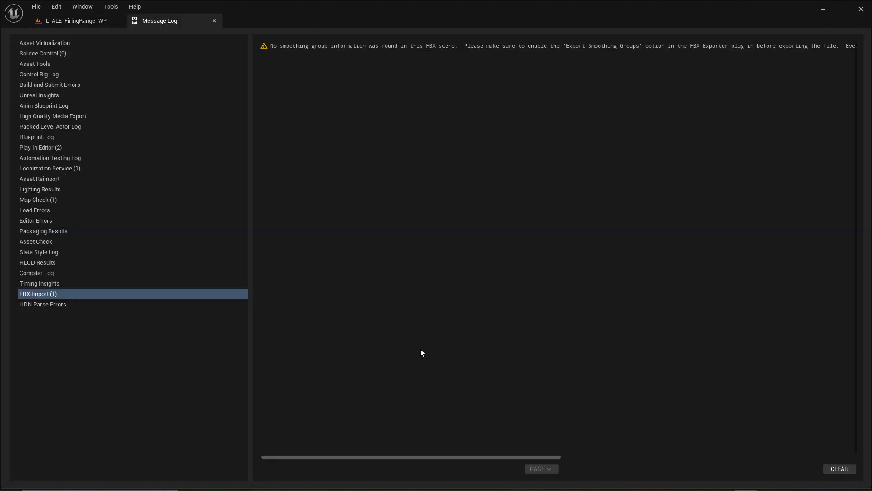
left_click(214, 21)
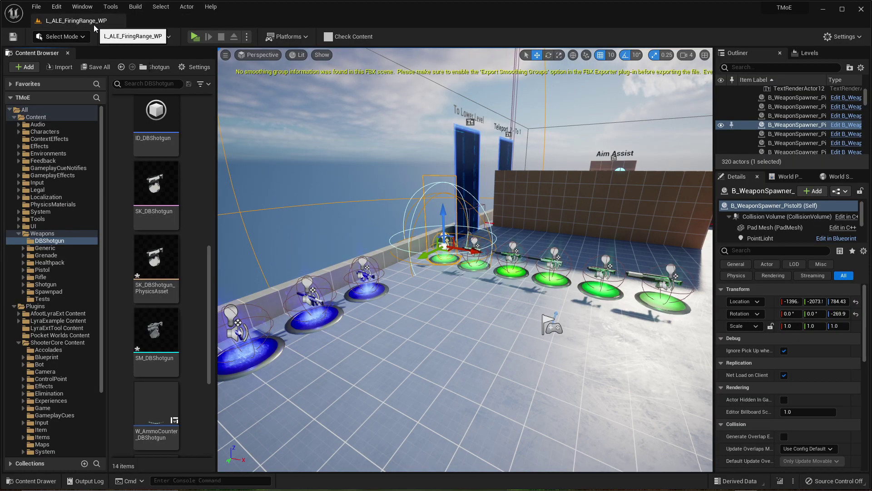
Open the SM_DBShotgun static mesh, assign MI_Weapon_Shotgun to its material slot, save it and close its editor after inspecting the gun.
double_click(156, 331)
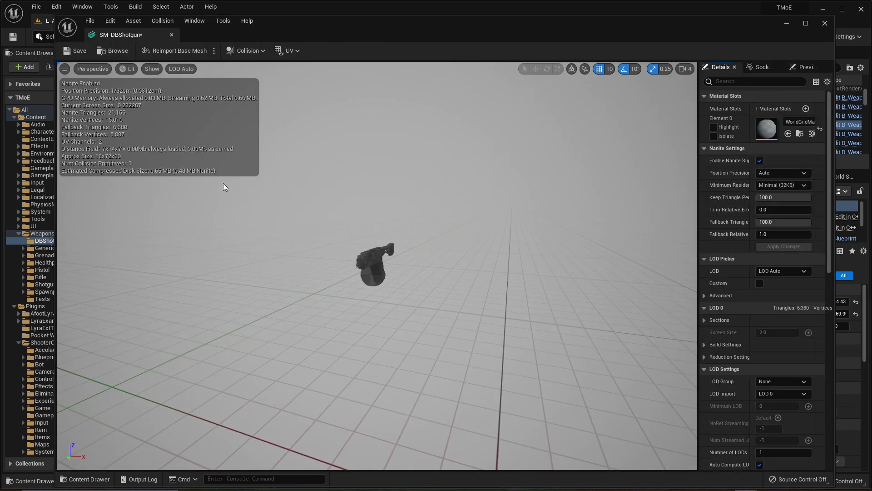
left_click(795, 122)
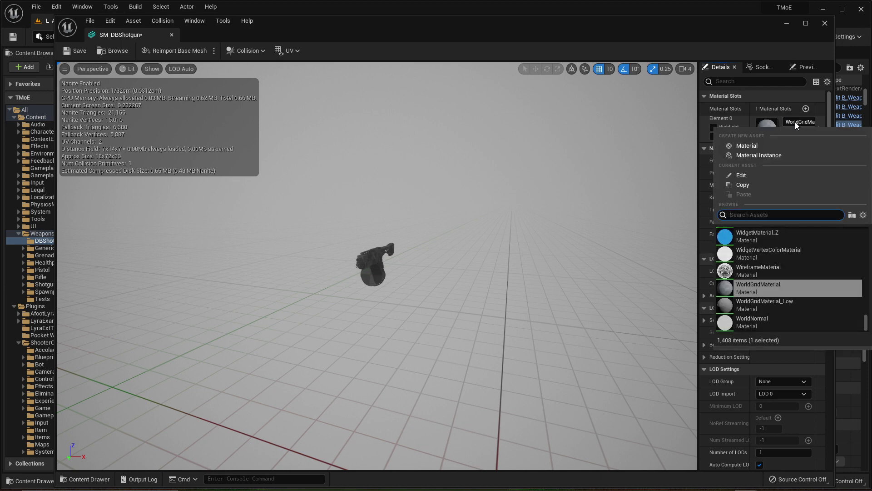
type("shotgu")
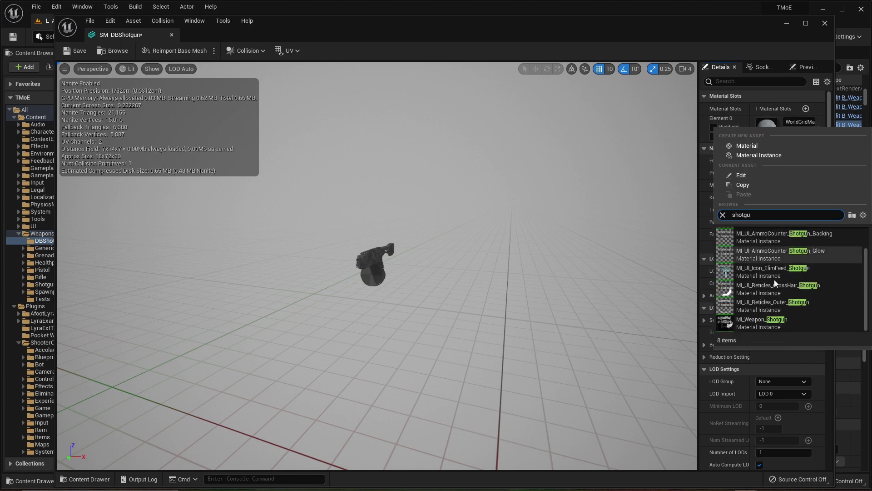
left_click(766, 325)
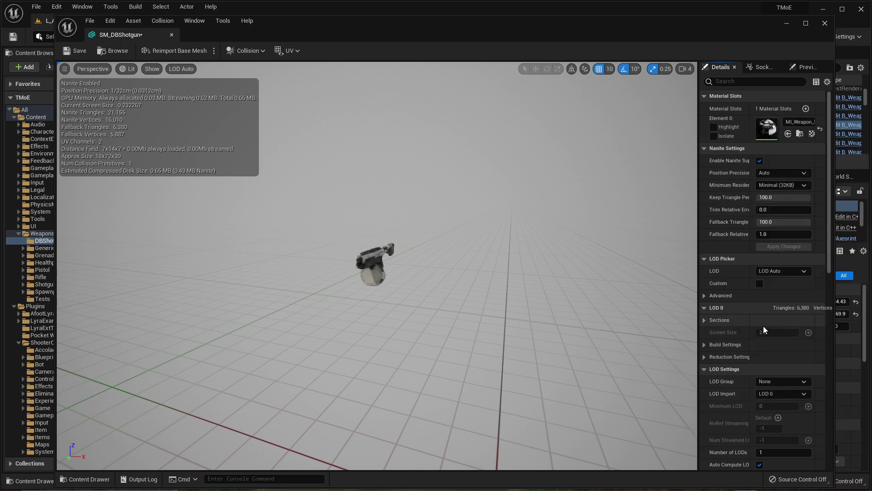
left_click(75, 51)
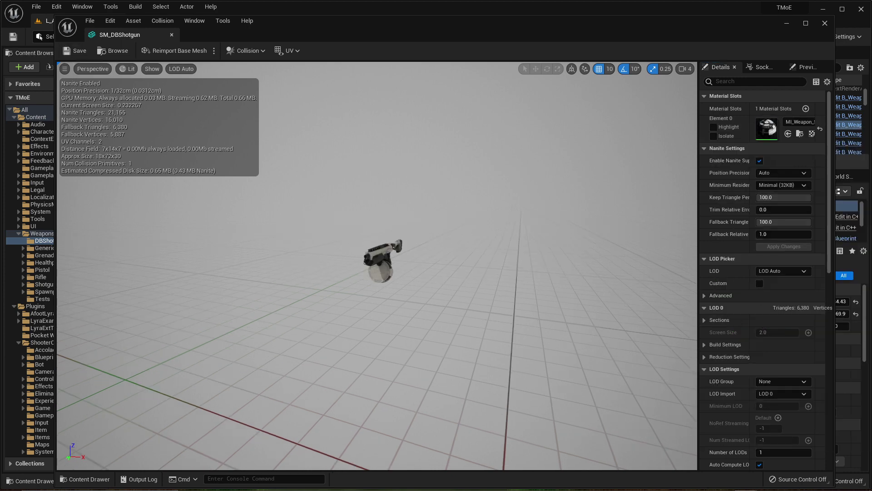
key("w")
right_click_drag(360, 294, 337, 299)
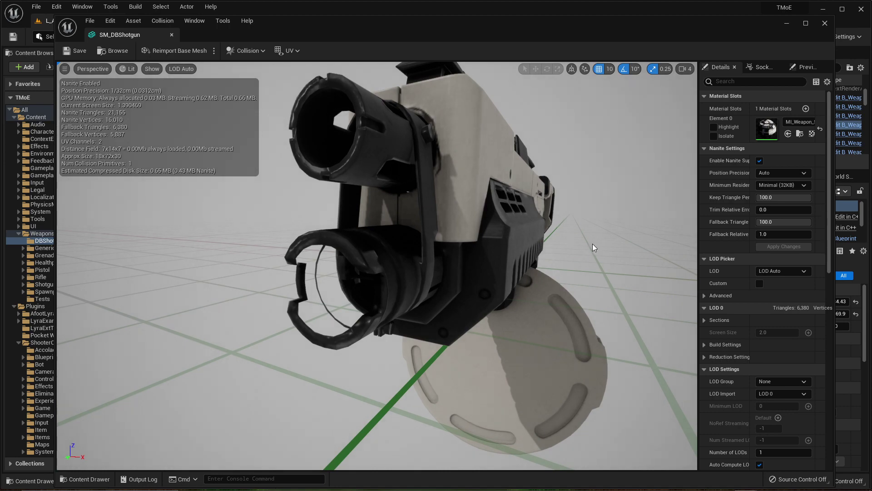
right_click_drag(592, 247, 491, 250)
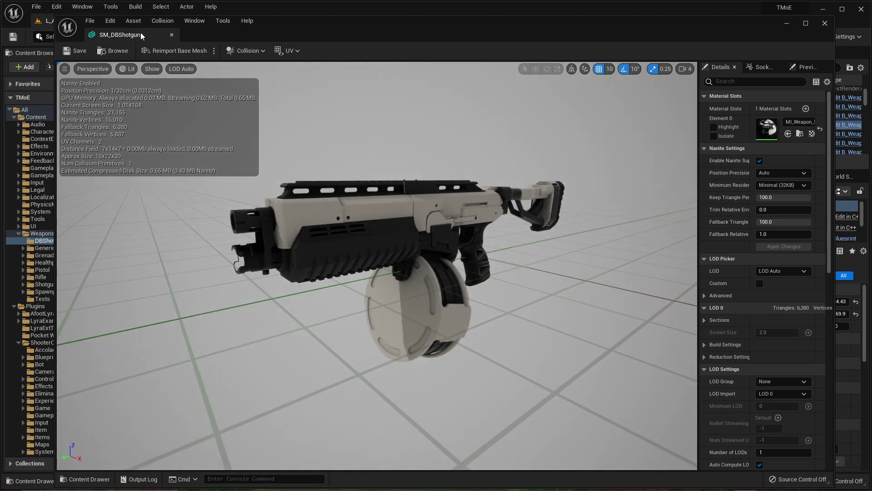
left_click(171, 35)
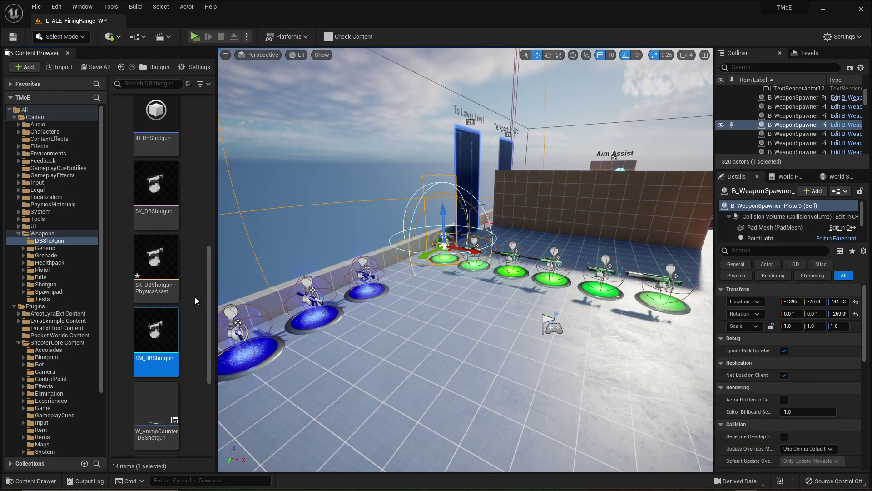
Open the WeaponPickupData_DBShotgun data asset and set its display mesh to SM_DBShotgun.
scroll(195, 296, "down", 5)
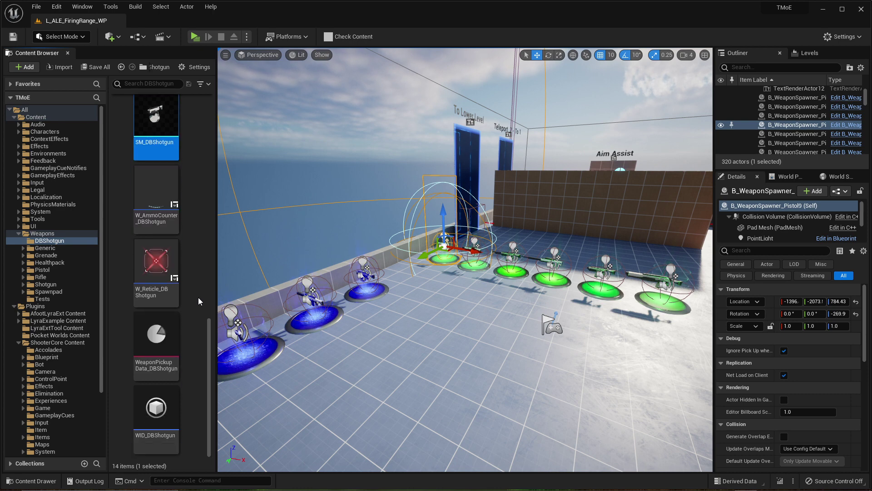
mouse_move(170, 336)
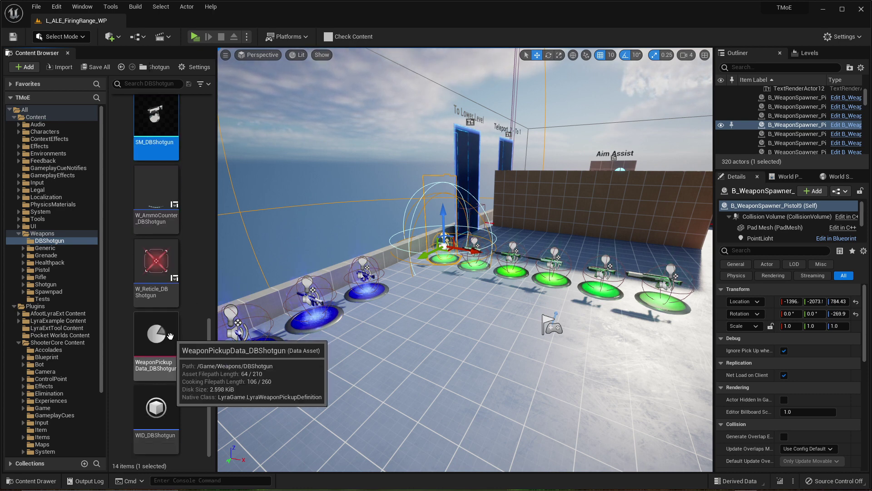
double_click(171, 335)
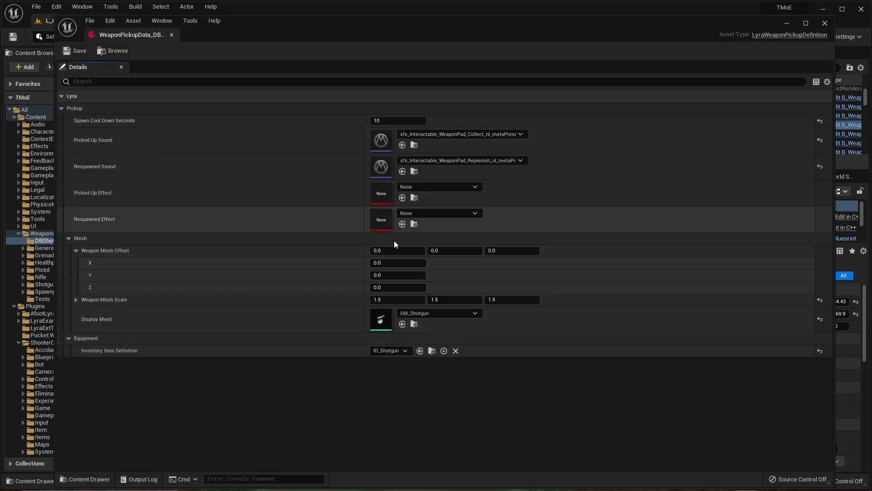
left_click(427, 313)
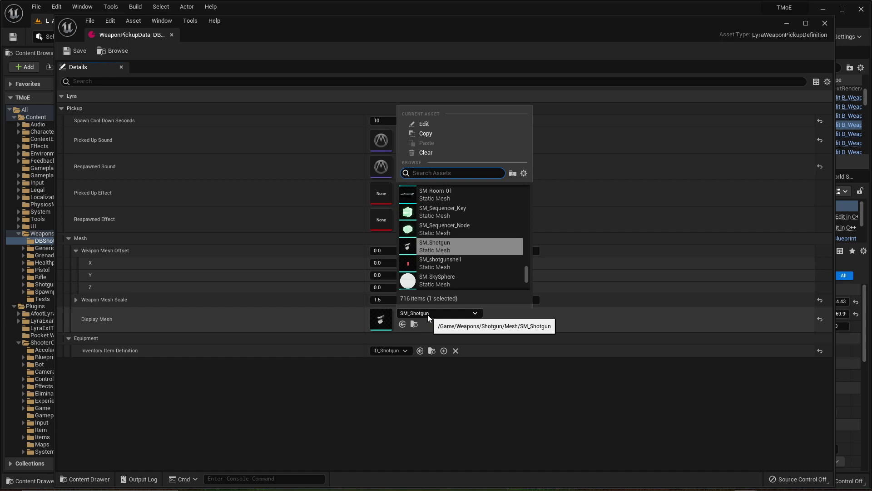
type("db")
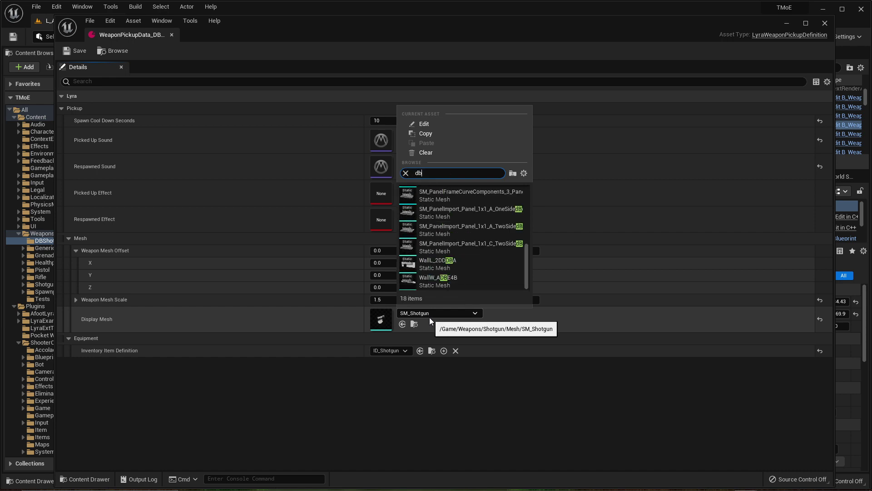
type("shot")
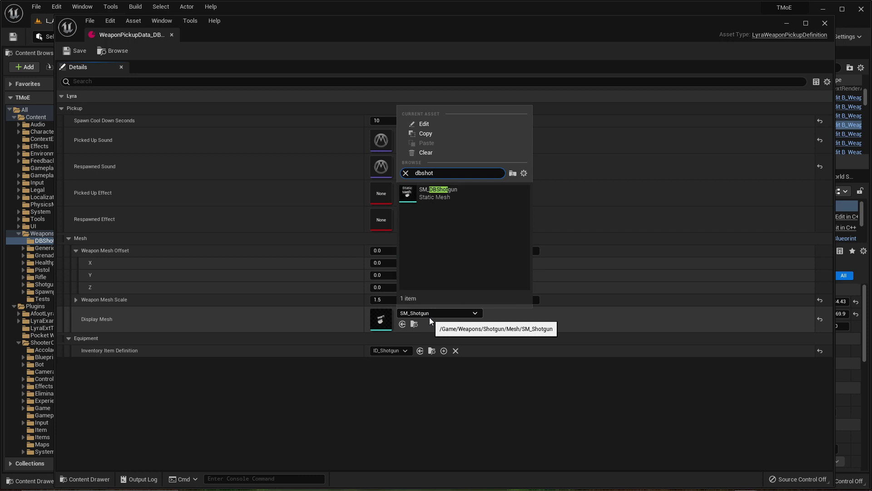
left_click(465, 189)
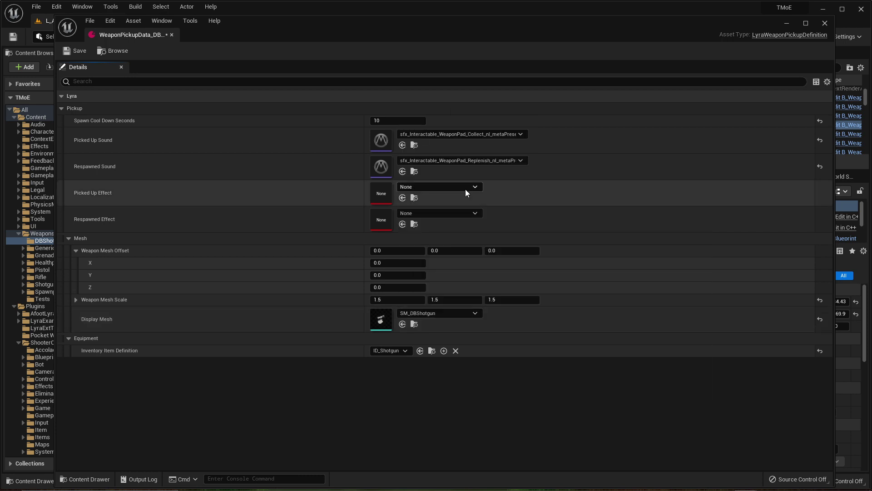
Set the pickup data's inventory item definition to ID_DBShotgun and locate that blueprint in the content browser.
left_click(398, 350)
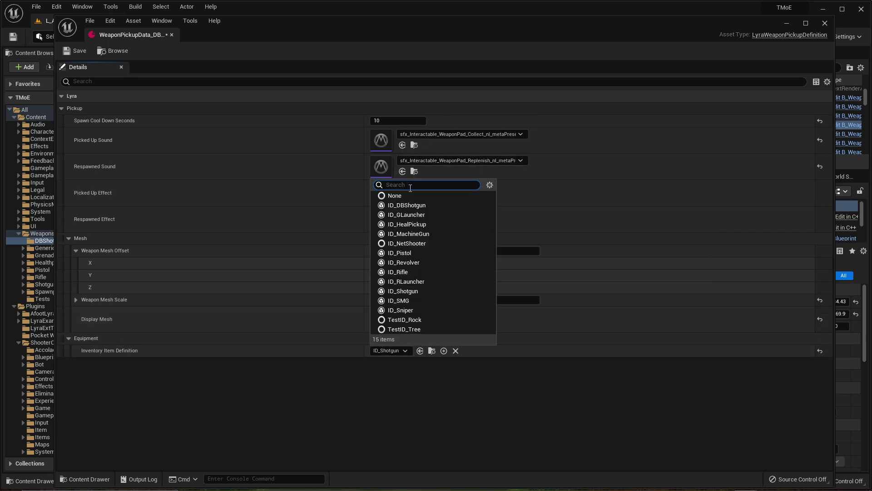
type("DBShotgun")
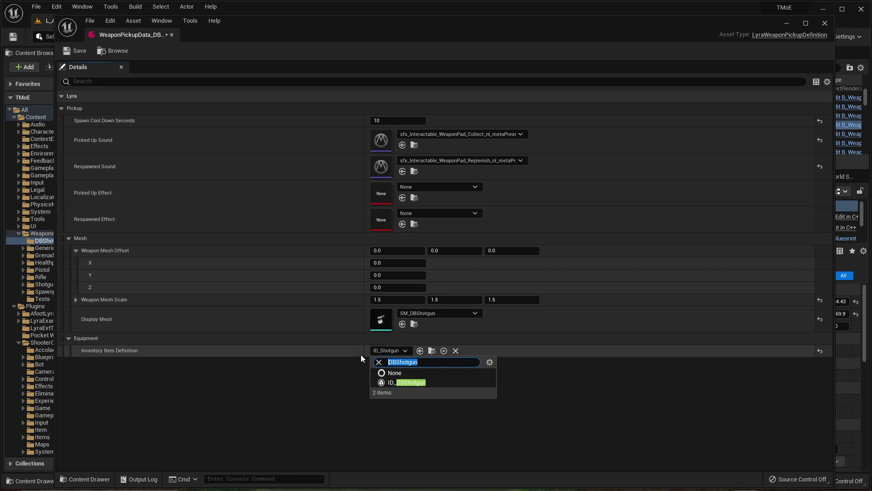
left_click(324, 391)
left_click(394, 352)
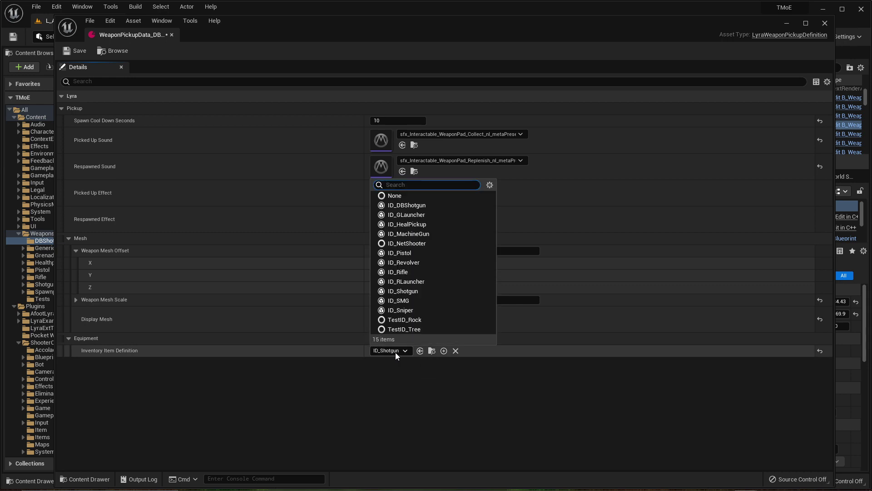
left_click(411, 204)
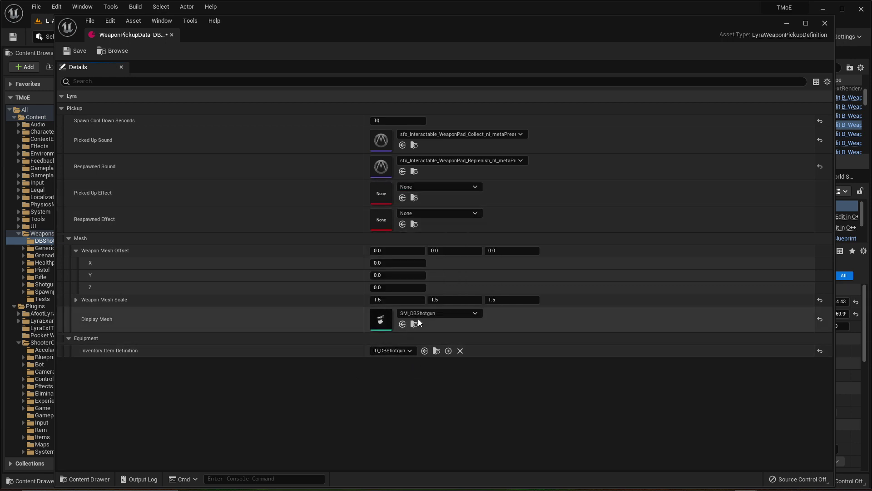
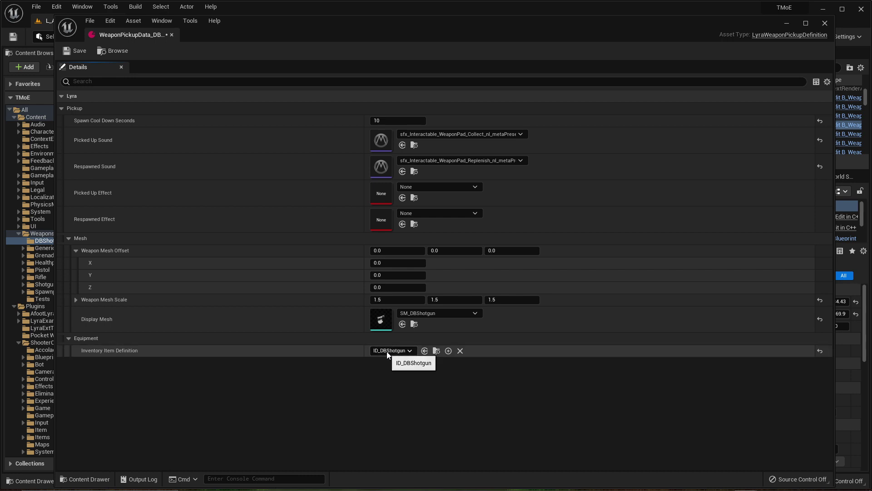
left_click(435, 350)
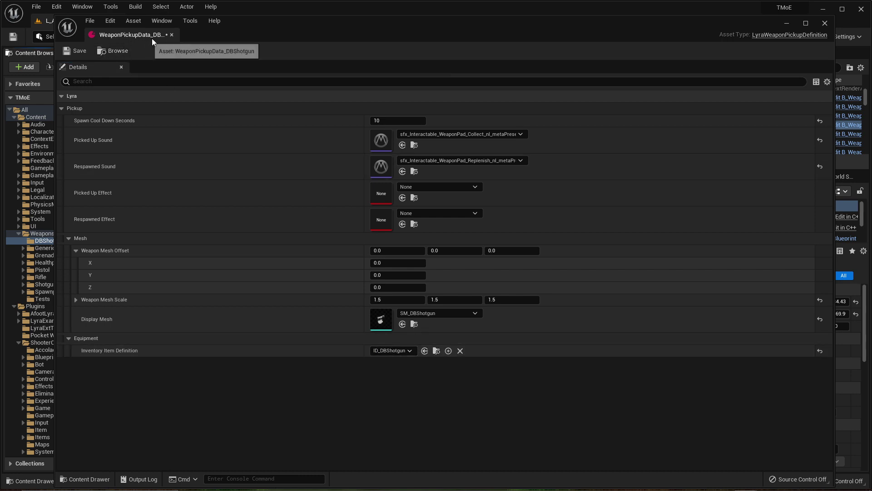
Save all changed assets and dock the pickup data editor in the main window, returning to the L_ALE_FiringRange_WP level.
left_click(94, 21)
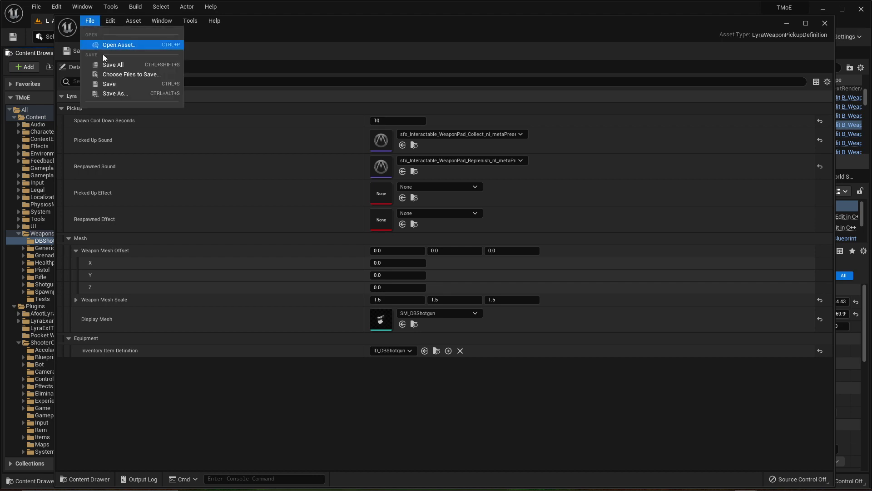
left_click(108, 67)
left_click_drag(116, 34, 199, 22)
left_click(71, 20)
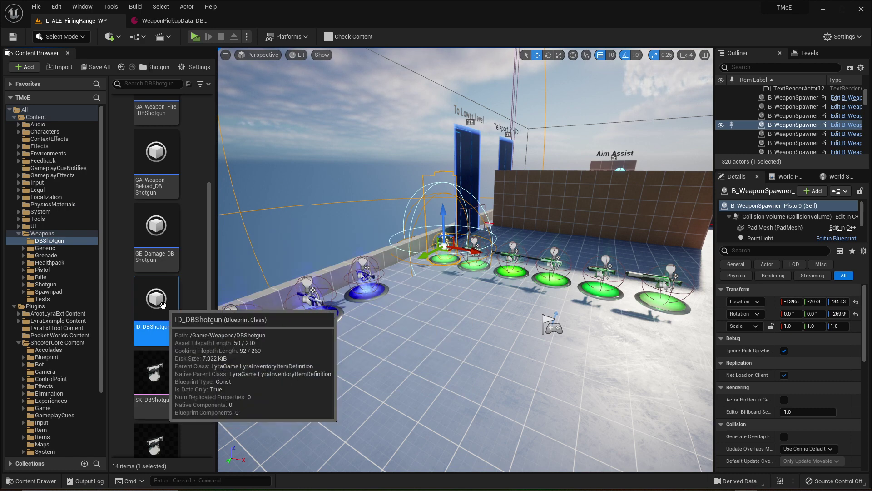
Open the ID_DBShotgun blueprint and set its display name to DBShotgun and its equipment definition to WID_DBShotgun.
double_click(156, 300)
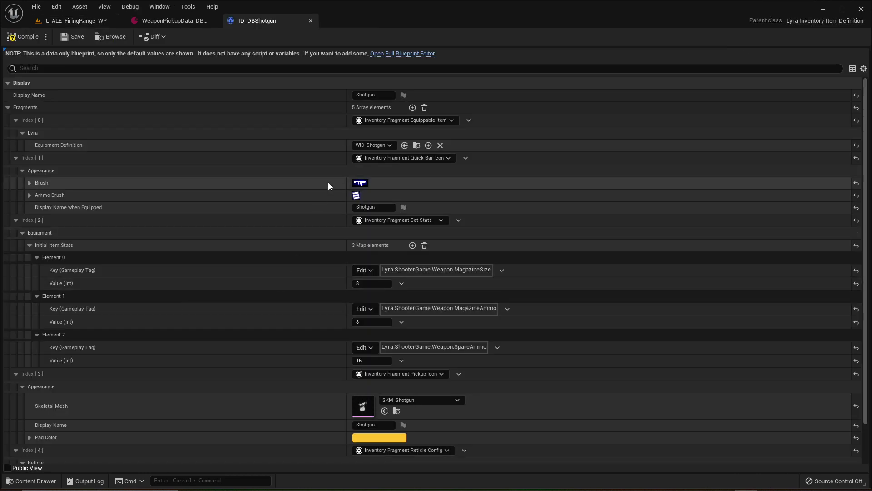
left_click(383, 96)
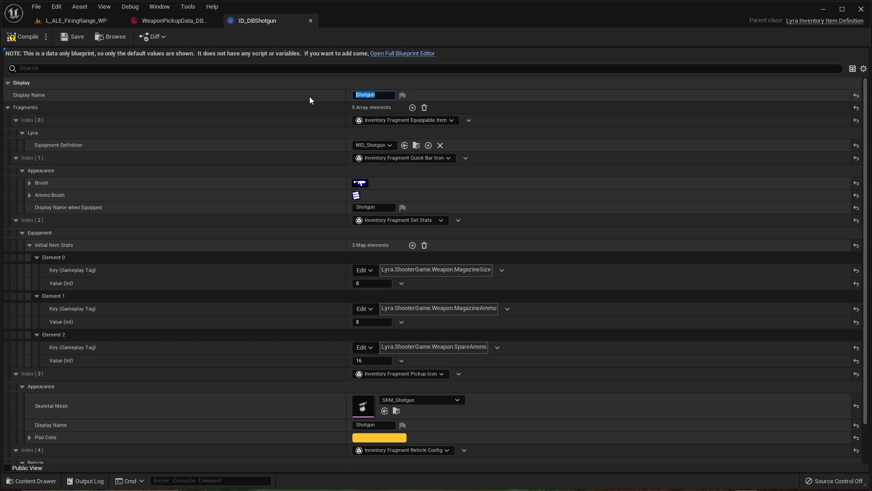
type("DBShotgun")
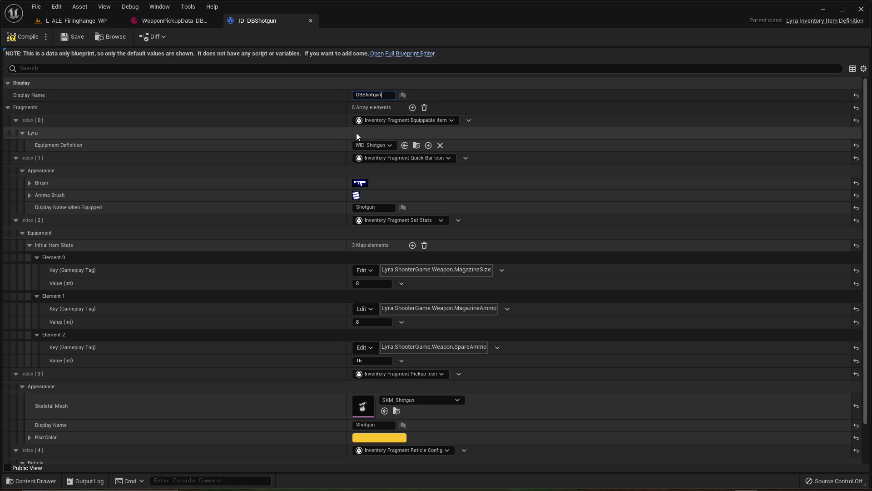
left_click(373, 145)
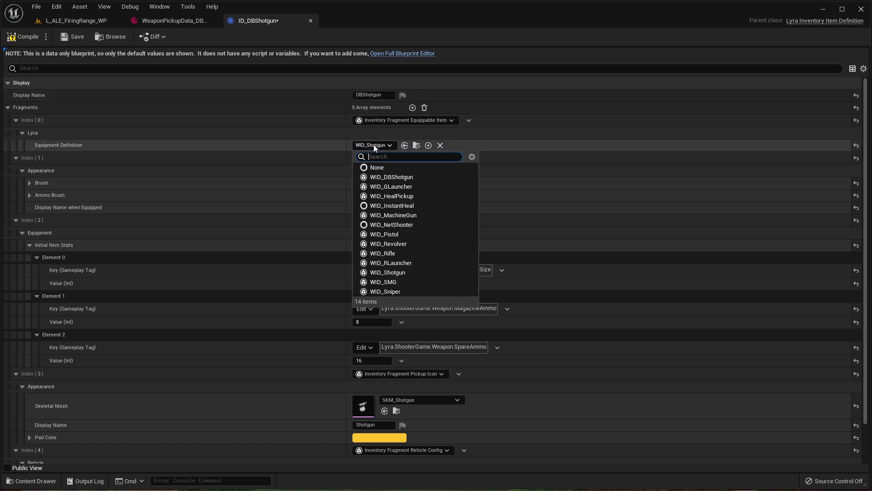
type("DBShotgun")
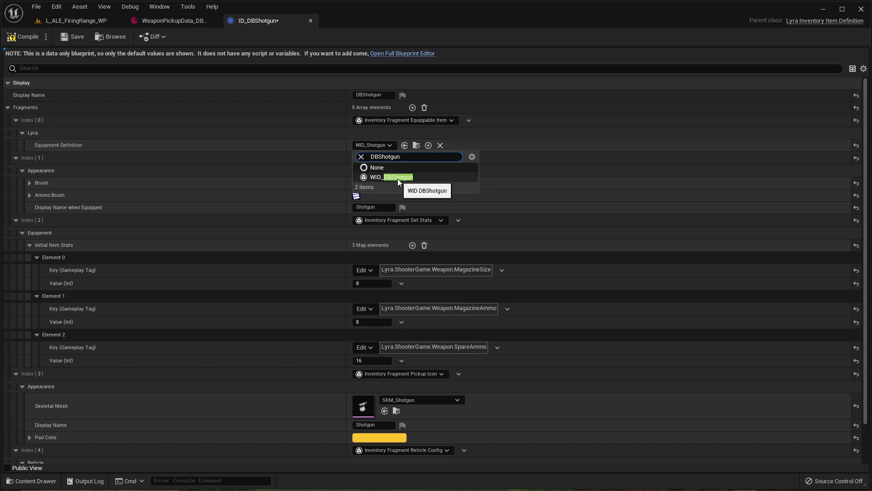
left_click(397, 179)
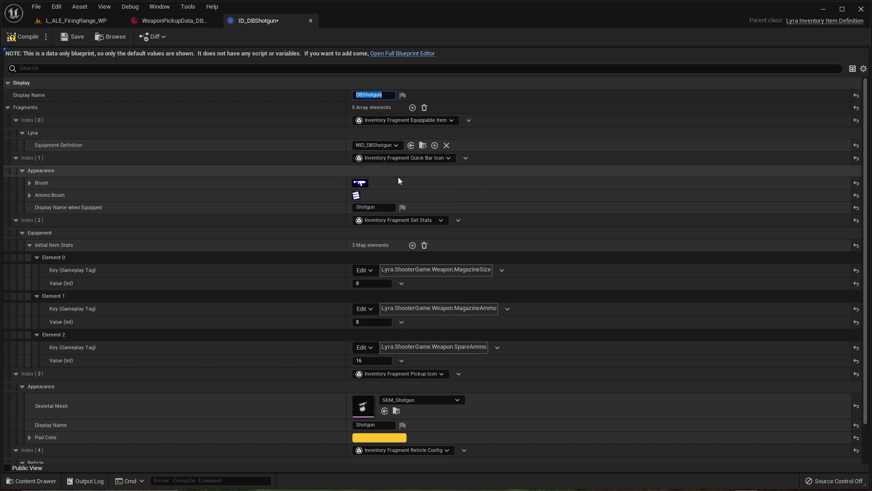
Set the quick bar icon fragment's display name when equipped to DBShotgun.
left_click(379, 207)
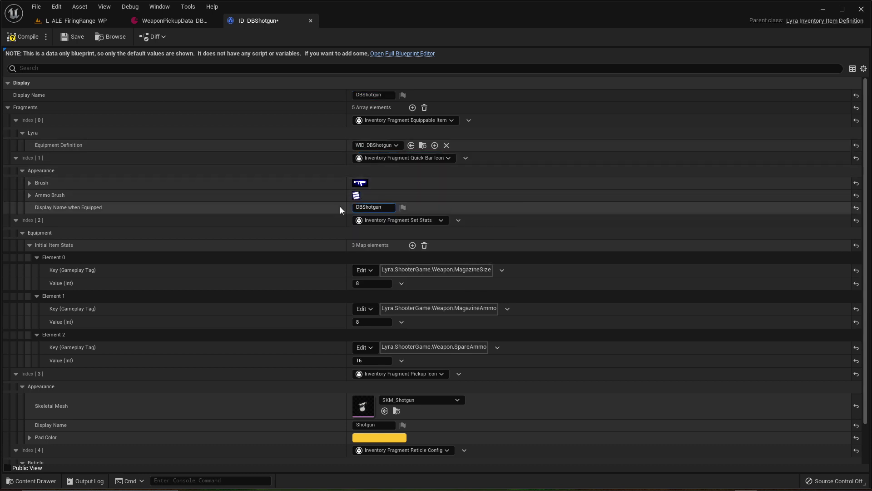
scroll(367, 258, "down", 3)
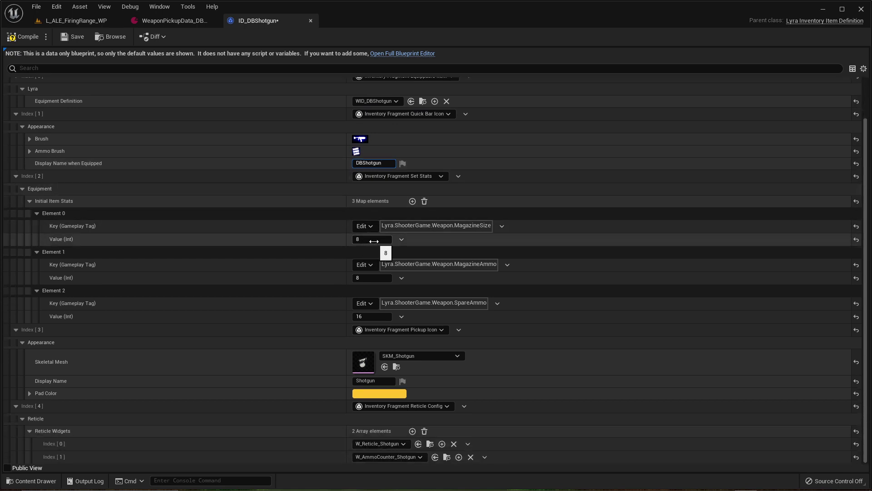
left_click(367, 241)
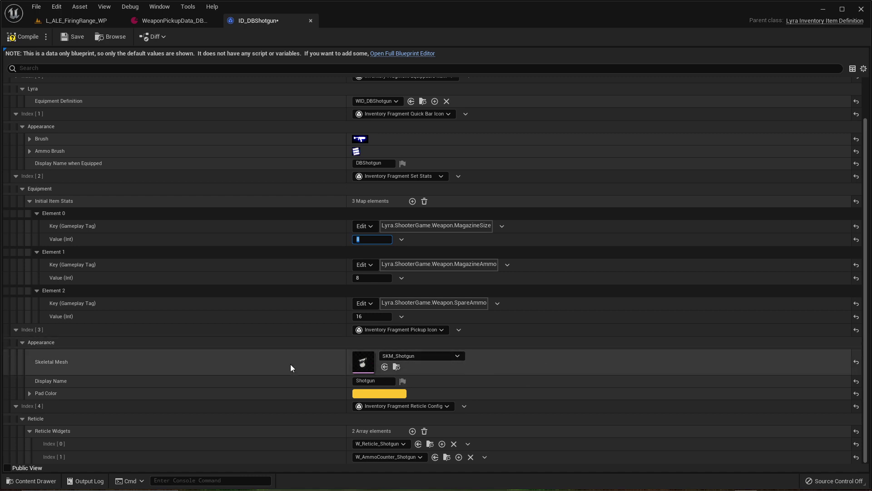
scroll(110, 354, "up", 3)
scroll(90, 228, "down", 3)
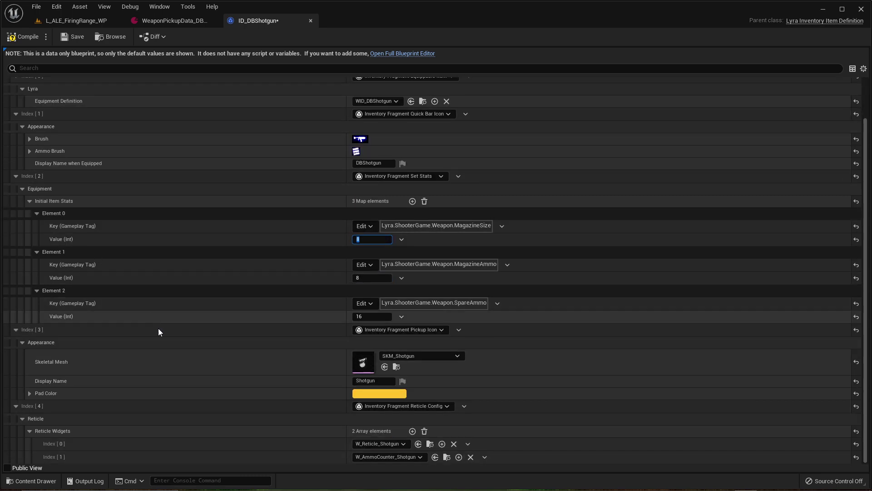
Set the pickup icon fragment's skeletal mesh to SK_DBShotgun.
left_click(402, 356)
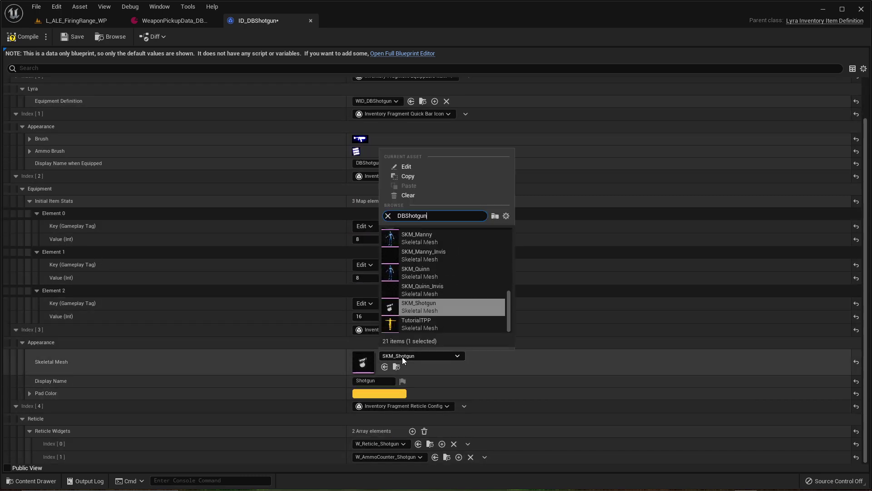
type("DBShotgun")
left_click(429, 235)
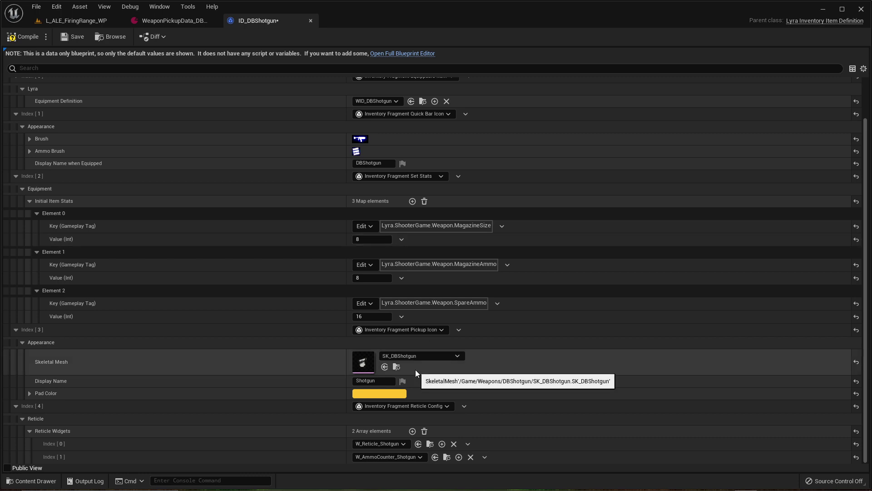
Set the pickup icon fragment's display name to DBShotgun.
left_click(366, 381)
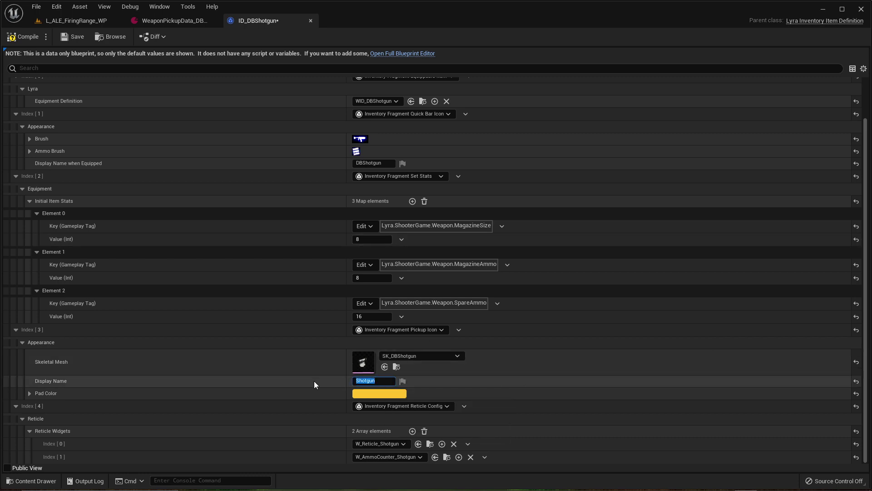
type("DBShotgun")
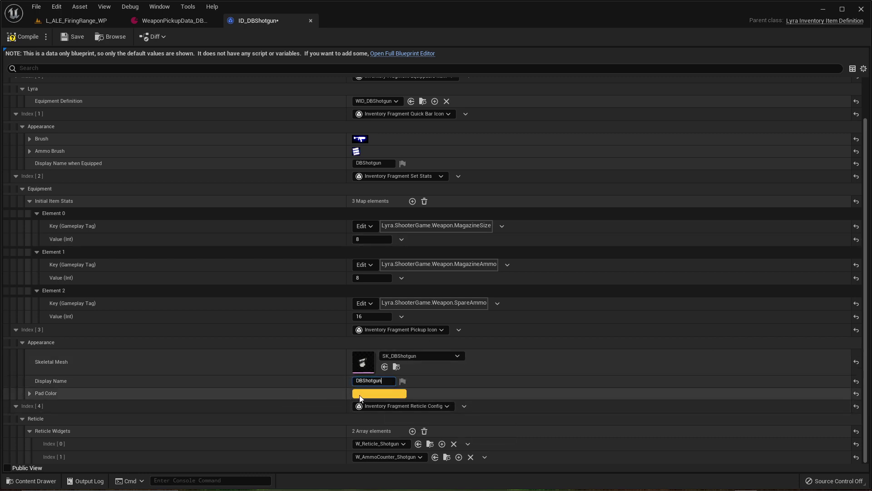
Set the reticle config fragment's two reticle widgets to W_Reticle_DBShotgun and W_AmmoCounter_DBShotgun.
left_click(382, 446)
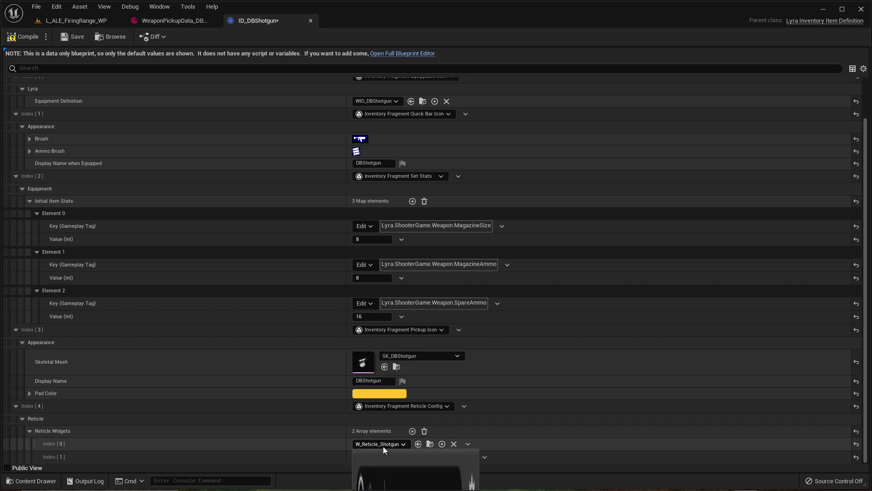
type("DBShotgun")
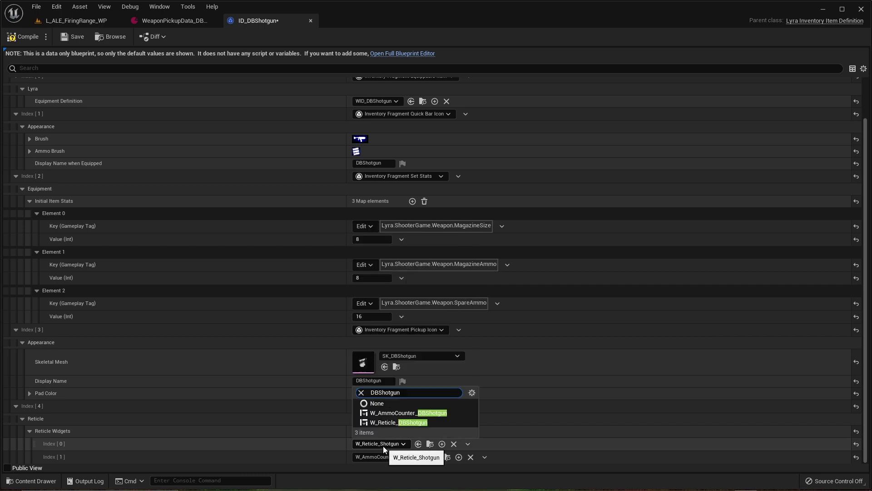
left_click(411, 421)
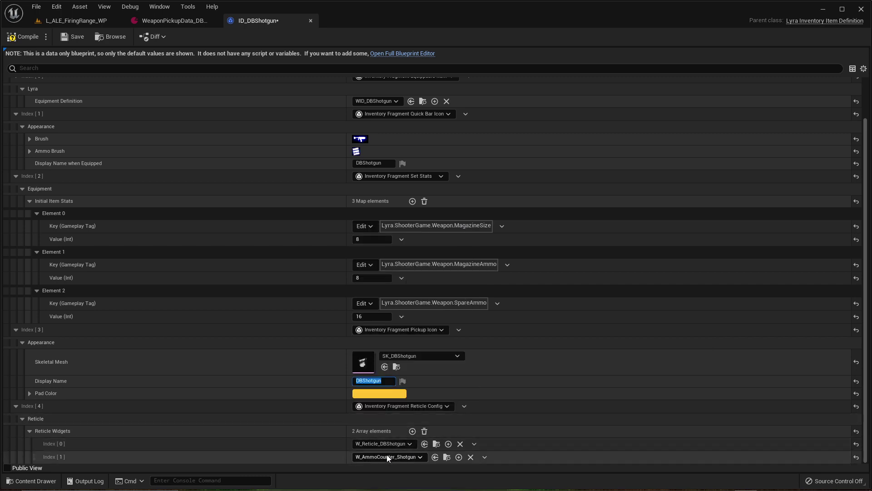
left_click(388, 457)
type("DBShotgun")
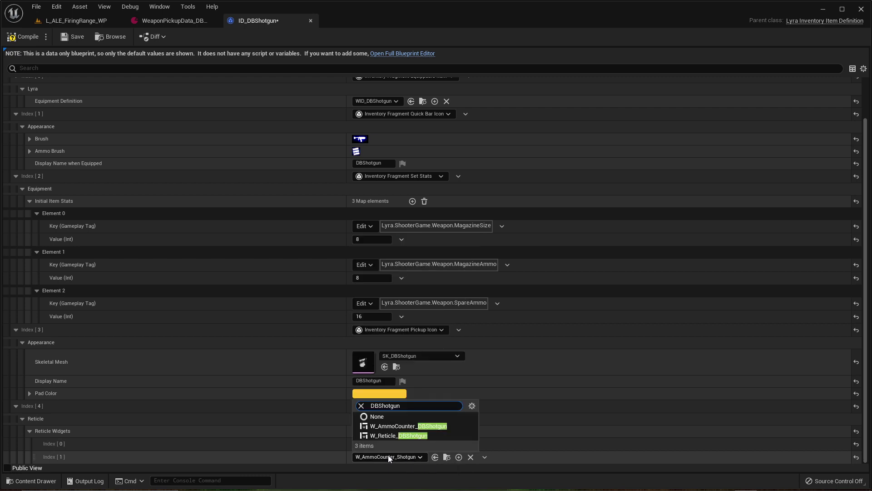
left_click(411, 426)
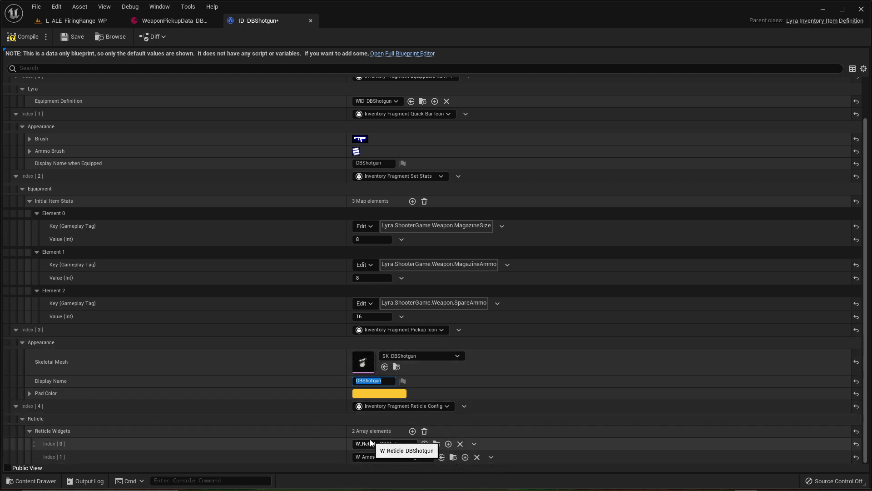
Locate the equipment definition WID_DBShotgun among the project's assets and open it for editing.
scroll(383, 396, "up", 2)
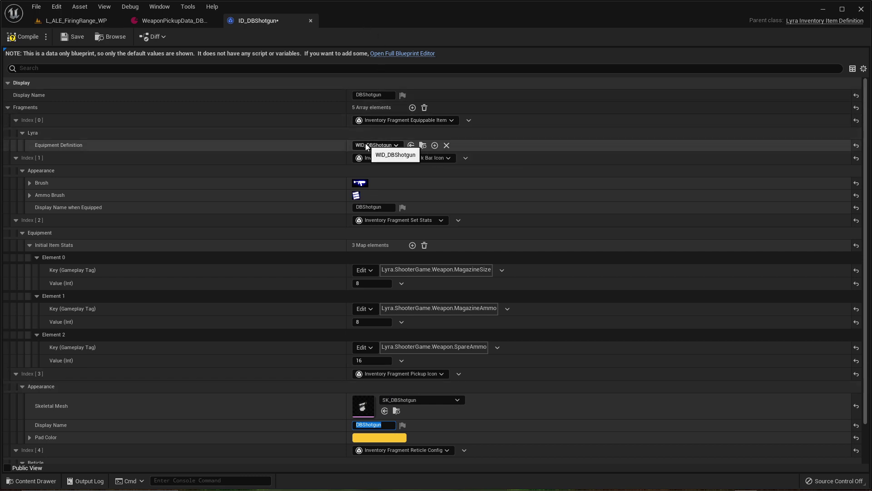
left_click(426, 144)
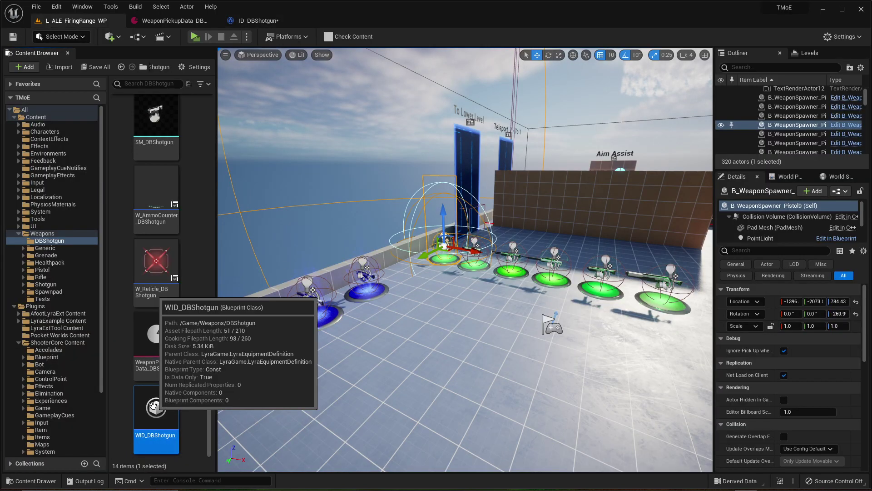
double_click(153, 406)
Review the fragment settings of ID_DBShotgun, and close its editor and the weapon pickup data editor.
left_click(255, 21)
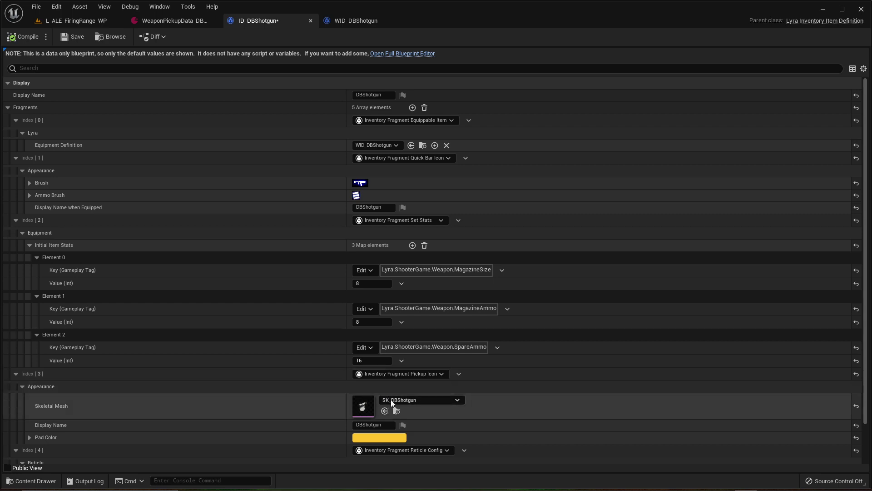
scroll(403, 448, "down", 3)
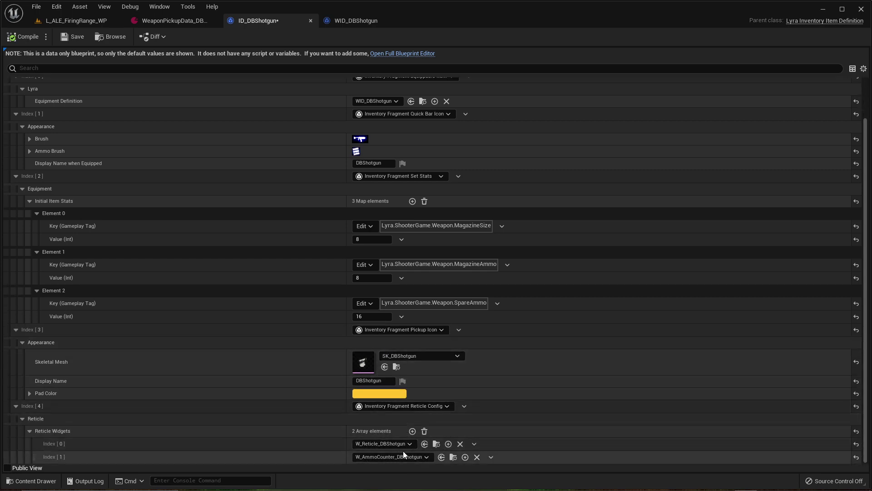
scroll(413, 163, "up", 3)
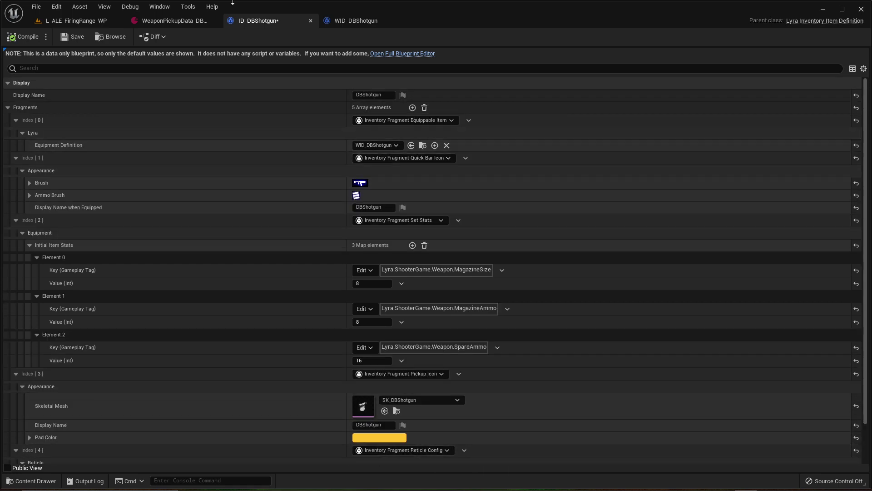
left_click(173, 20)
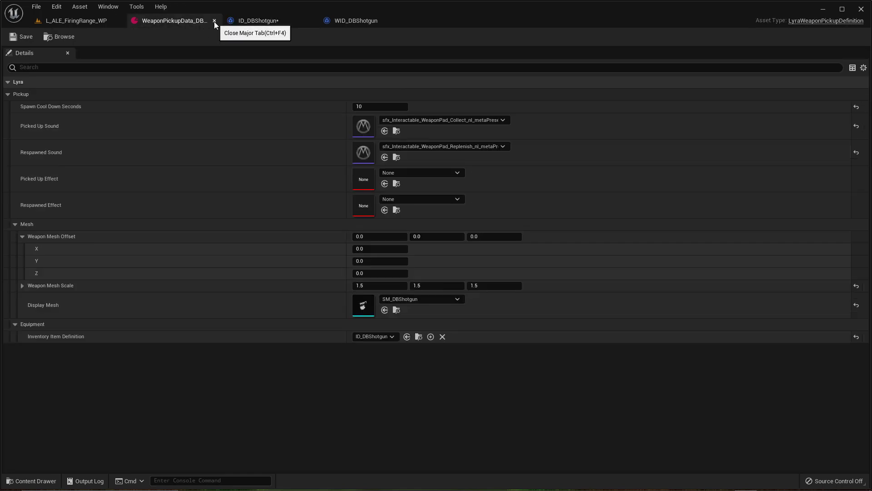
left_click(214, 21)
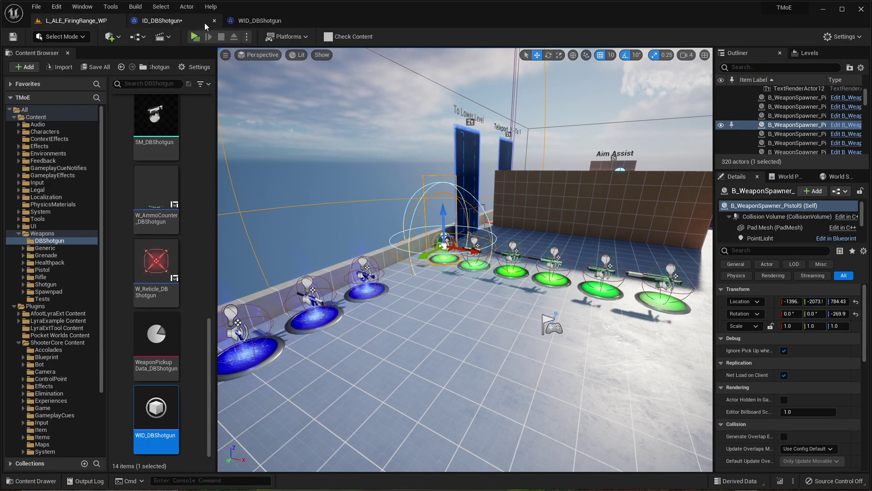
left_click(214, 21)
left_click(36, 6)
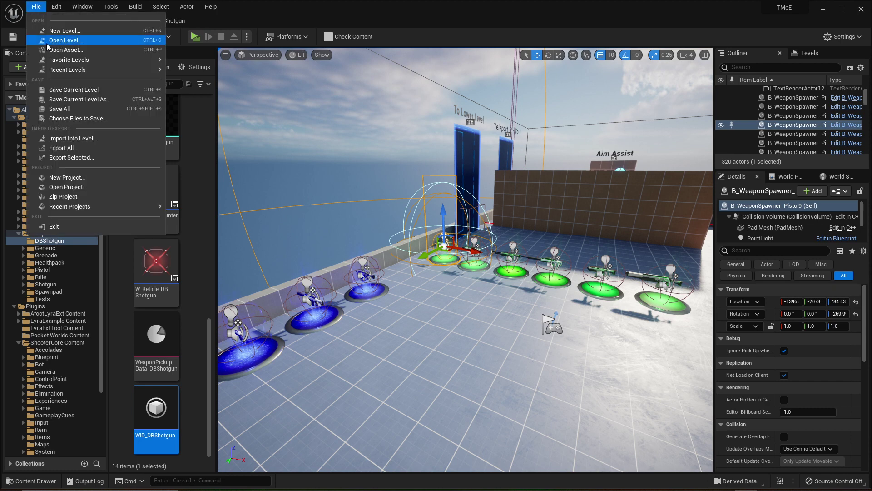
In WID_DBShotgun, set the instance type to B_WeaponInstance_DBShotgun and the granted ability set to AbilitySet_ShooterDBShotgun.
left_click(166, 21)
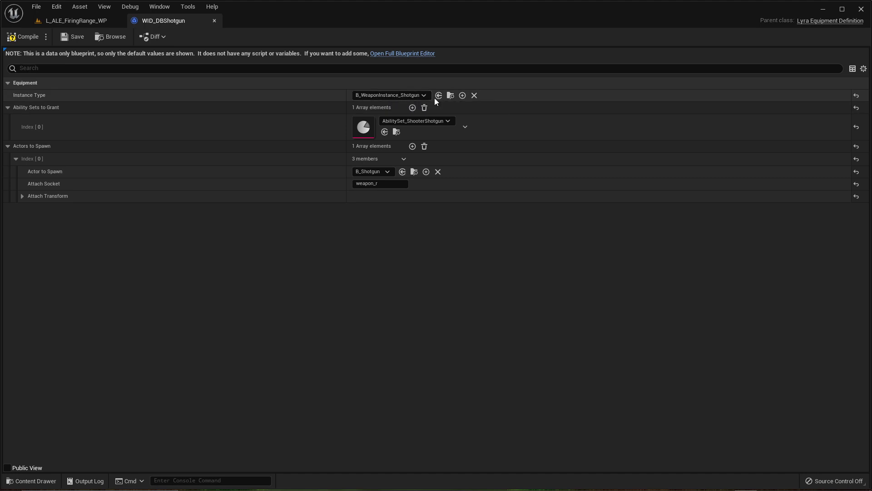
left_click(412, 96)
type("DBShotgun")
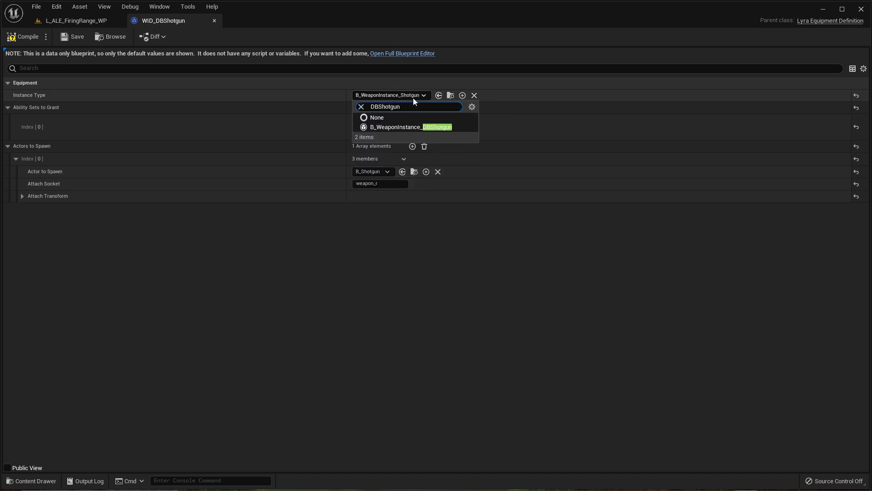
left_click(419, 126)
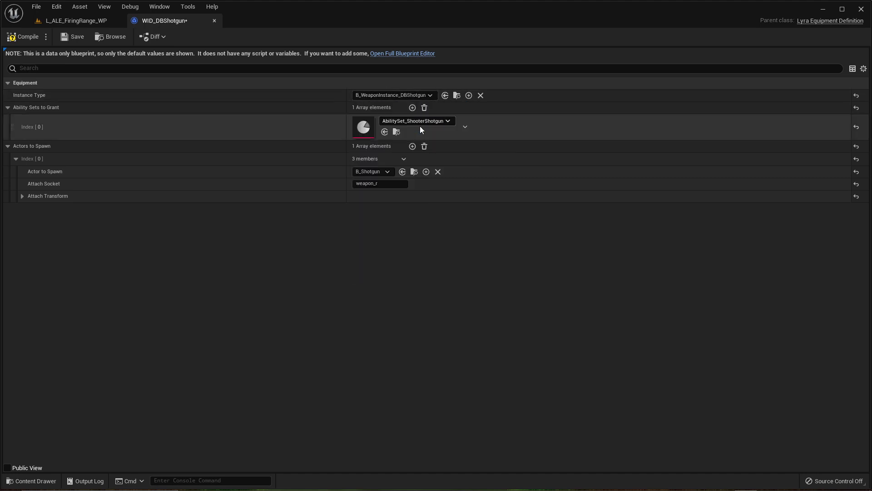
left_click(415, 120)
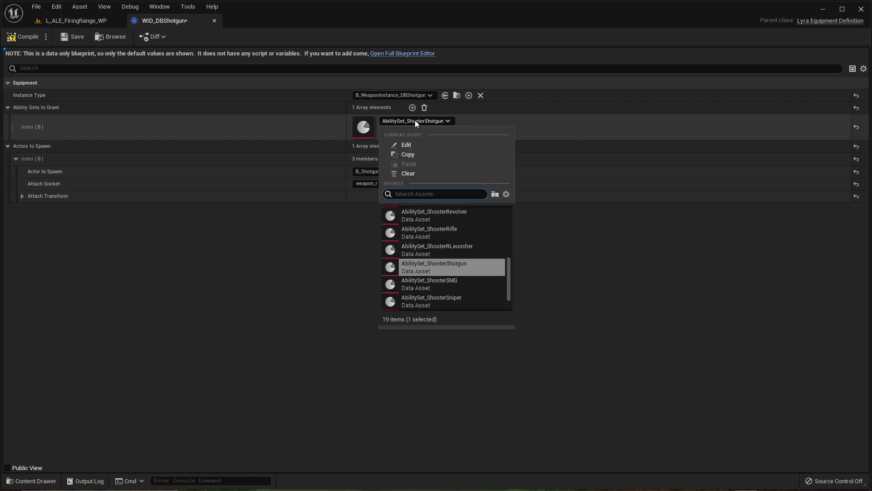
type("DBShotgun")
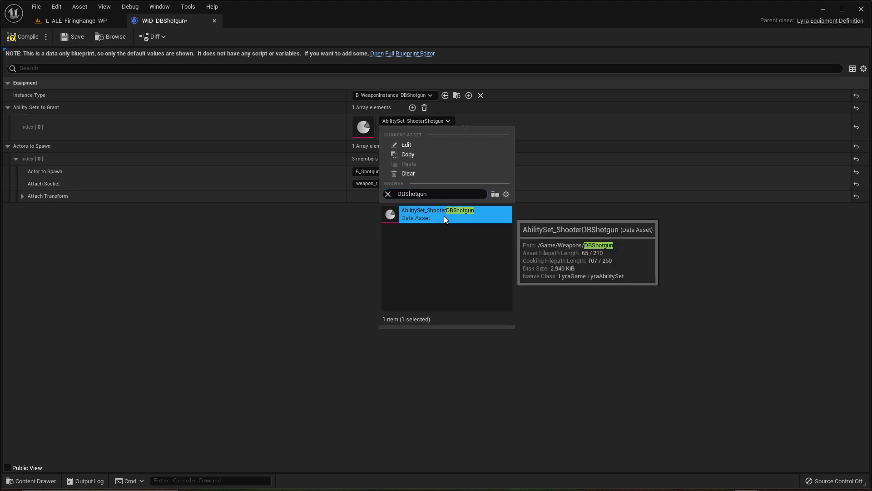
left_click(444, 216)
Open the class choices for the actor to spawn in WID_DBShotgun's first spawn entry.
left_click(385, 171)
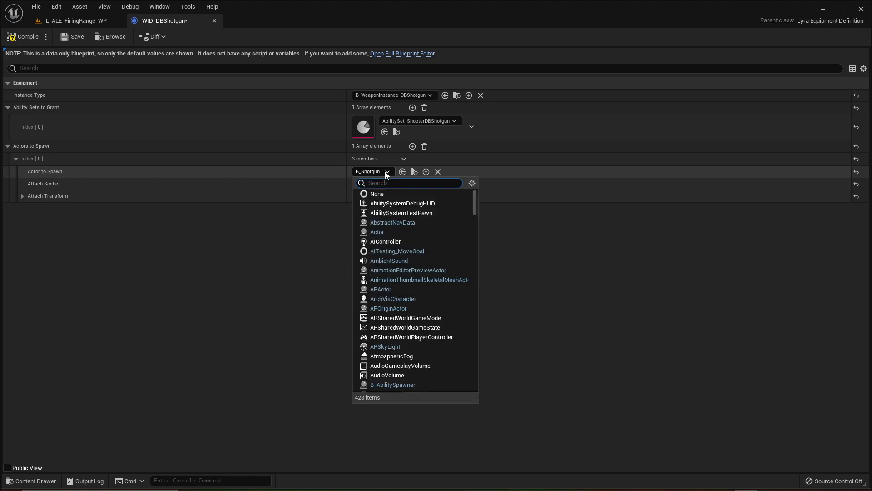
Set the Actor to Spawn of the WID_DBShotgun equipment definition to B_DBShotgun.
type("DBShotgun")
left_click(392, 203)
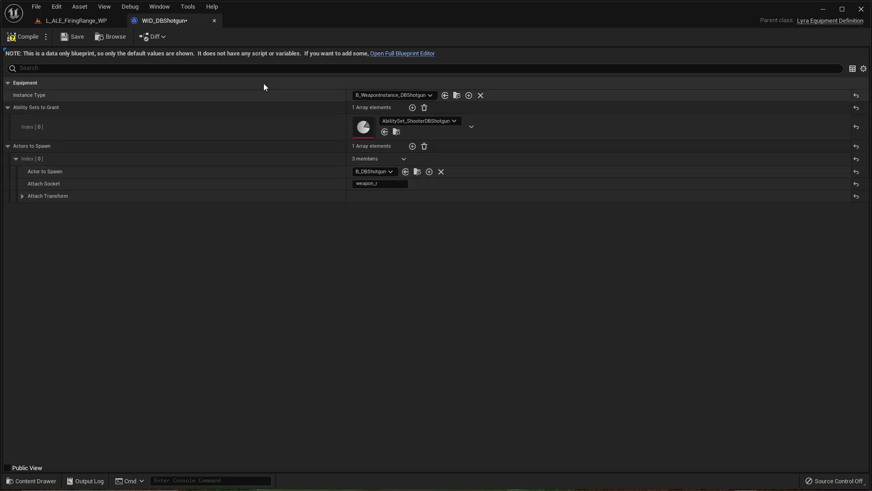
Locate and open the assets referenced by WID_DBShotgun: B_WeaponInstance_DBShotgun, AbilitySet_ShooterDBShotgun and B_DBShotgun.
left_click(458, 96)
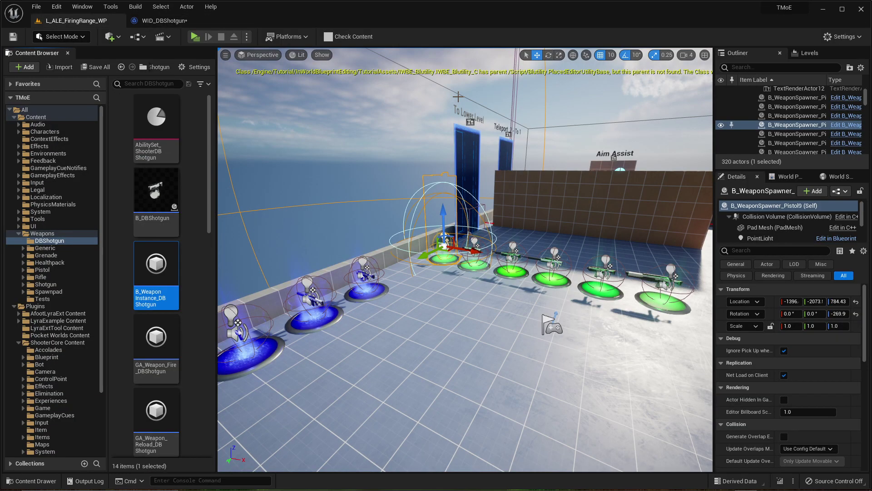
double_click(161, 265)
left_click(180, 21)
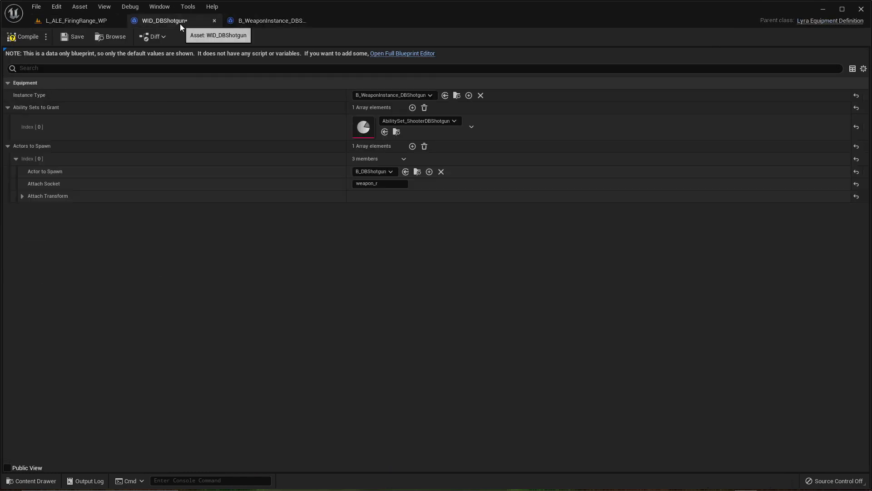
left_click(398, 132)
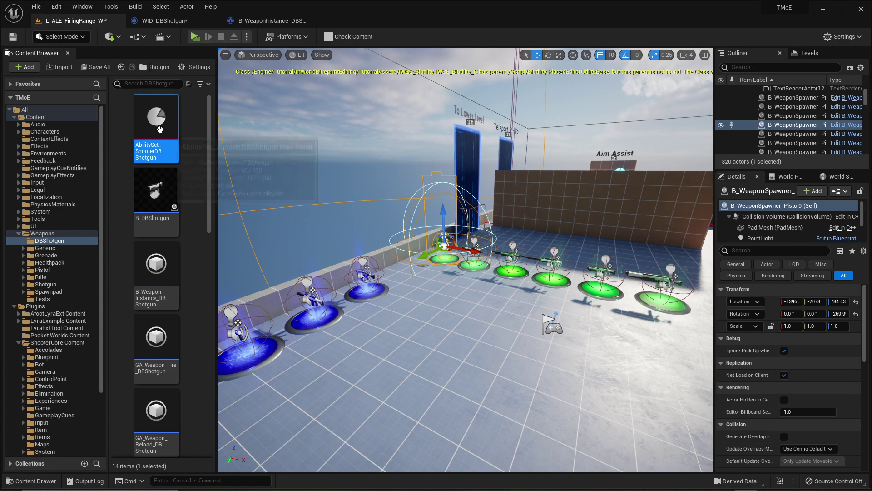
double_click(156, 127)
left_click(164, 22)
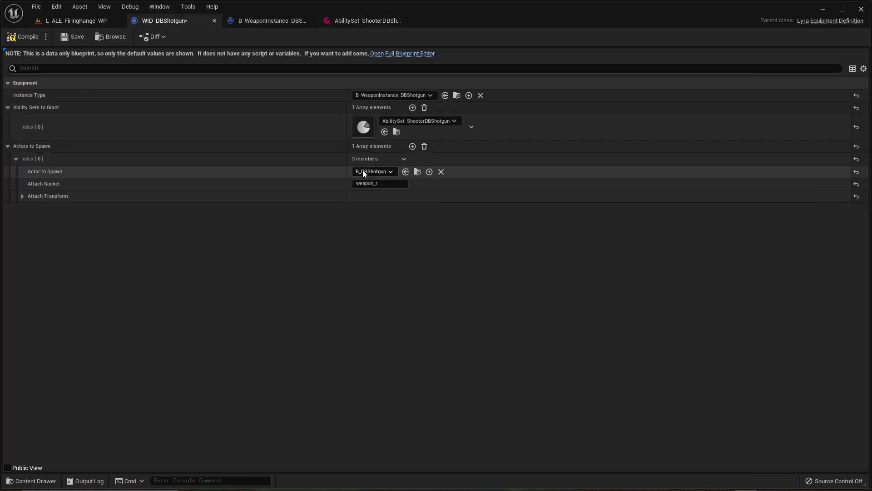
left_click(417, 172)
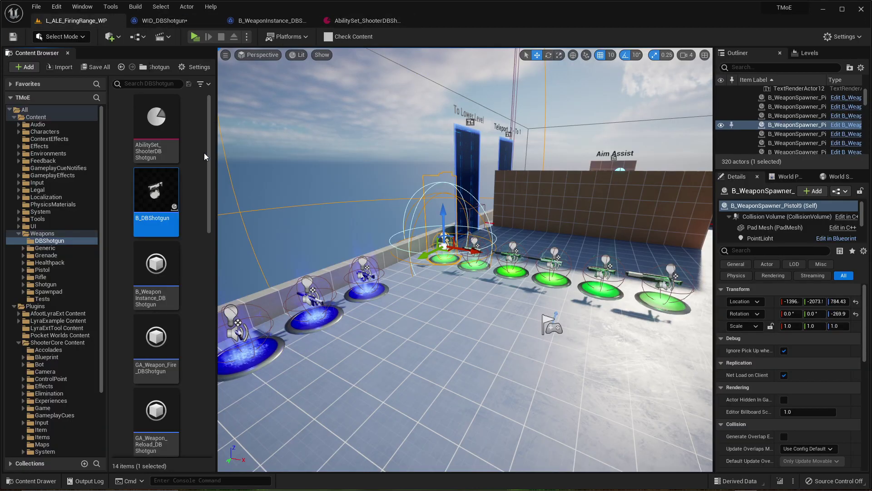
double_click(157, 193)
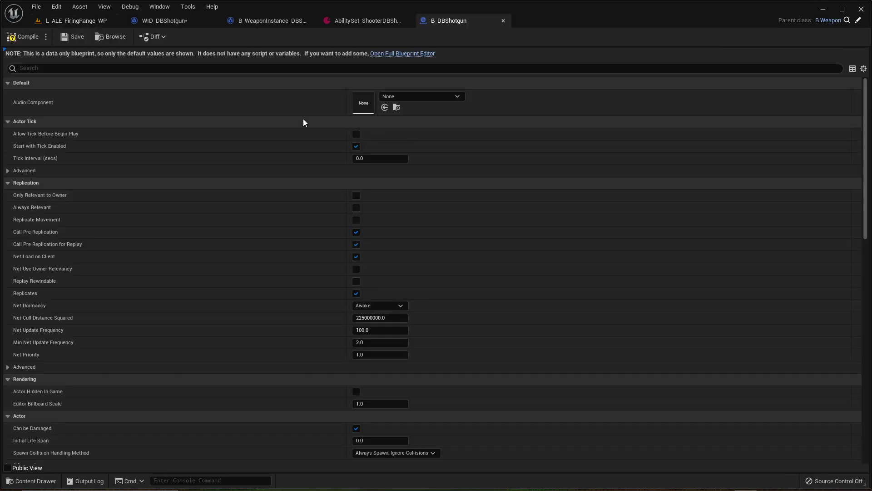
Compile and save the WID_DBShotgun equipment definition and close it.
left_click(91, 21)
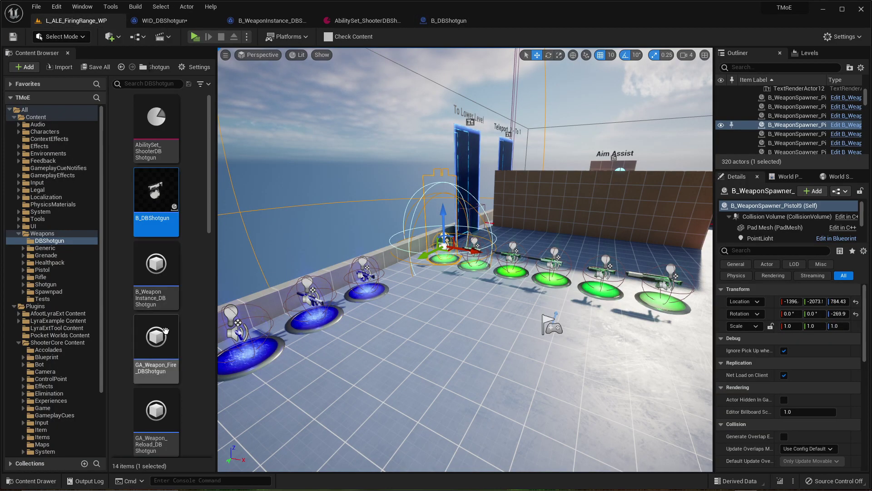
left_click(164, 21)
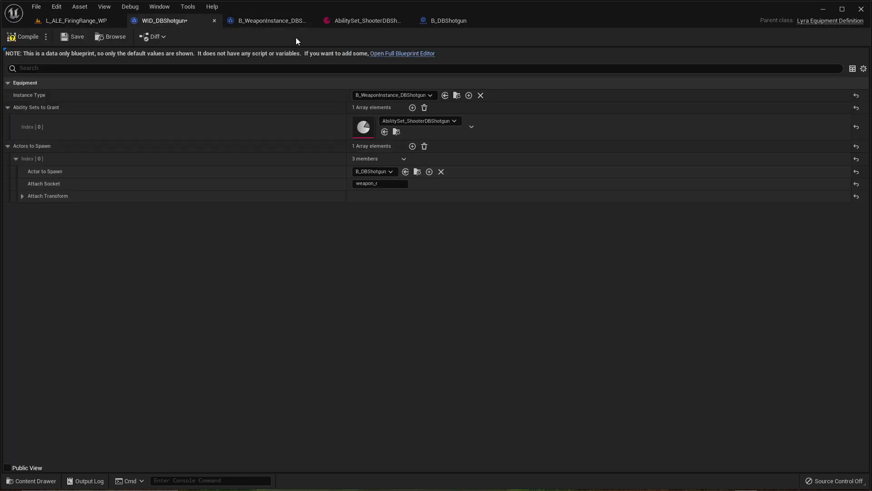
left_click(24, 37)
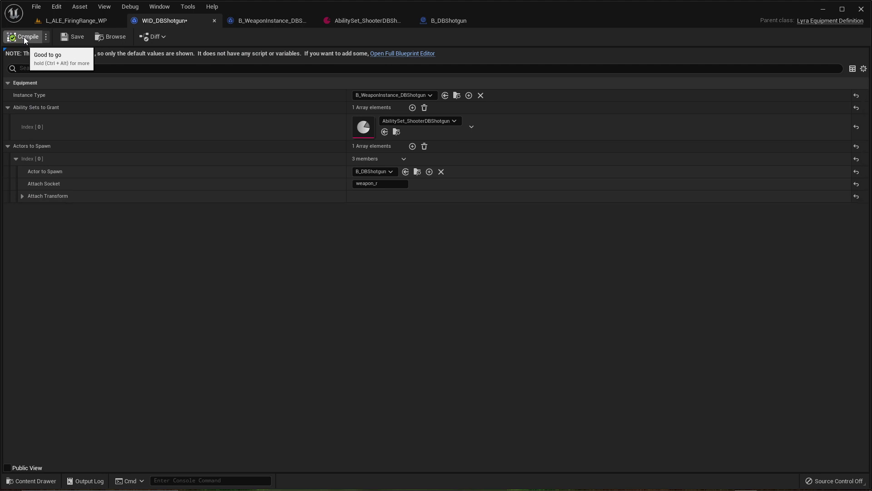
left_click(75, 39)
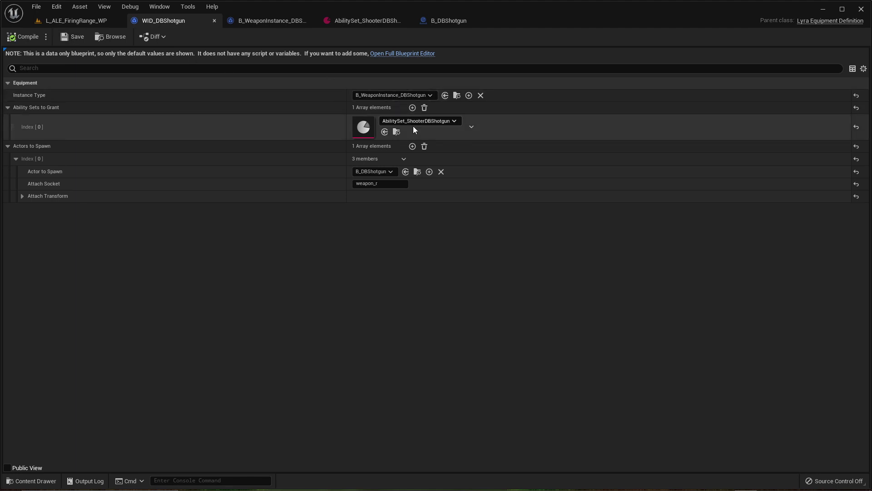
left_click(273, 21)
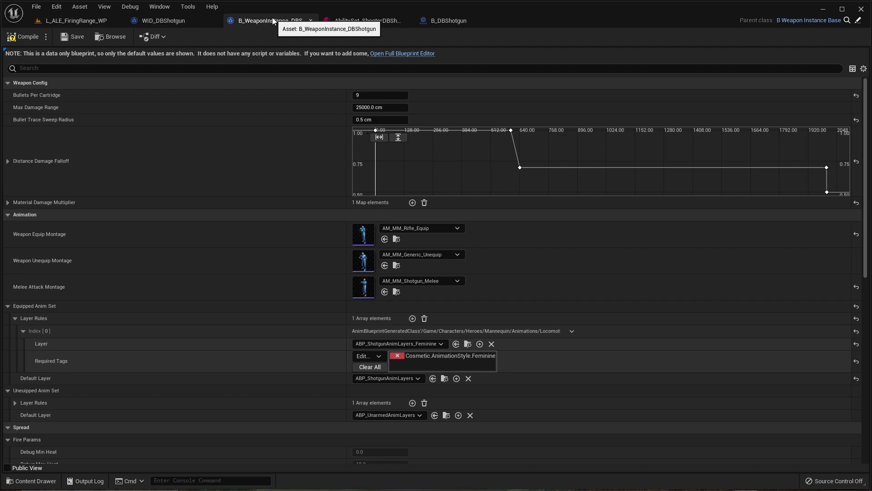
left_click(186, 22)
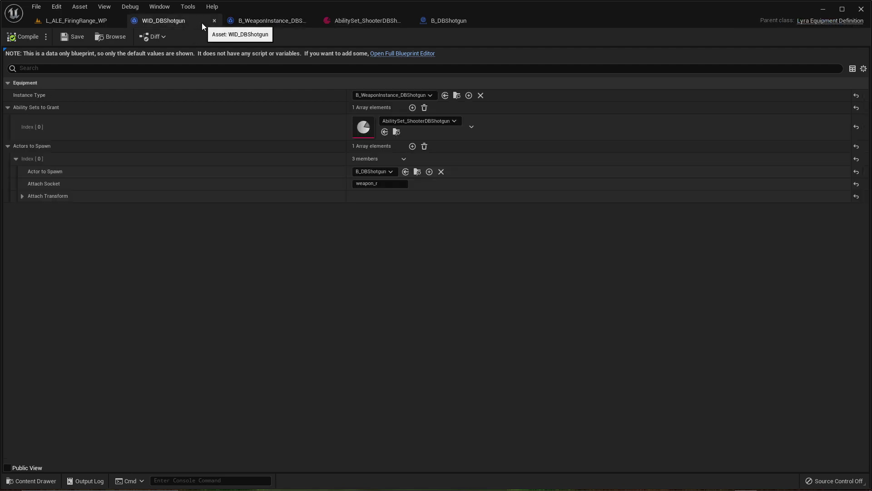
left_click(214, 21)
Examine the weapon config, animation, spread and player parameters of B_WeaponInstance_DBShotgun, and close it.
left_click(202, 21)
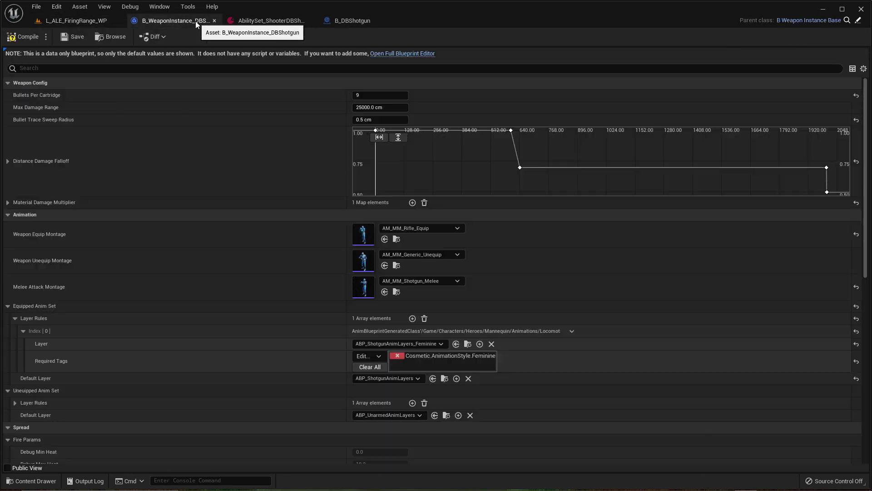
scroll(307, 217, "down", 10)
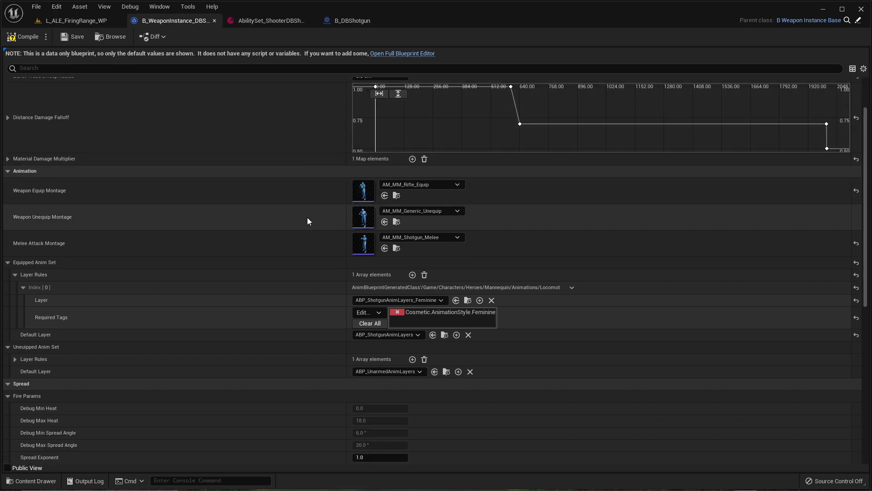
scroll(307, 214, "down", 5)
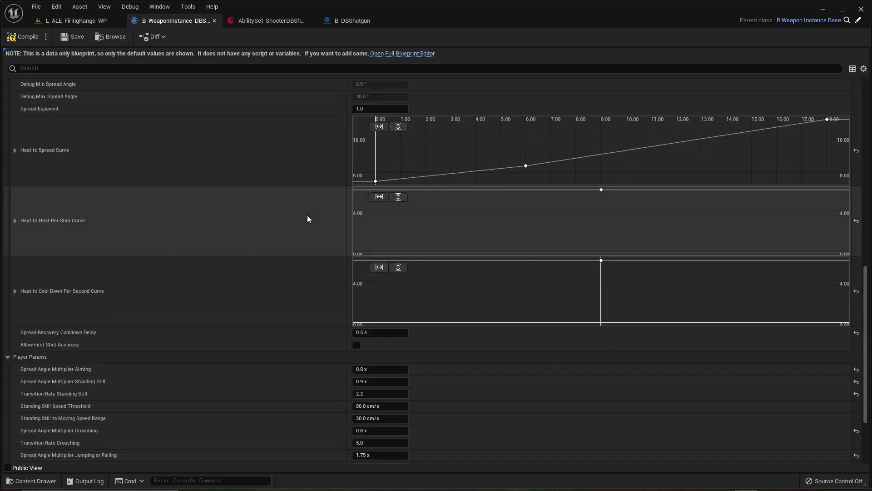
scroll(307, 211, "up", 4)
scroll(307, 212, "up", 6)
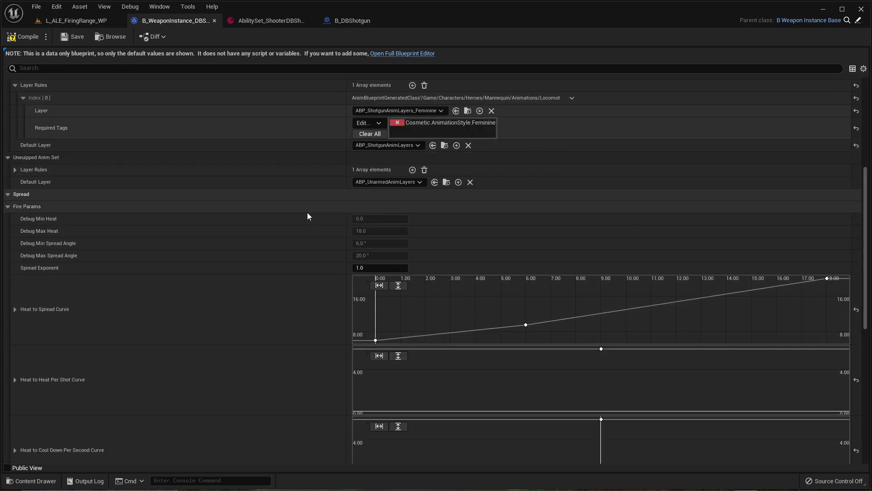
scroll(307, 212, "up", 5)
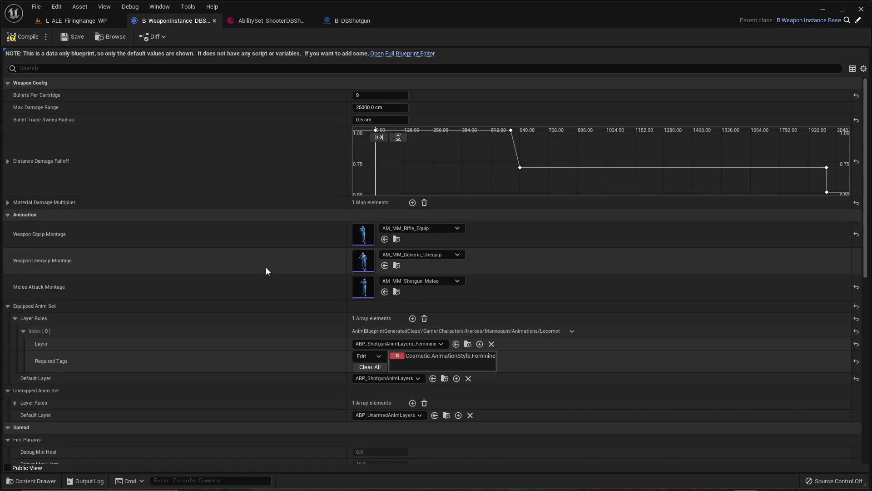
scroll(266, 270, "down", 8)
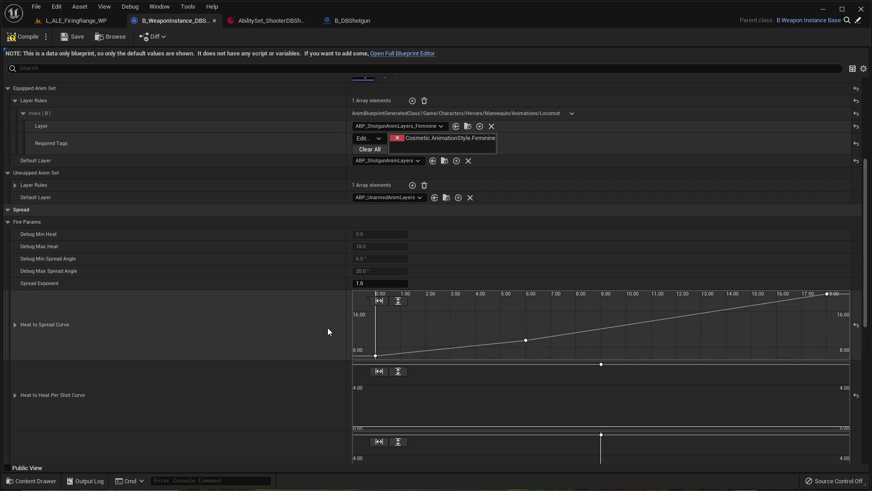
scroll(318, 334, "down", 4)
scroll(159, 320, "down", 2)
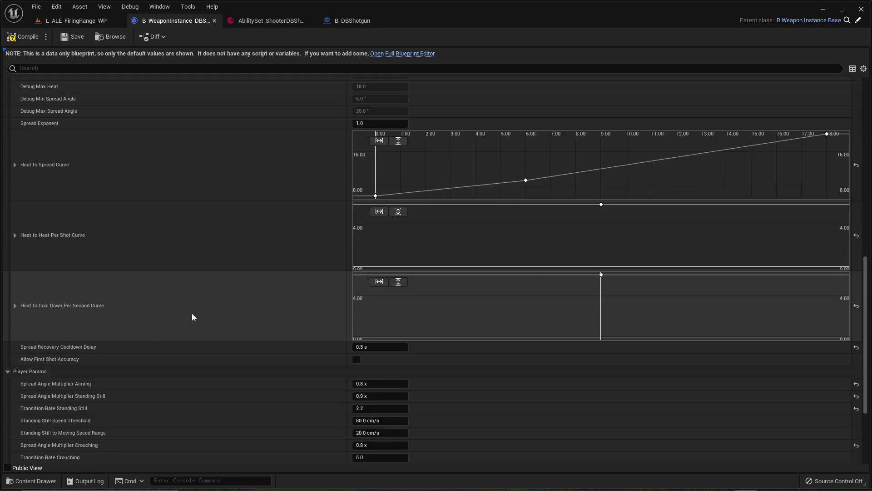
scroll(275, 316, "down", 2)
scroll(103, 325, "down", 2)
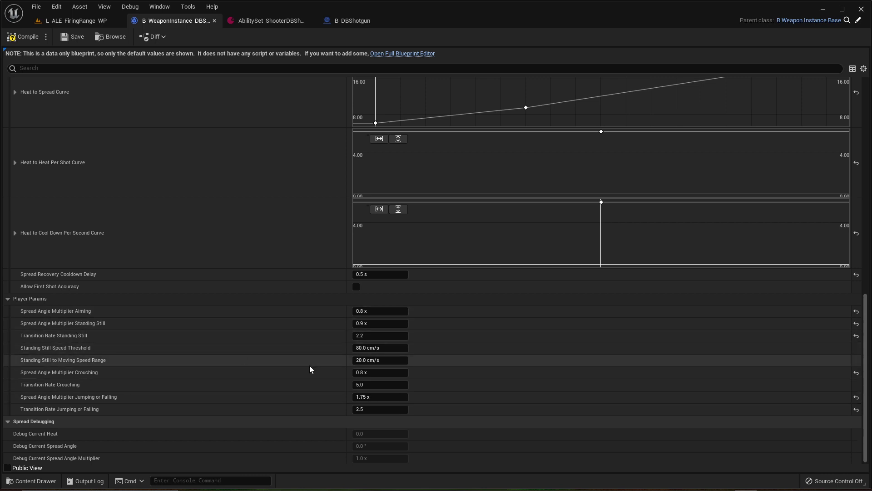
scroll(270, 371, "up", 12)
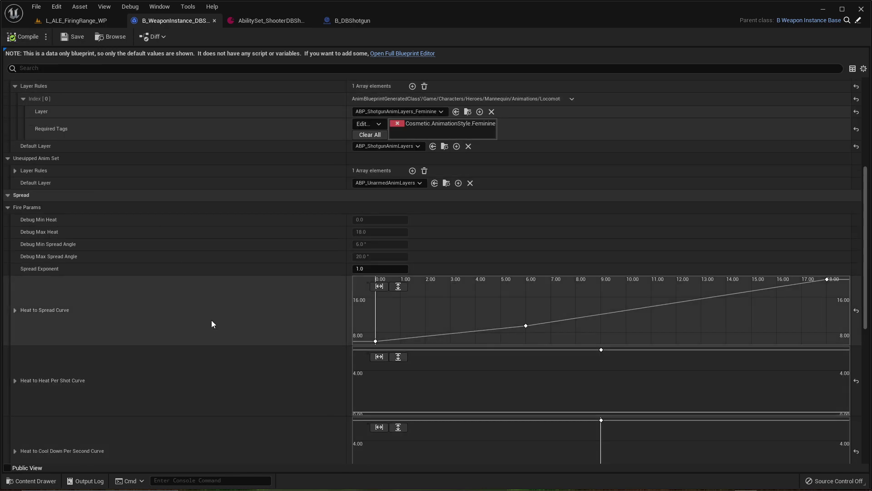
scroll(262, 328, "up", 5)
scroll(311, 283, "up", 6)
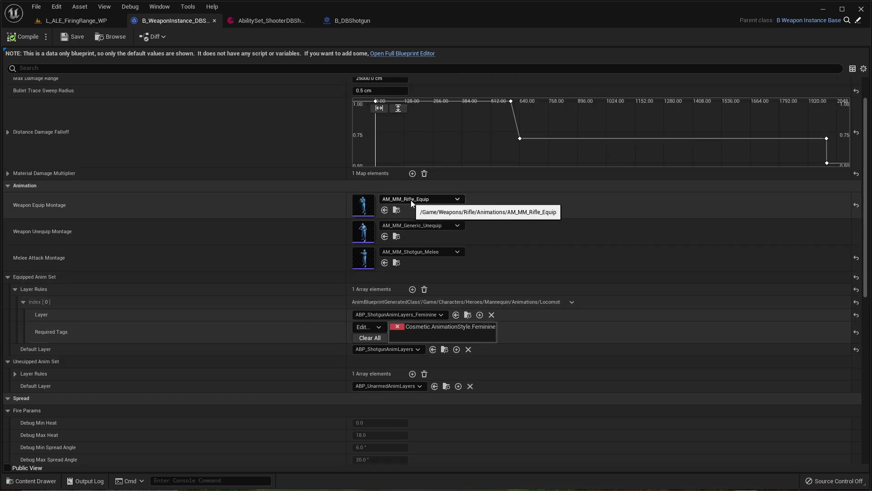
scroll(283, 284, "up", 2)
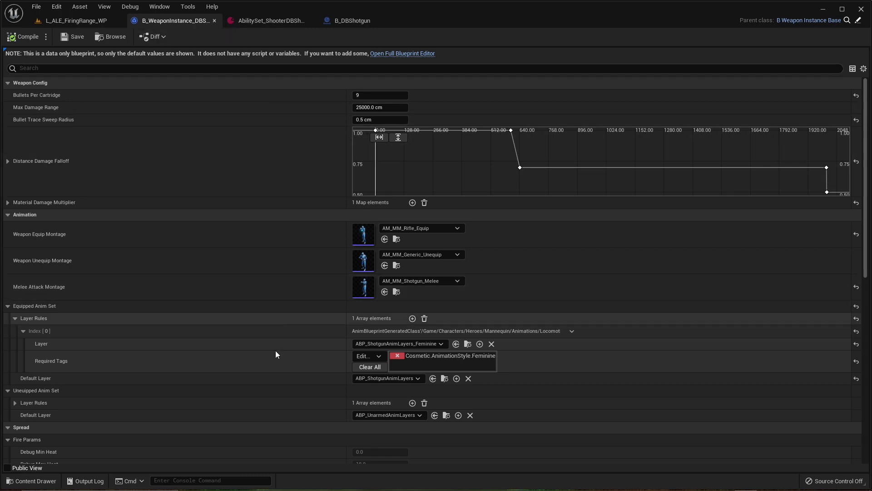
scroll(276, 352, "down", 2)
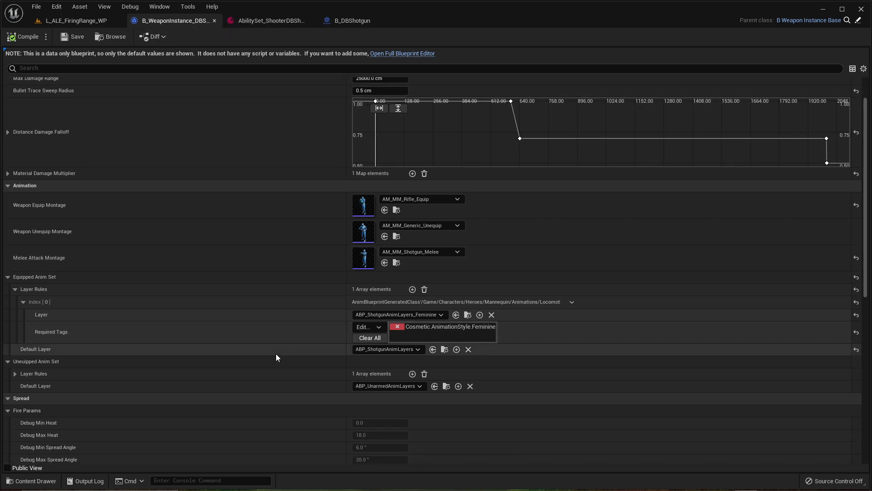
left_click(214, 20)
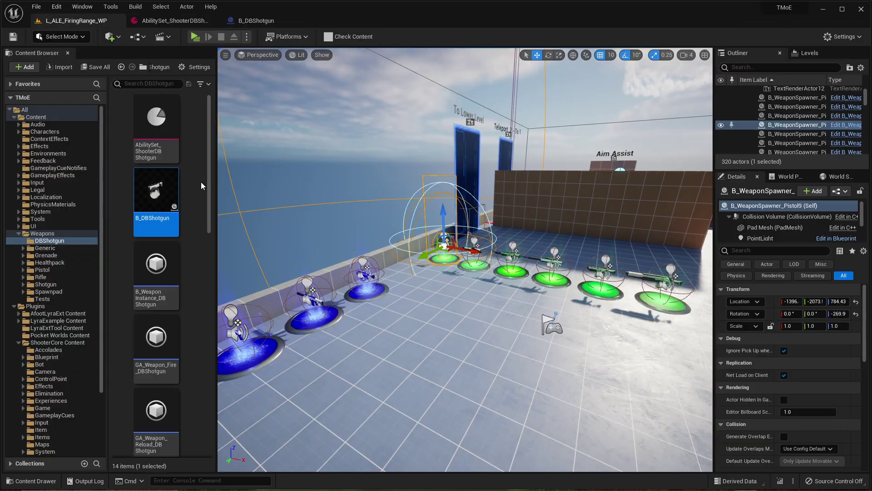
In AbilitySet_ShooterDBShotgun, set the first granted gameplay ability to GA_Weapon_Fire_DBShotgun.
left_click(162, 24)
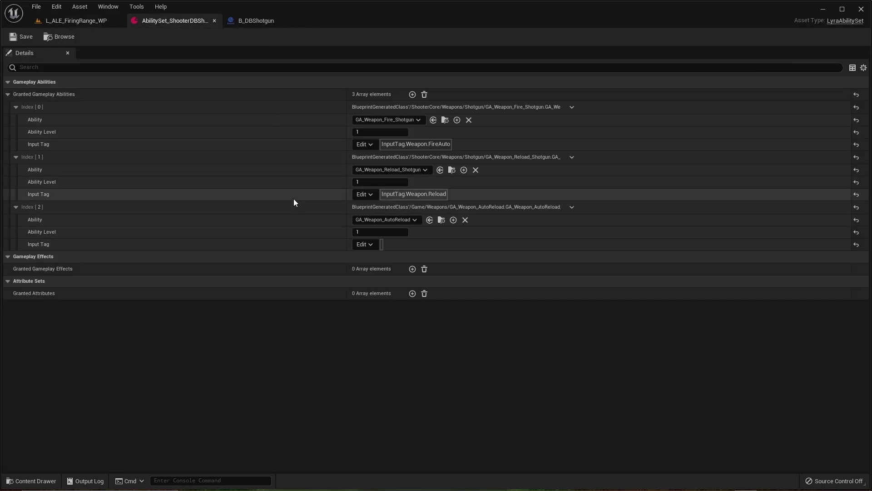
left_click(400, 121)
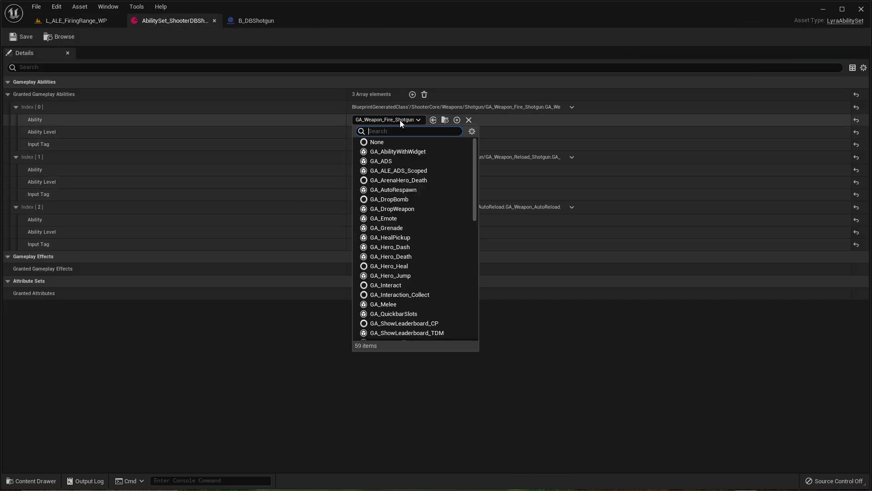
left_click(400, 120)
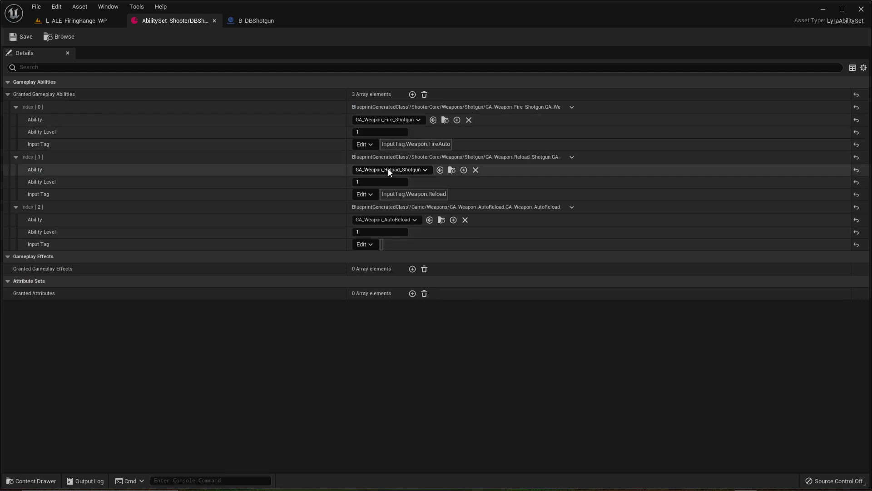
left_click(397, 120)
left_click(397, 120)
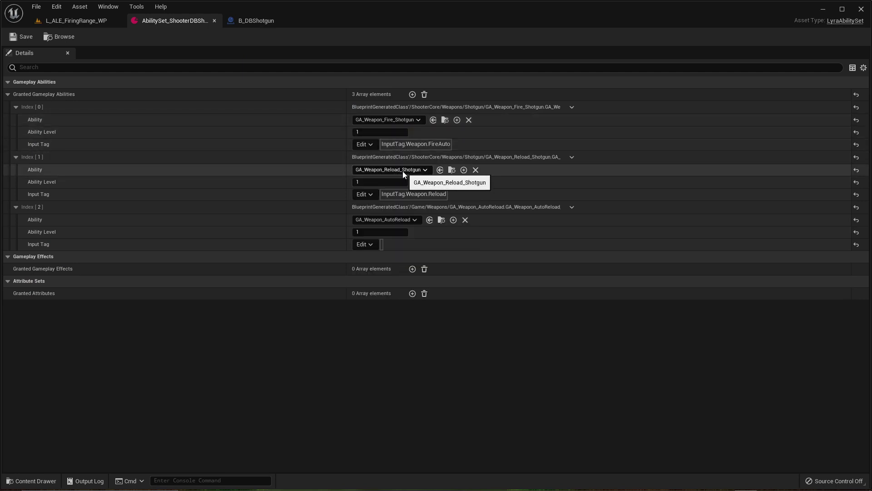
left_click(400, 120)
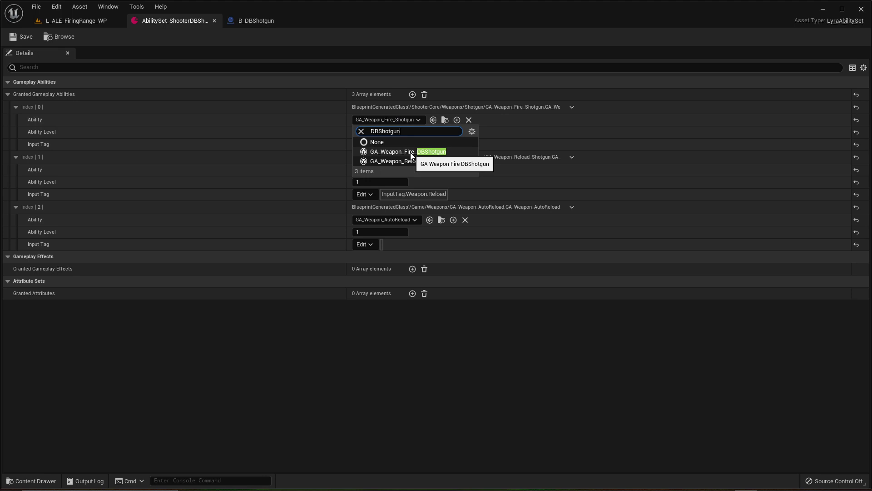
left_click(410, 151)
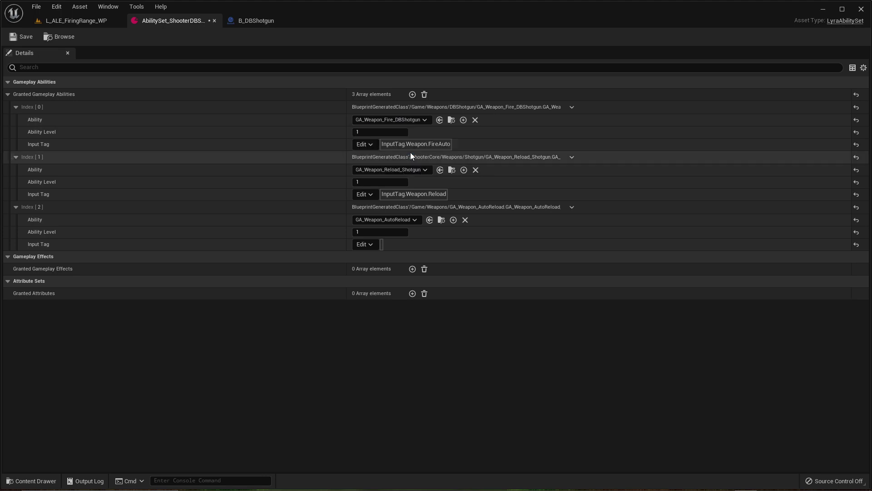
Set the second granted gameplay ability to GA_Weapon_Reload_DBShotgun, save the ability set and return to the level.
left_click(397, 171)
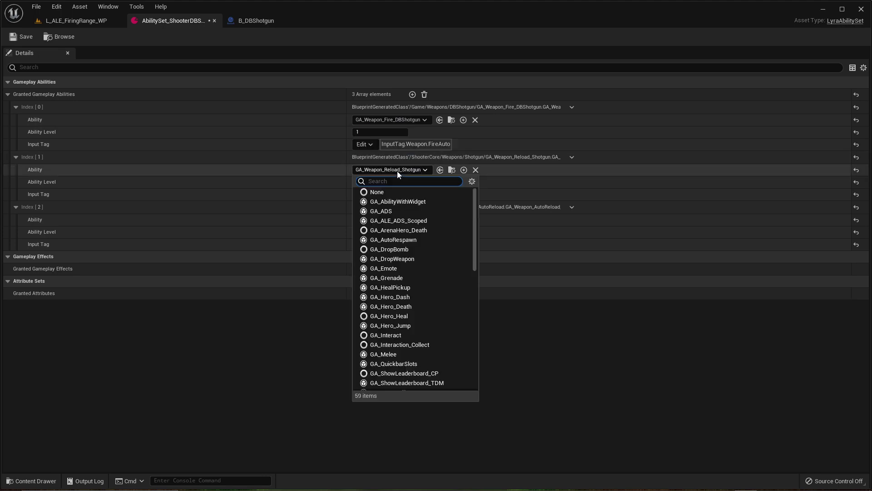
type("DBShotgun")
left_click(414, 210)
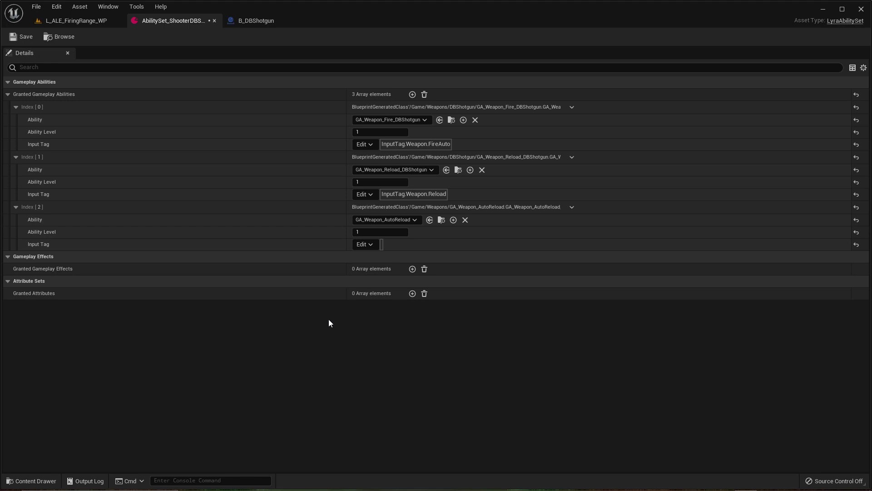
left_click(26, 37)
left_click(75, 21)
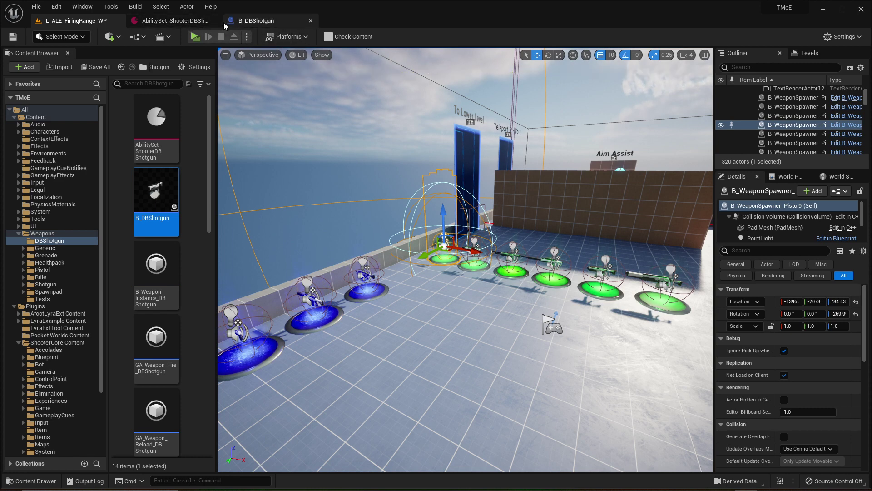
Open AbilitySet_ShooterSniper from the AfootLyraExt Sniper weapon folder, examine its granted abilities including the fourth entry, and close it.
left_click(555, 261)
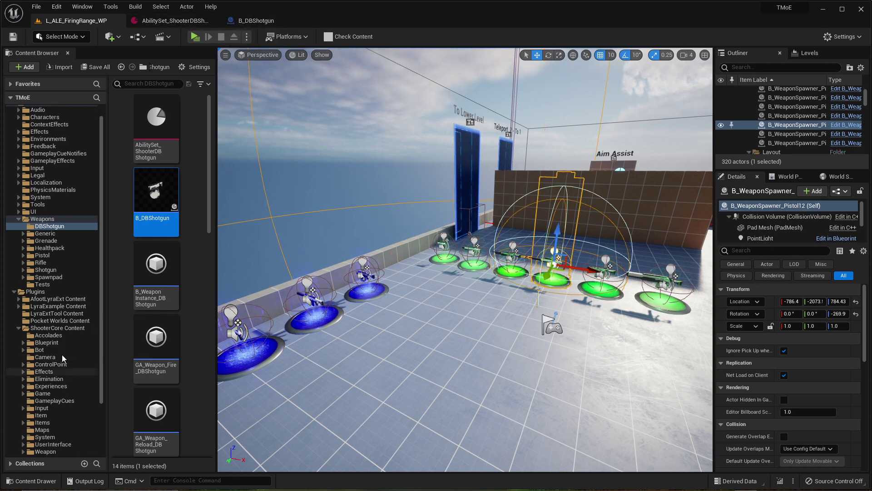
scroll(52, 345, "down", 1)
left_click(18, 298)
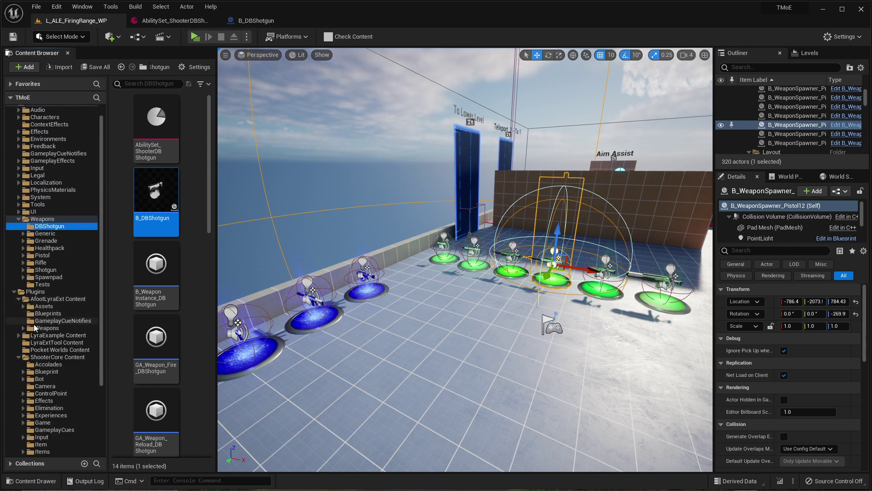
left_click(23, 327)
left_click(48, 371)
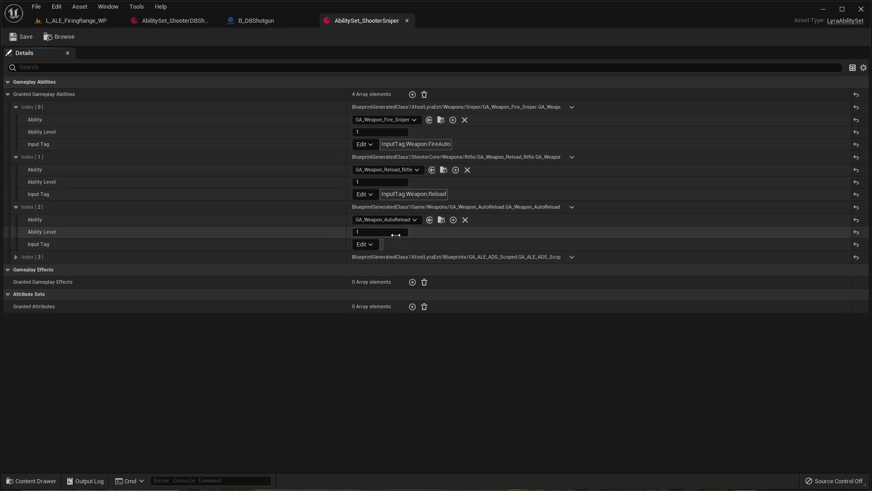
left_click(16, 256)
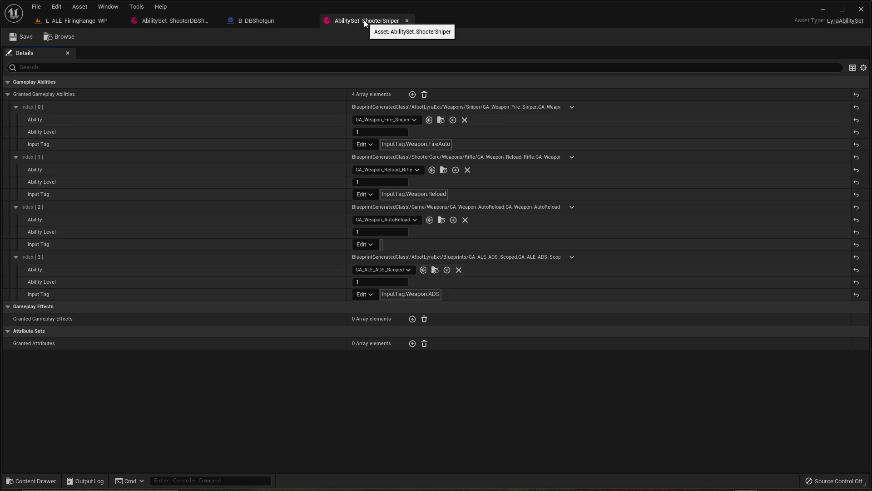
left_click(407, 21)
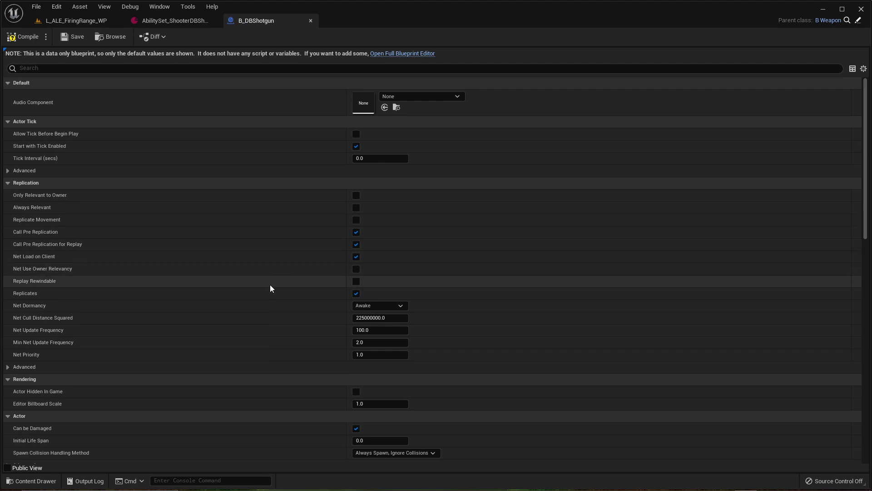
Locate the fire ability referenced in AbilitySet_ShooterDBShotgun and open GA_Weapon_Fire_DBShotgun to view its defaults.
left_click(173, 24)
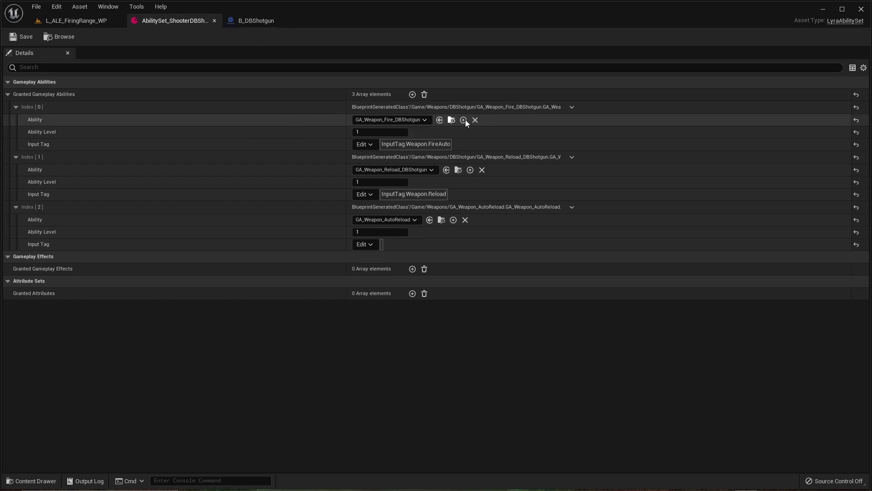
left_click(451, 120)
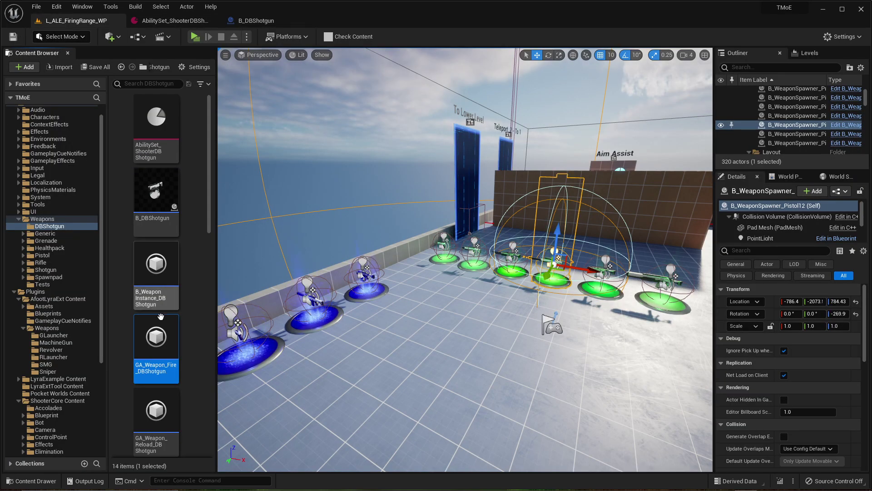
double_click(162, 337)
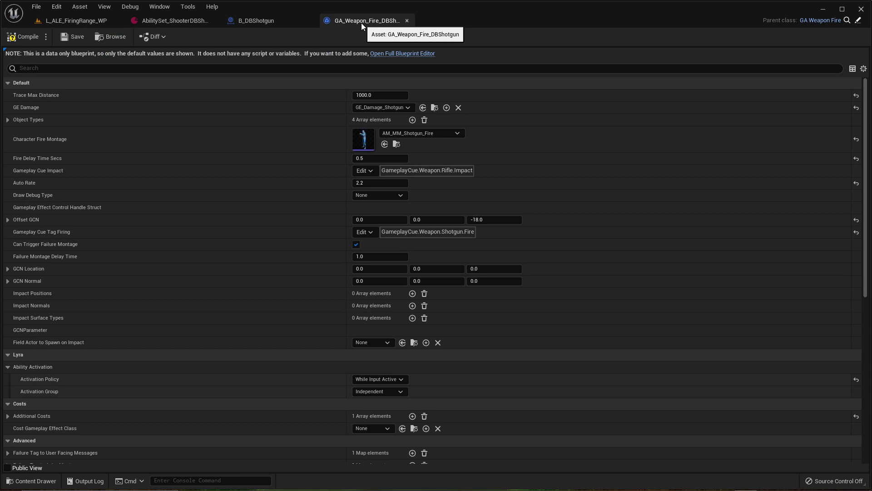
Examine B_DBShotgun's Lyra shell eject, muzzle flash, tracer, muzzle position and fake projectile settings, and review the fire ability's defaults.
left_click(261, 20)
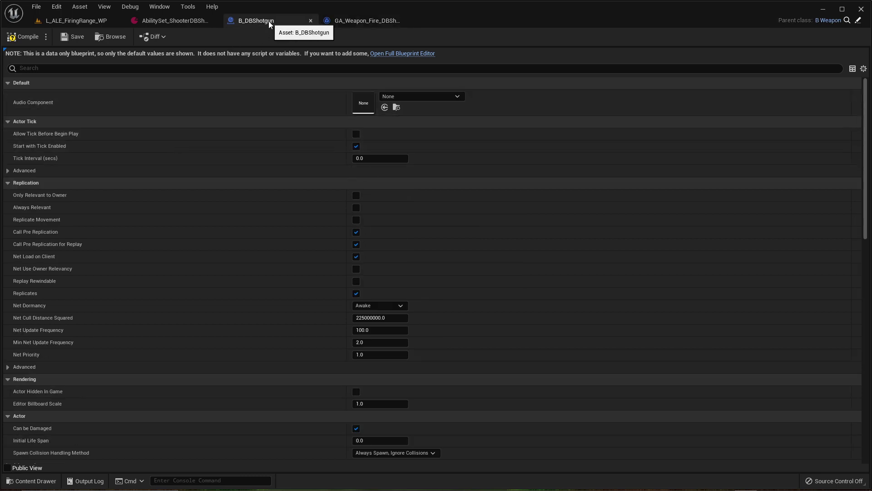
scroll(318, 288, "down", 5)
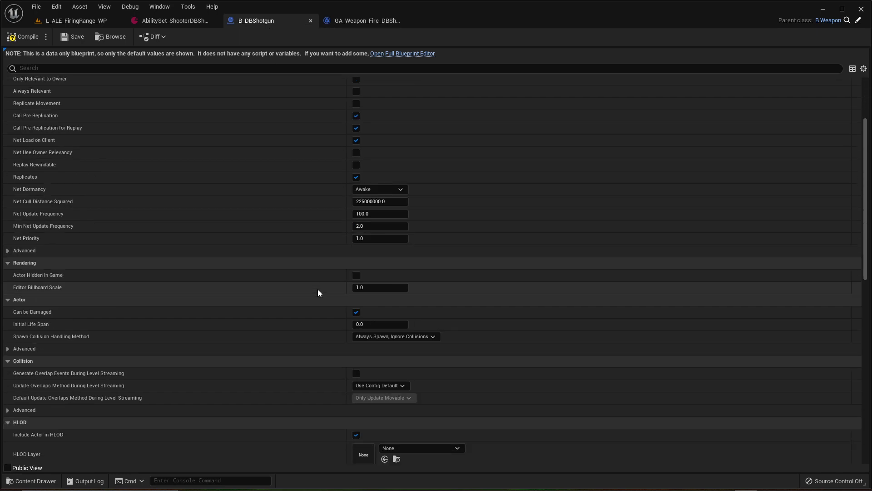
scroll(317, 289, "down", 17)
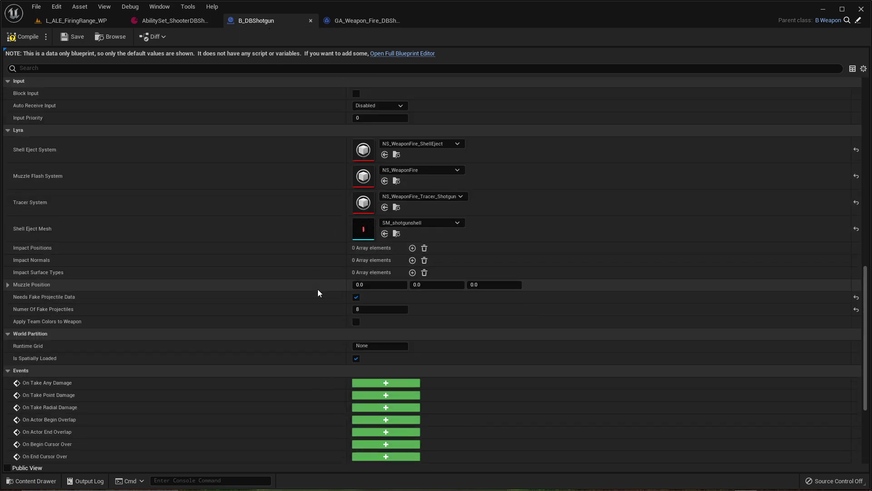
scroll(317, 289, "down", 6)
scroll(315, 277, "up", 10)
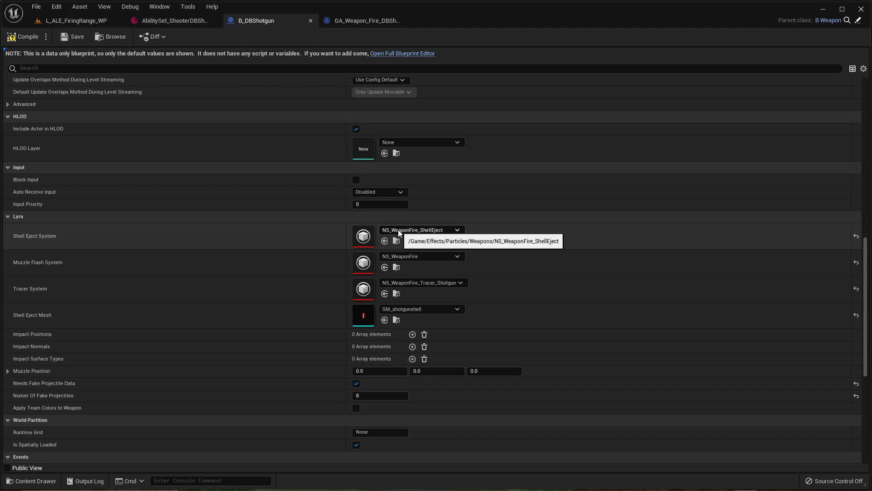
scroll(301, 288, "down", 2)
scroll(301, 288, "up", 2)
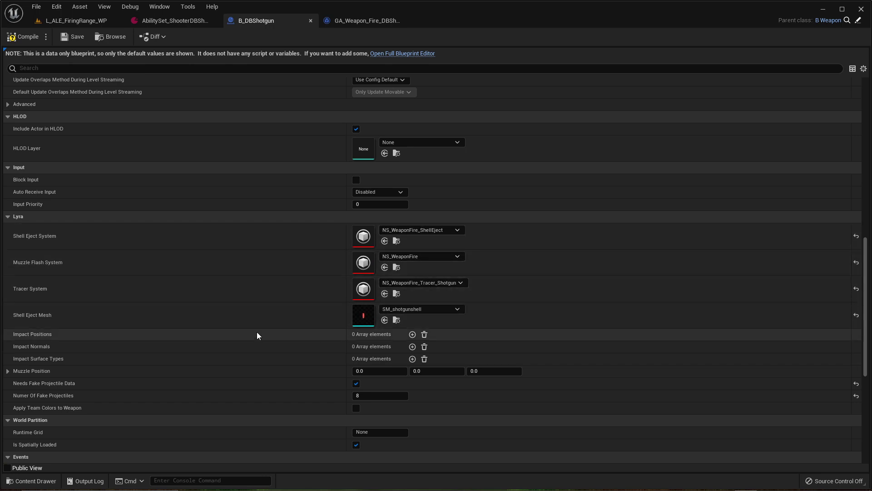
scroll(258, 331, "up", 1)
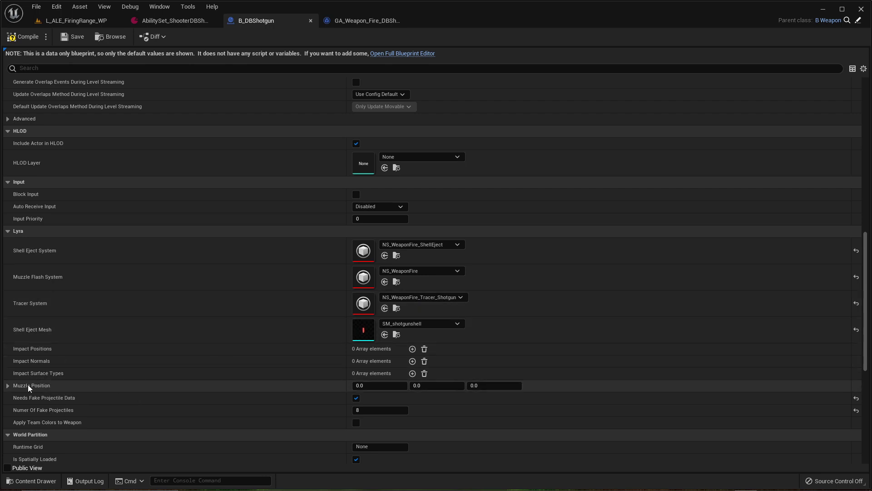
left_click(7, 386)
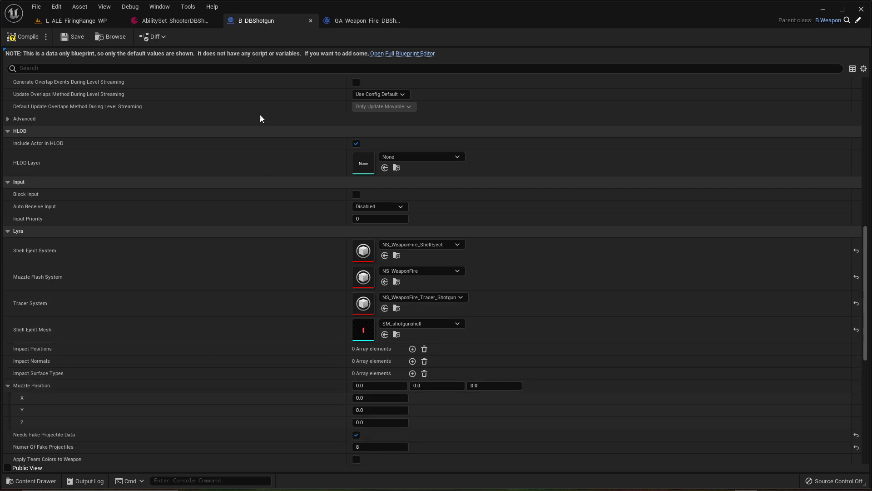
left_click(72, 21)
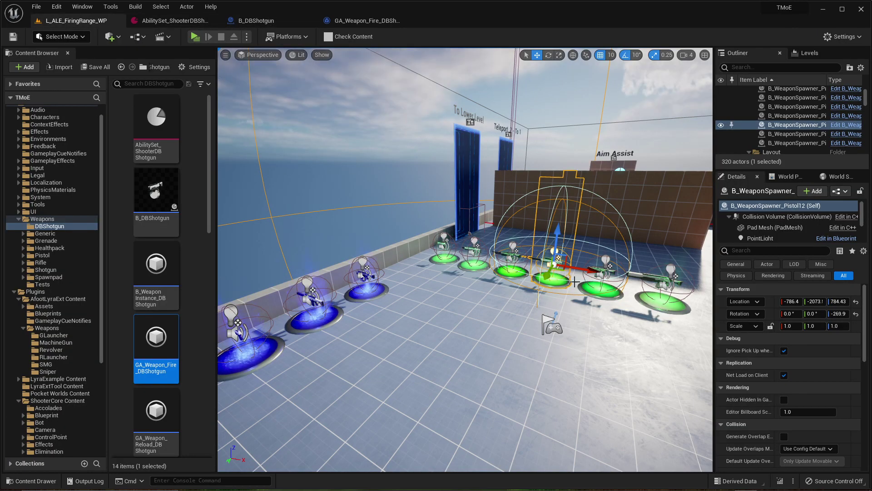
left_click(367, 22)
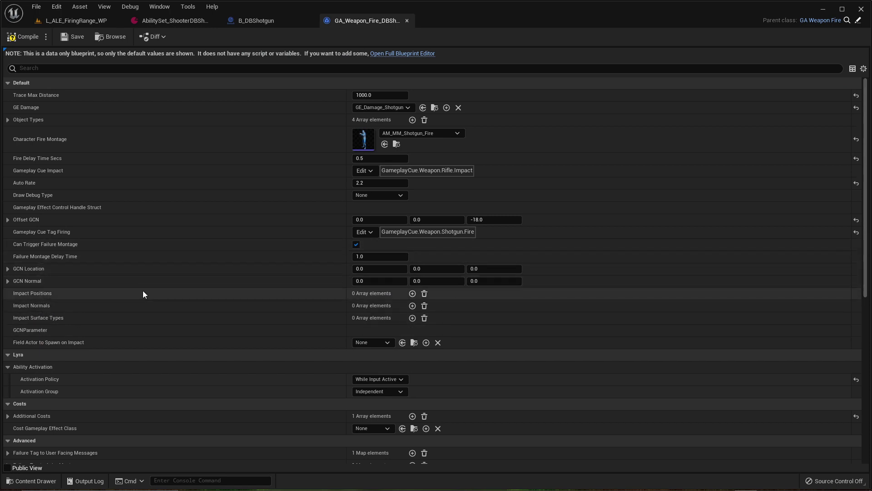
Open B_DBShotgun in the full Blueprint editor and set its SkeletalMesh component's skeletal mesh to SK_DBShotgun.
left_click(262, 22)
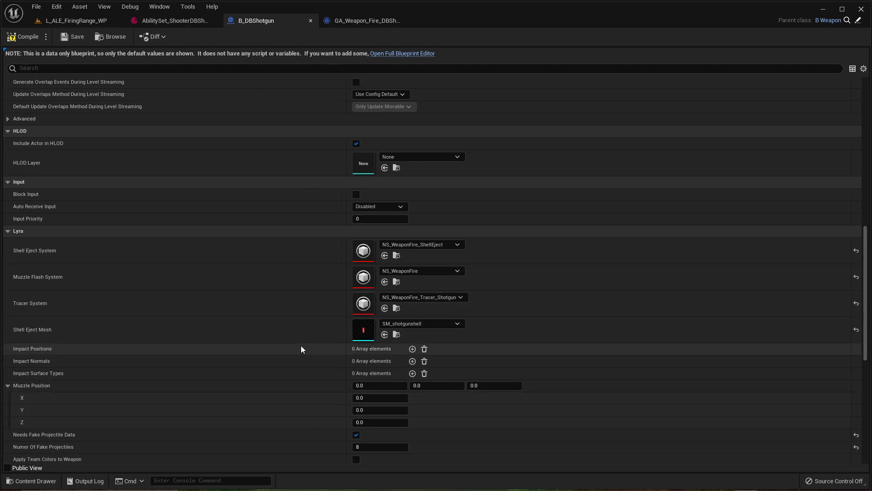
scroll(300, 346, "up", 10)
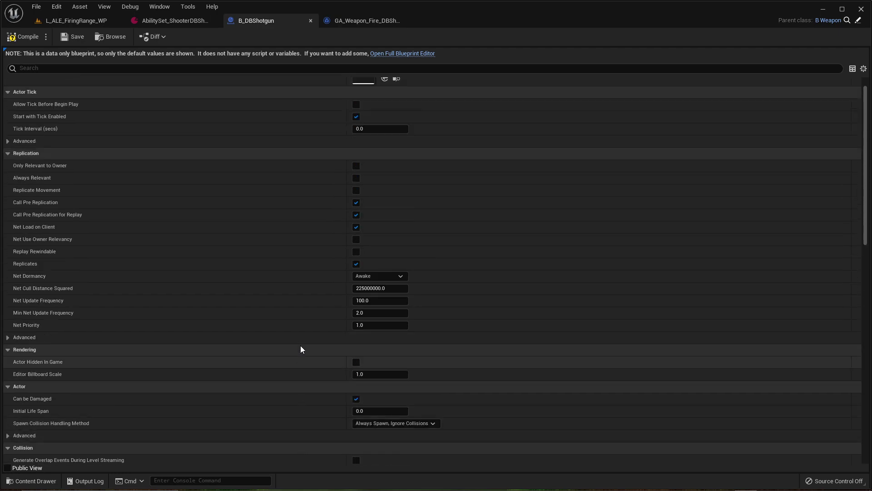
scroll(301, 349, "up", 1)
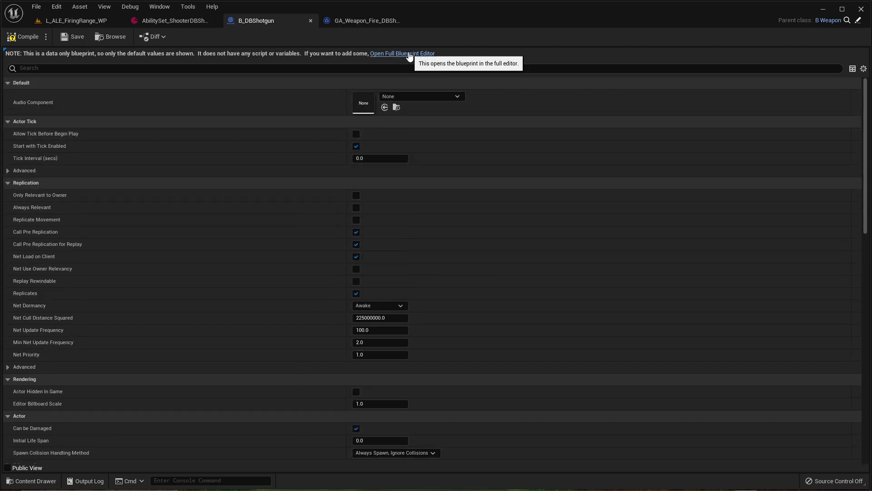
left_click(409, 55)
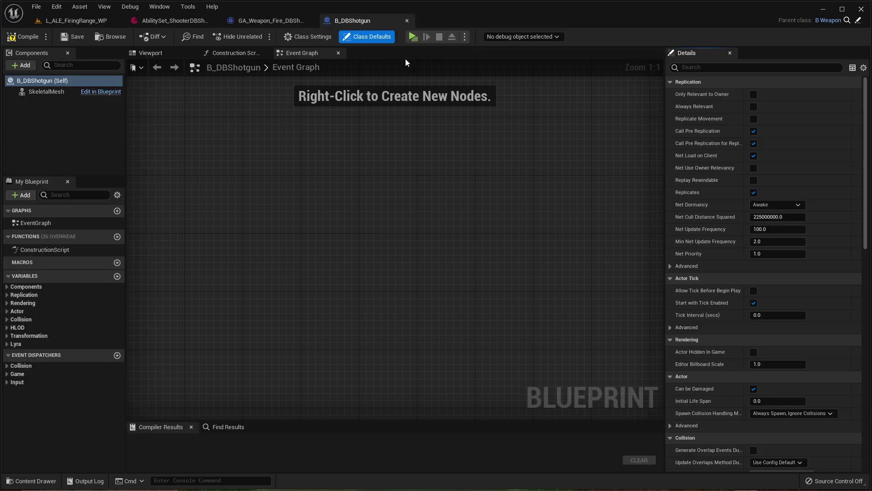
left_click(45, 94)
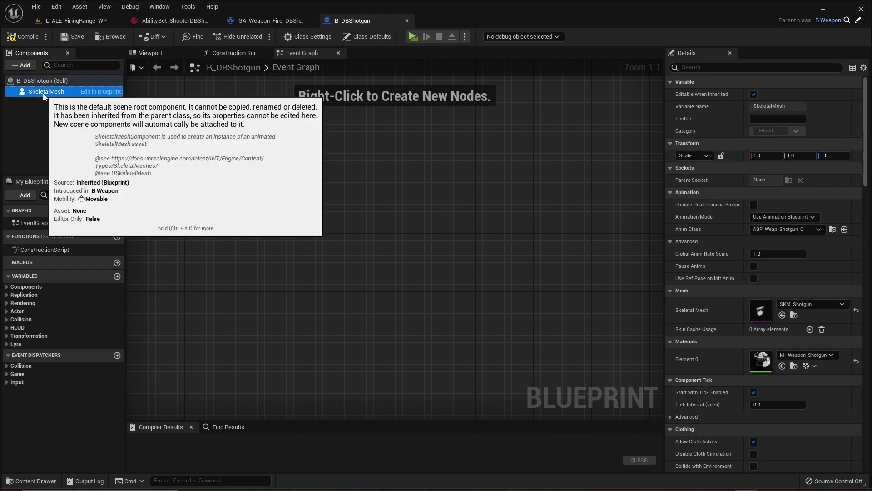
left_click(784, 305)
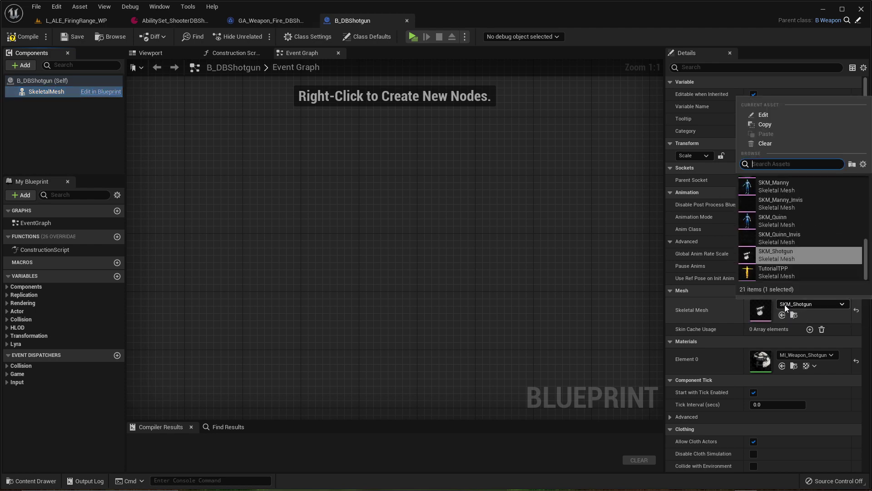
type("DBShotgun")
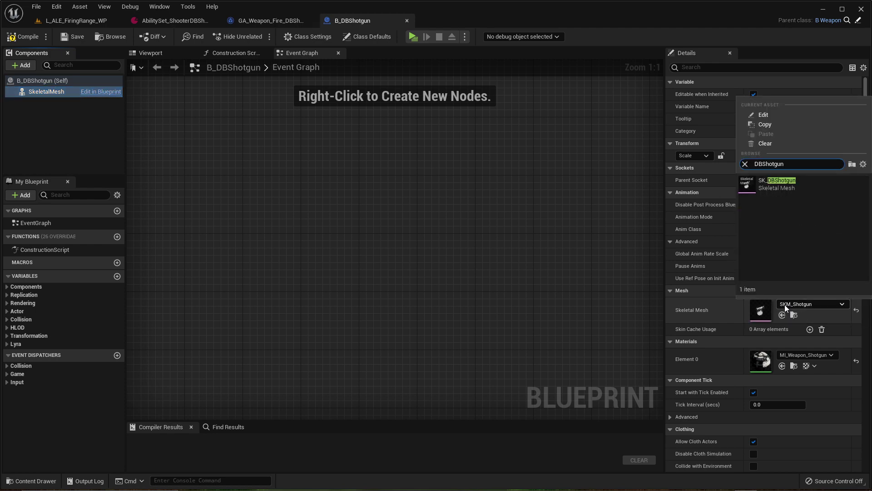
left_click(781, 188)
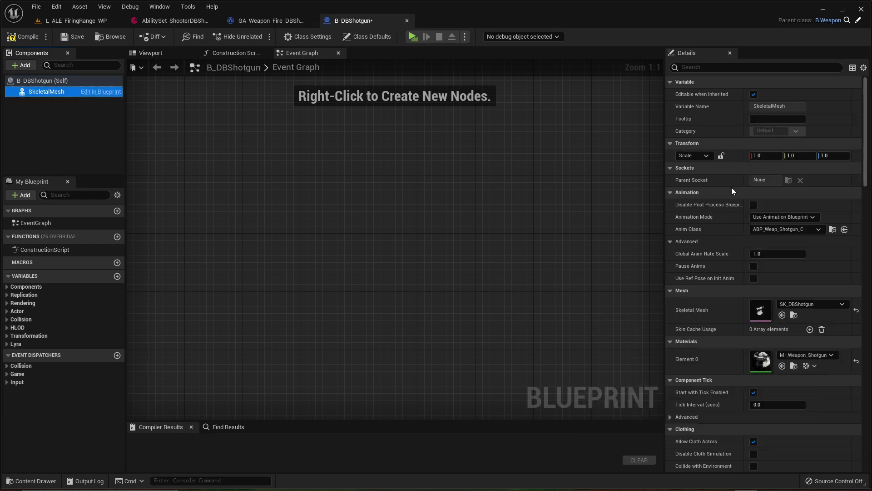
Inspect the shotgun mesh in the B_DBShotgun viewport, and compile and save the blueprint.
left_click(147, 54)
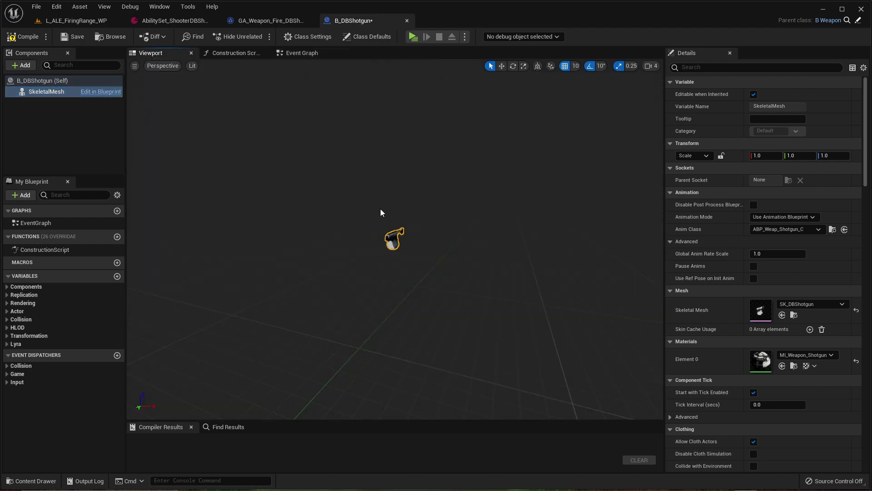
key("f")
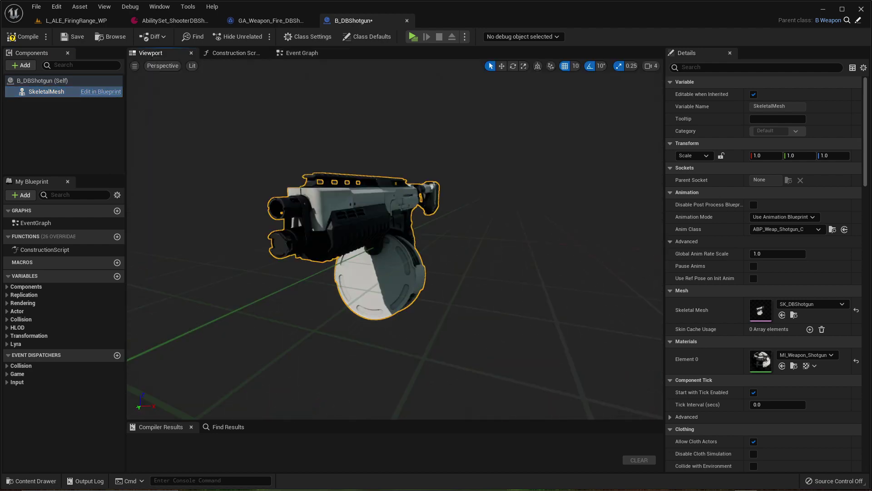
right_click_drag(394, 245, 377, 257)
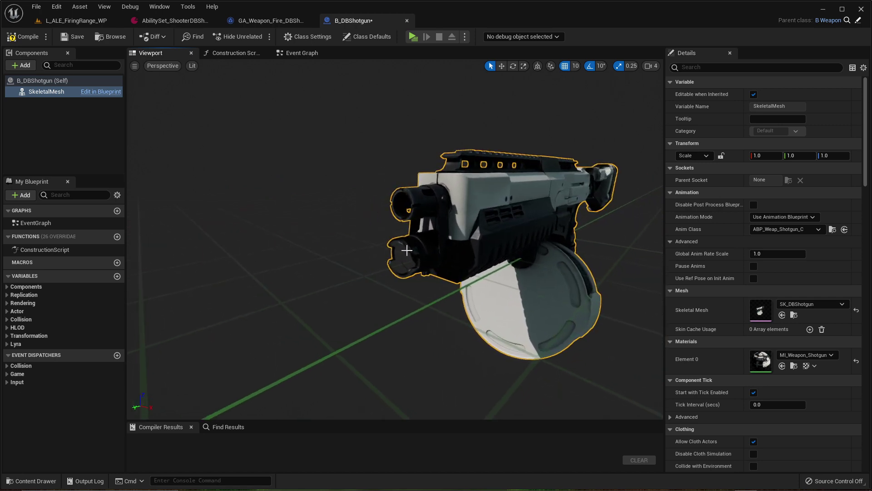
right_click_drag(417, 274, 139, 80)
left_click(25, 37)
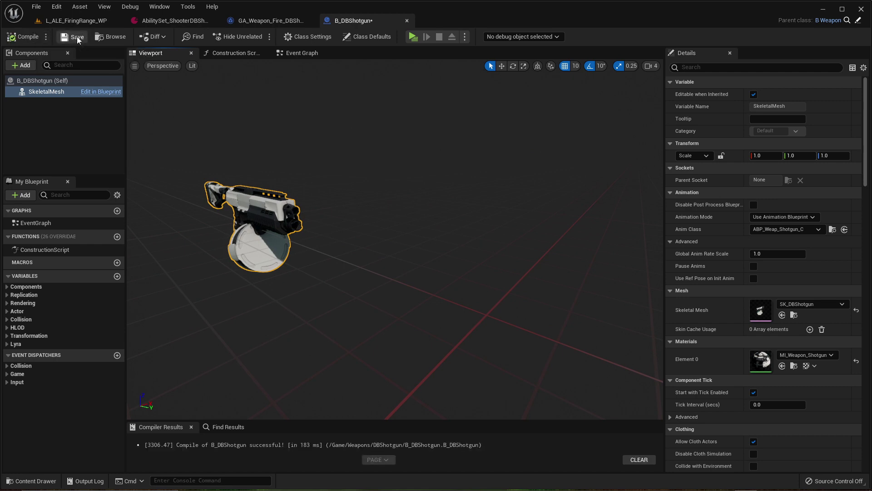
left_click(76, 36)
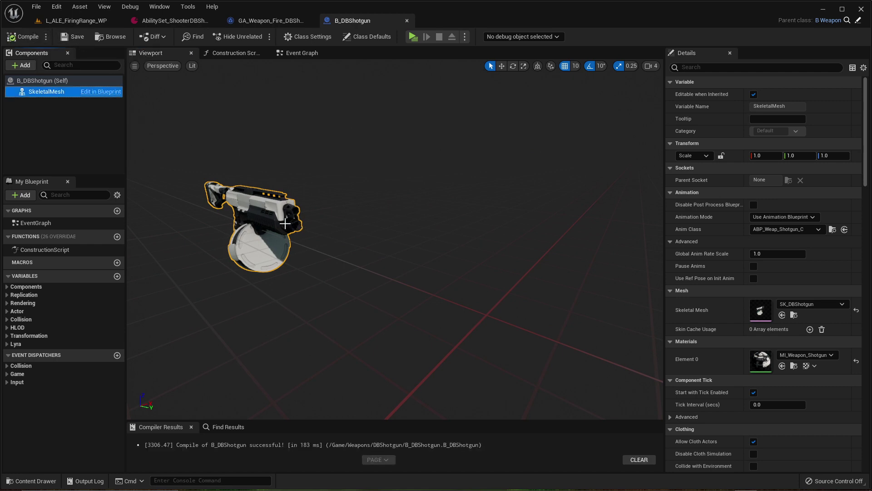
Switch to Blender, open the recent file LyraWeapons.blend and enter Edit Mode on the SKM_Shotgun.002 mesh.
mouse_move(724, 485)
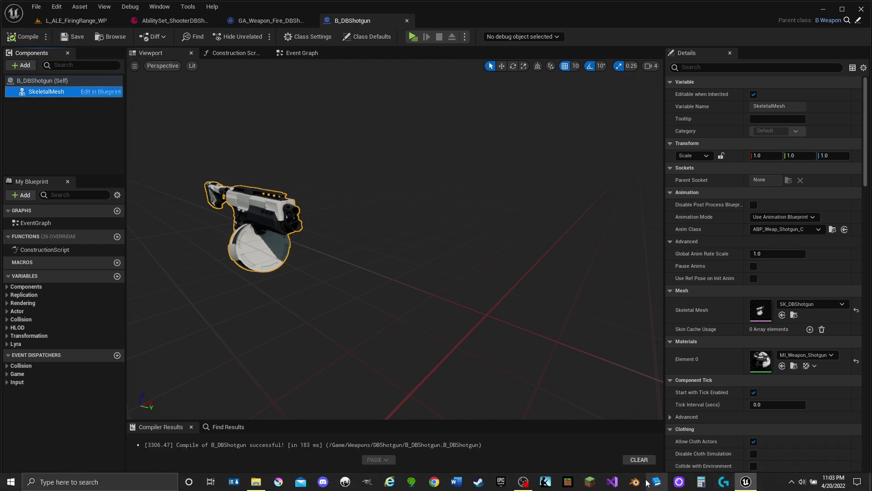
left_click(635, 482)
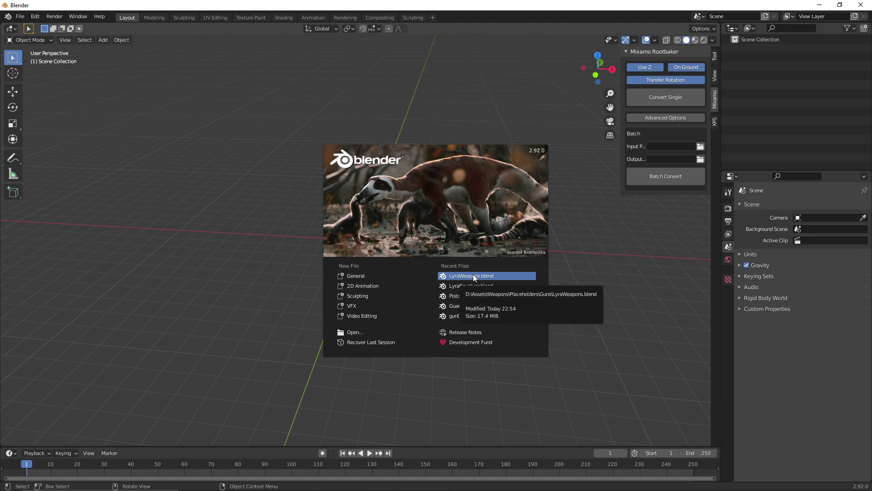
left_click(473, 276)
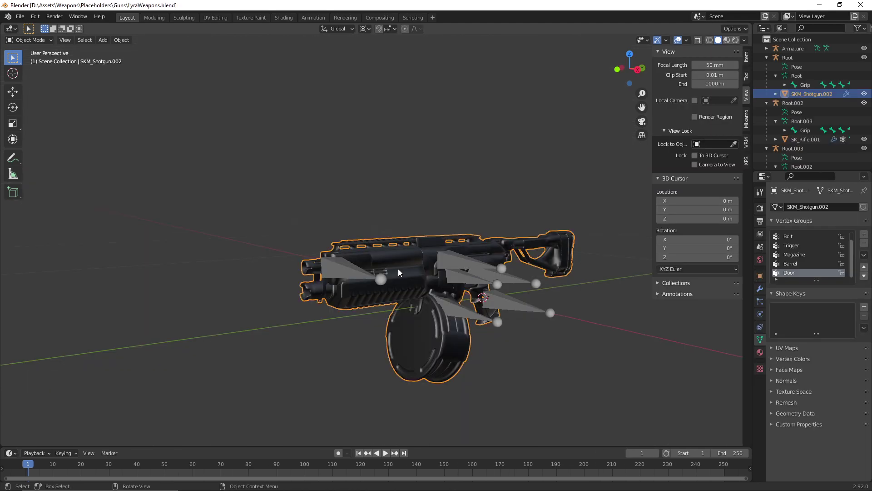
mouse_move(501, 307)
middle_mouse_down()
mouse_move(510, 306)
mouse_move(484, 307)
middle_mouse_up()
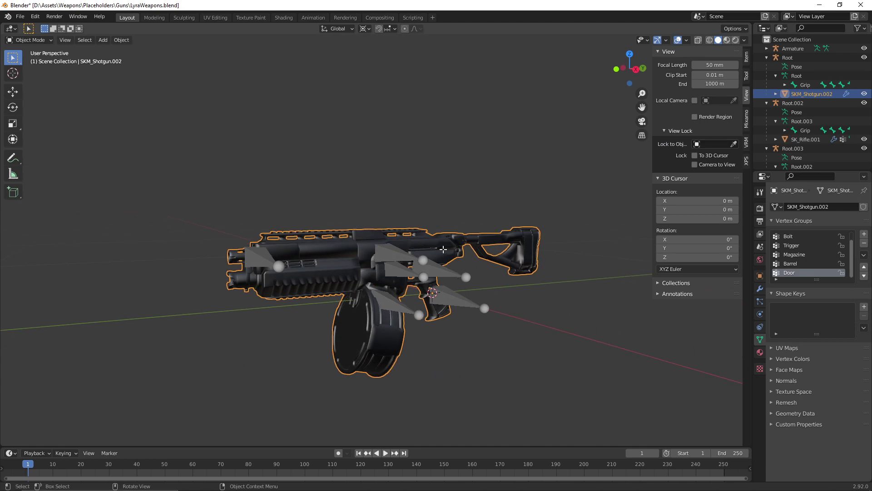
key("Tab")
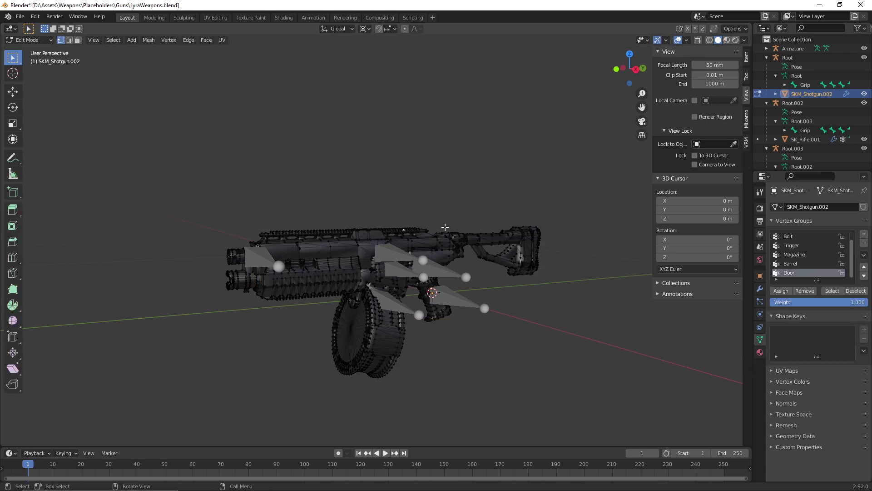
Select the vertices on top of the shotgun's receiver just ahead of the stock, and turn on X-ray display.
scroll(443, 227, "up", 8)
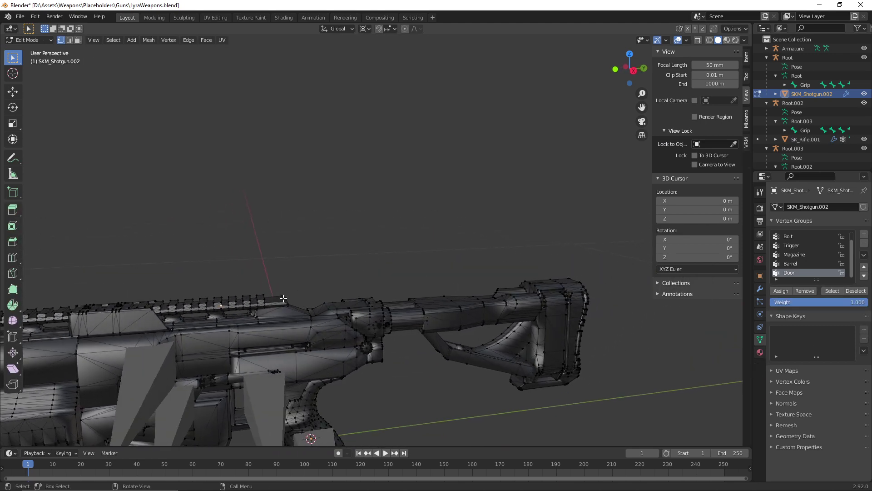
left_click(286, 297, "shift")
left_click(326, 305)
key("g")
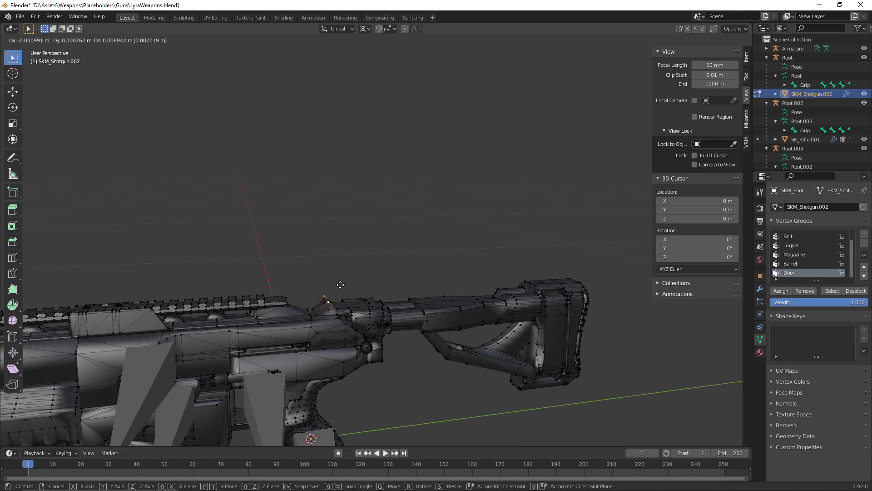
key("Escape")
key("alt+z")
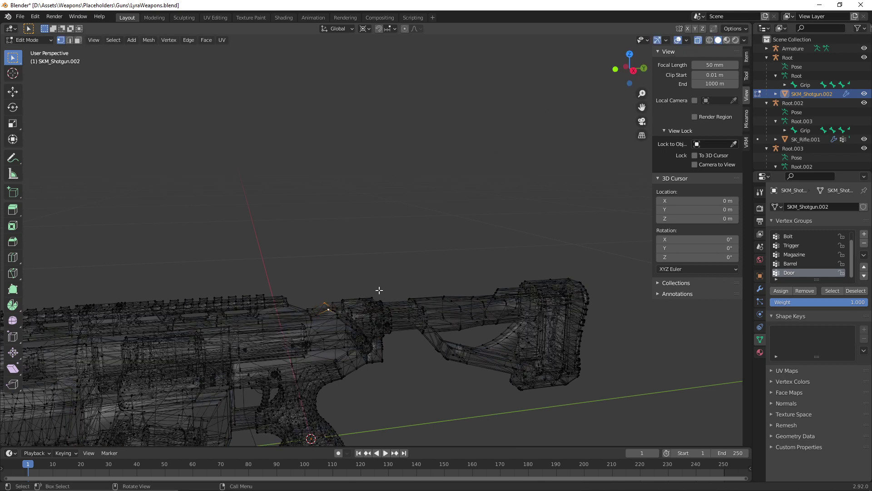
In the right orthographic view, move the selected vertices upward to form a pointed spike above the receiver.
middle_click_drag(323, 293, 322, 286)
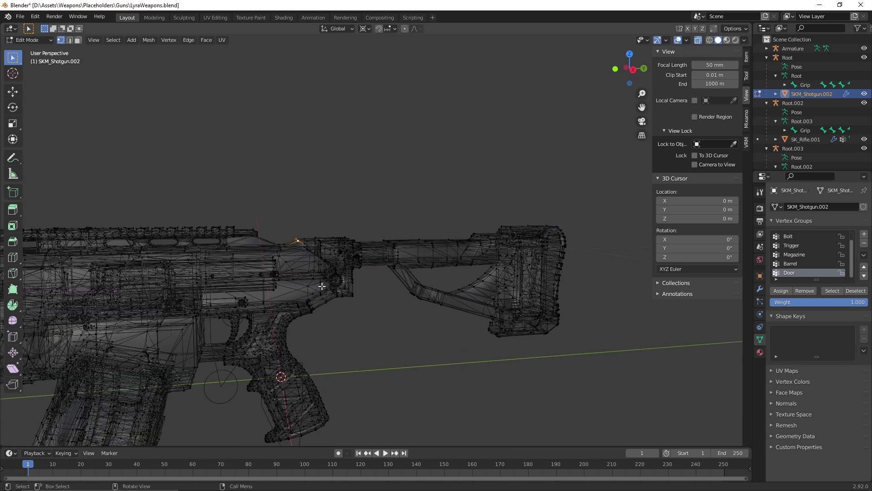
key("KP_3")
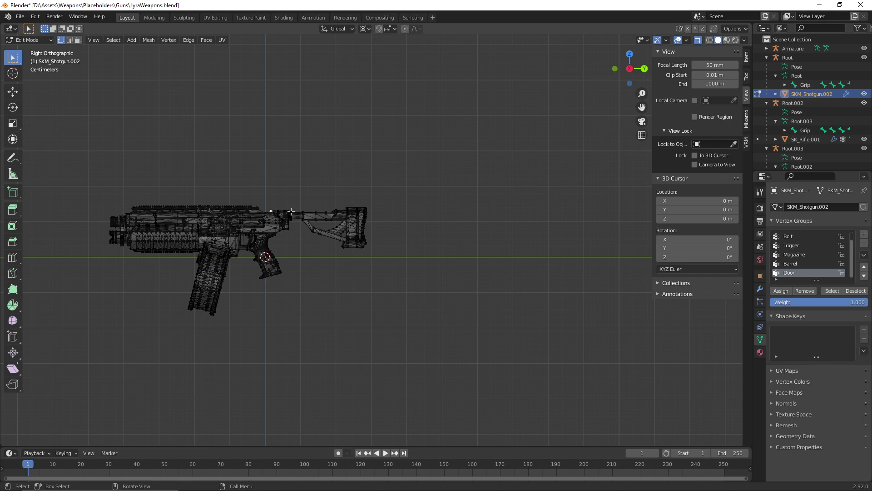
scroll(291, 211, "up", 5)
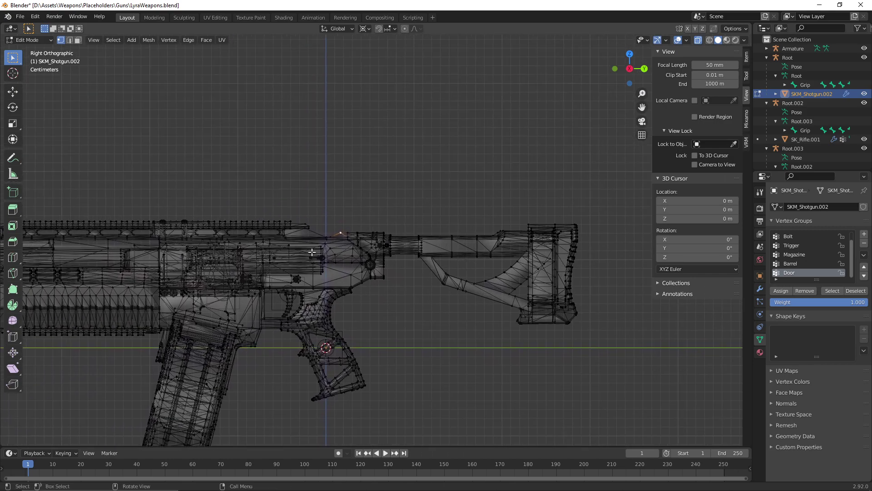
scroll(326, 250, "down", 2)
scroll(328, 251, "up", 4)
scroll(330, 253, "up", 2)
key("c")
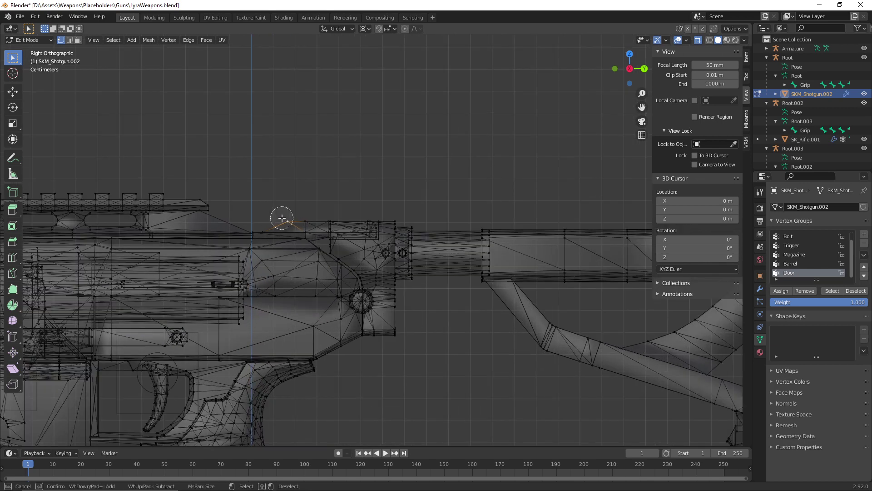
key("Escape")
key("g")
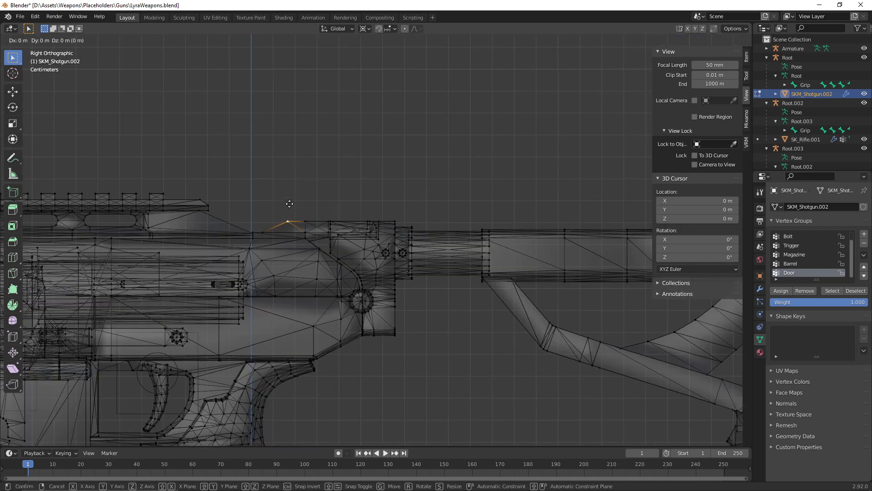
left_click(276, 179)
scroll(289, 213, "down", 5)
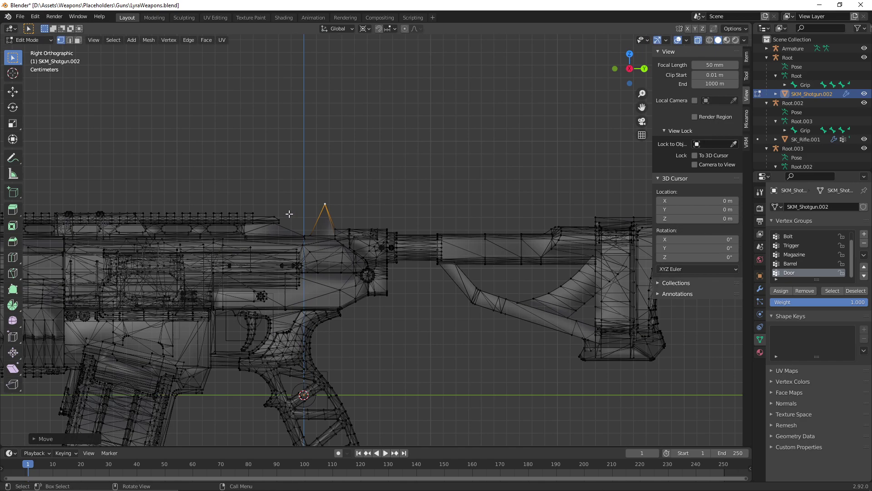
middle_click_drag(288, 201, 290, 207)
scroll(290, 207, "down", 6)
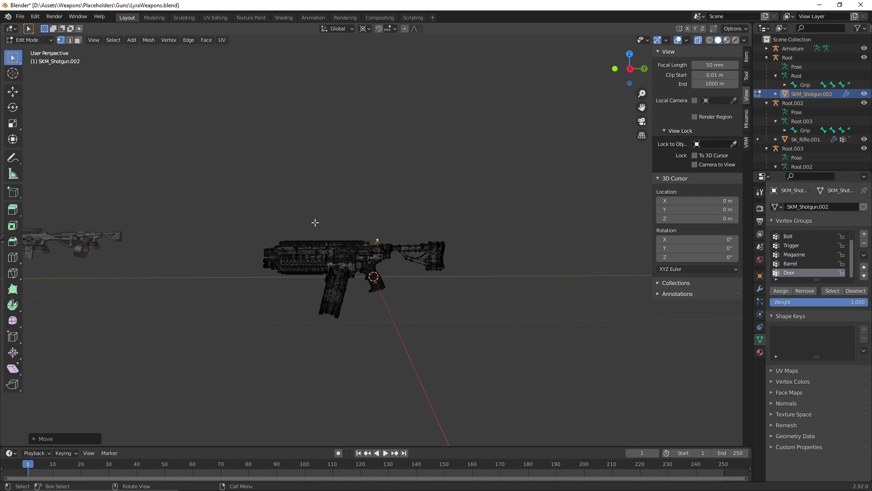
Return to Object Mode, turn off X-ray display, and select the Root armature together with the SKM_Shotgun.002 mesh.
key("Tab")
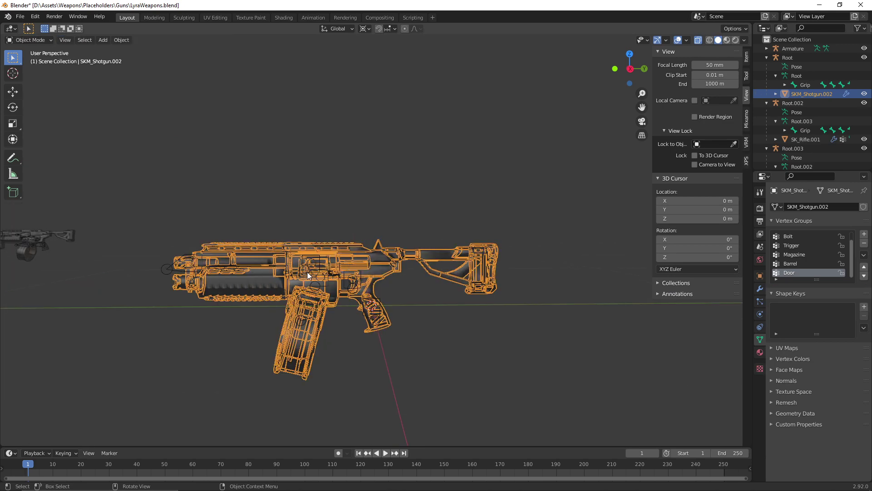
left_click(307, 271)
middle_click_drag(356, 283, 405, 284)
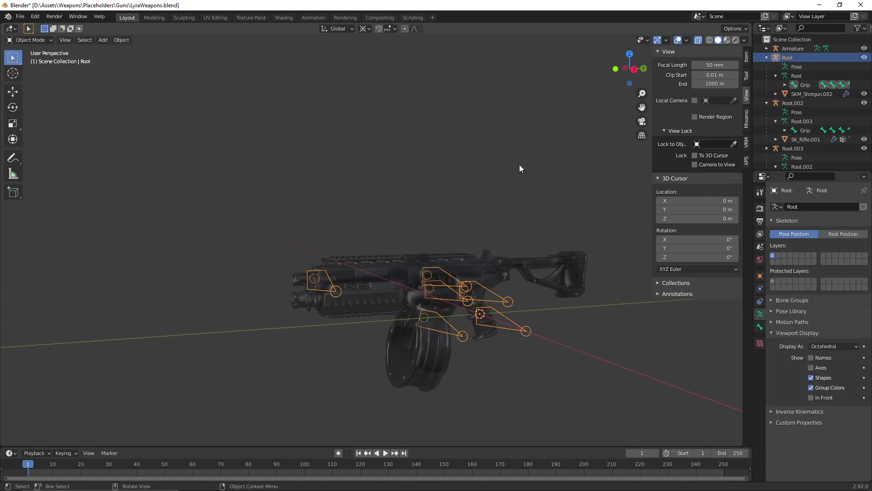
left_click(697, 40)
left_click(377, 282)
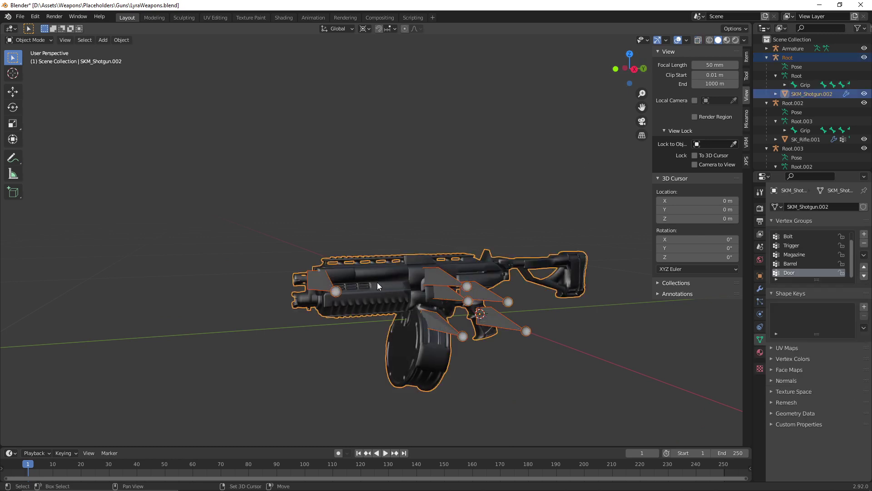
Export only the selected objects as FBX, overwriting SK_DBShotgun.fbx in the D:\UE4\TMoE\ExternalContent\Imports folder.
left_click(21, 17)
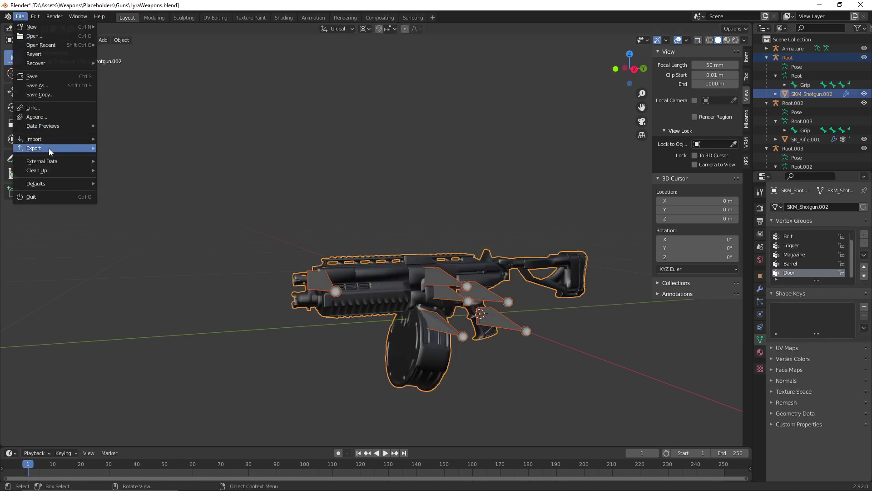
mouse_move(50, 150)
left_click(143, 208)
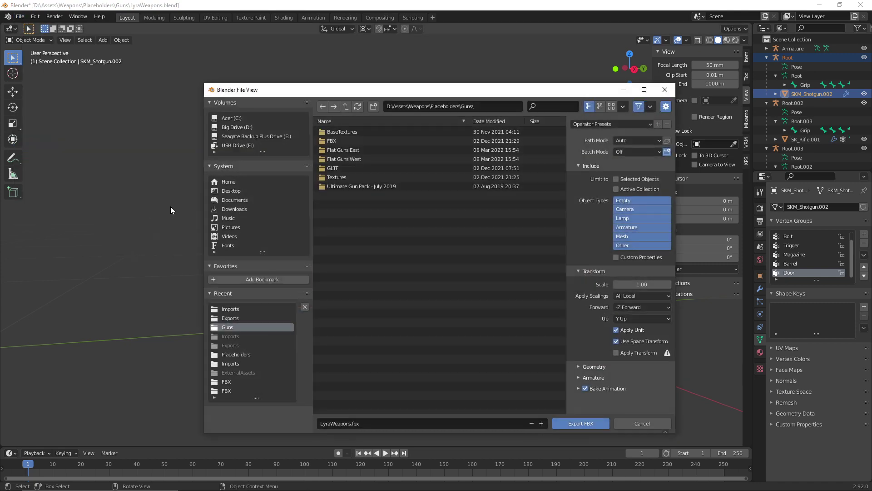
left_click(232, 309)
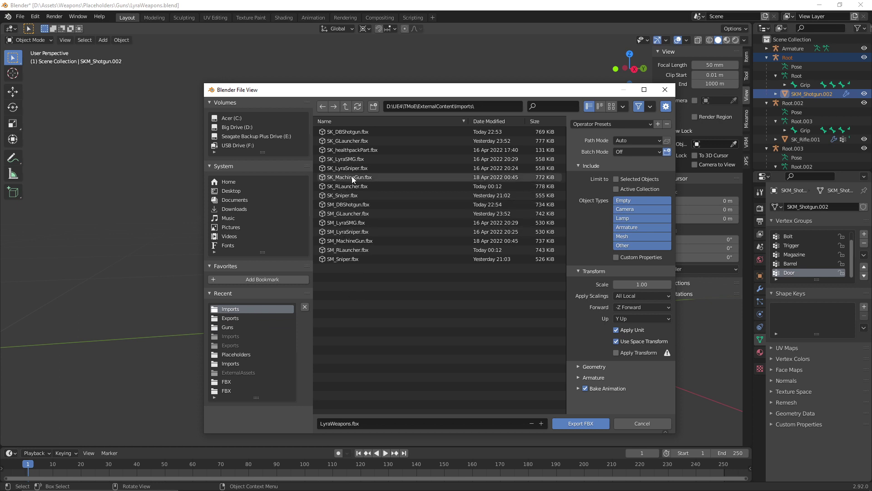
left_click(350, 133)
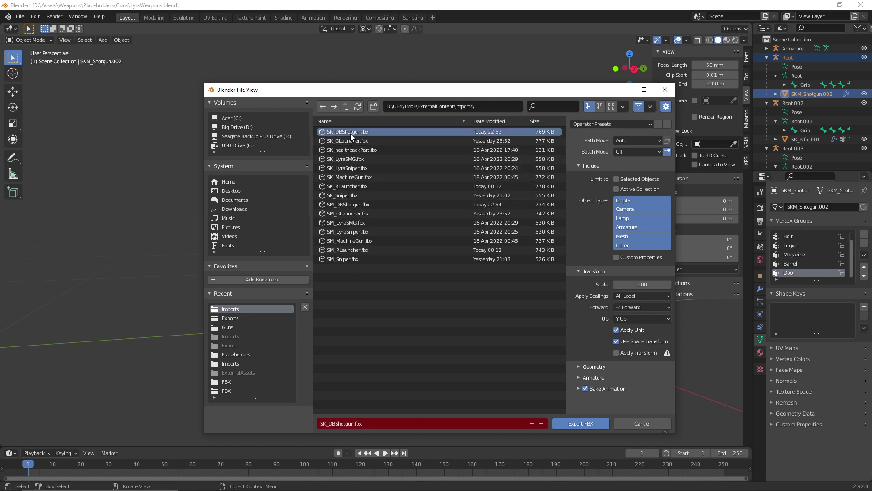
left_click(575, 377)
scroll(604, 394, "down", 2)
scroll(611, 382, "up", 2)
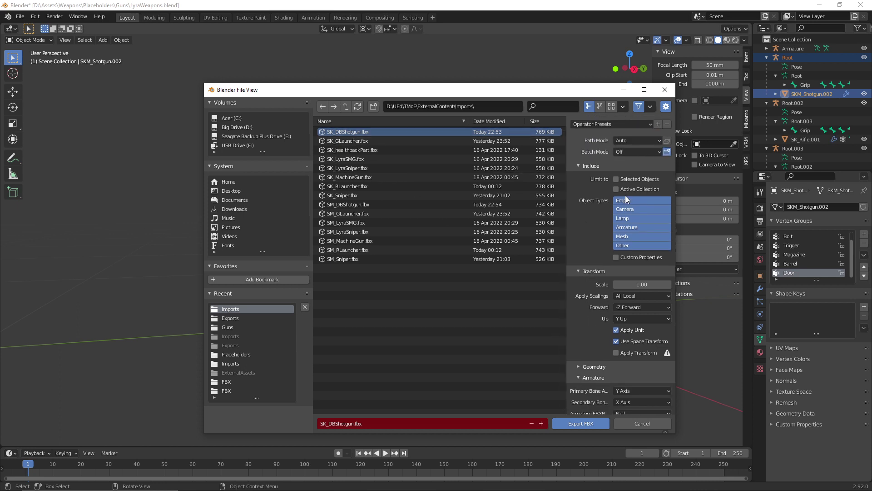
left_click(619, 179)
left_click(568, 423)
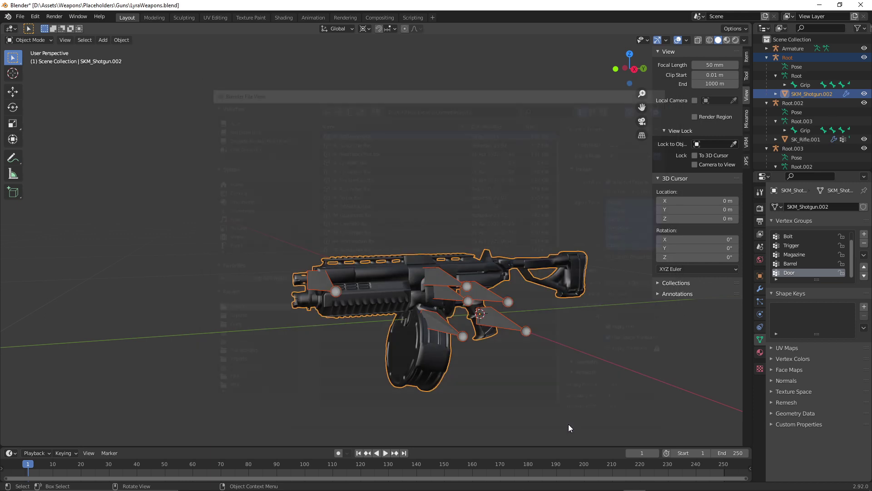
Switch to Unreal Editor, locate and open the SK_DBShotgun skeletal mesh from B_DBShotgun, and reimport its base mesh.
left_click(745, 482)
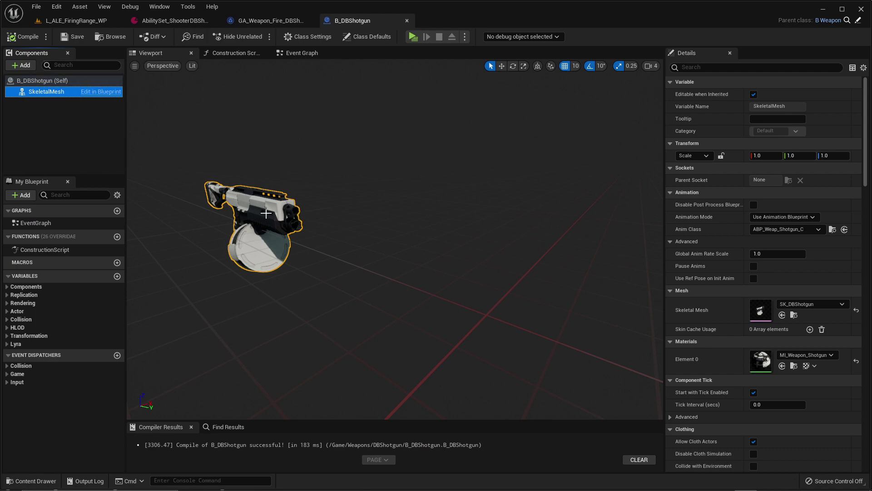
left_click(794, 315)
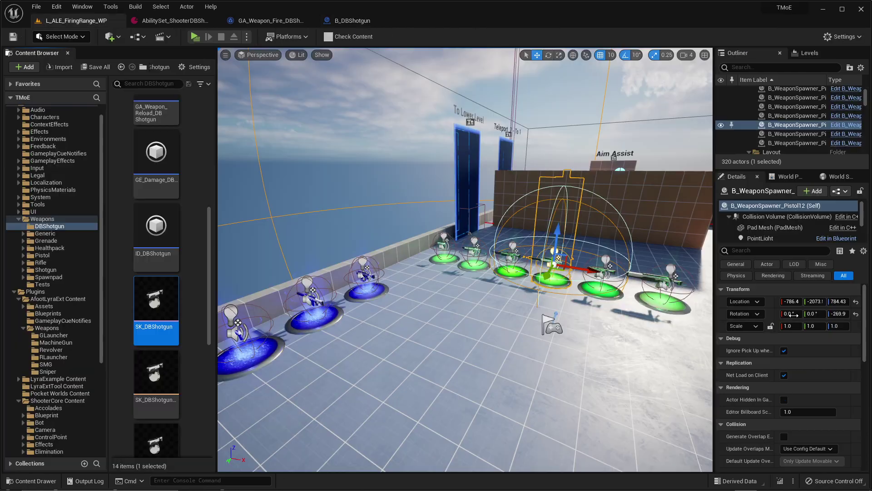
double_click(155, 314)
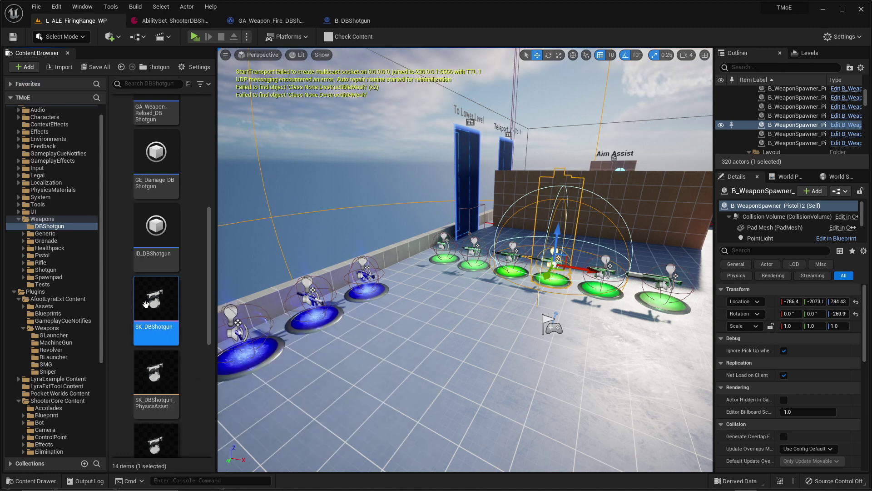
mouse_move(426, 205)
right_mouse_down()
mouse_move(268, 198)
mouse_move(438, 210)
right_mouse_up()
key("d")
key("w")
key("s")
left_click(260, 38)
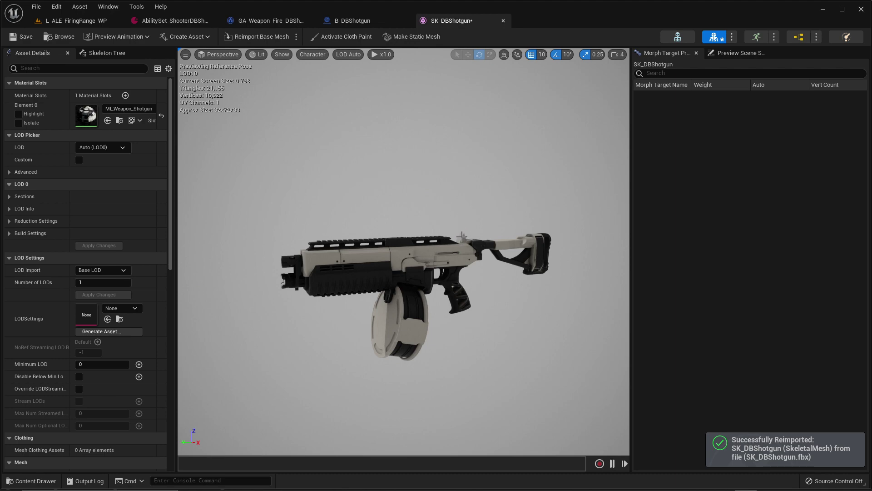
Inspect the reimported mesh in the B_DBShotgun viewport and compile the blueprint.
left_click(352, 21)
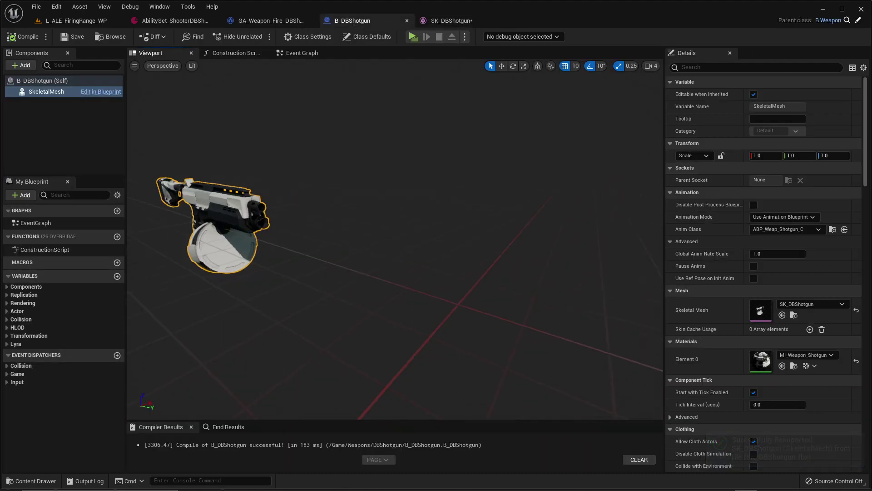
key("f")
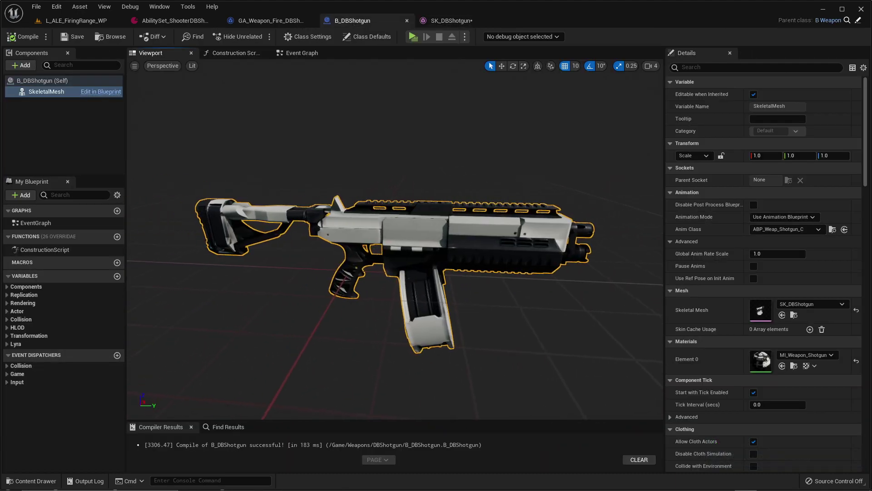
right_click_drag(396, 239, 513, 243)
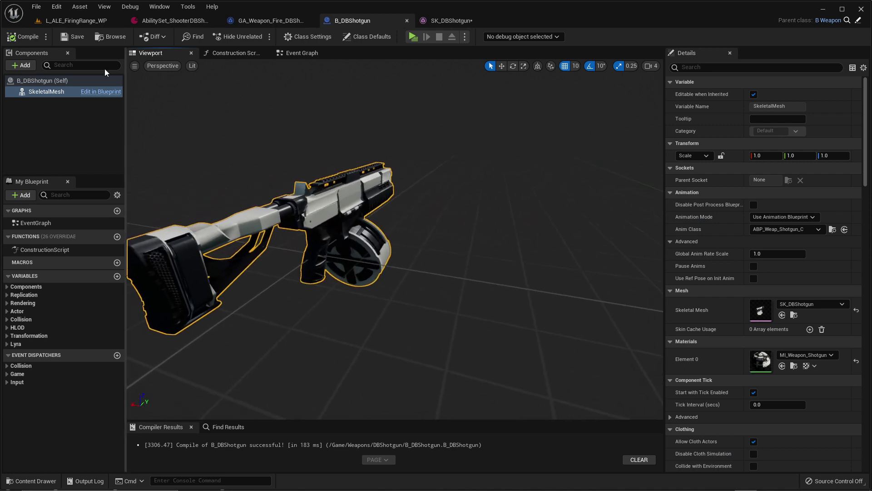
left_click(31, 41)
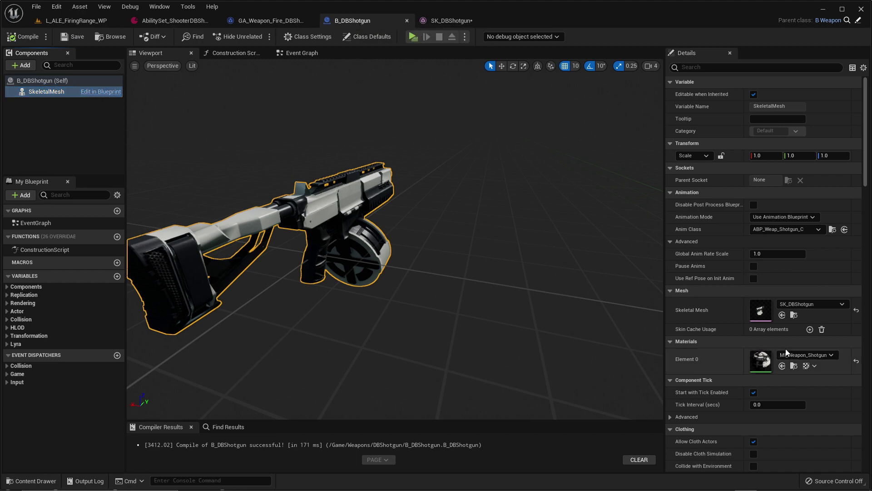
Close the B_DBShotgun and SK_DBShotgun editors and return to the GA_Weapon_Fire_DBShotgun defaults.
scroll(786, 356, "down", 5)
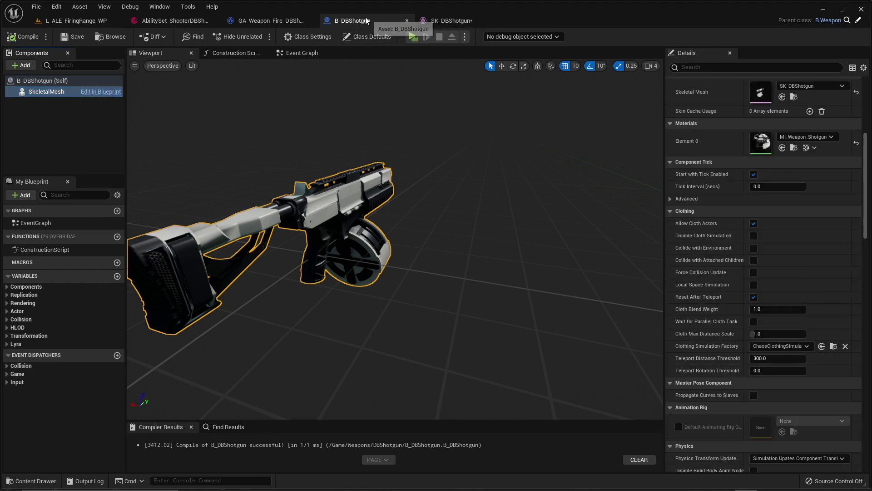
left_click(408, 20)
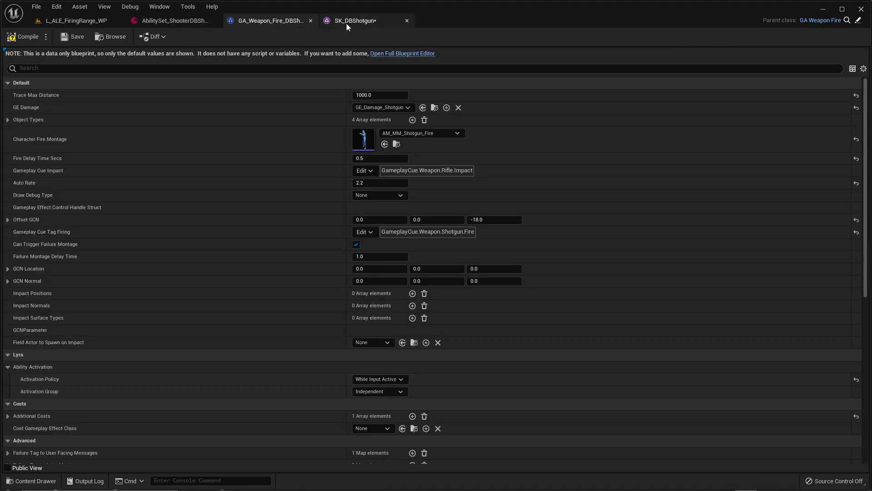
left_click(346, 23)
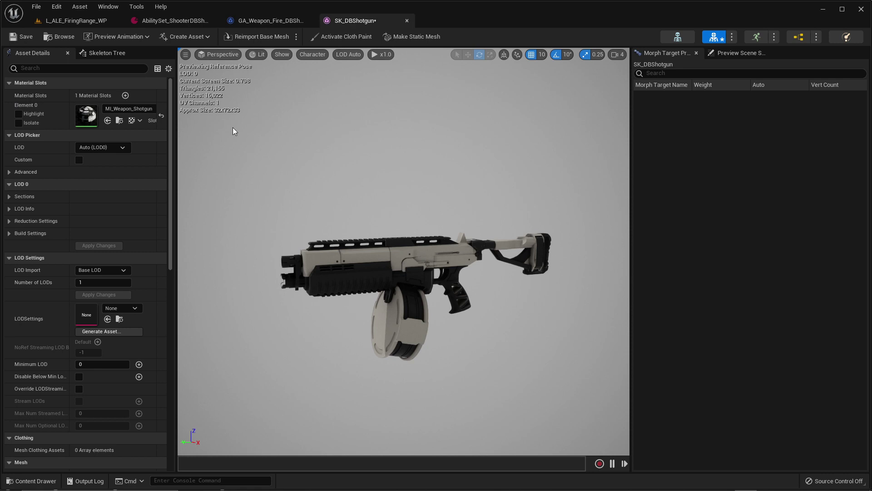
left_click(407, 20)
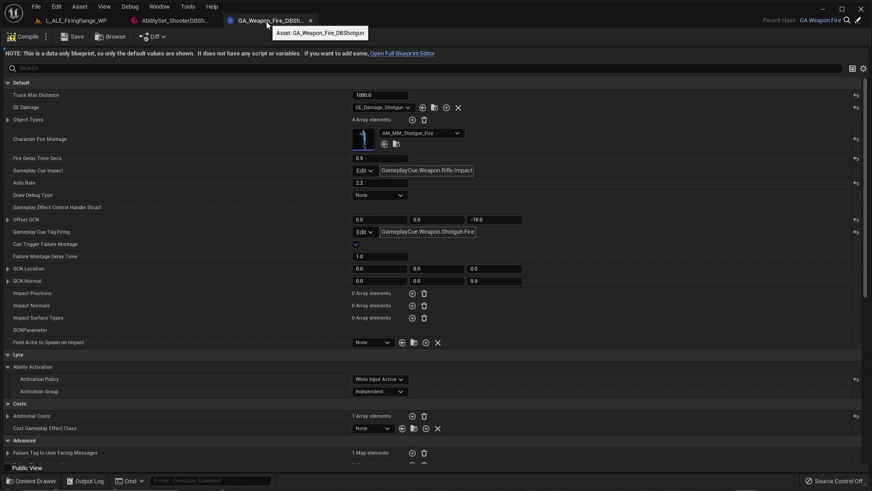
Set the fire ability's GE Damage to GE_Damage_DBShotgun, and open, compile and save that gameplay effect.
left_click(383, 108)
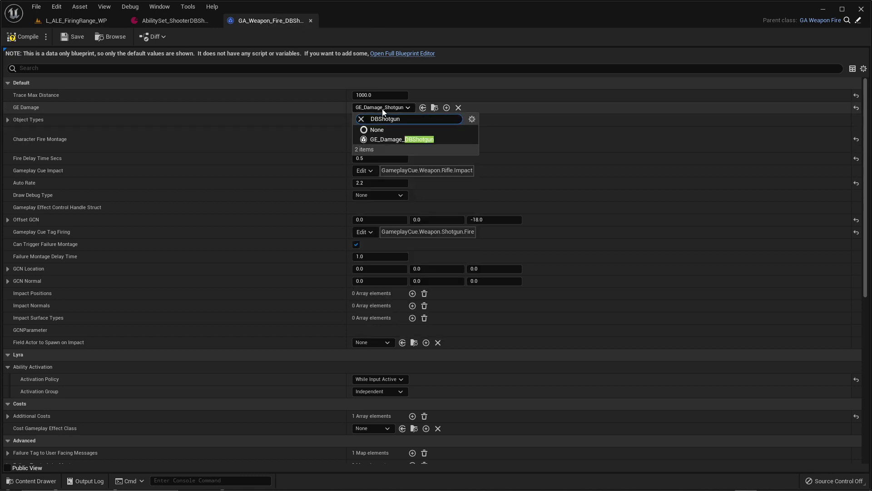
left_click(420, 139)
left_click(441, 108)
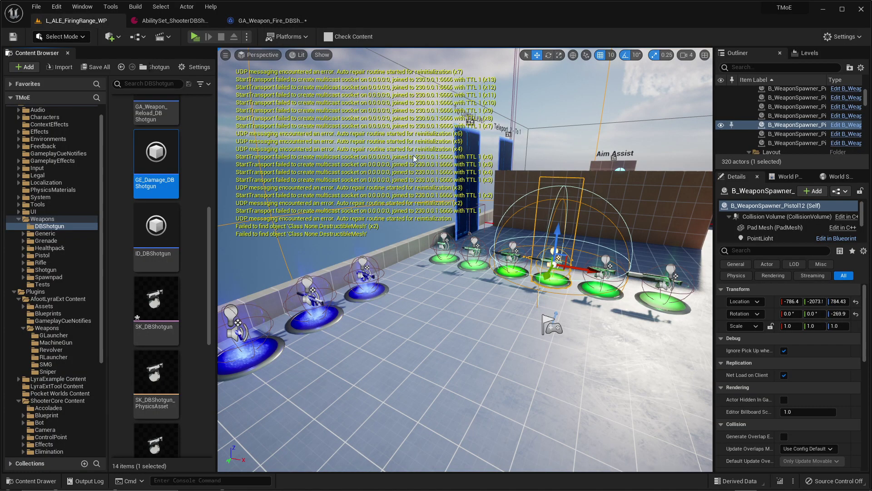
double_click(150, 157)
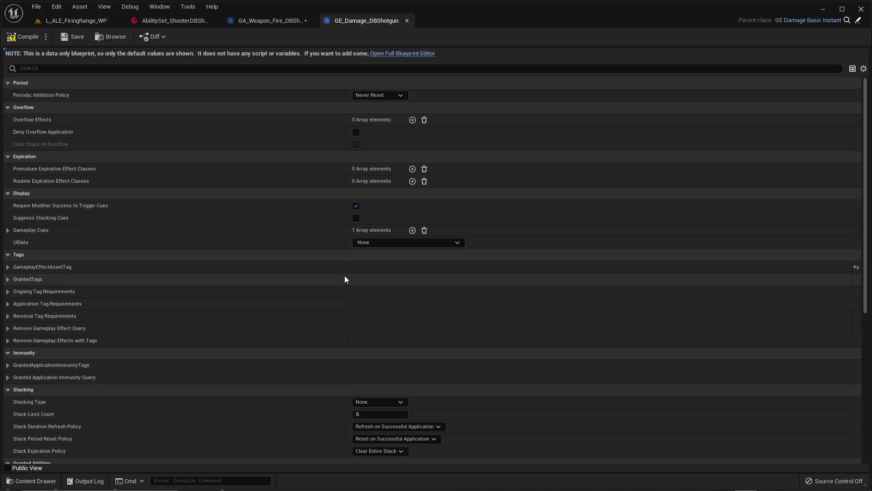
left_click(27, 39)
left_click(78, 41)
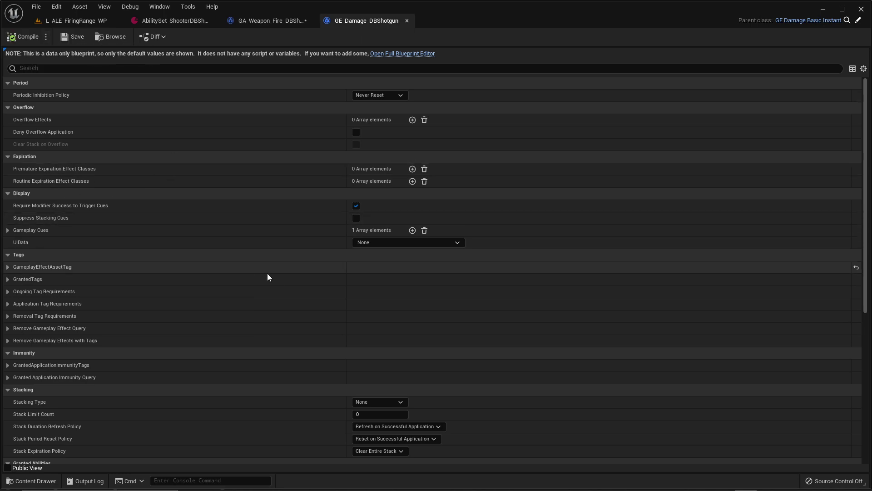
Edit the Scalable Float Magnitude of the execution's calculation modifier in GE_Damage_DBShotgun, and compile and save the effect.
scroll(267, 273, "down", 10)
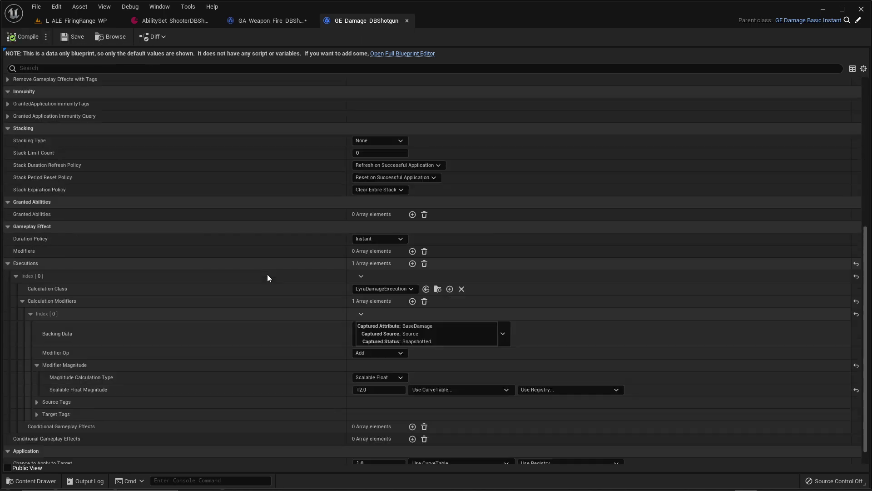
scroll(267, 278, "down", 1)
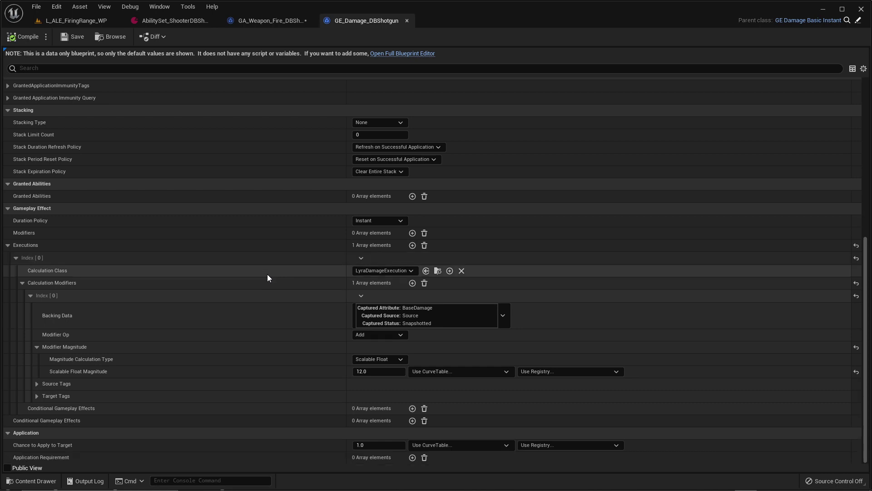
left_click(8, 245)
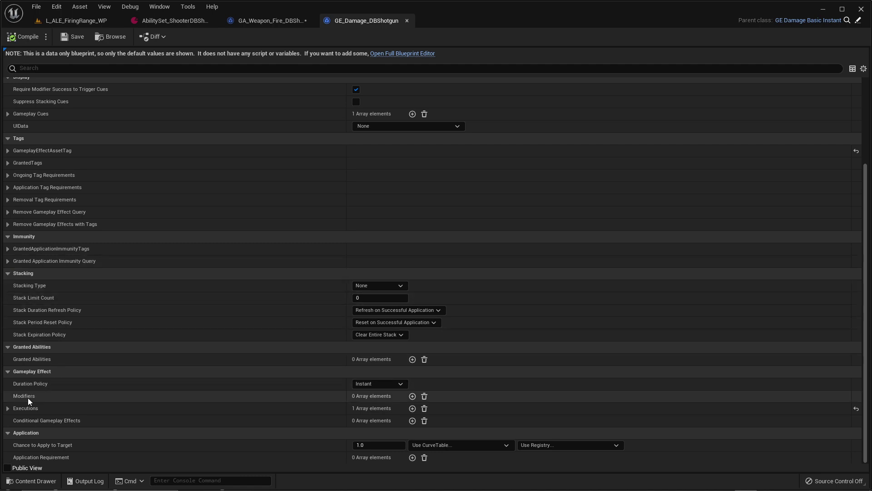
left_click(7, 408)
scroll(7, 410, "down", 3)
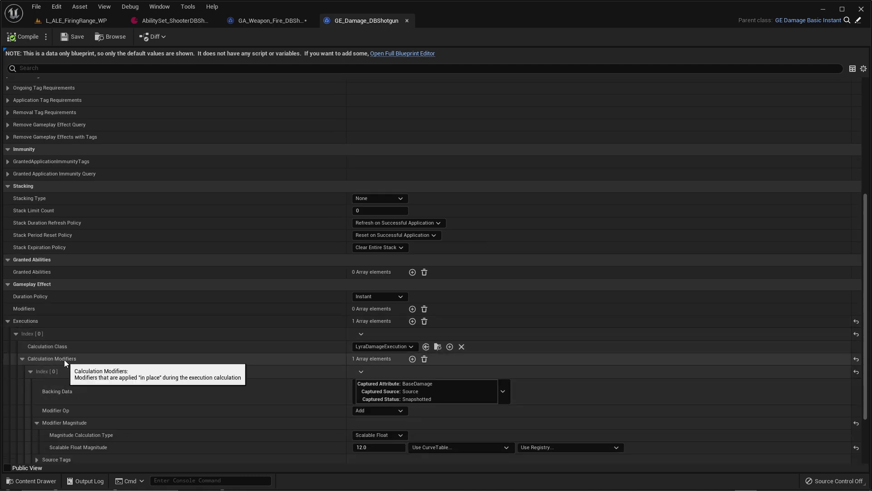
scroll(64, 359, "down", 3)
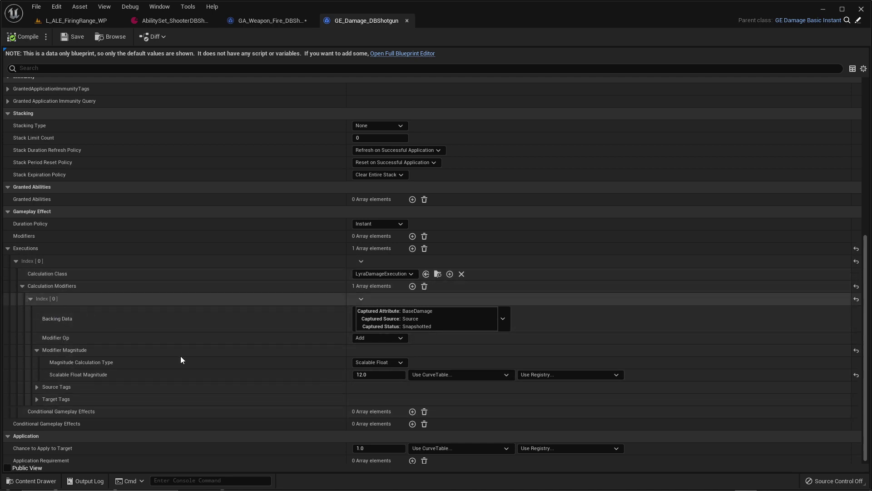
left_click(377, 375)
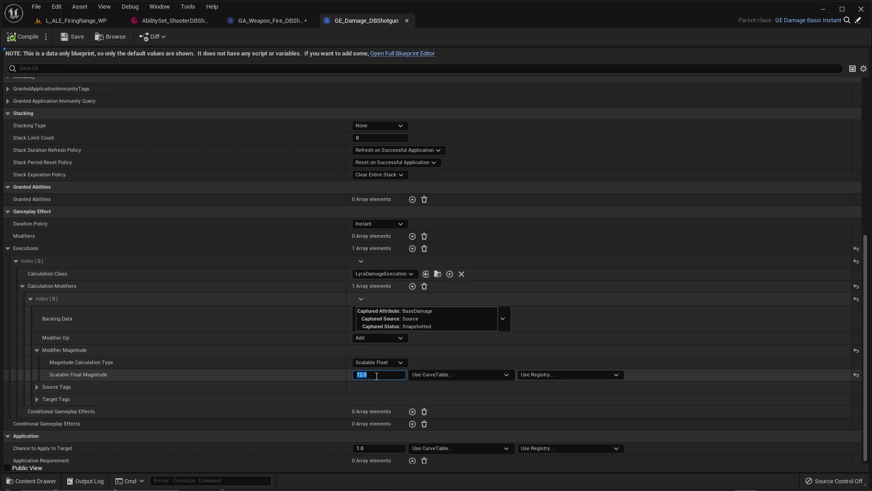
key("Return")
left_click(24, 37)
left_click(73, 36)
Return to the GA_Weapon_Fire_DBShotgun defaults and close the GE_Damage_DBShotgun editor.
left_click(286, 22)
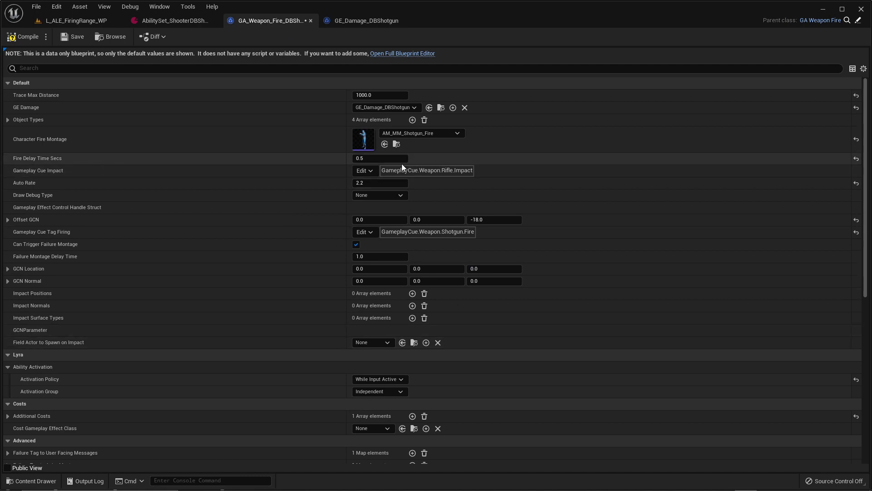
left_click(378, 159)
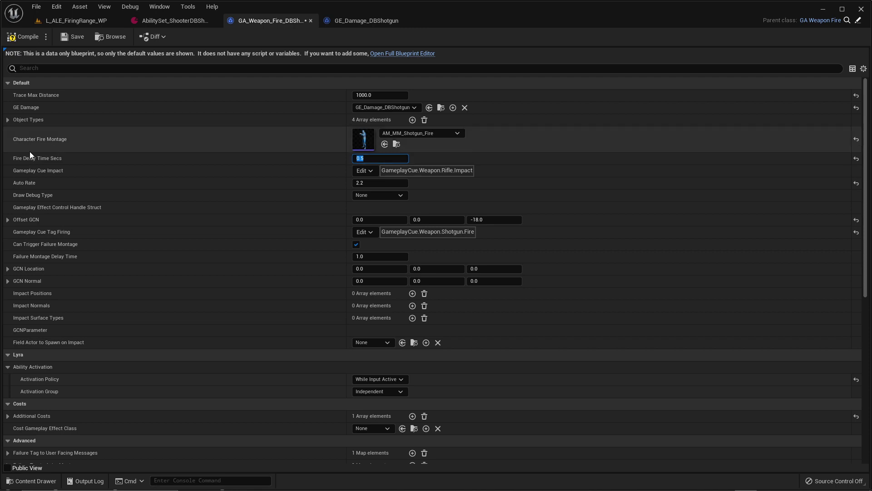
left_click(14, 38)
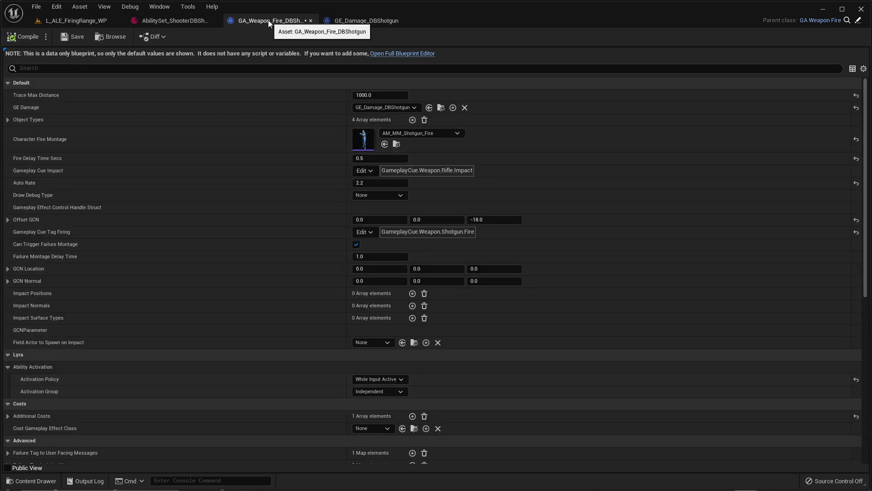
left_click(364, 21)
left_click(407, 21)
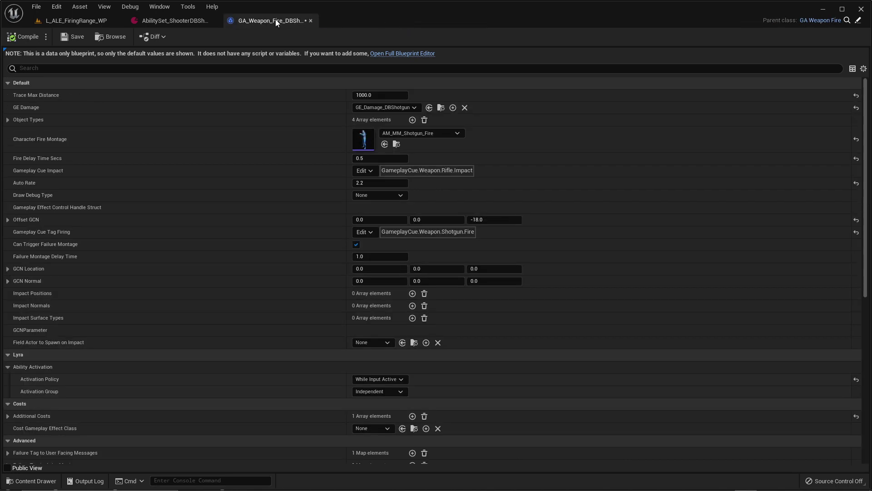
Set the fire ability's Fire Delay Time Secs to 1.5 and compile the blueprint.
left_click(368, 158)
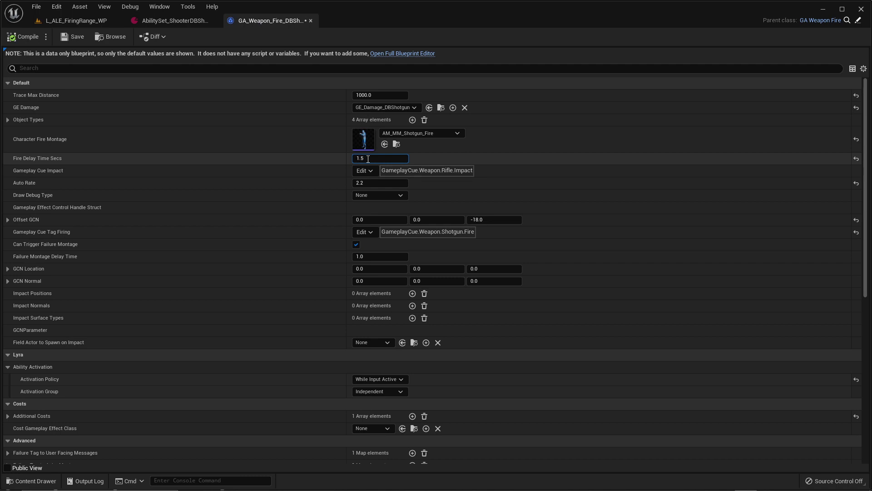
key("Return")
left_click(21, 36)
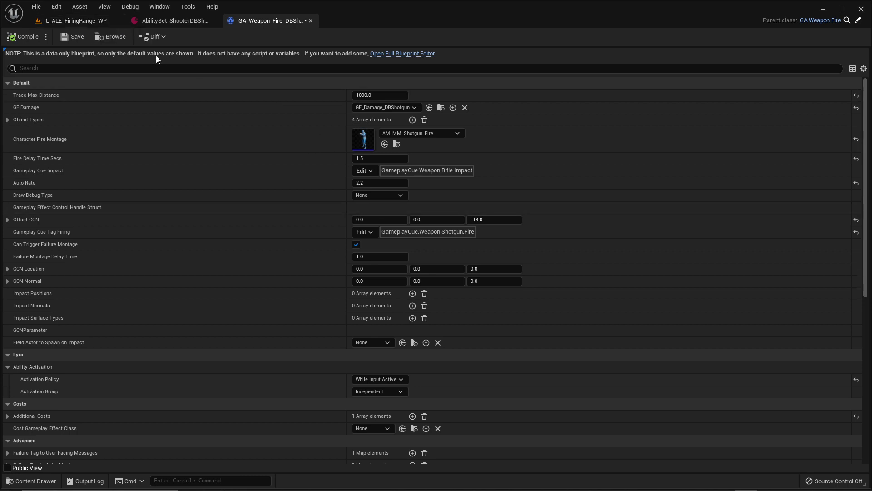
Look through the DBShotgun folder's assets and open the weapon instance blueprint to view its weapon settings.
left_click(95, 22)
scroll(193, 296, "down", 5)
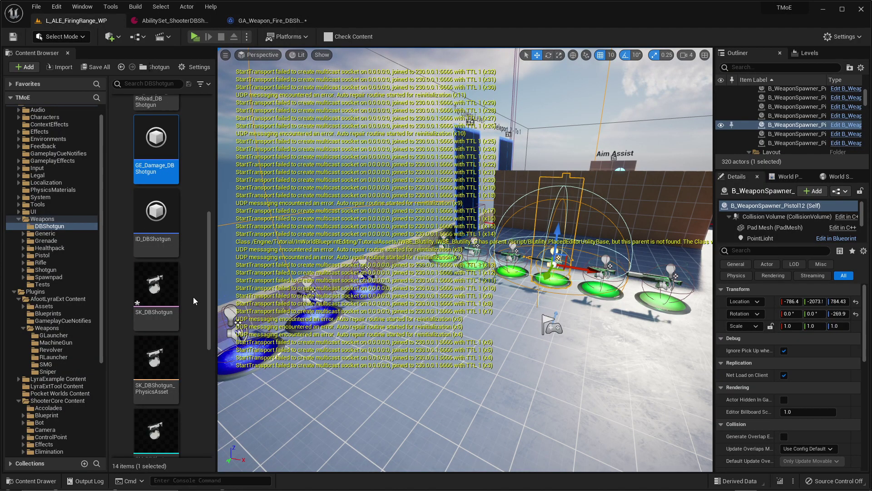
scroll(192, 296, "down", 2)
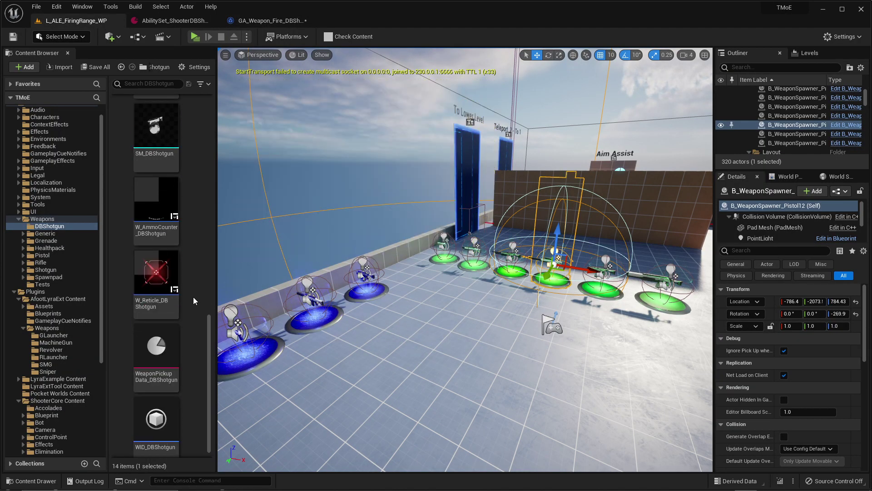
left_click_drag(209, 326, 199, 96)
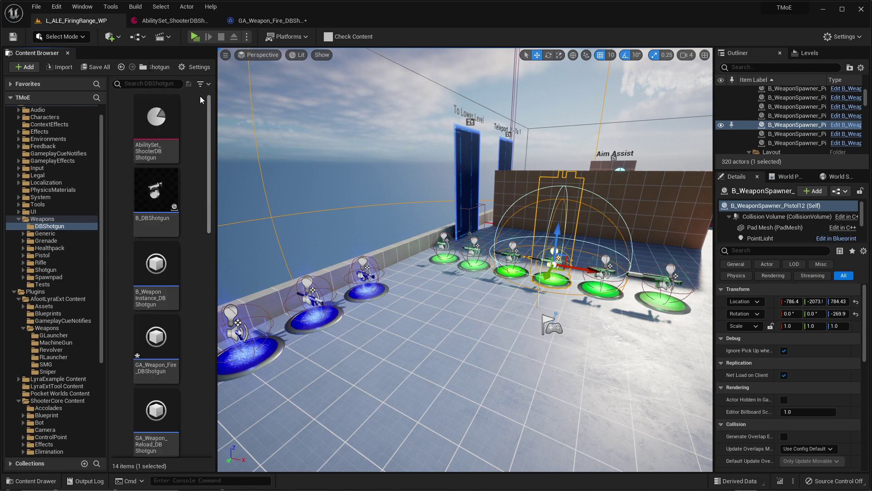
double_click(166, 263)
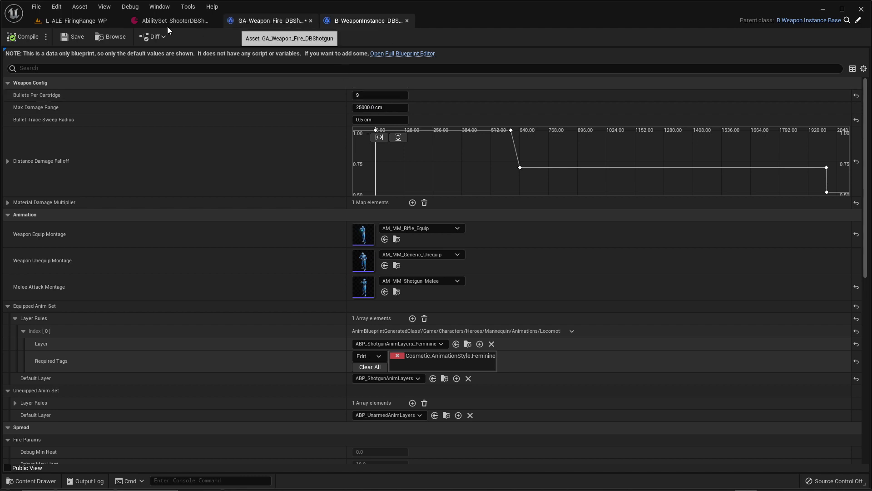
Save GA_Weapon_Fire_DBShotgun and close the weapon instance editor.
left_click(272, 21)
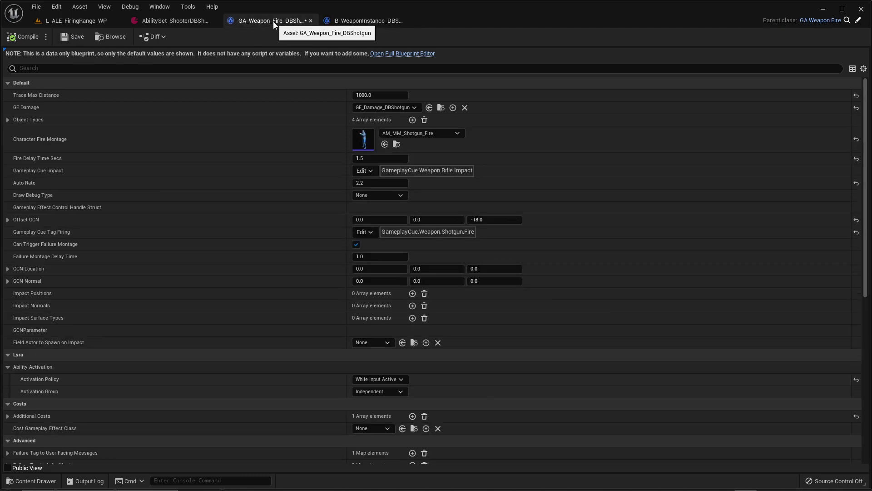
left_click(76, 40)
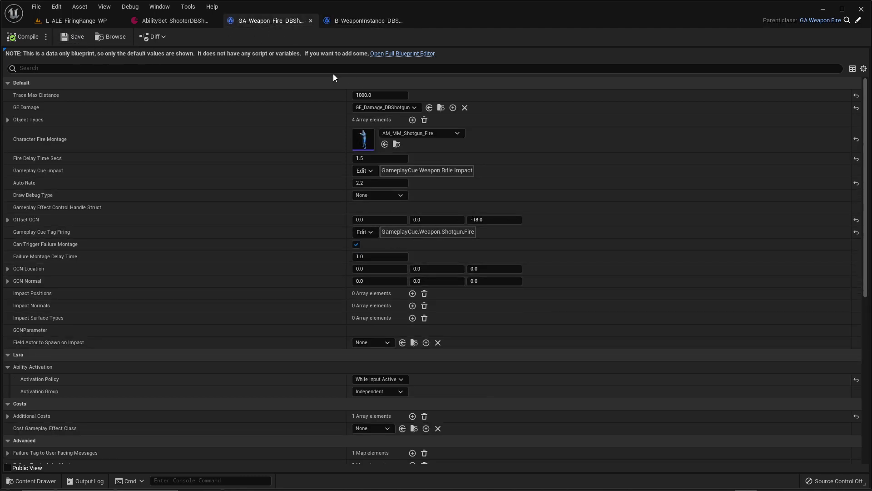
left_click(371, 21)
left_click(407, 21)
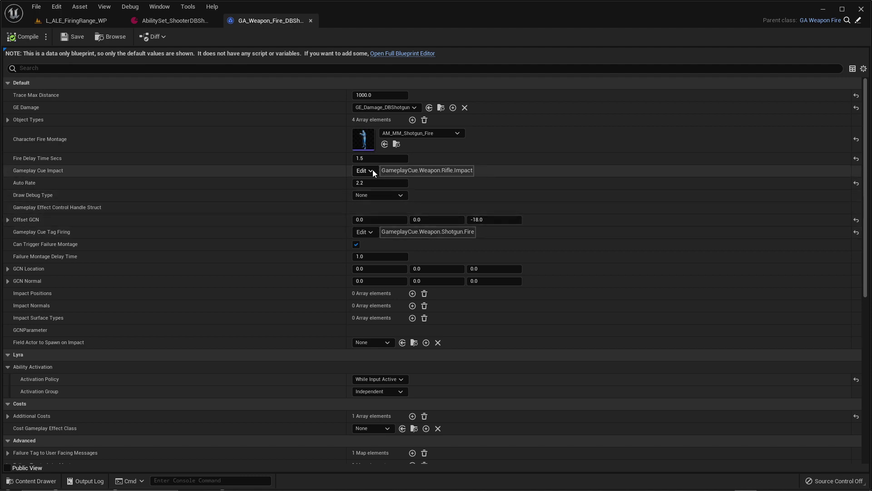
Start a new subtag under GameplayCue.Weapon in the tag list of Gameplay Cue Tag Firing.
left_click(367, 232)
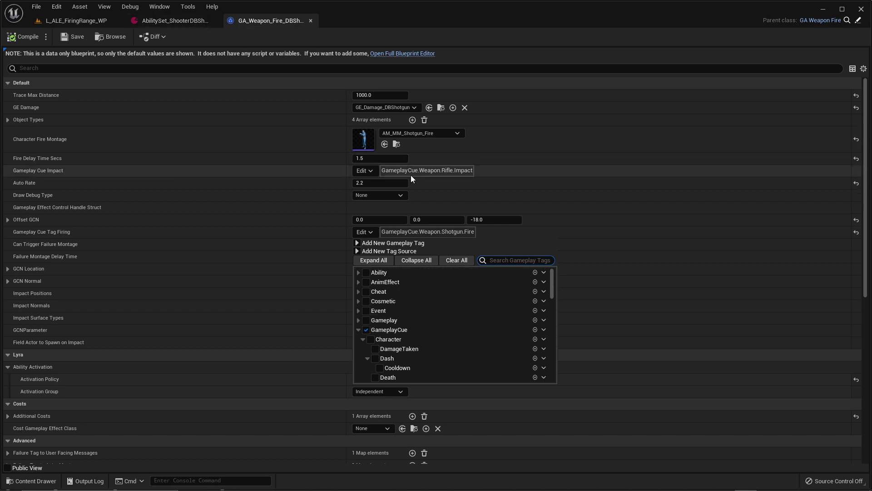
left_click(324, 213)
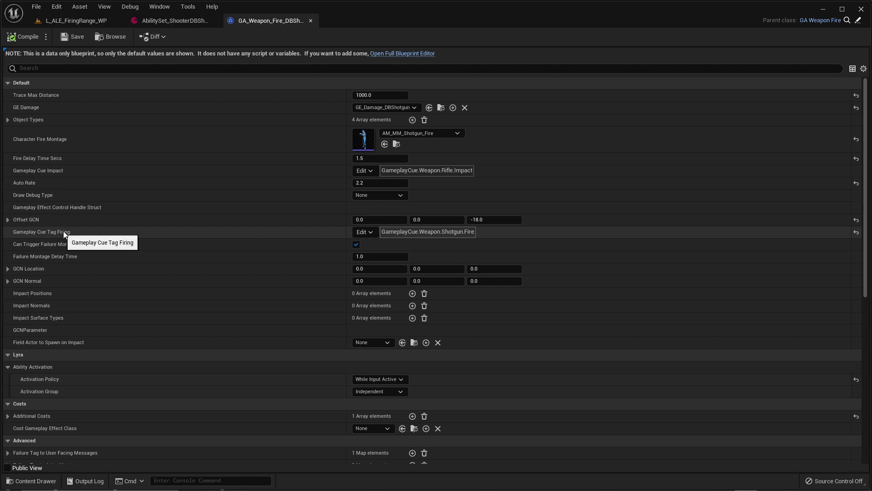
left_click(367, 233)
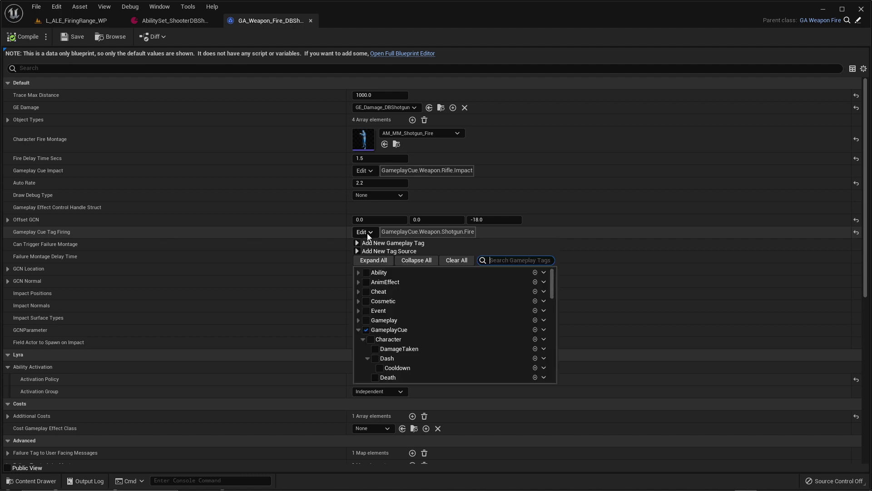
scroll(411, 334, "down", 10)
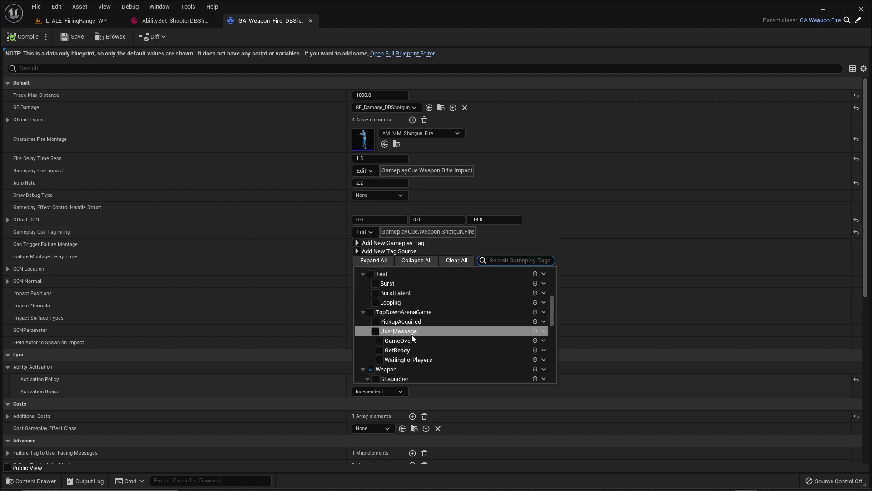
scroll(411, 336, "down", 4)
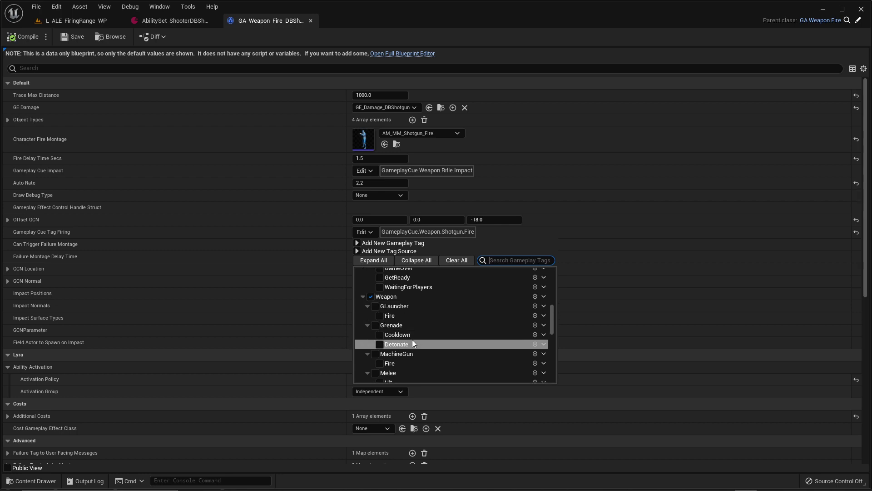
scroll(413, 344, "down", 5)
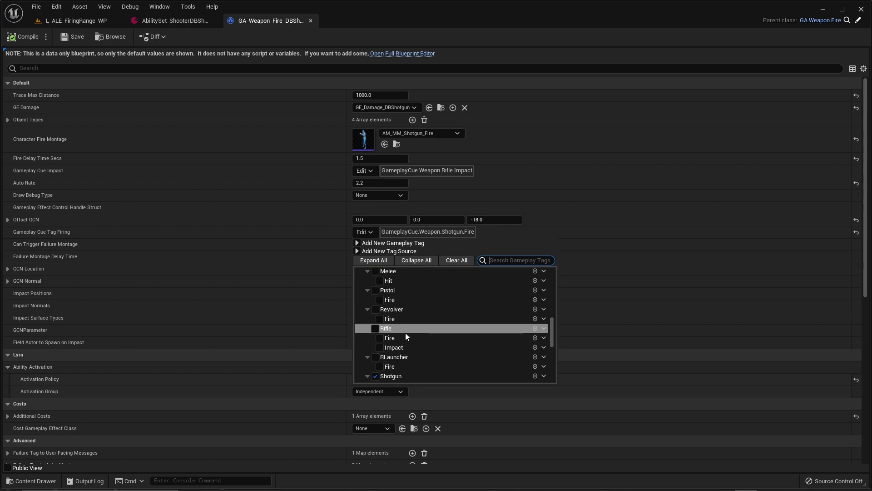
scroll(406, 333, "down", 2)
scroll(405, 333, "up", 5)
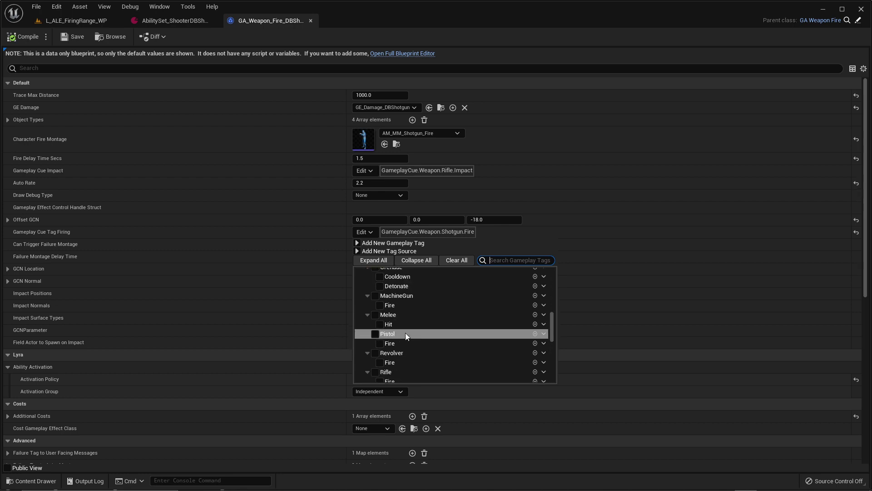
scroll(405, 333, "up", 3)
left_click(397, 313)
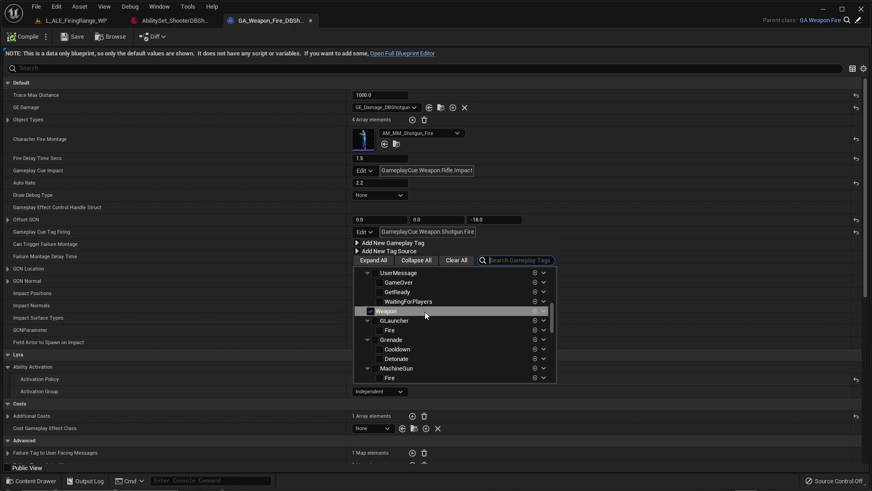
left_click(536, 311)
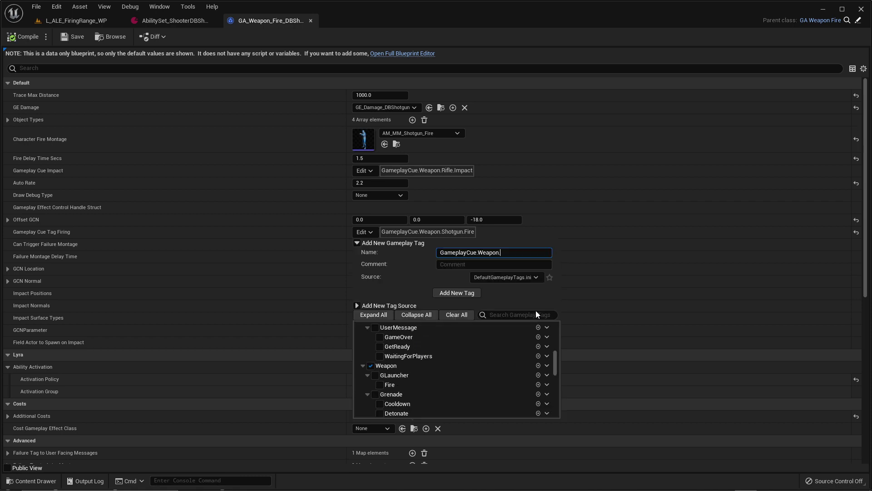
Add the firing cue tag GameplayCue.Weapon.DBShotgun.Fire with source DefaultGameplayTags.ini, and compile and save the fire ability.
type("DBShotgun.Fire")
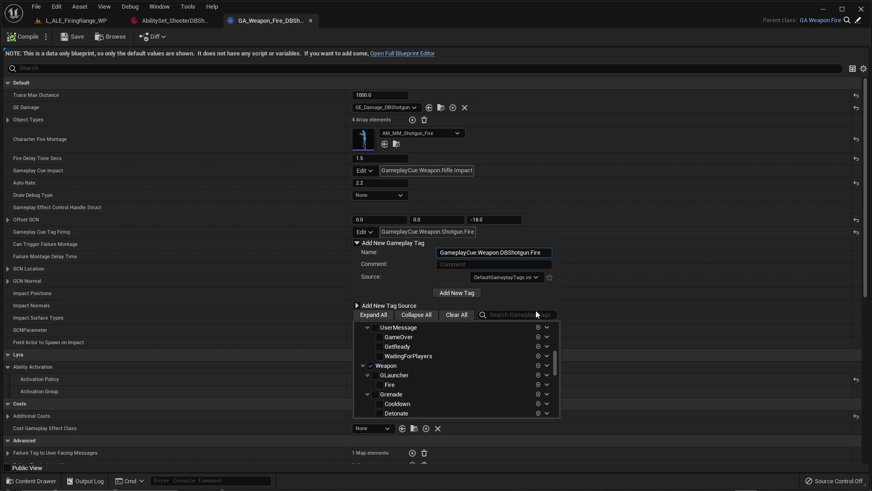
left_click(524, 278)
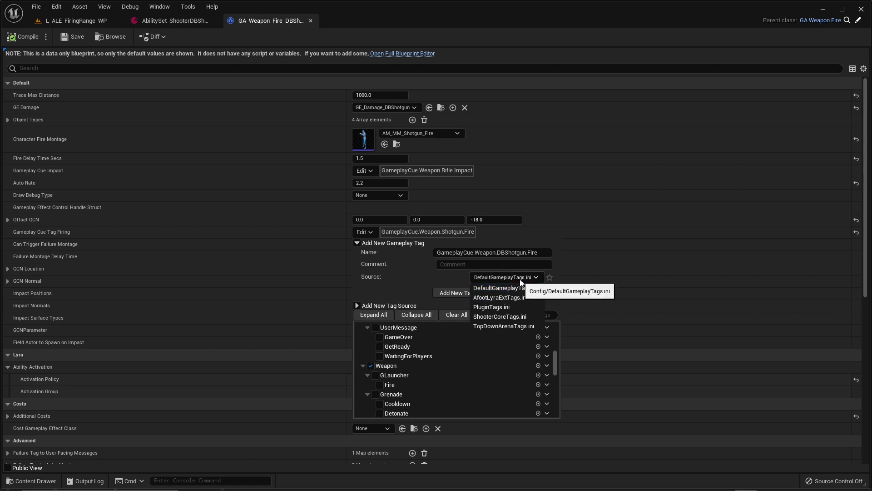
left_click(516, 286)
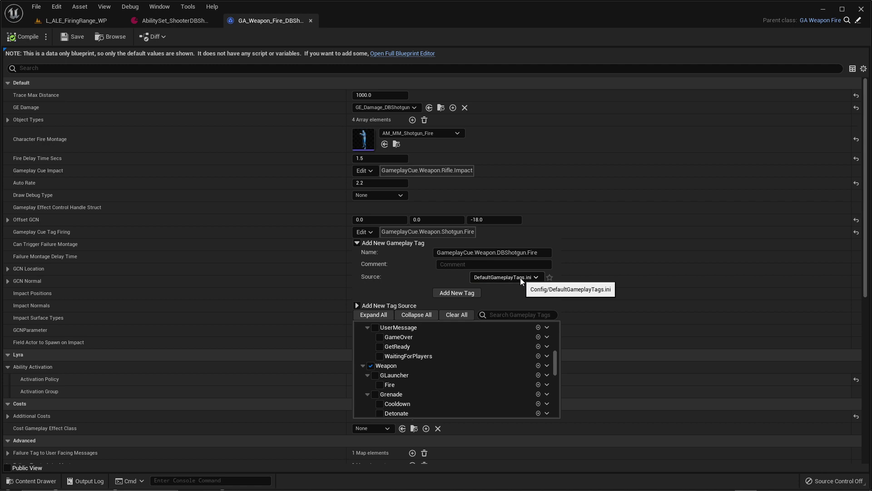
left_click(462, 293)
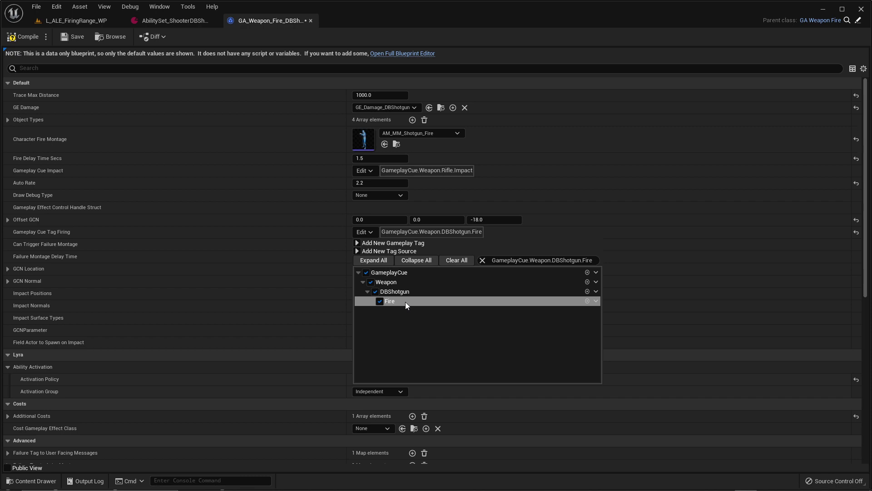
left_click(352, 234)
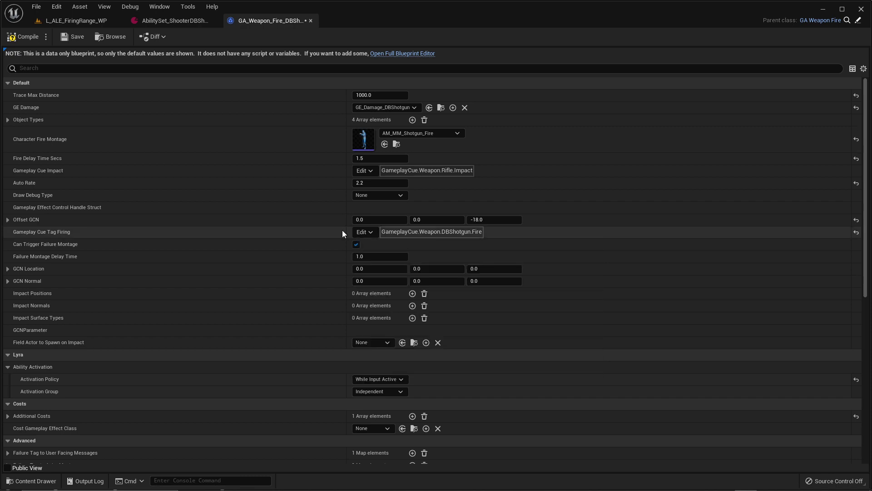
left_click(26, 40)
left_click(68, 40)
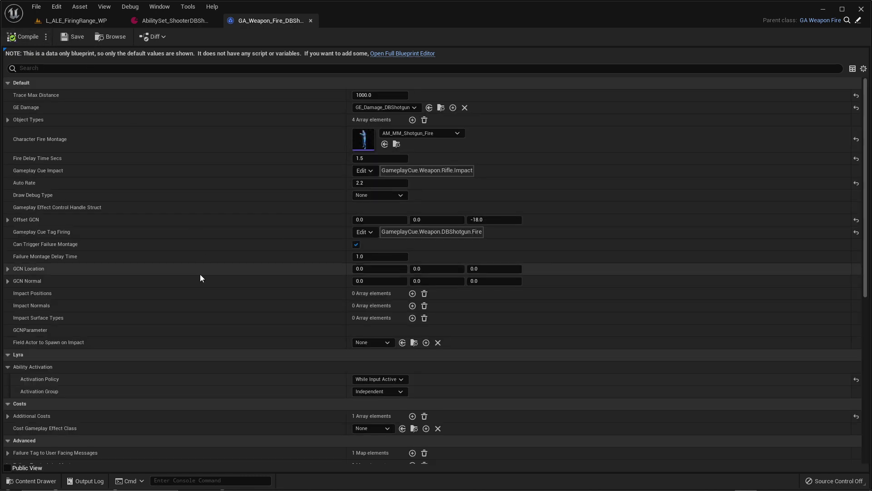
Set the quantity of the fire ability's Item Tag Stack cost under Additional Costs to 2, and compile and save the ability.
scroll(200, 277, "down", 6)
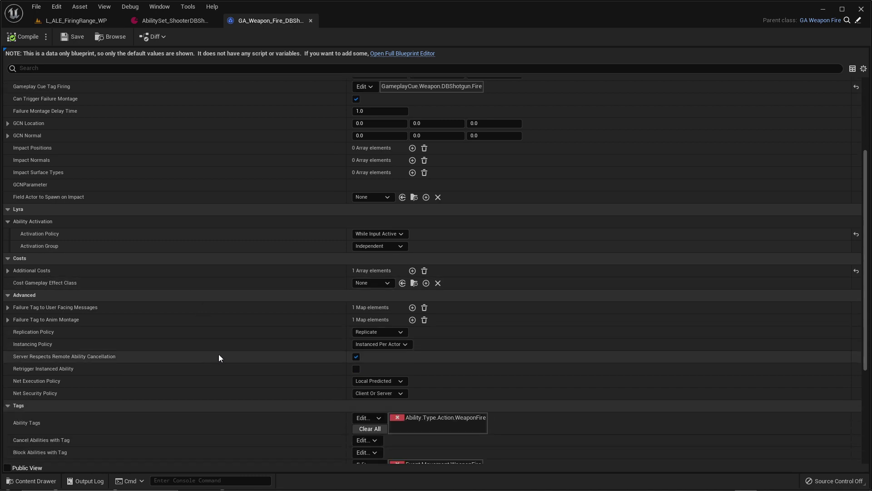
scroll(313, 341, "down", 2)
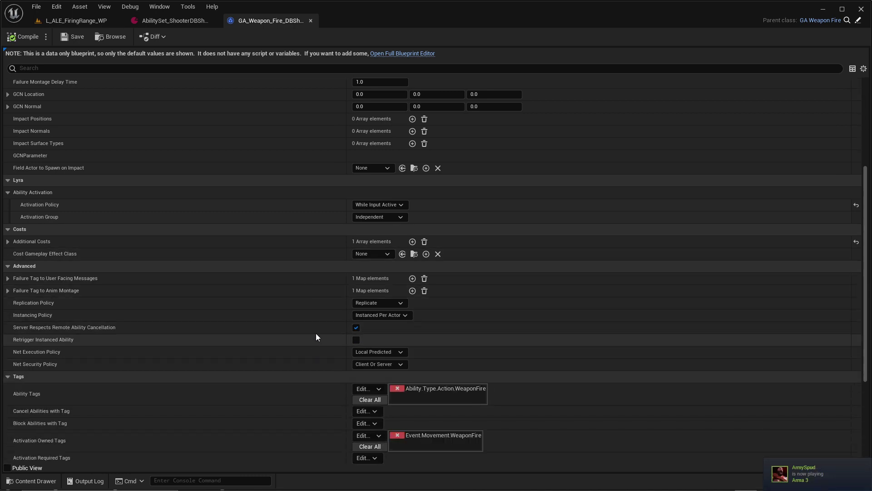
left_click(7, 241)
left_click(16, 254)
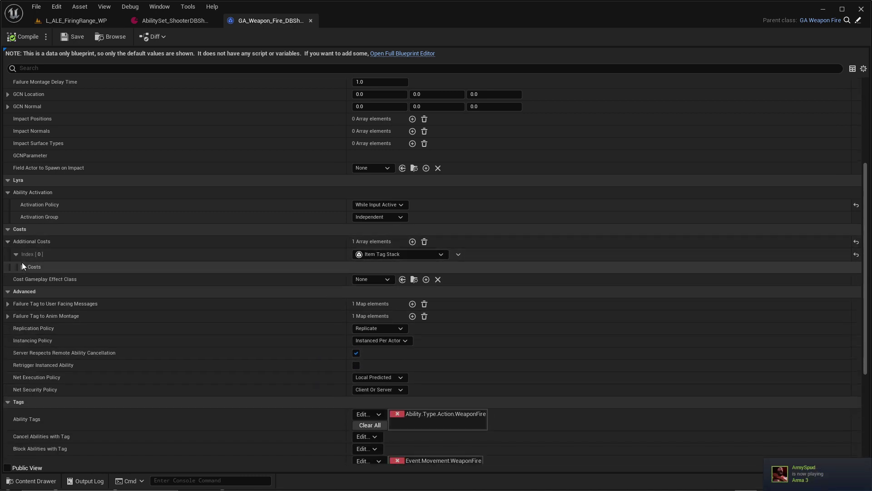
left_click(22, 267)
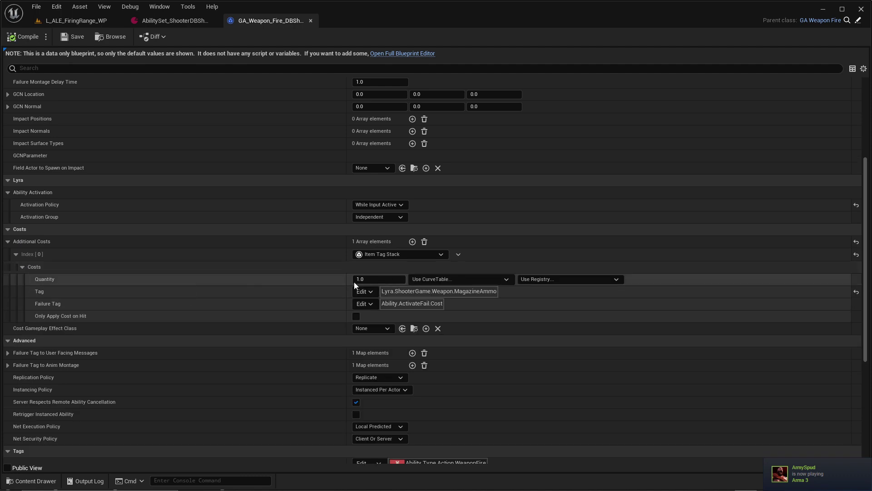
left_click(381, 279)
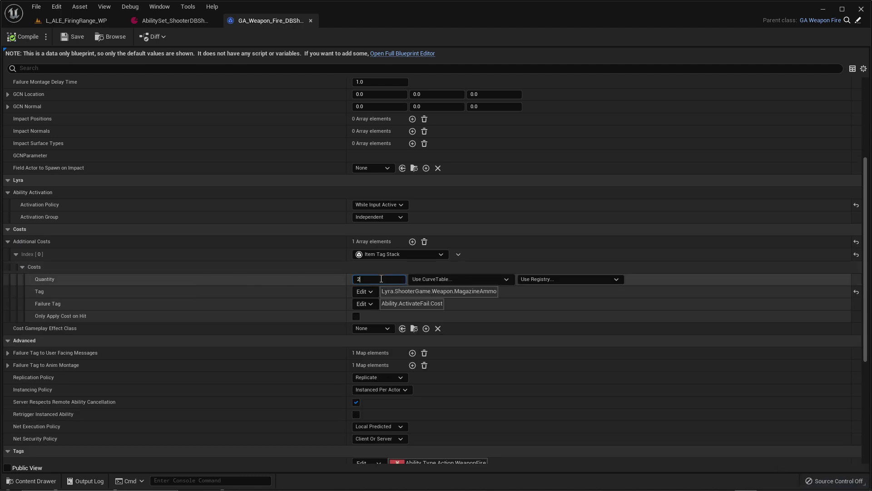
key("Return")
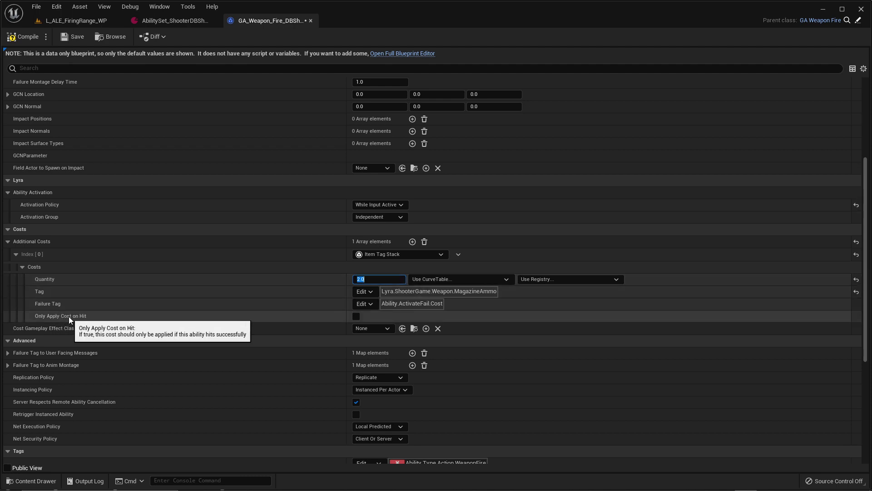
left_click(25, 36)
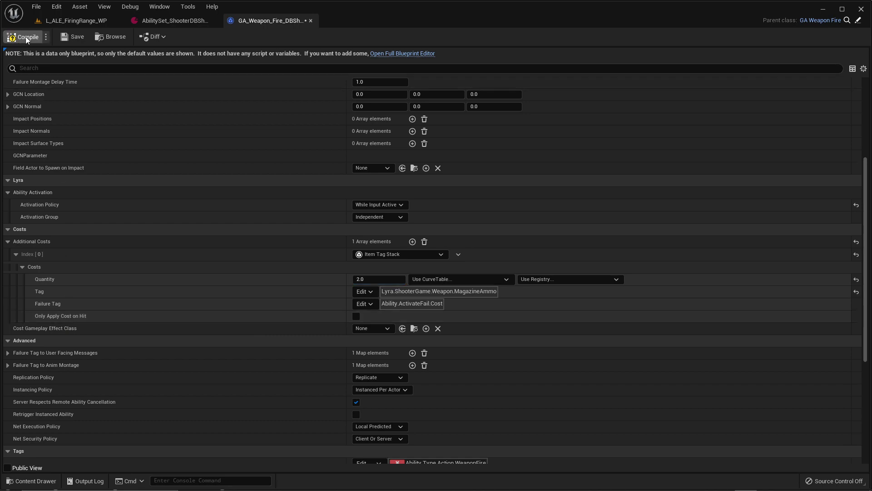
left_click(80, 38)
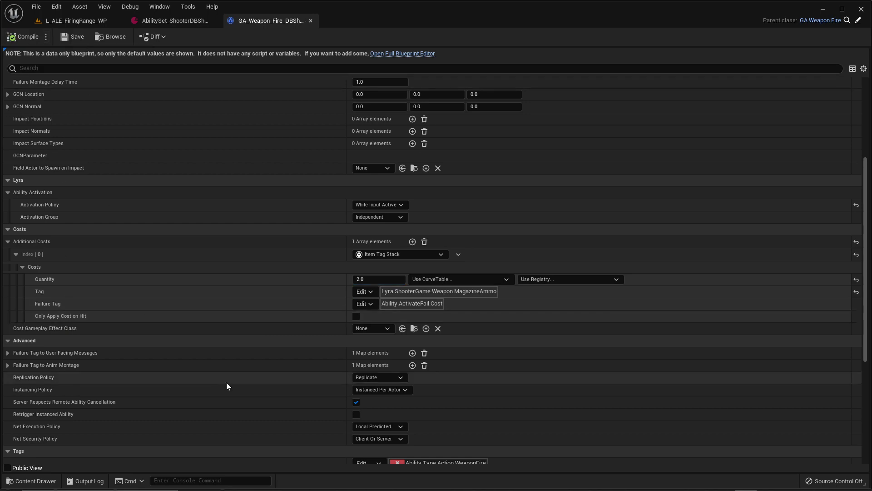
Filter the GameplayCueNotifies folder by "DBShotgun" and open the GCN_Weapon_DBShotgun_Fire blueprint.
scroll(227, 383, "down", 5)
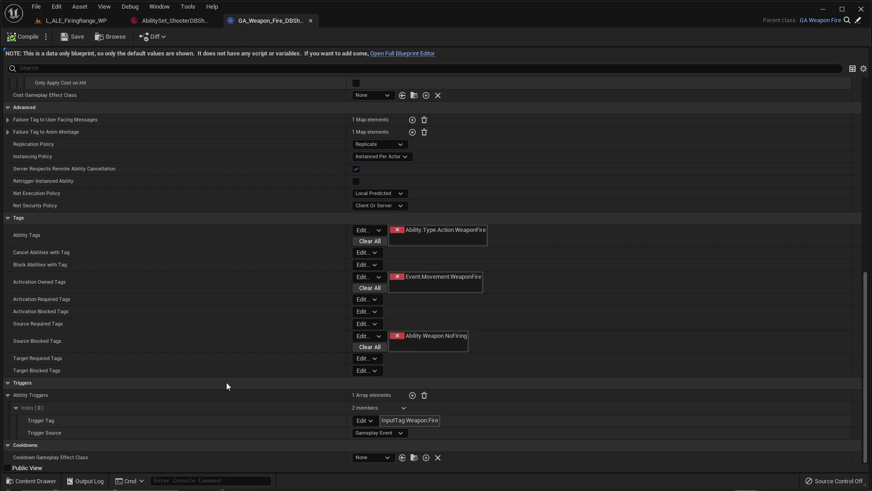
scroll(226, 382, "up", 5)
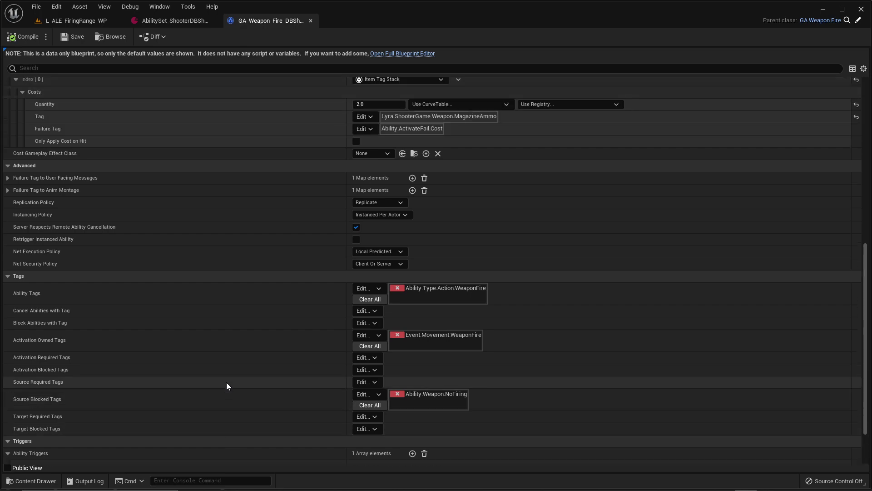
scroll(226, 386, "up", 4)
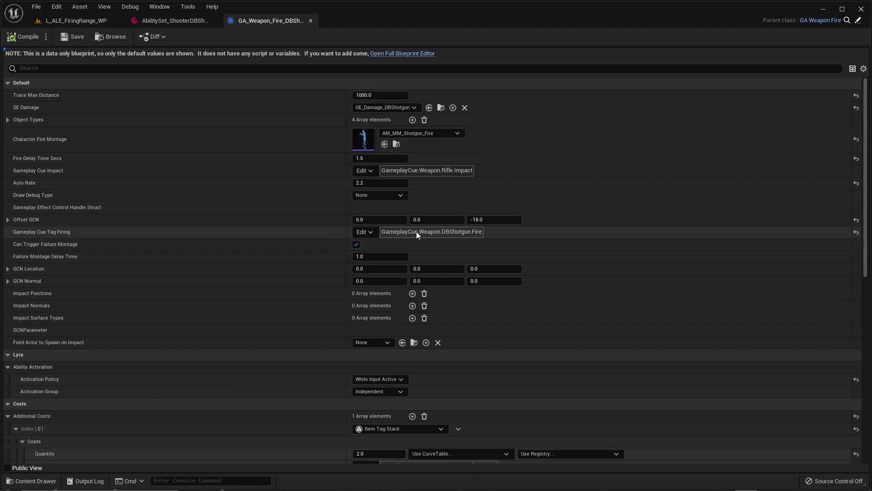
left_click(75, 21)
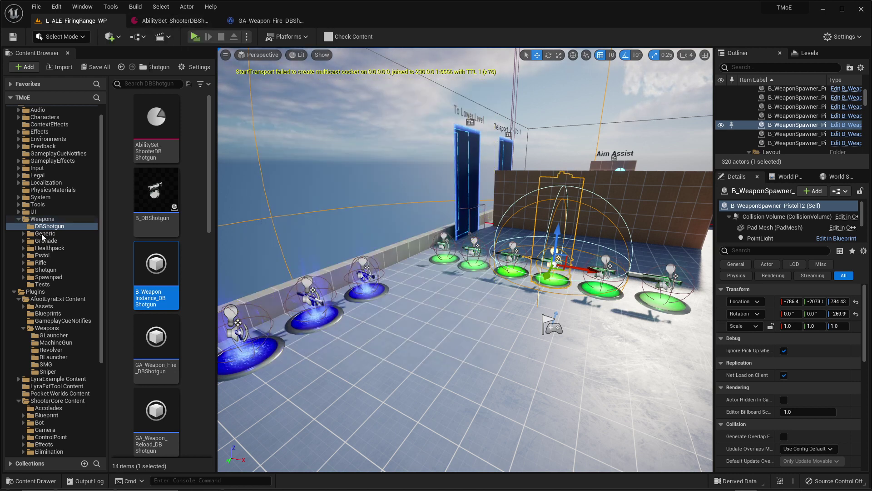
left_click(66, 154)
scroll(146, 182, "down", 2)
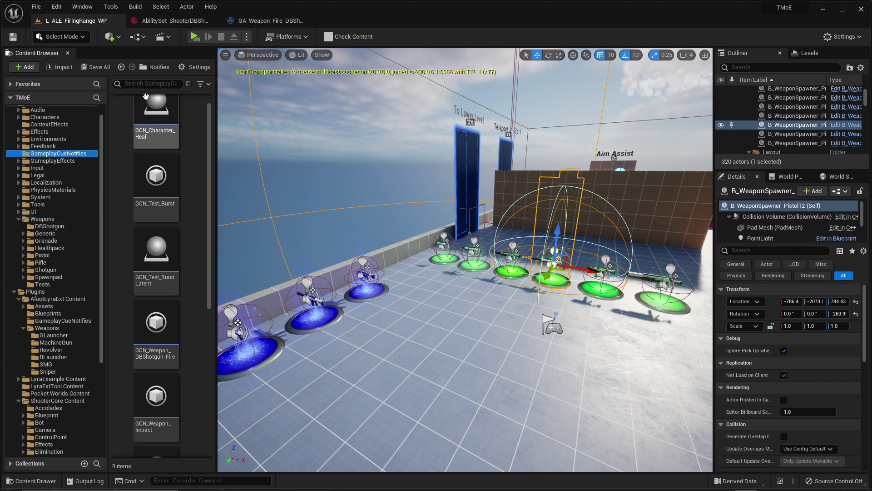
left_click(142, 84)
type("DBShotgun")
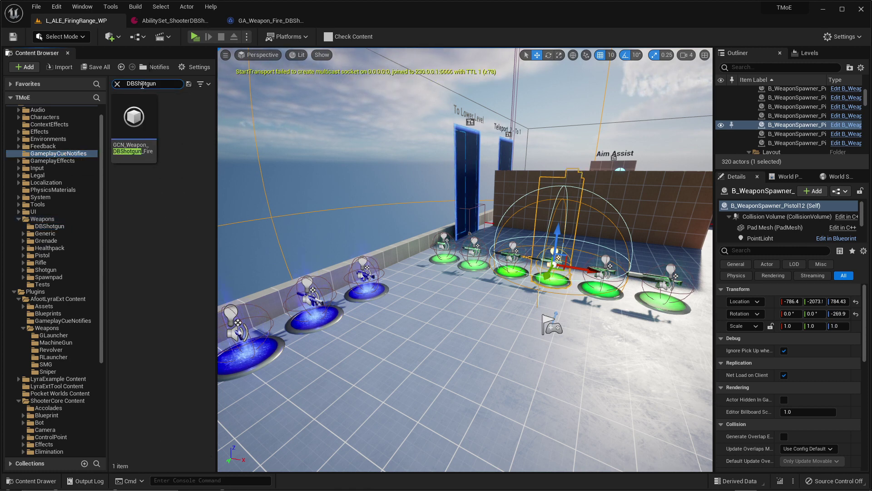
double_click(137, 126)
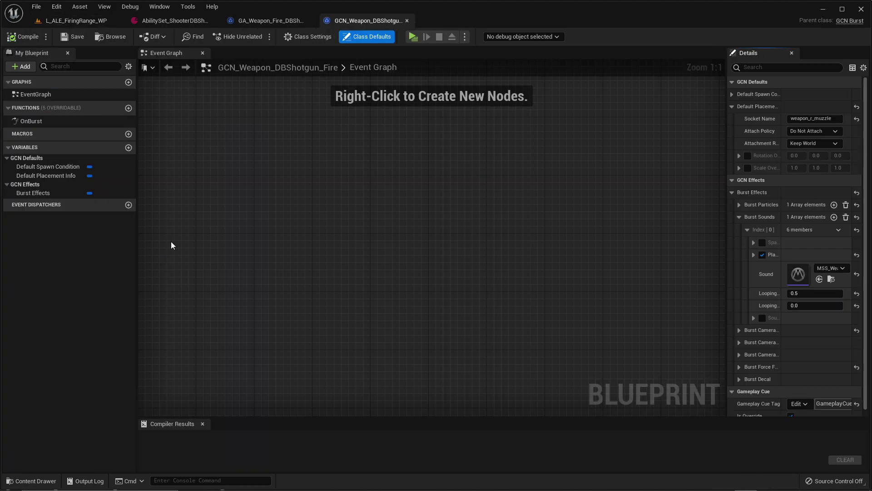
Open the OnBurst function of GCN_Weapon_DBShotgun_Fire and examine its node chain from firing through sound parameters to the return node.
left_click(74, 20)
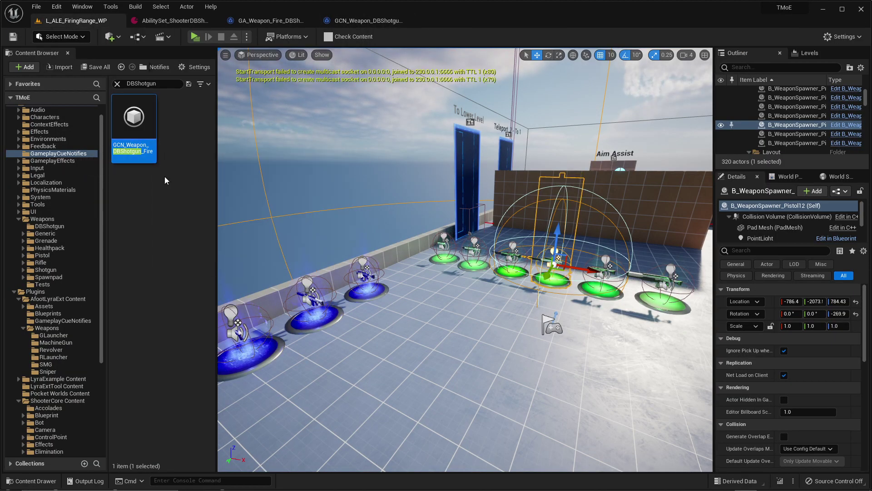
left_click(356, 20)
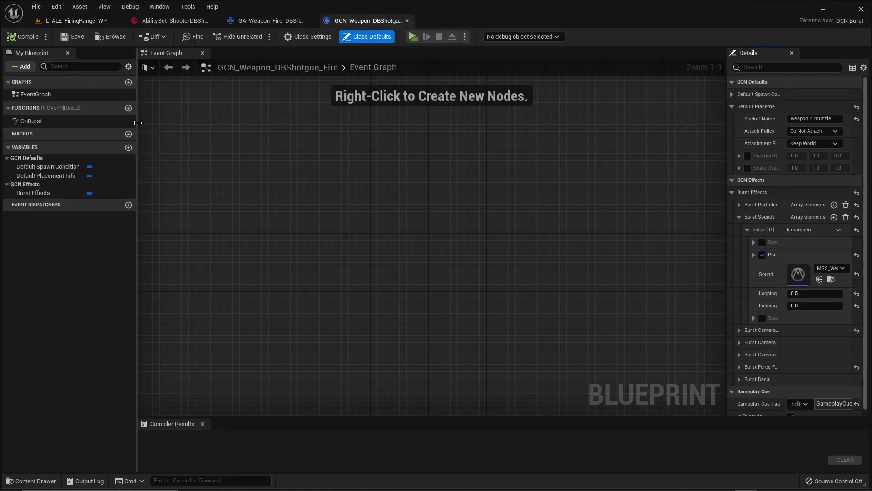
double_click(48, 122)
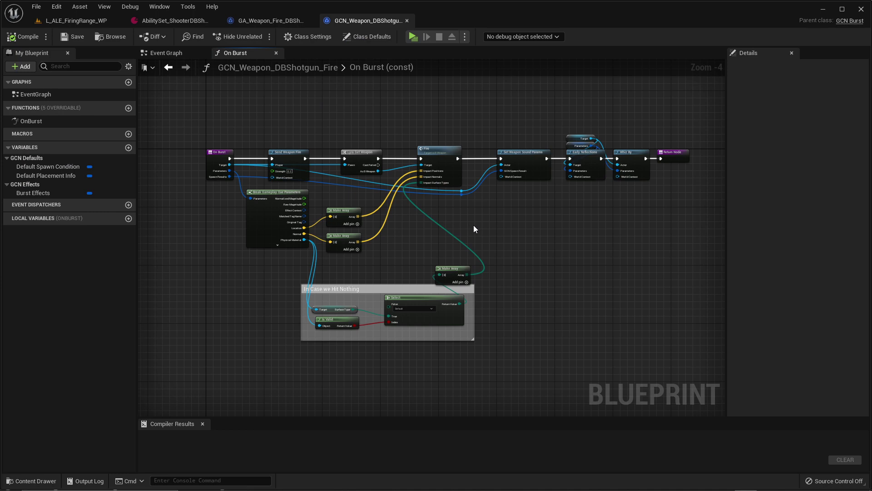
right_click_drag(494, 224, 436, 251)
scroll(349, 236, "up", 2)
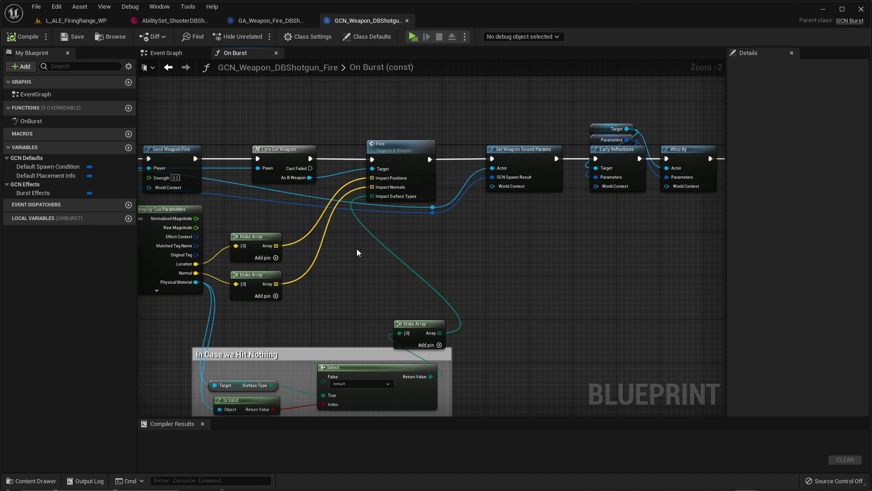
right_click_drag(356, 249, 300, 230)
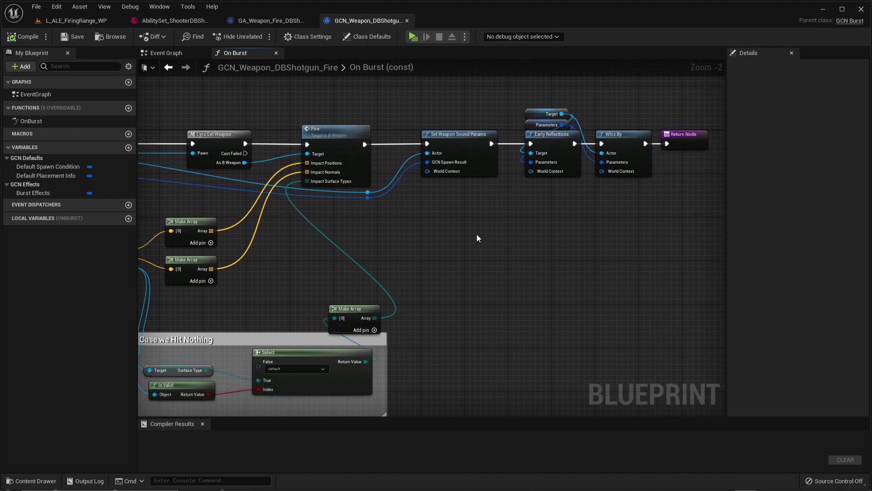
right_click_drag(478, 236, 415, 262)
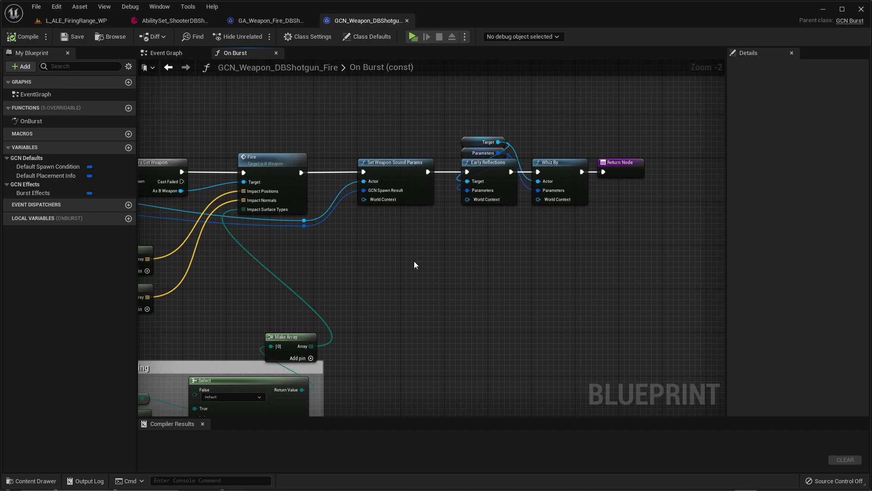
right_click_drag(413, 260, 526, 278)
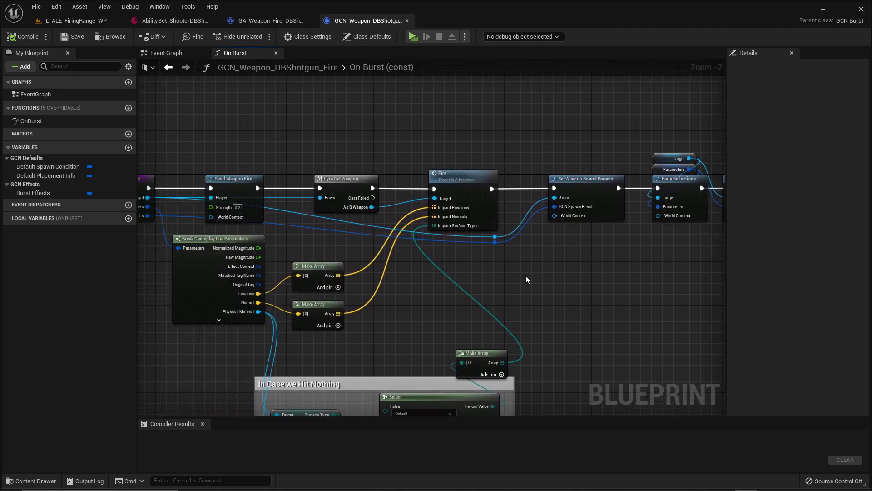
Set the Gameplay Cue Tag in the class defaults of GCN_Weapon_DBShotgun_Fire to GameplayCue.Weapon.DBShotgun.Fire.
left_click(370, 36)
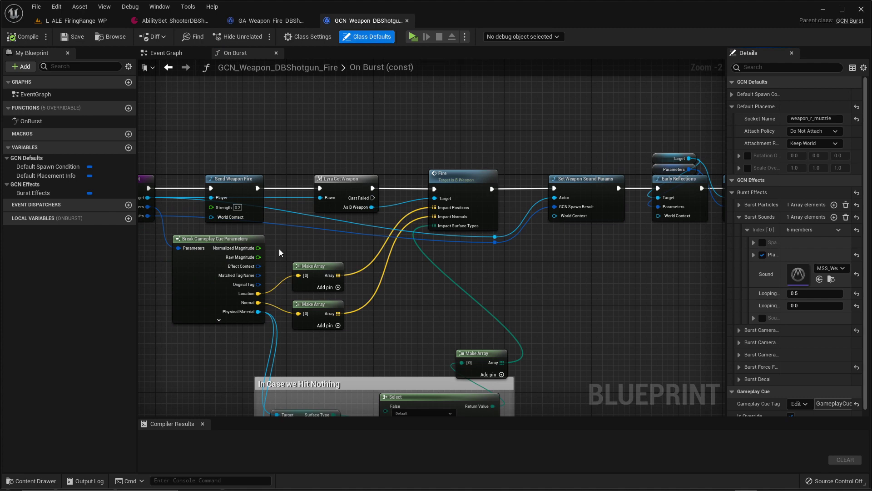
left_click_drag(726, 259, 643, 258)
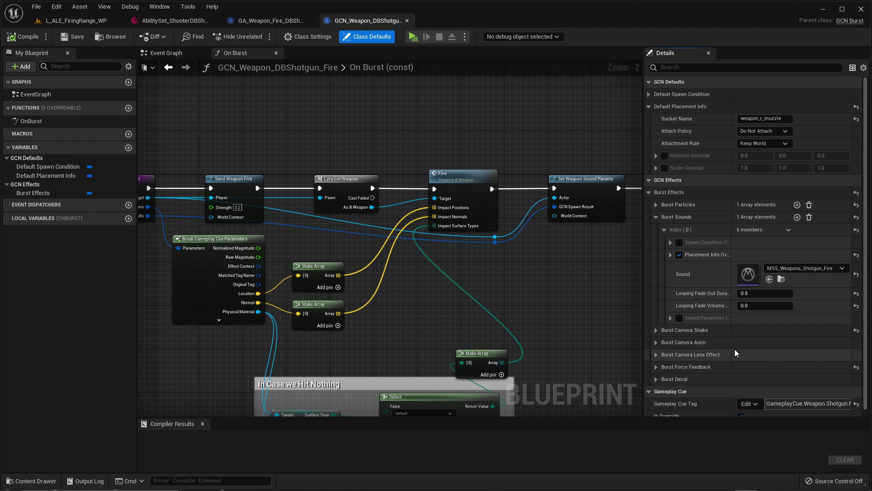
scroll(735, 349, "down", 1)
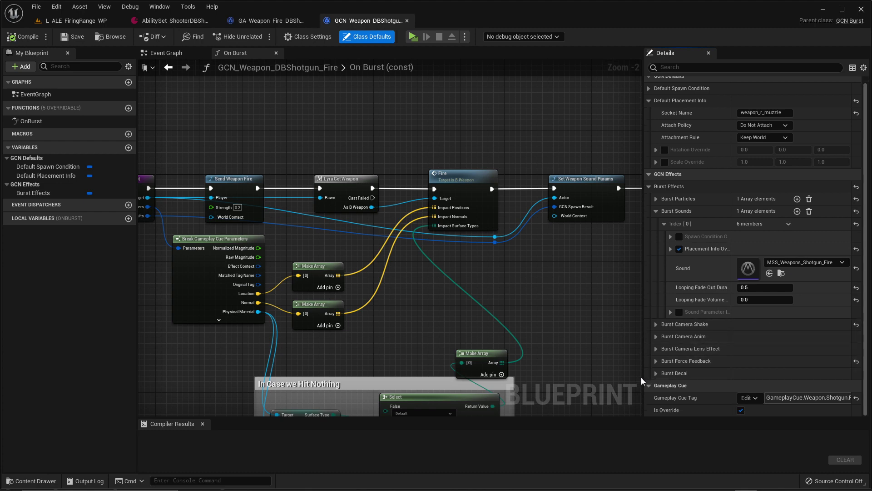
left_click_drag(641, 377, 601, 377)
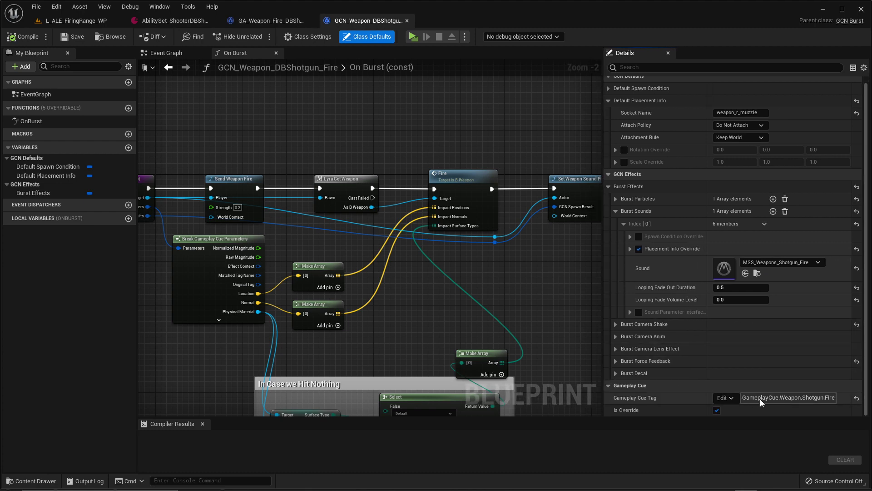
left_click(726, 398)
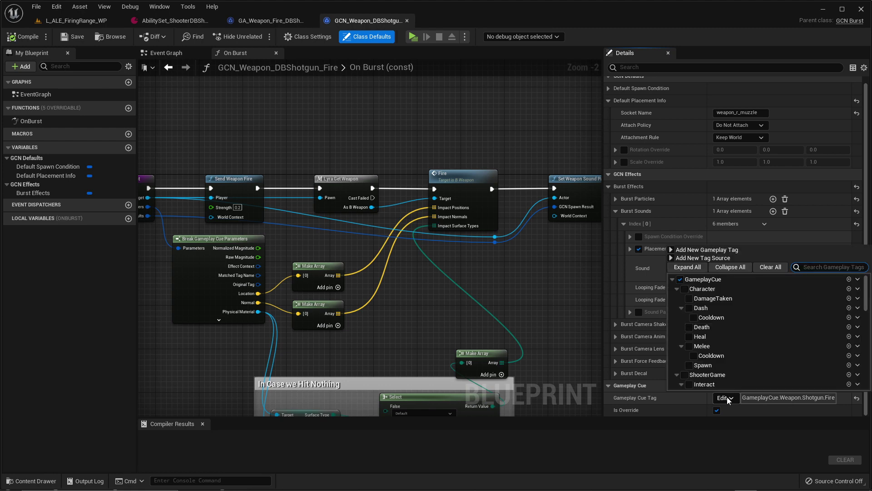
scroll(718, 361, "down", 8)
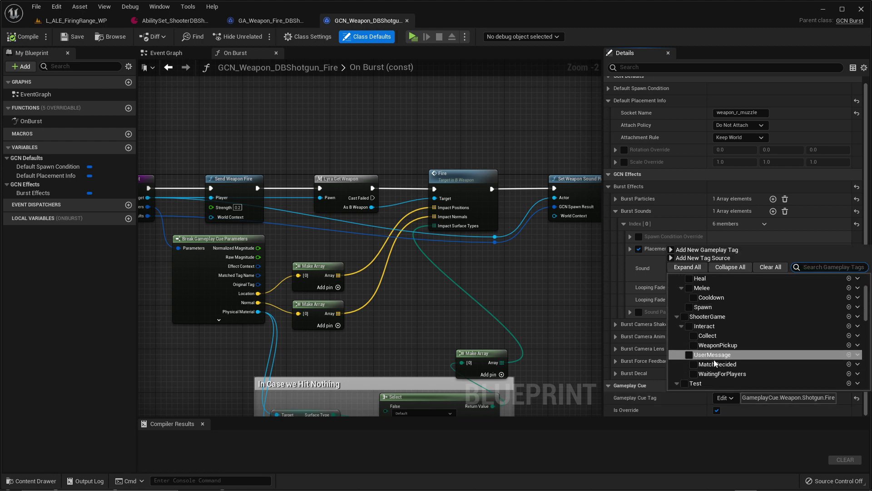
scroll(714, 362, "down", 3)
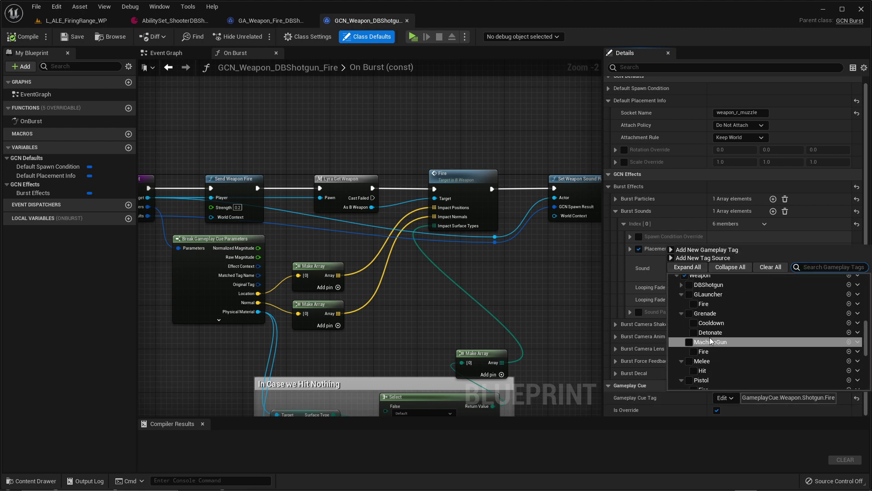
left_click(682, 287)
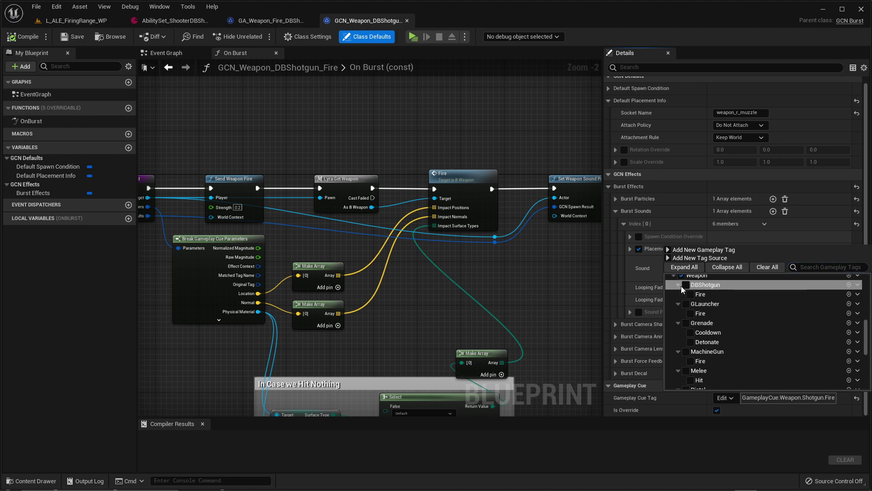
left_click(690, 295)
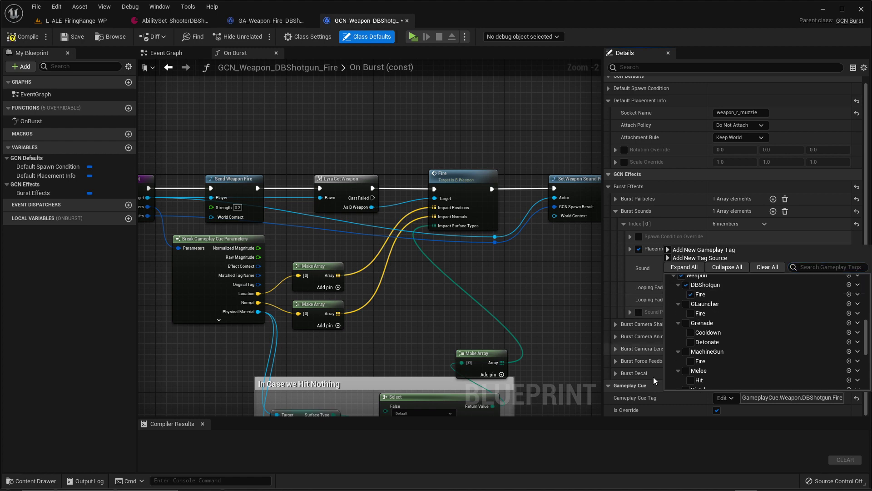
left_click(317, 100)
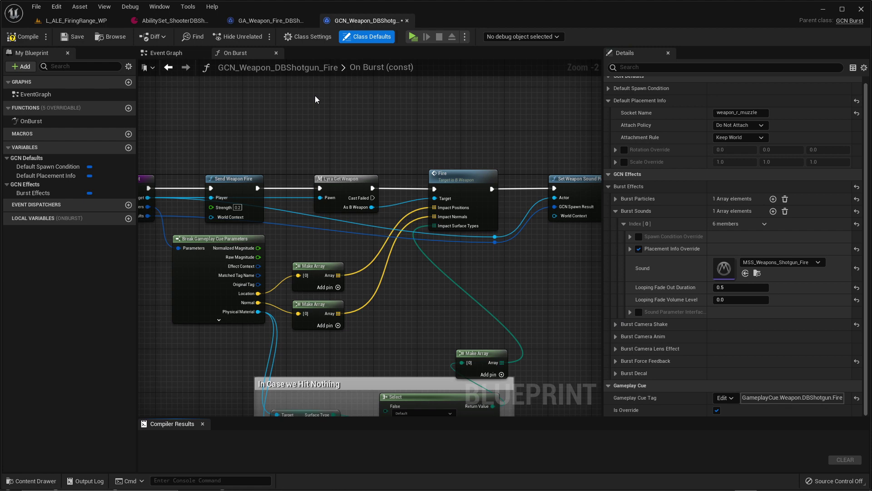
Compare the cue tag with the fire ability's firing tag, and locate the burst sound MSS_Weapons_Shotgun_Fire among the project assets.
left_click(271, 21)
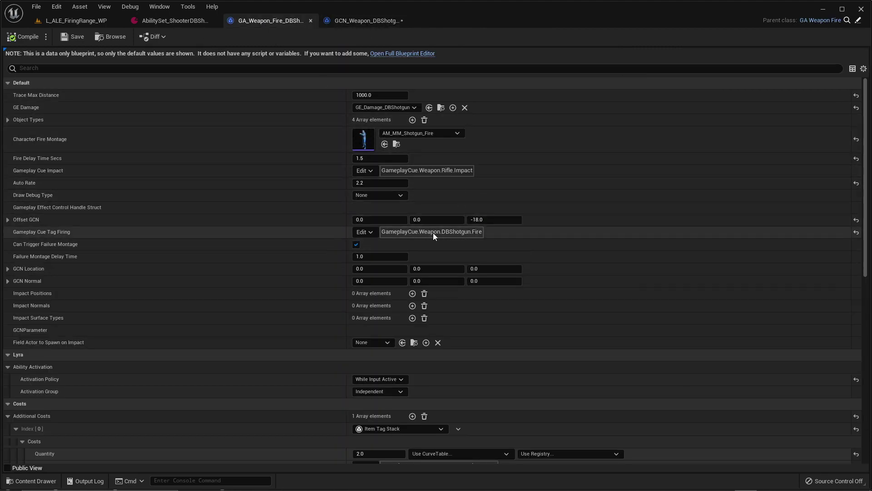
left_click(363, 20)
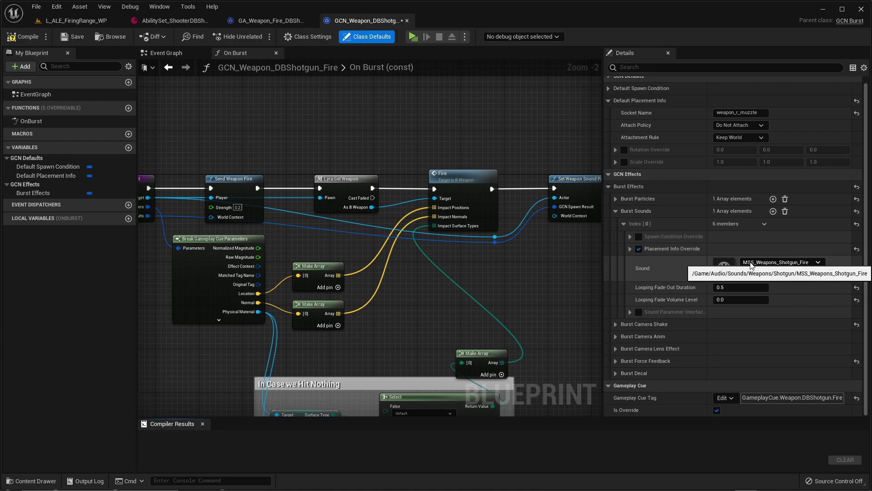
left_click(751, 271)
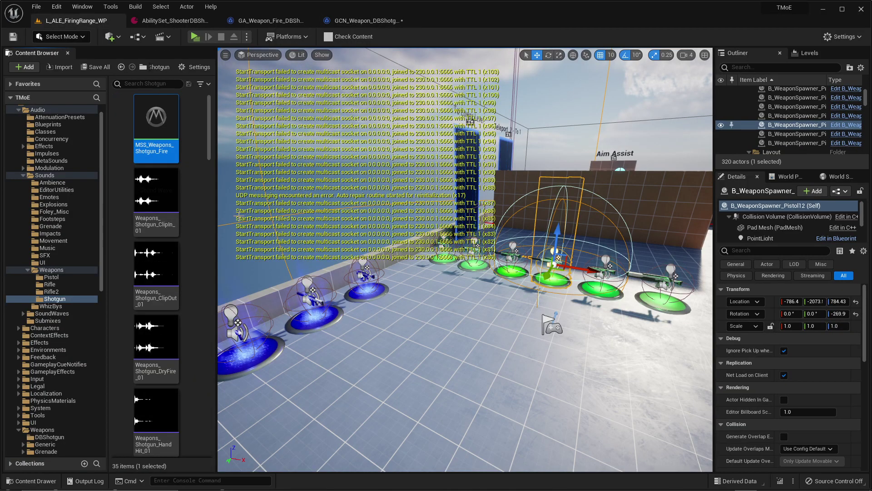
Duplicate the MSS_Weapons_Shotgun_Fire sound and name the copy MSS_Weapons_DBShotgun.
right_click(146, 122)
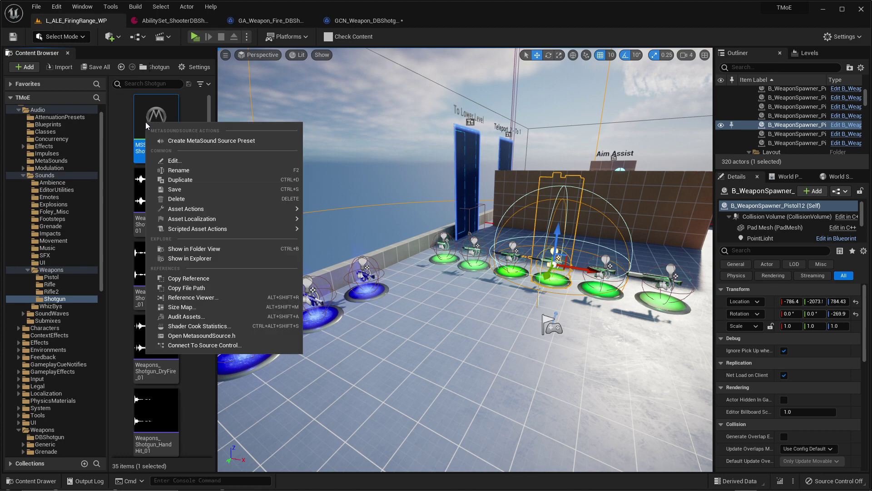
left_click(192, 179)
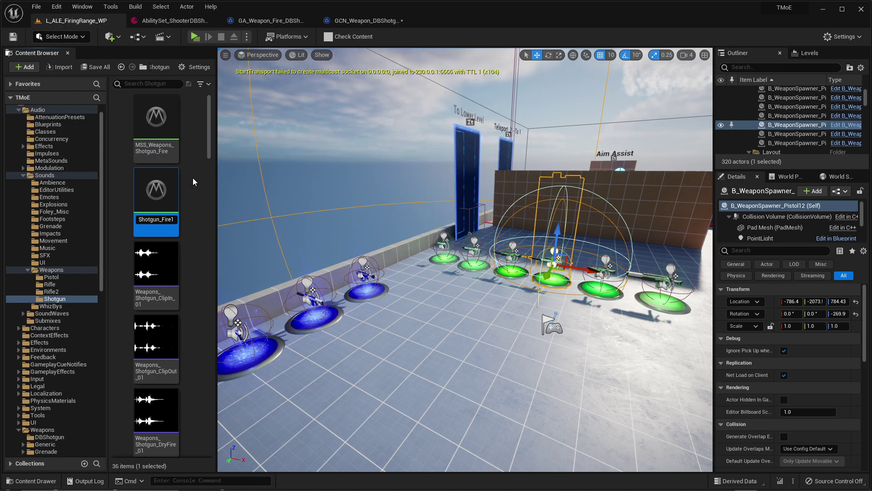
key("BackSpace")
key("BackSpace")
key("BackSpace")
key("BackSpace")
key("BackSpace")
key("BackSpace")
key("BackSpace")
key("BackSpace")
key("BackSpace")
key("BackSpace")
key("BackSpace")
key("BackSpace")
key("BackSpace")
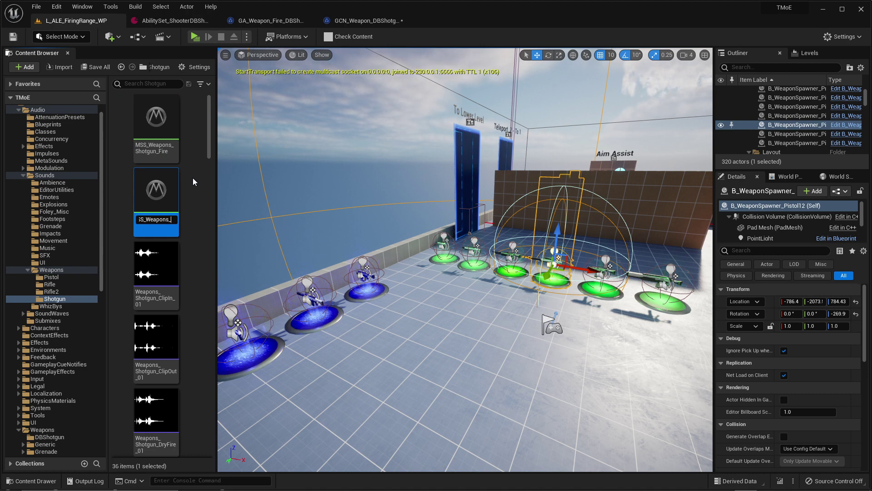
type("DBShotgun")
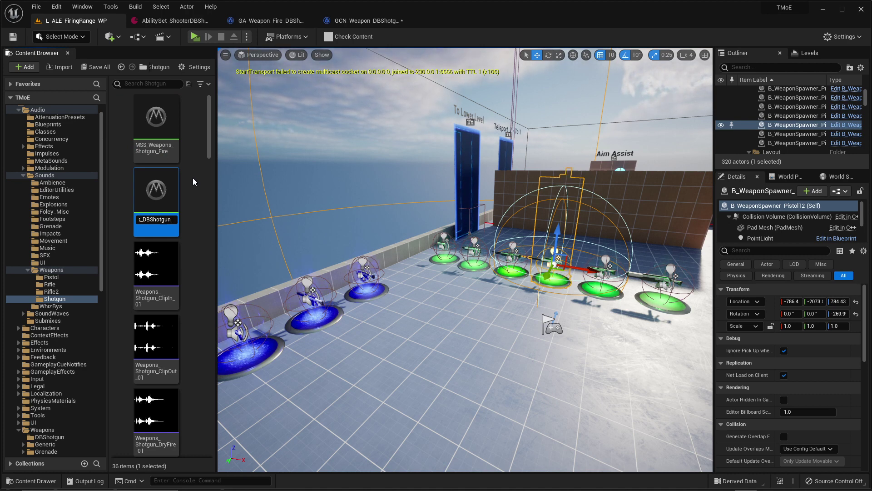
key("Return")
Move MSS_Weapons_DBShotgun into the DBShotgun folder under Weapons.
mouse_move(164, 130)
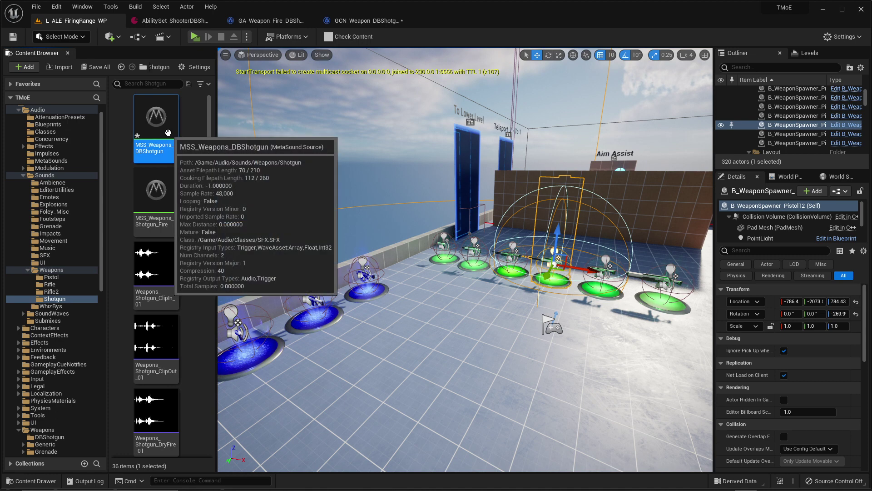
left_click_drag(164, 130, 57, 378)
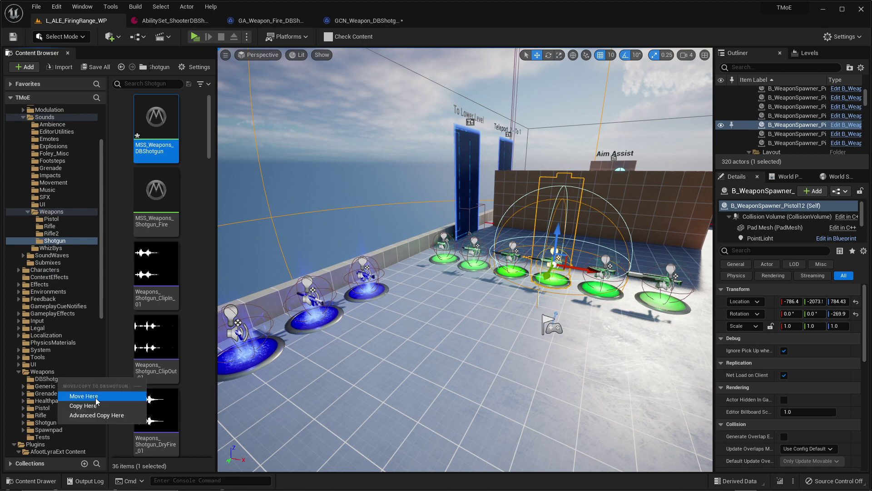
left_click(84, 395)
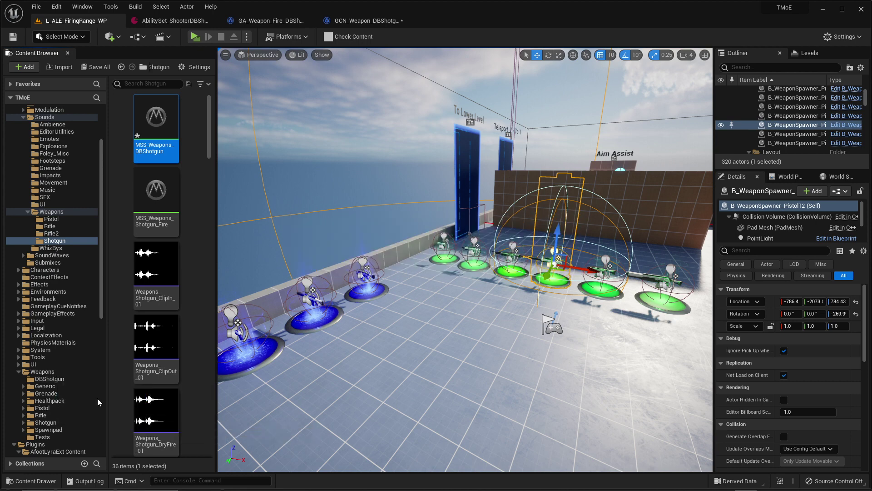
Open MSS_Weapons_DBShotgun from the DBShotgun folder in the MetaSound editor and save it.
left_click(58, 379)
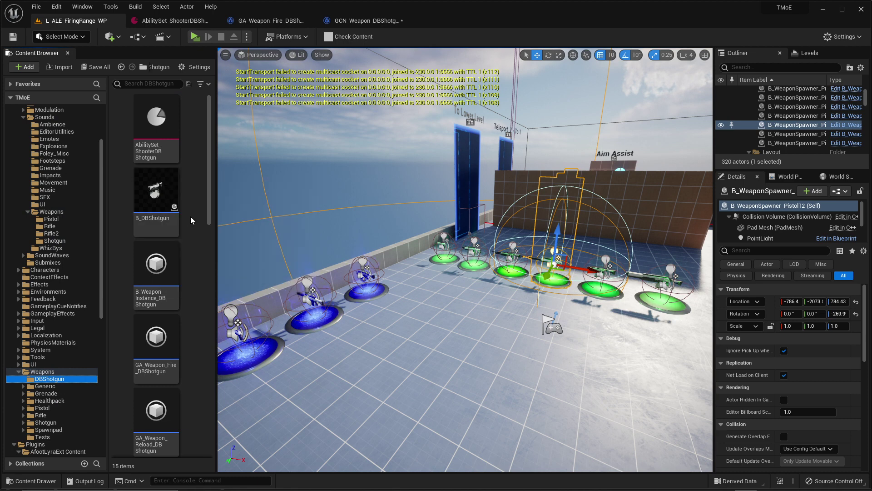
scroll(192, 220, "down", 2)
scroll(190, 223, "down", 3)
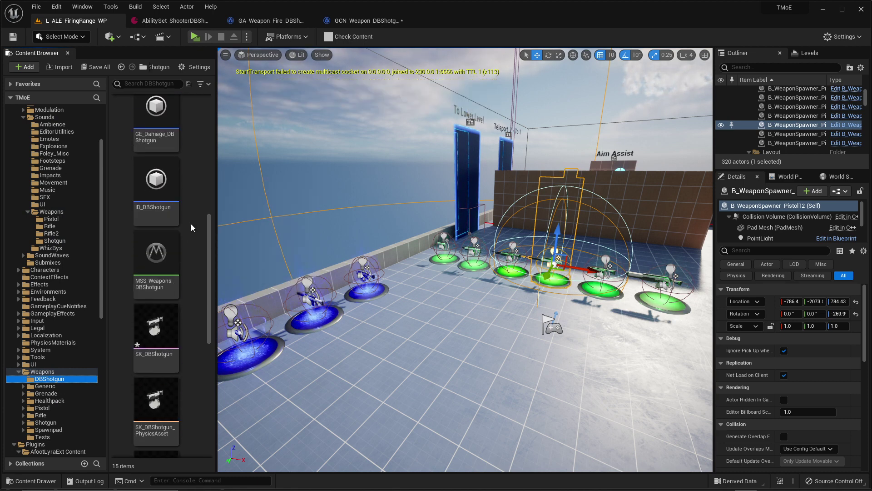
left_click(155, 257)
double_click(155, 257)
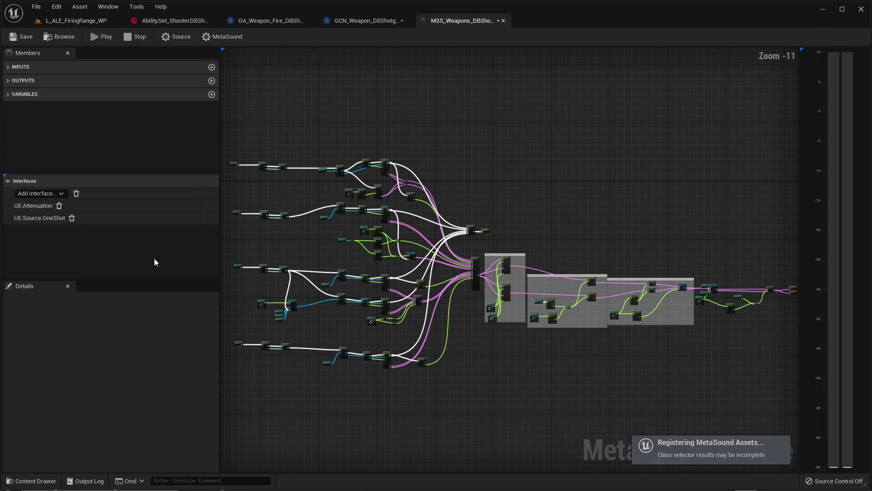
key("ctrl+s")
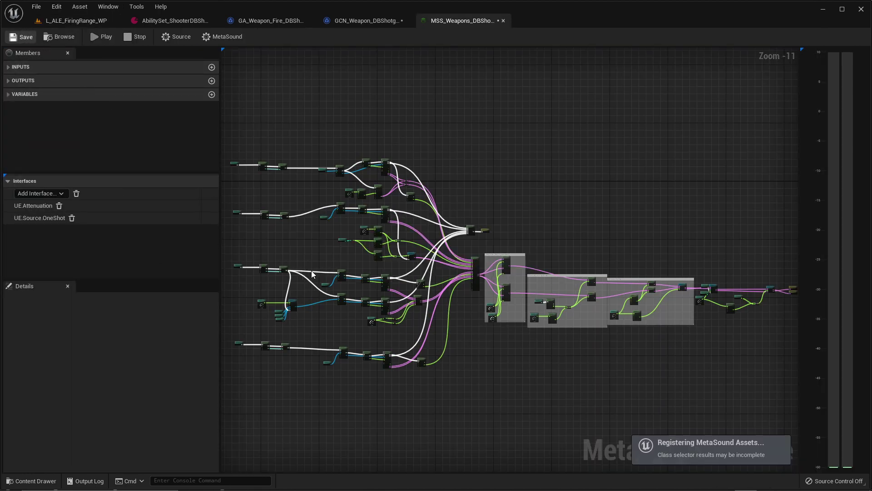
Inspect the MetaSound's inputs, including the Noise inputs, Threshold dB and the wave assets assigned to Sweetener.
left_click(8, 68)
scroll(56, 145, "down", 5)
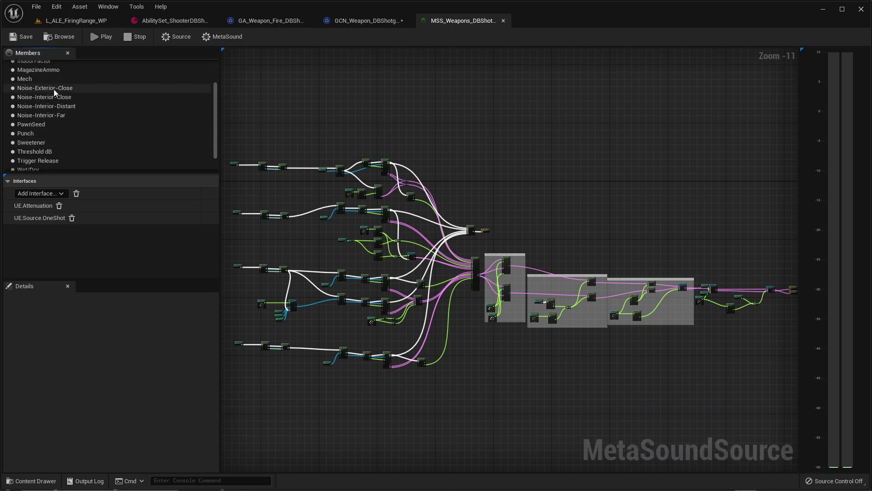
left_click(63, 88)
left_click(64, 97)
left_click(70, 107)
left_click(70, 115)
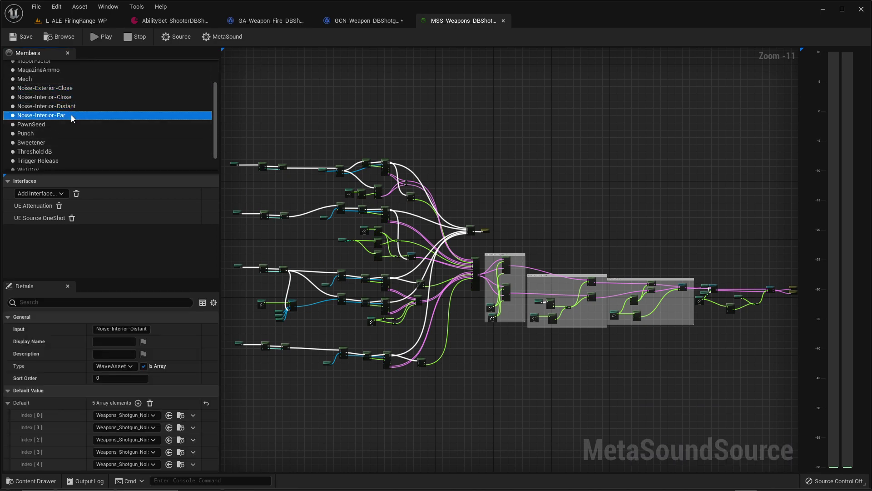
left_click(45, 152)
left_click(45, 142)
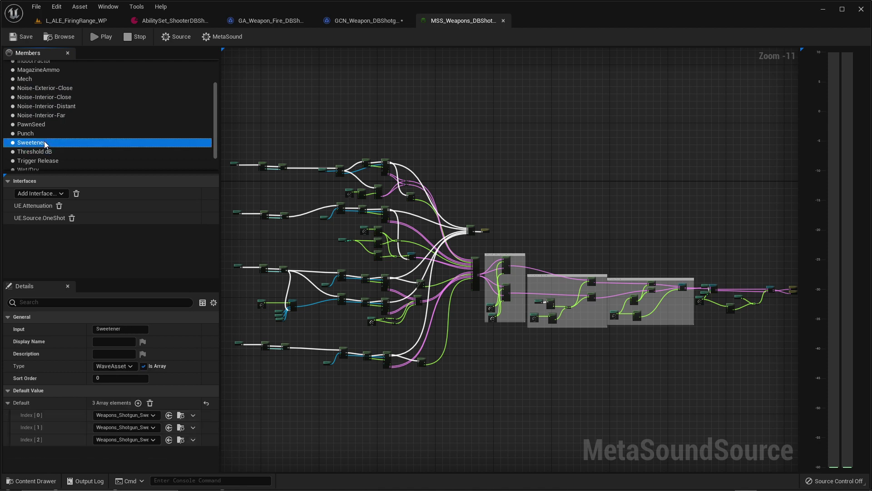
Disconnect the On Play input from the Random (Time) node that starts the Sweetener chain.
right_click_drag(424, 338, 468, 333)
scroll(454, 334, "up", 8)
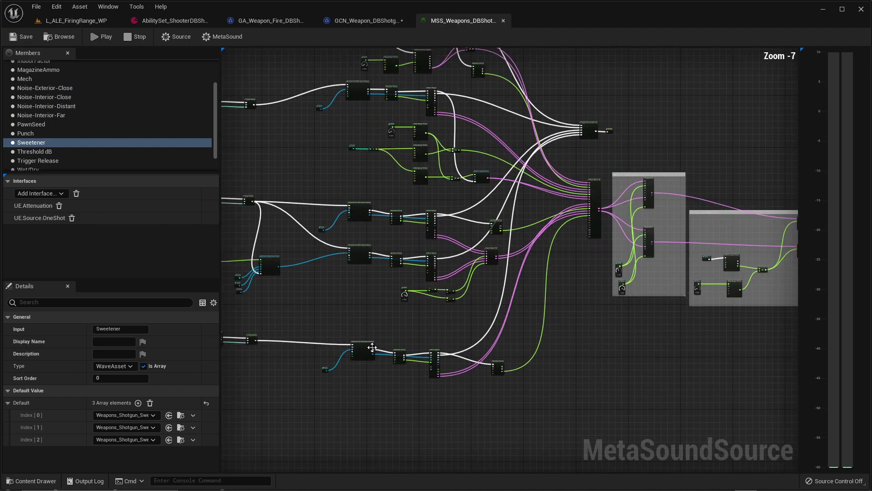
right_click_drag(500, 295, 558, 210)
right_click_drag(283, 261, 318, 238)
left_click(253, 255)
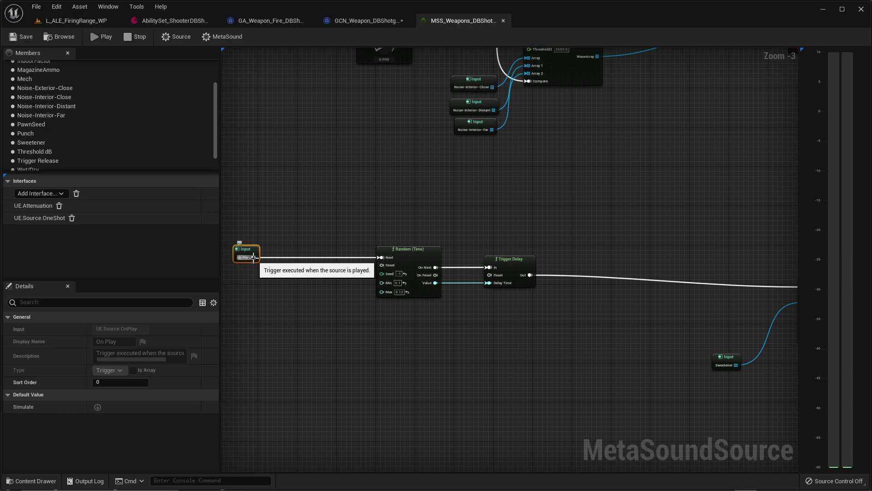
left_click(253, 257, "alt")
Break the On Finished and On Play output links of the Sweetener chain's Wave Player.
right_click_drag(642, 358, 329, 348)
right_click_drag(784, 238, 378, 227)
right_click_drag(461, 214, 461, 238)
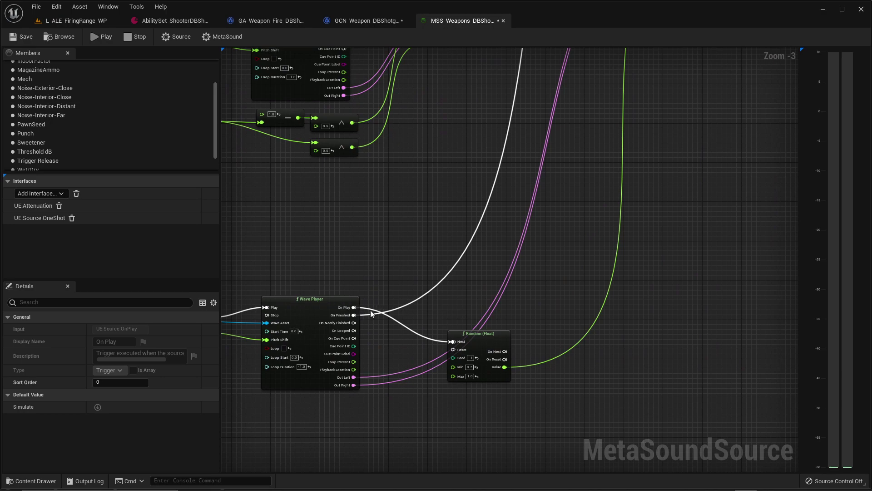
left_click(354, 315, "alt")
left_click(354, 307, "alt")
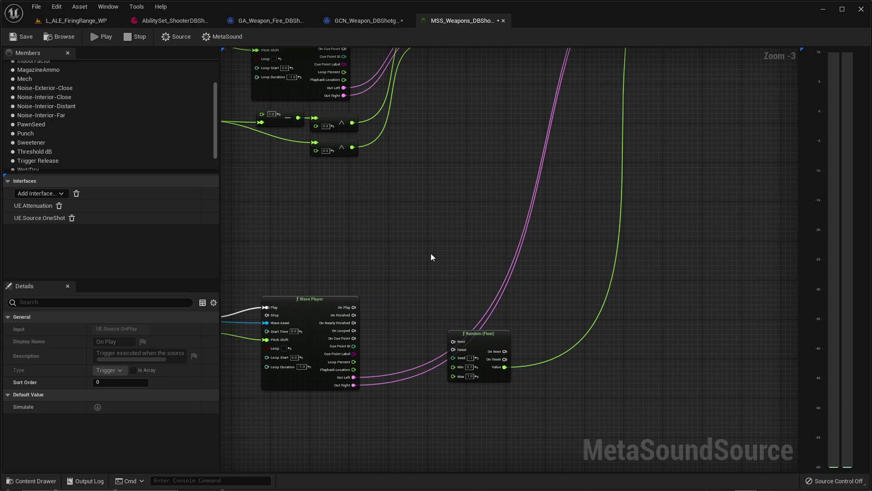
Review the remaining sound chains and the detached Sweetener chain in the graph, and save the MetaSound.
right_click_drag(453, 212, 322, 423)
right_click_drag(428, 303, 623, 393)
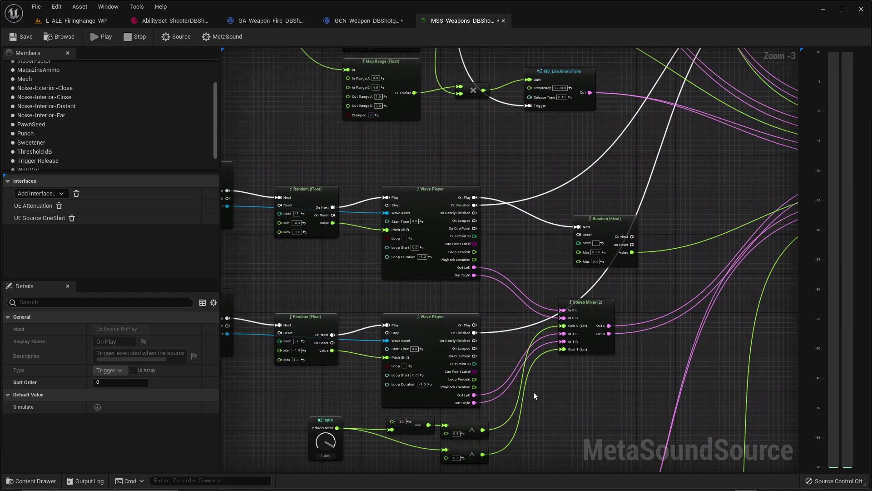
right_click_drag(481, 206, 513, 358)
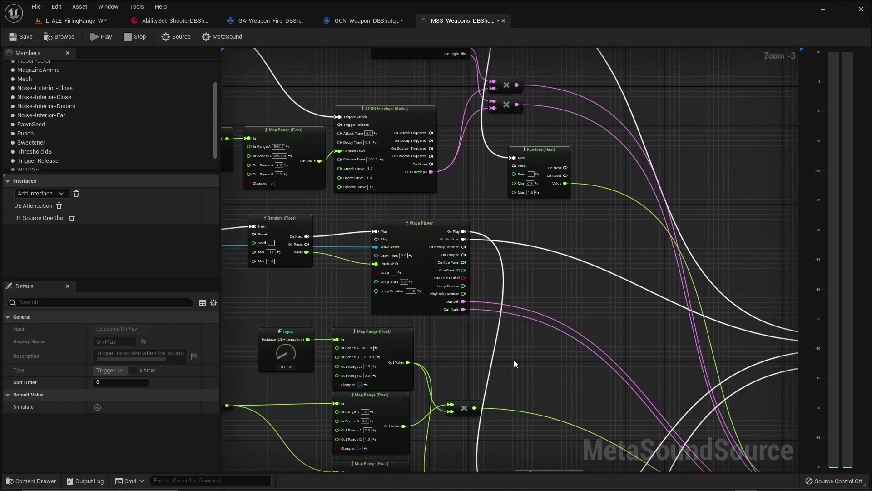
right_click_drag(512, 228, 575, 311)
scroll(558, 309, "down", 3)
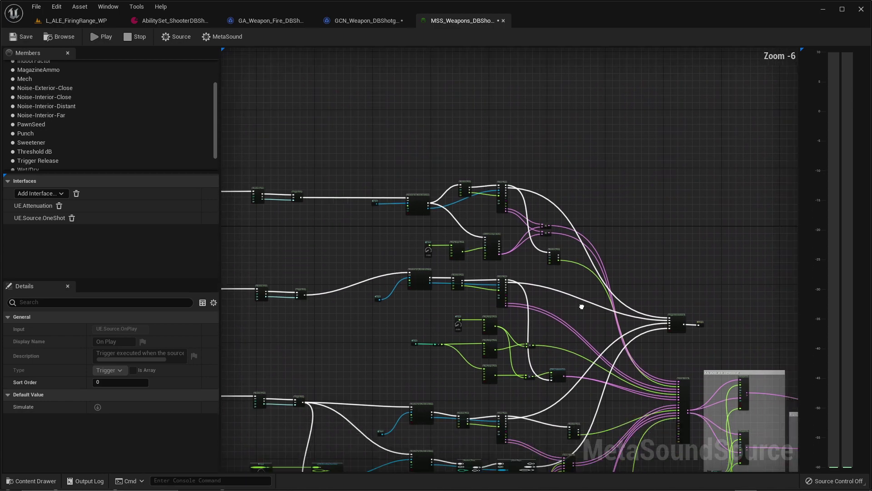
right_click_drag(330, 271, 414, 249)
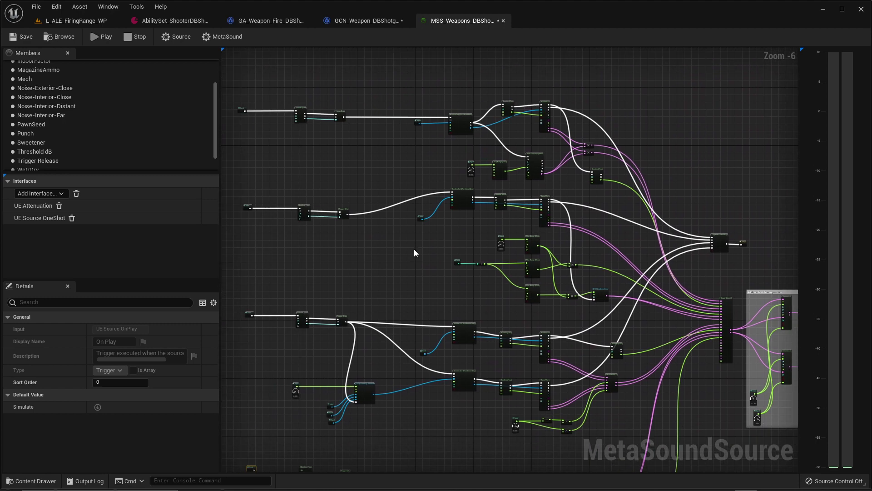
right_click_drag(404, 391, 292, 346)
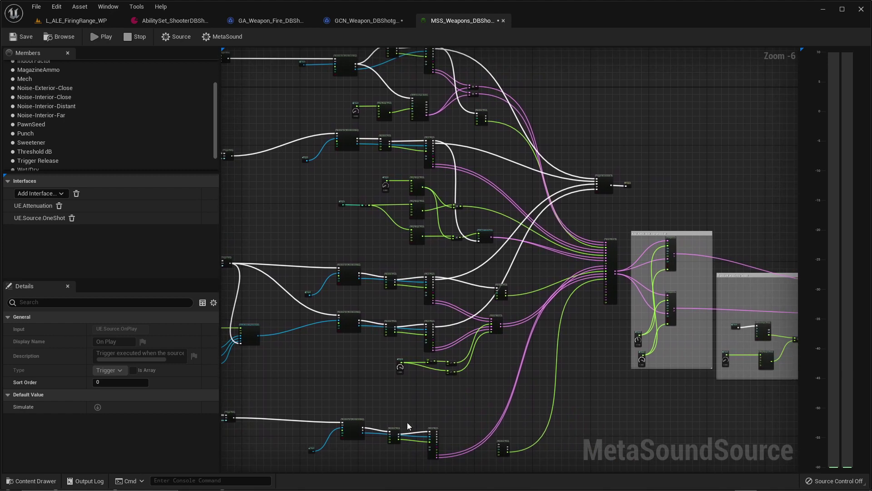
left_click(21, 37)
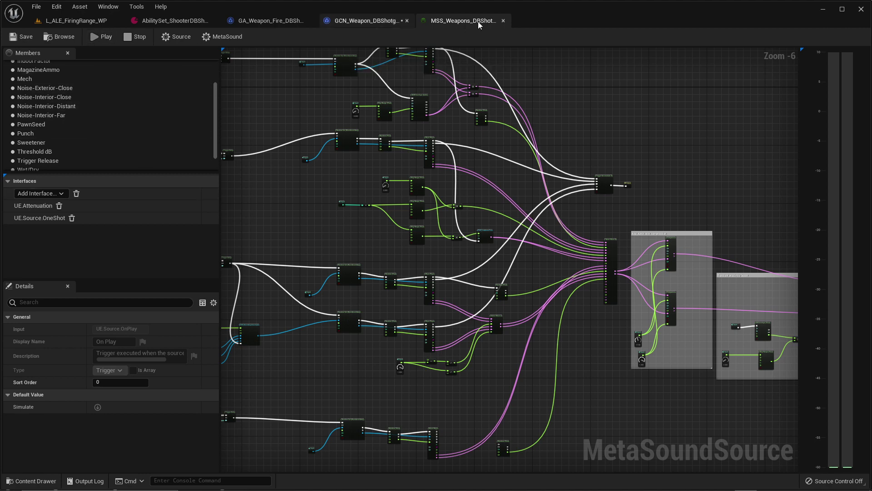
Locate the new MetaSound in the DBShotgun folder and rename it to MSS_Weapons_DBShotgun_Fire.
left_click(376, 21)
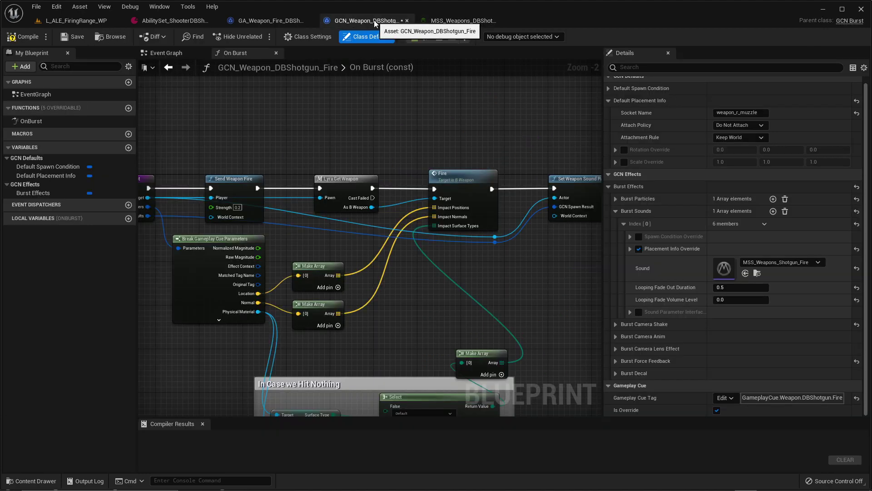
left_click(802, 266)
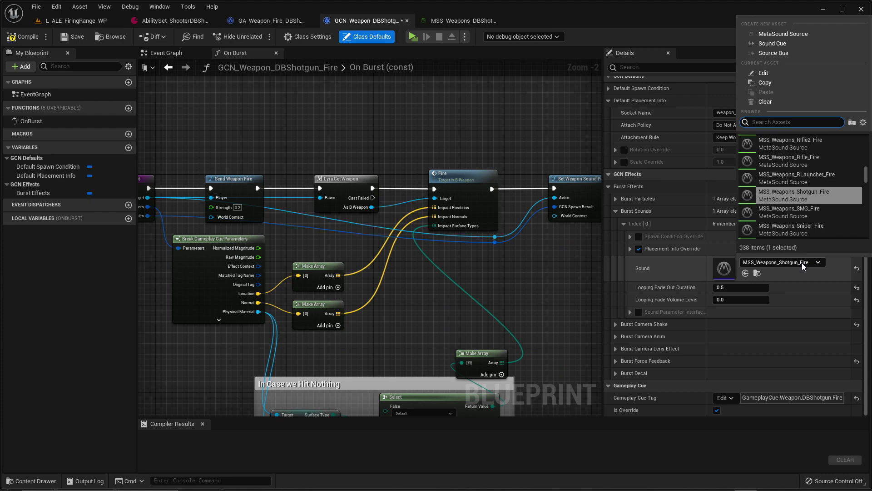
left_click(478, 21)
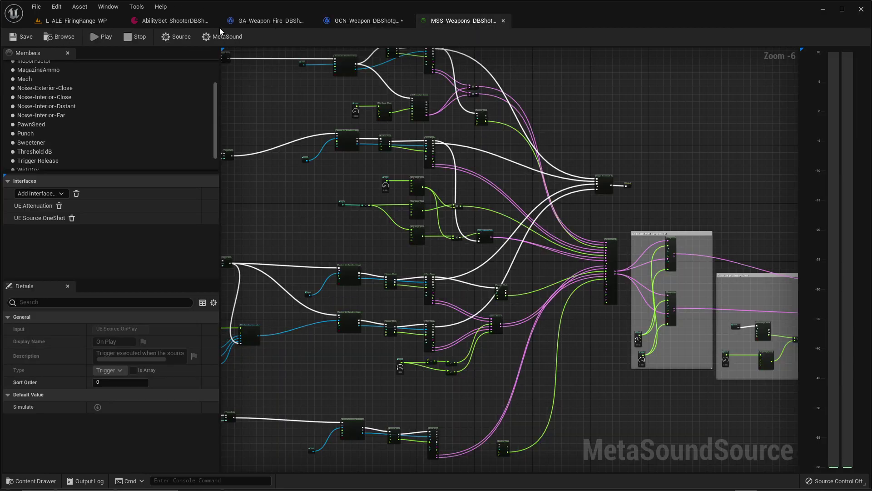
left_click(59, 39)
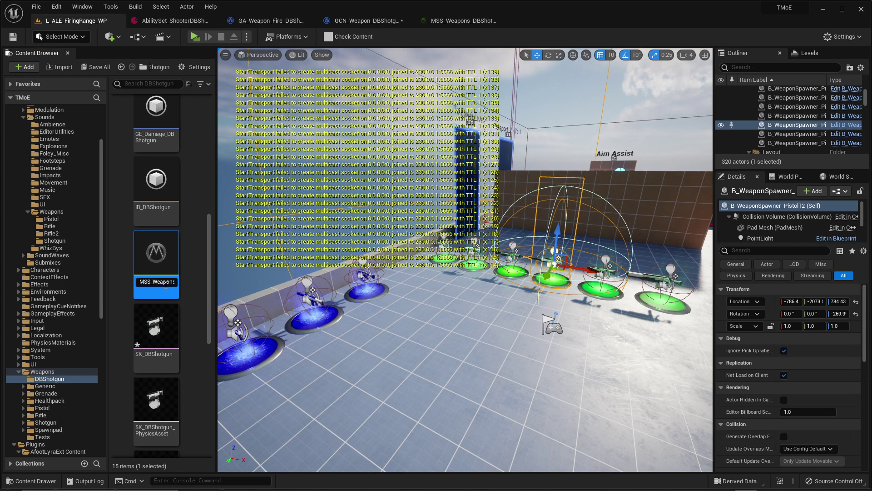
key("End")
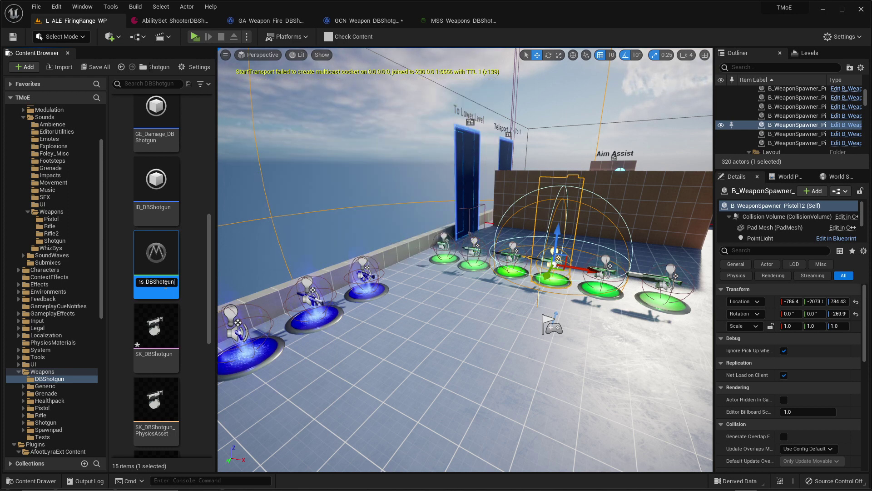
type("_Fire")
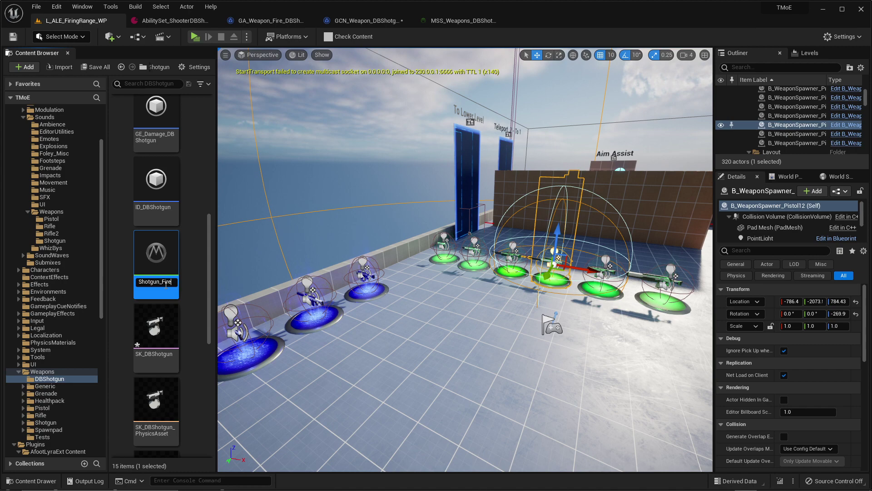
key("Return")
Set the burst sound of GCN_Weapon_DBShotgun_Fire to MSS_Weapons_DBShotgun_Fire, and return to the fire ability's default values.
left_click(459, 22)
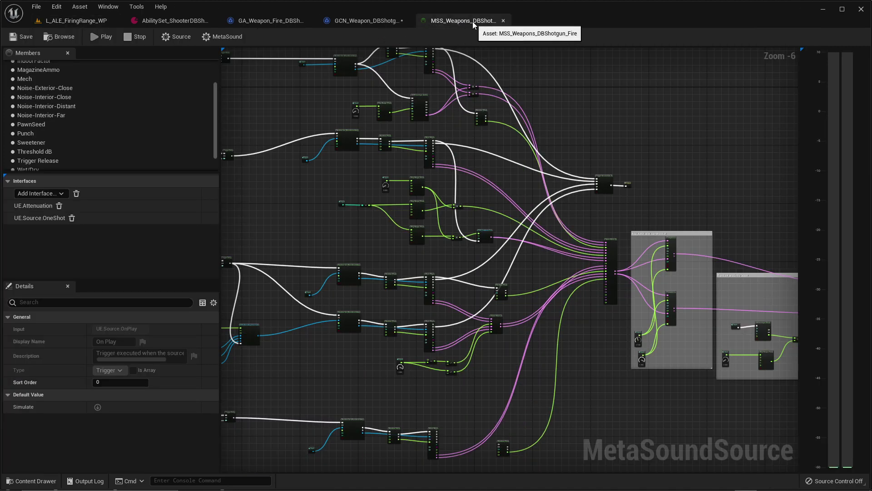
left_click(366, 21)
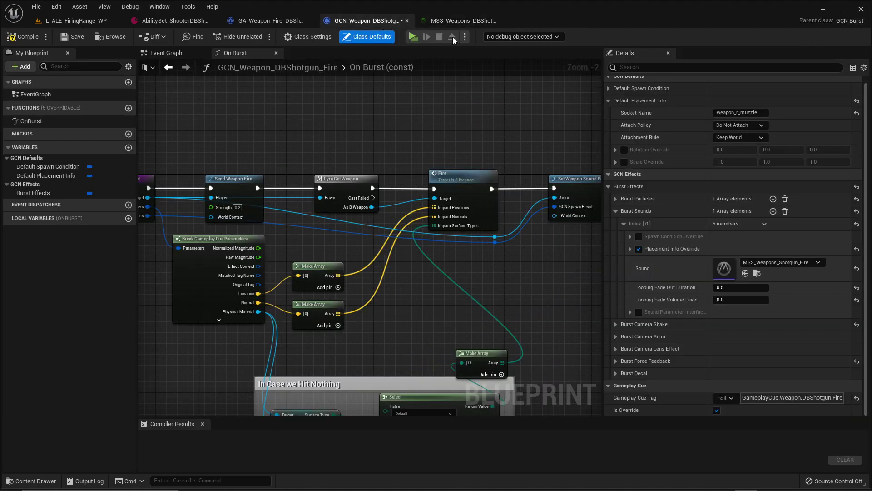
left_click(793, 263)
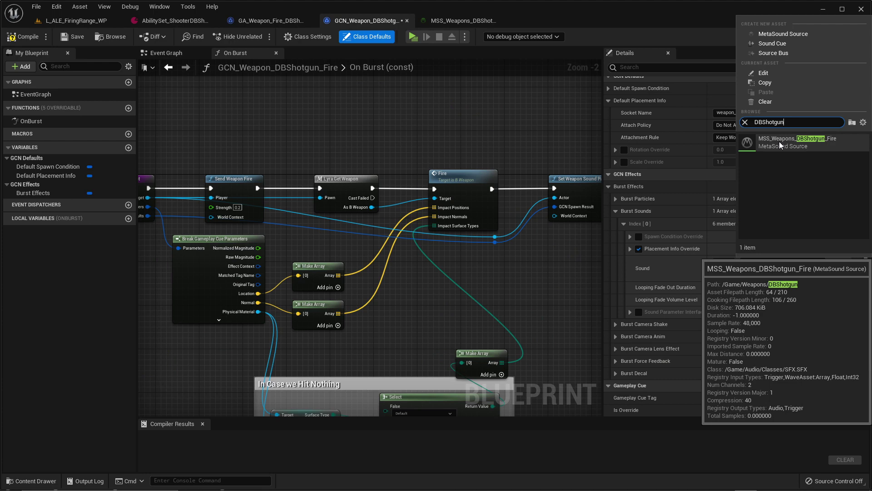
left_click(780, 145)
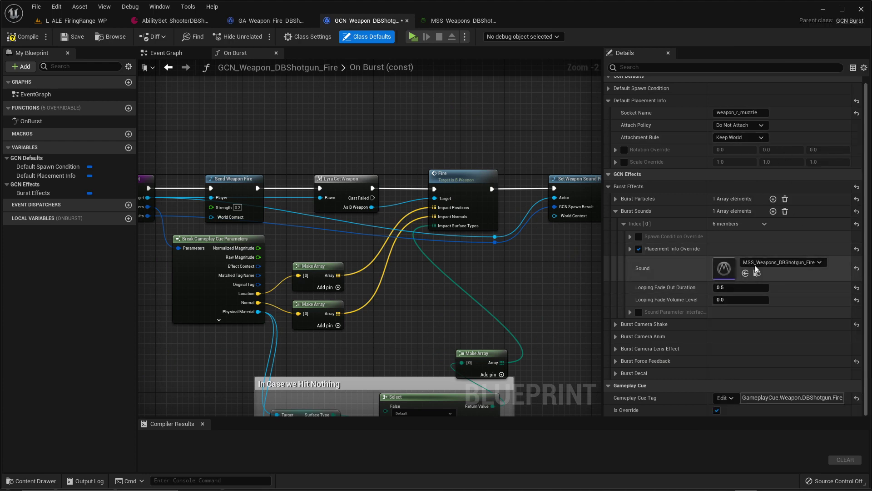
left_click(266, 23)
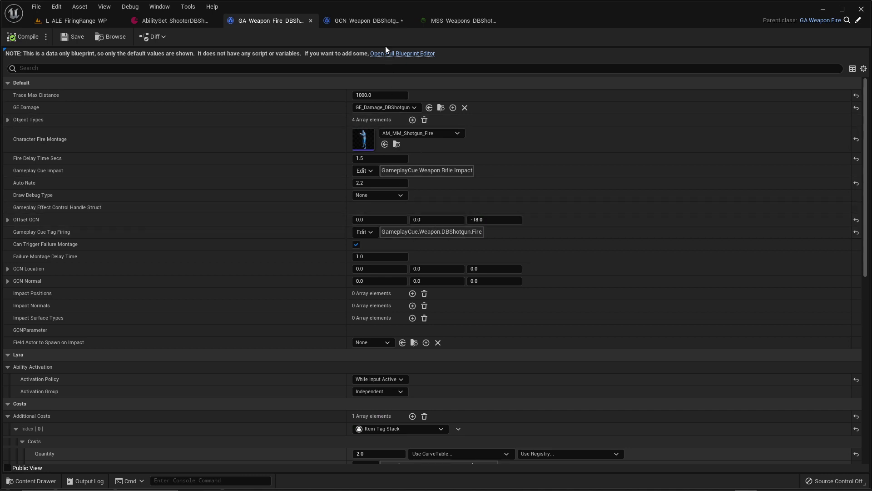
Compile and save GCN_Weapon_DBShotgun_Fire, and close both it and the fire MetaSound.
left_click(370, 20)
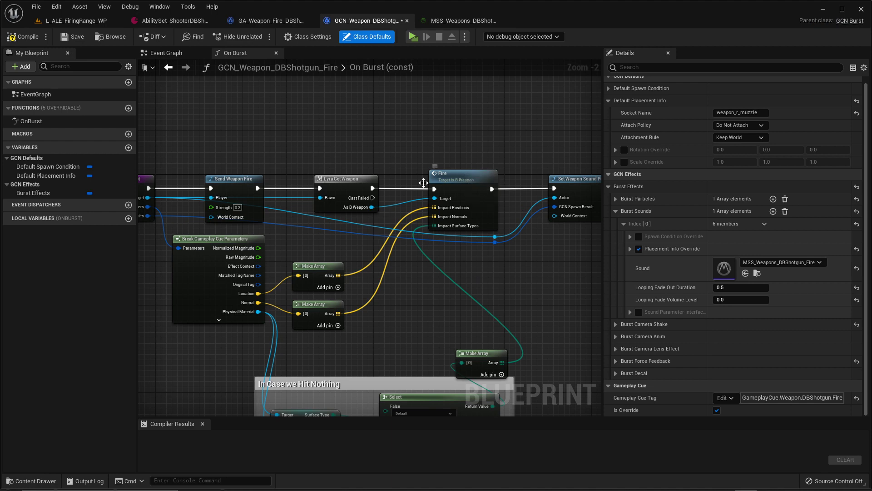
right_click_drag(530, 271, 333, 288)
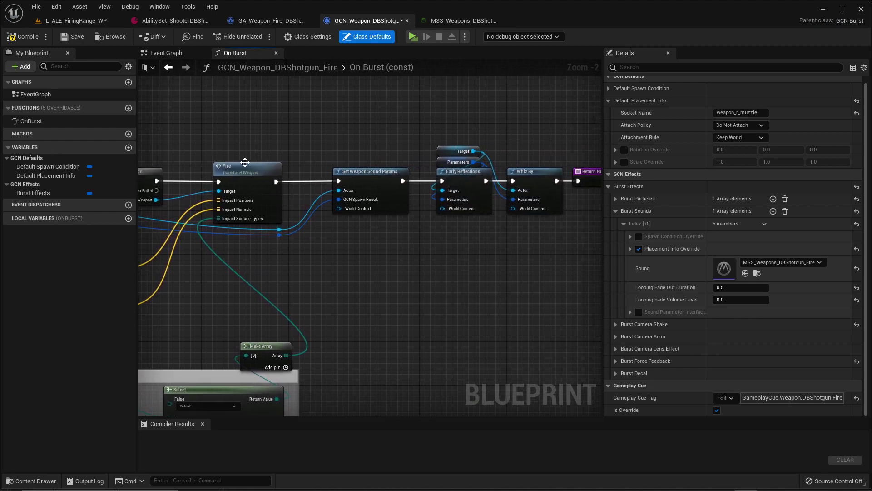
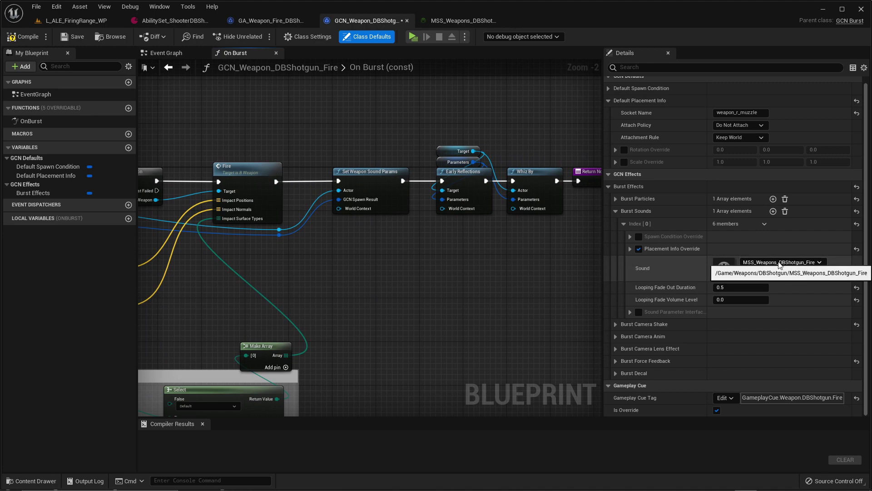
left_click(10, 39)
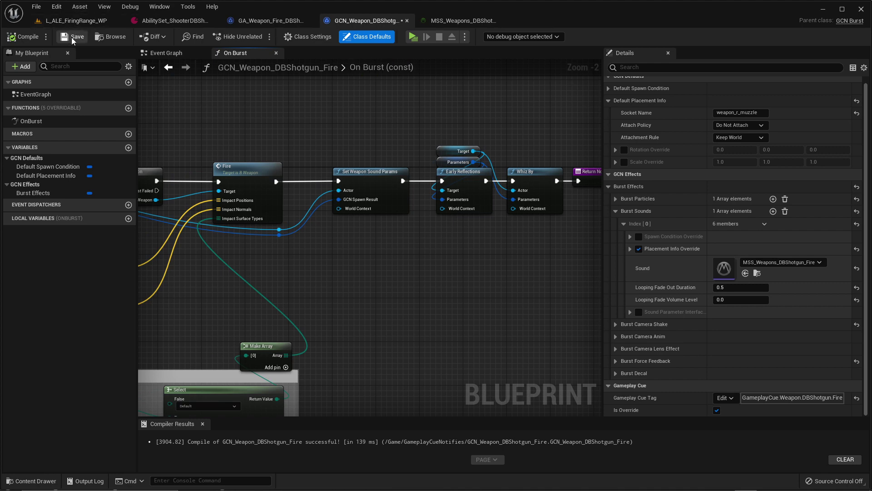
left_click(406, 21)
left_click(388, 21)
left_click(406, 21)
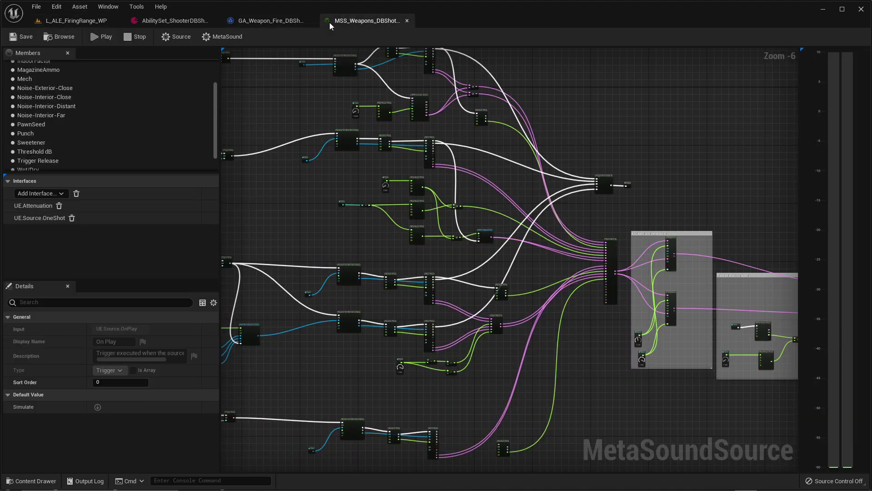
Review the fire ability's default values down to its ammo cost, and close it and the shotgun's ability set.
scroll(303, 235, "down", 4)
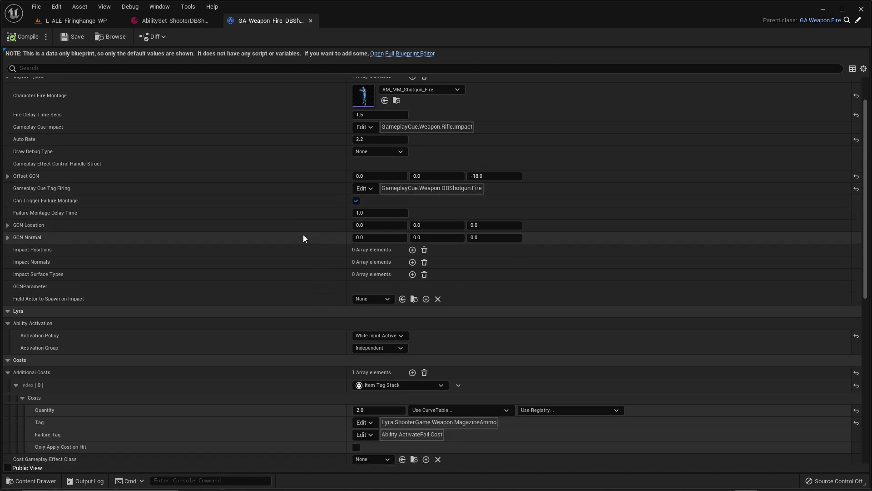
scroll(304, 235, "down", 1)
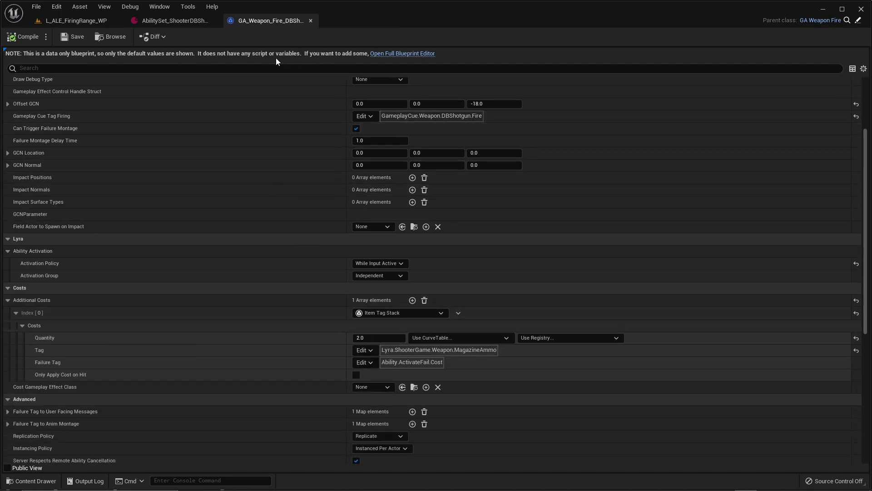
left_click(310, 20)
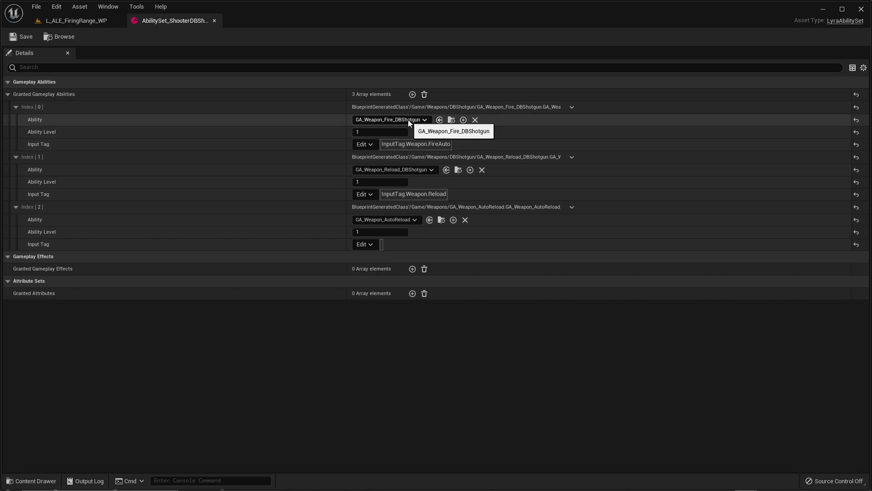
left_click(214, 21)
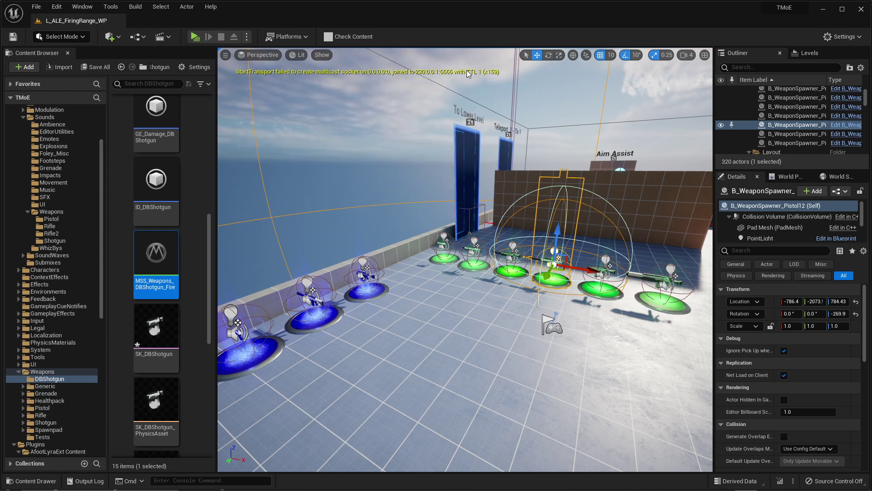
Duplicate the last green weapon spawner in the row and place the copy beside it at X -126.4.
right_click_drag(422, 77, 482, 82)
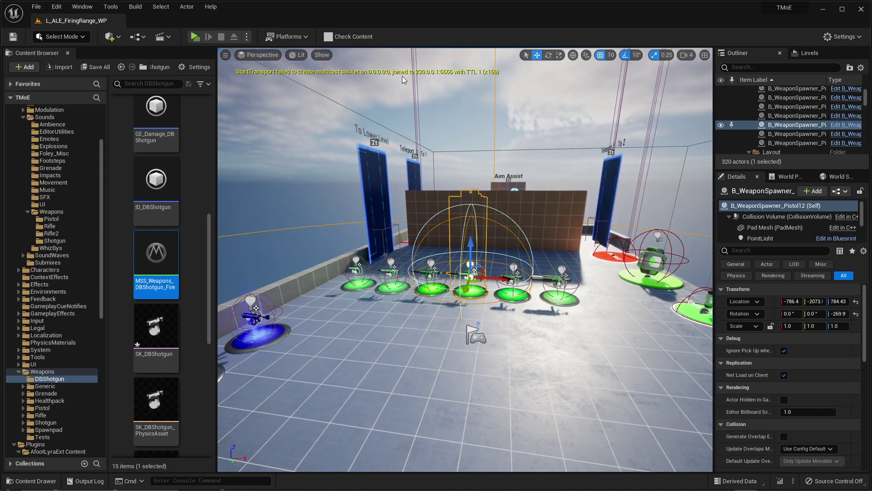
mouse_move(523, 485)
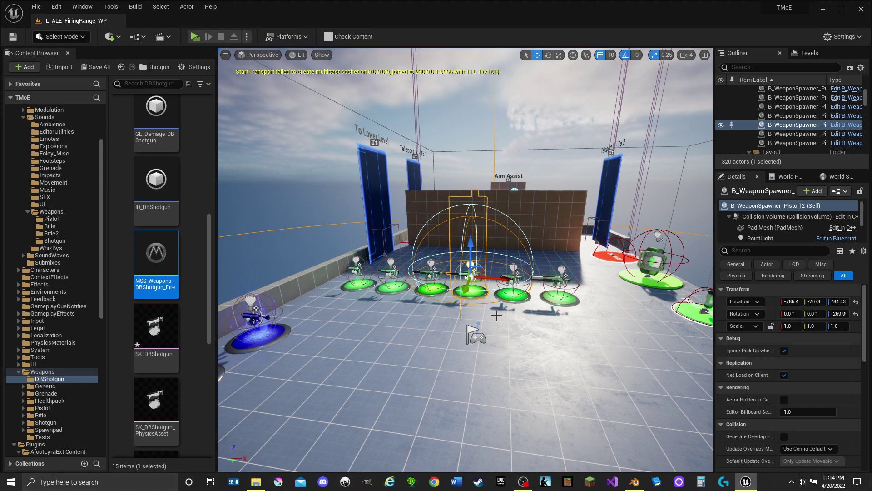
right_click_drag(497, 314, 436, 299)
left_click(405, 293)
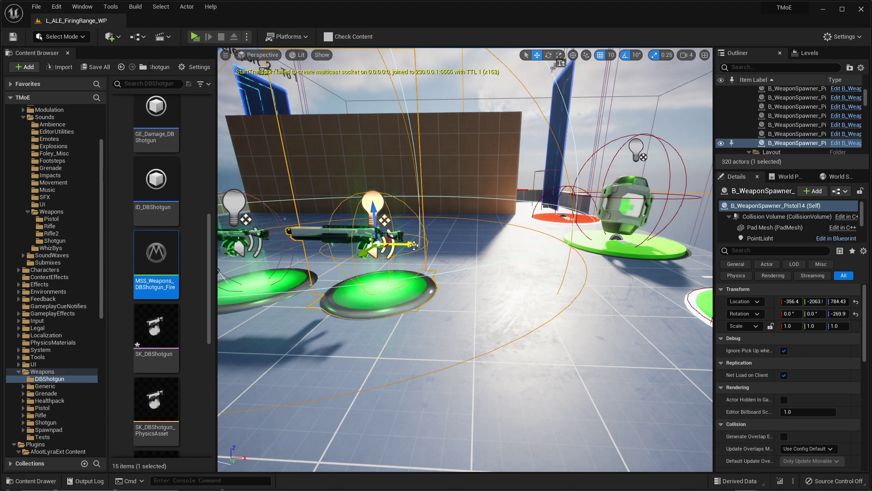
left_click_drag(413, 246, 577, 260, "alt")
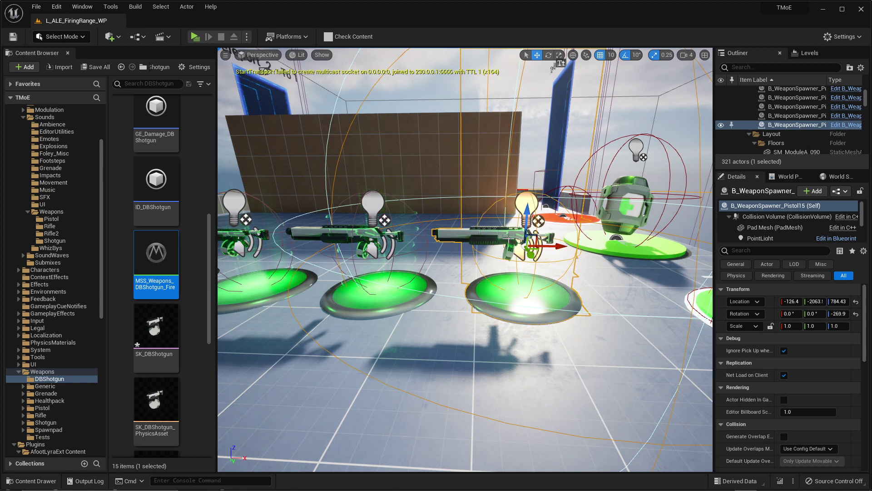
Set the duplicated spawner's weapon definition to the DBShotgun pickup data, and inspect its weapon mesh up close.
scroll(772, 400, "down", 5)
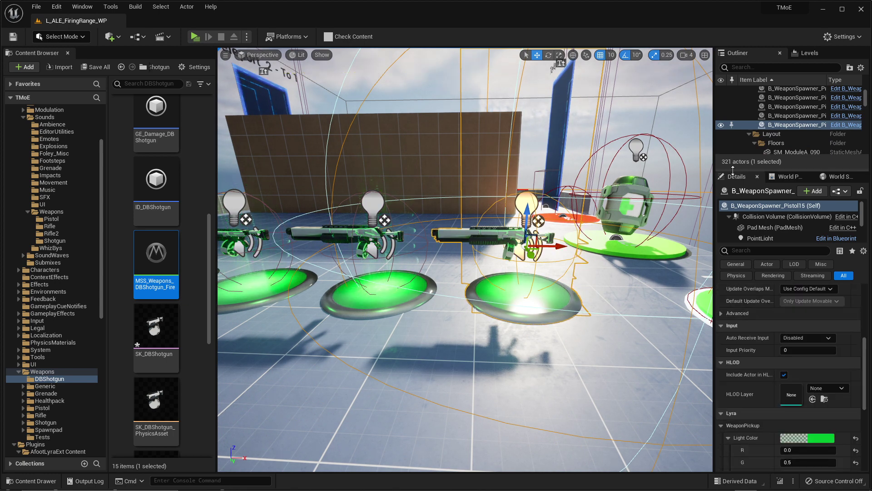
scroll(800, 421, "down", 8)
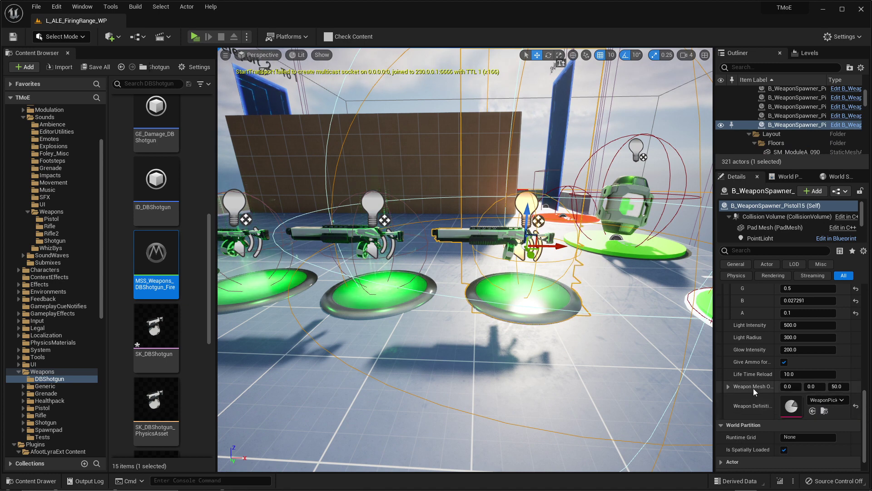
scroll(751, 355, "up", 3)
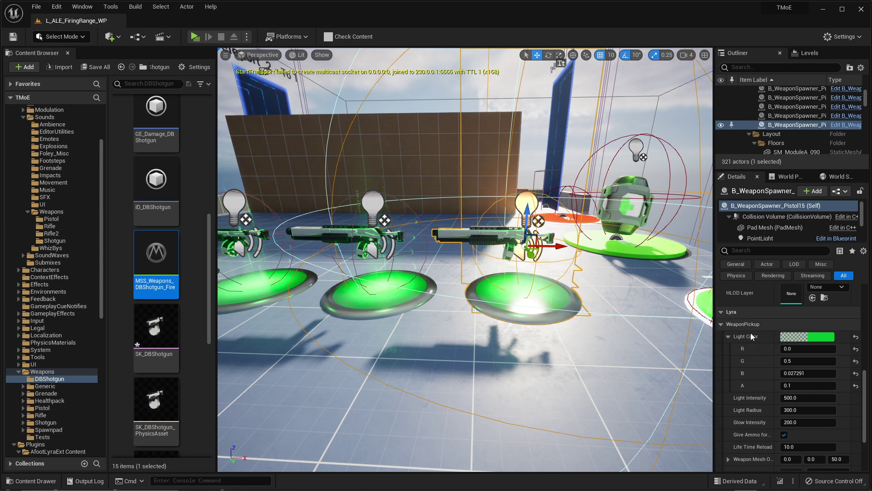
scroll(751, 374, "down", 4)
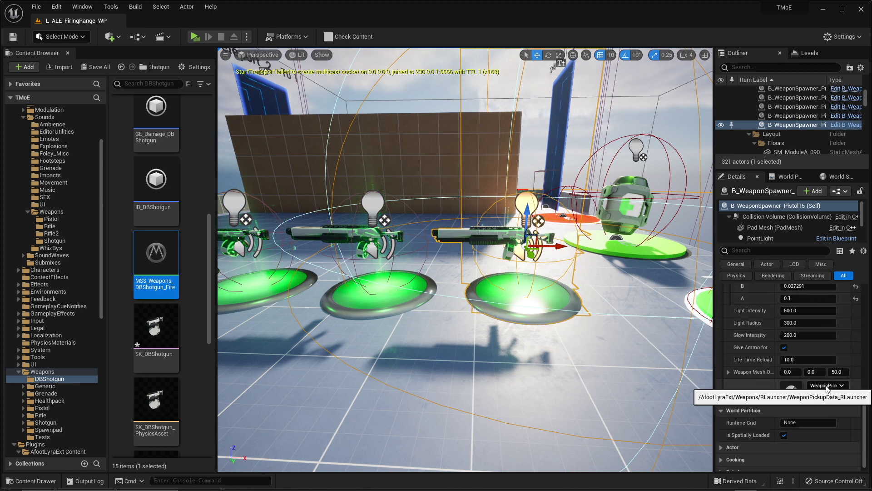
left_click(826, 386)
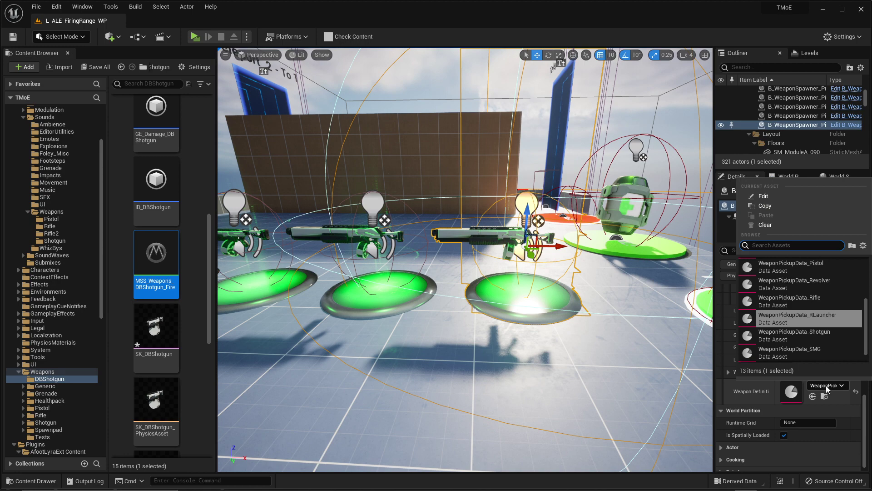
type("_DBShotgun")
left_click(813, 267)
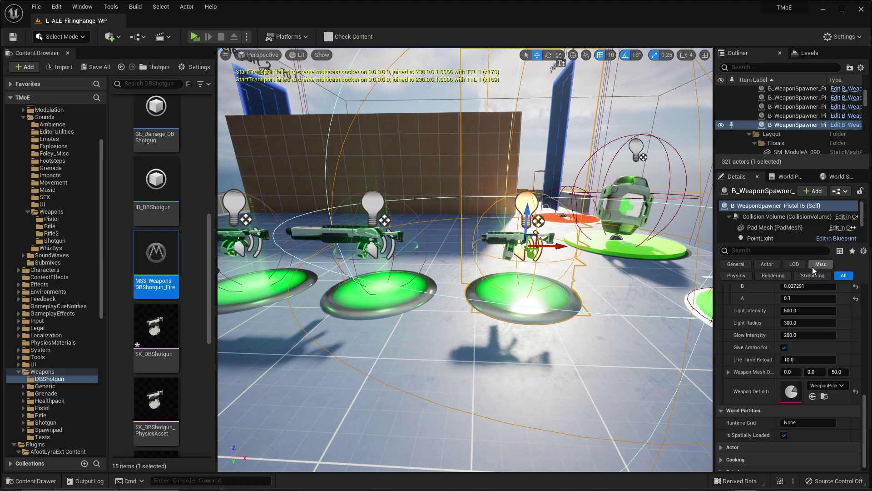
mouse_move(576, 291)
right_mouse_down()
mouse_move(607, 291)
mouse_move(595, 280)
mouse_move(568, 282)
mouse_move(636, 283)
mouse_move(590, 282)
right_mouse_up()
key("w")
key("s")
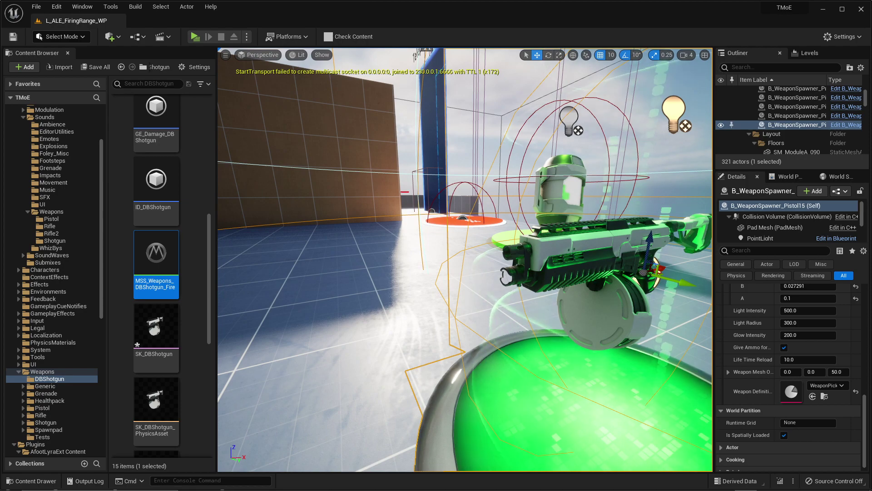
key("d")
right_click_drag(671, 223, 311, 280)
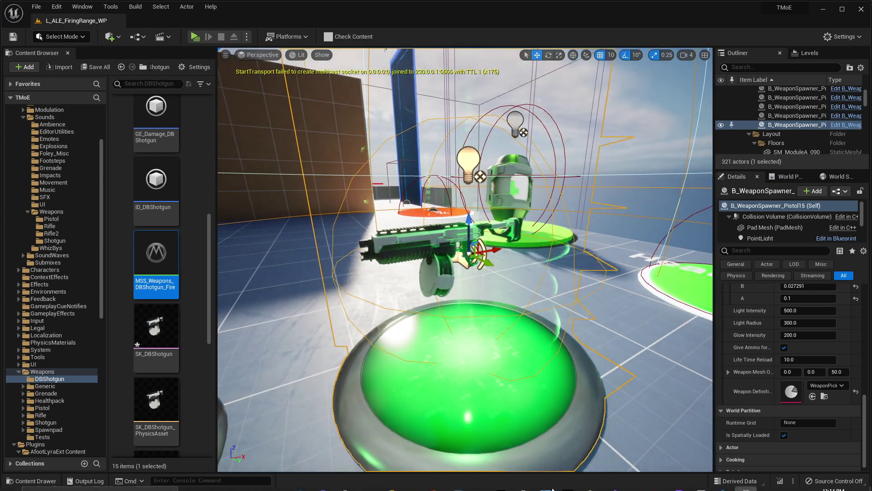
Switch to Blender and export the selected shotgun as FBX over SM_DBShotgun.fbx in the project's Imports folder.
left_click(634, 482)
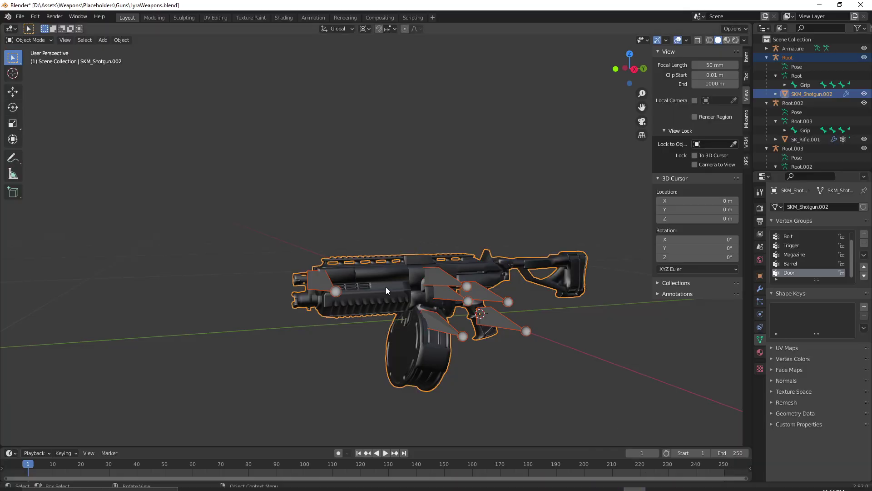
left_click(19, 17)
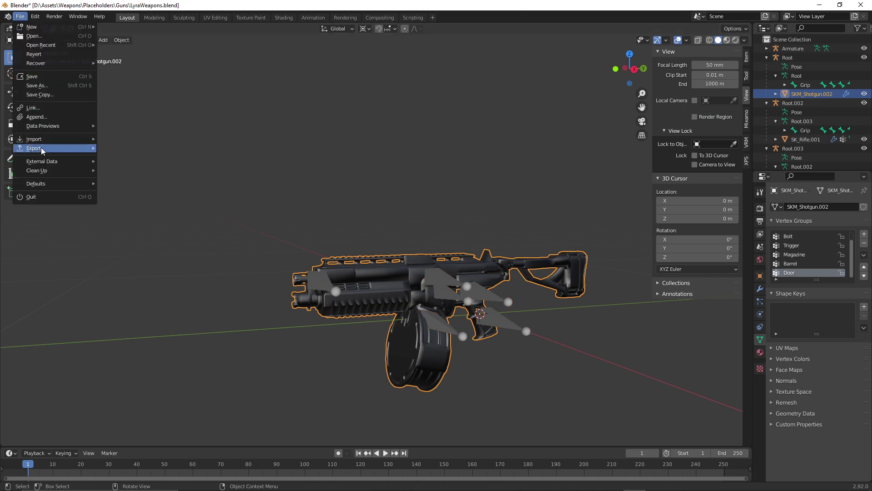
mouse_move(42, 151)
left_click(150, 203)
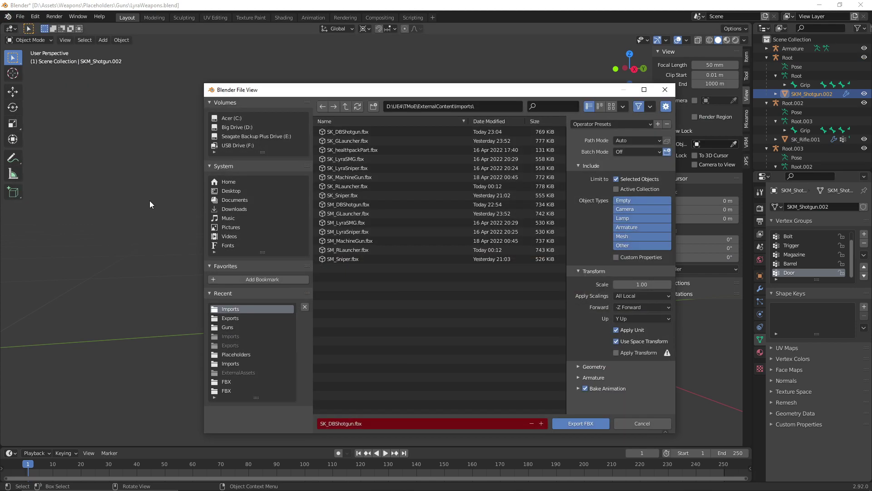
left_click(353, 205)
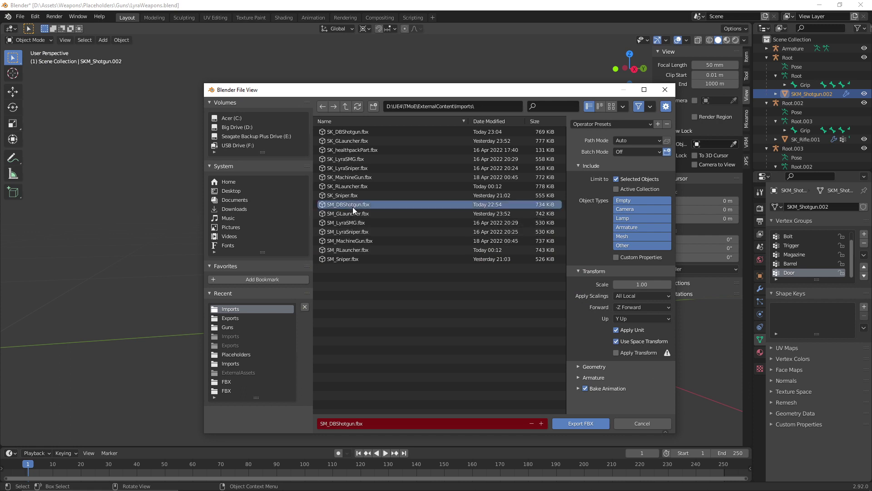
left_click(579, 377)
scroll(590, 393, "down", 3)
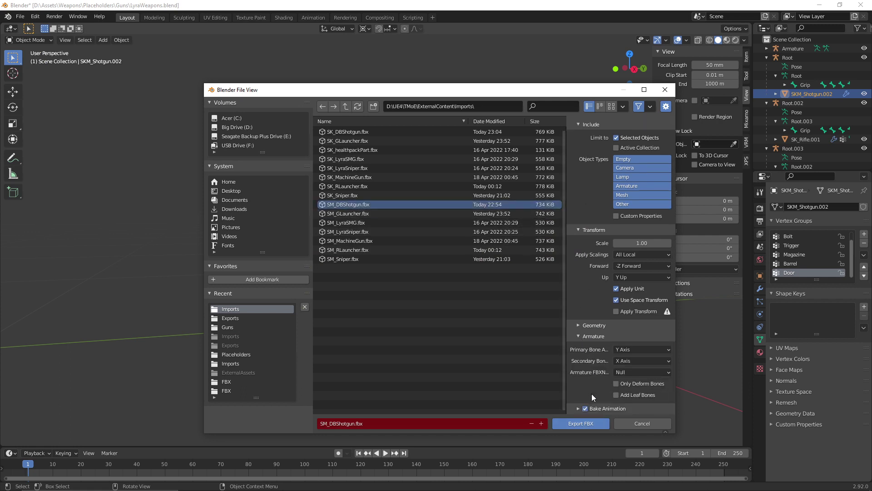
left_click(585, 423)
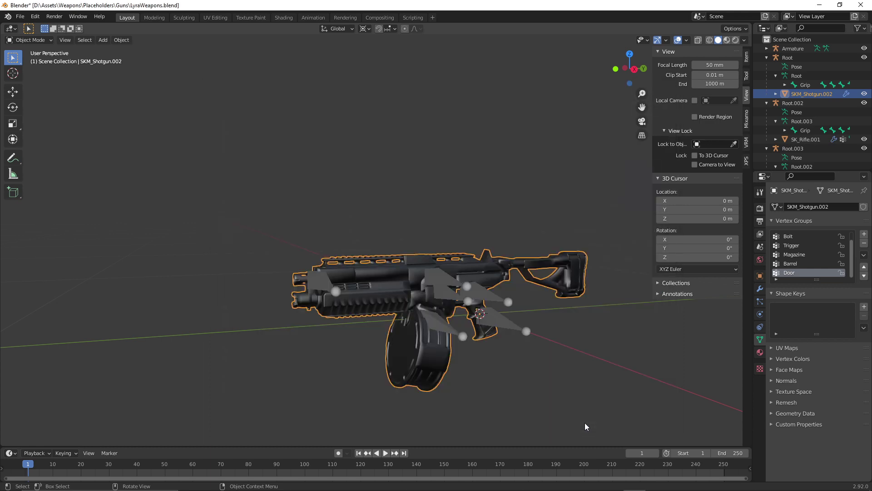
Switch back to Unreal Editor, save the SM_DBShotgun static mesh and reimport its base mesh, and close the mesh editor.
left_click(744, 481)
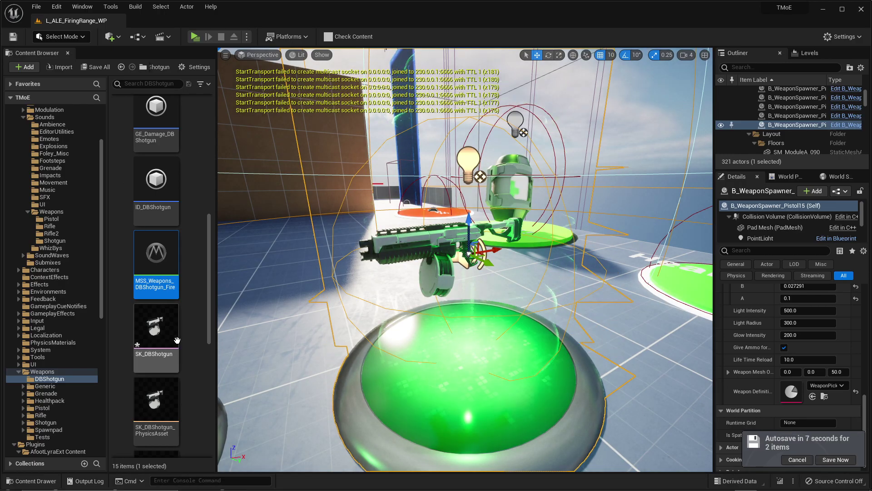
scroll(159, 362, "down", 3)
double_click(158, 362)
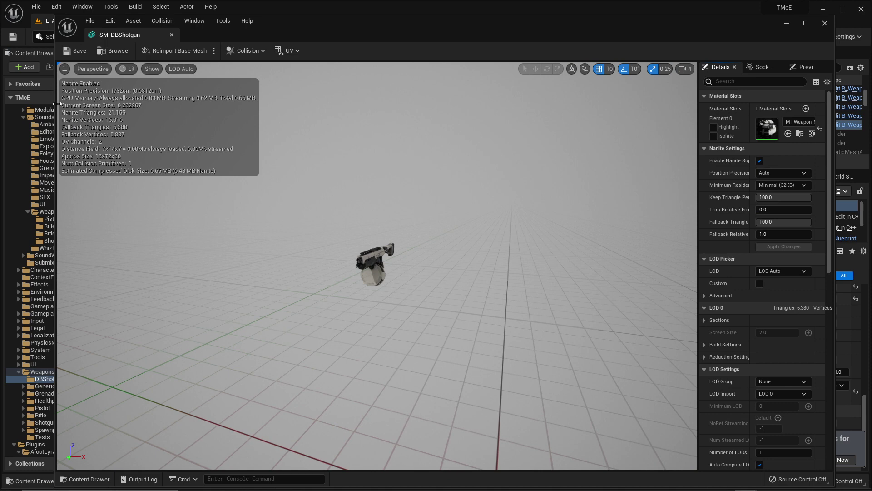
key("ctrl+s")
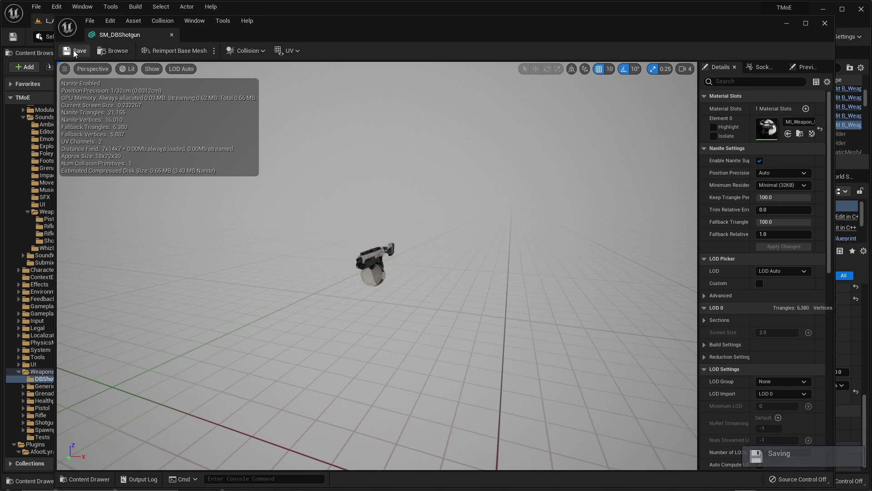
left_click(75, 52)
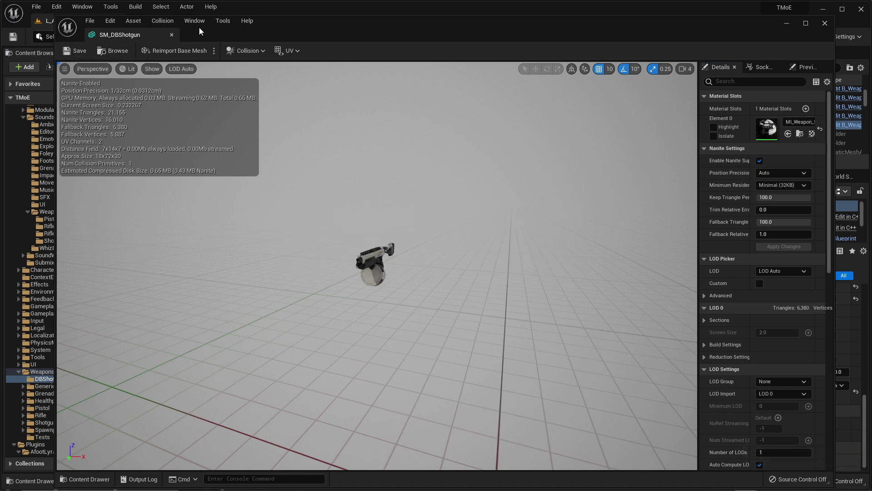
left_click(186, 55)
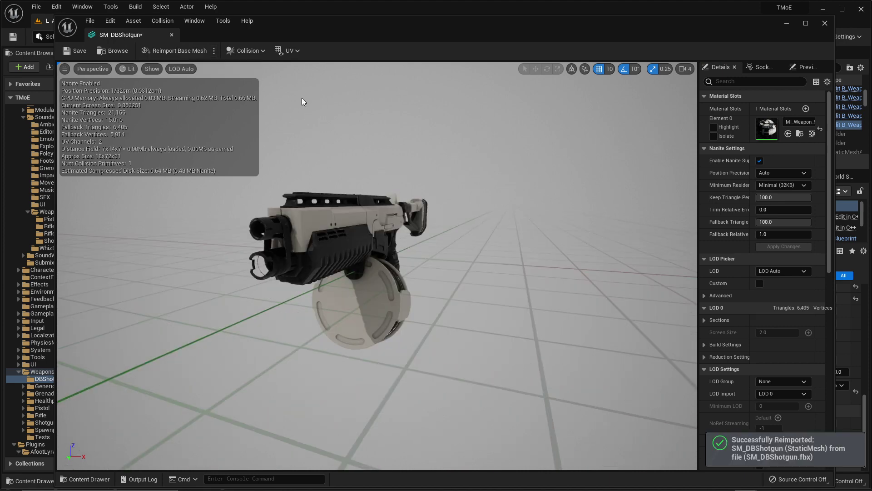
left_click(825, 23)
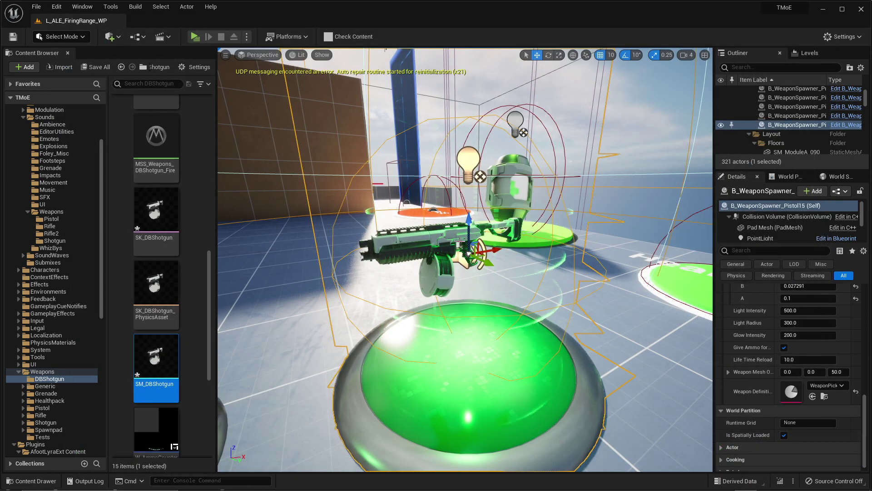
View the double-barrel shotgun spawner among its neighbours, and play the firing range level in a new window.
mouse_move(465, 260)
right_mouse_down()
mouse_move(491, 252)
mouse_move(490, 225)
mouse_move(480, 249)
mouse_move(450, 264)
right_mouse_up()
key("s")
right_click_drag(314, 83, 295, 83)
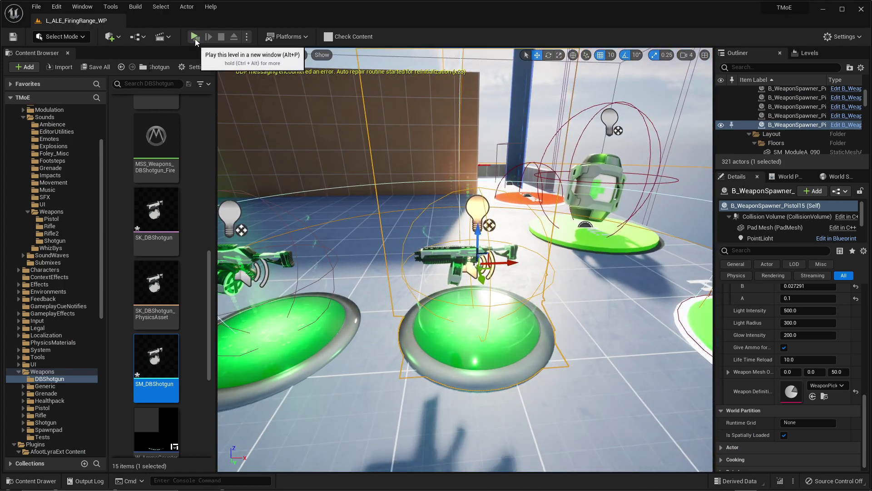
left_click(194, 36)
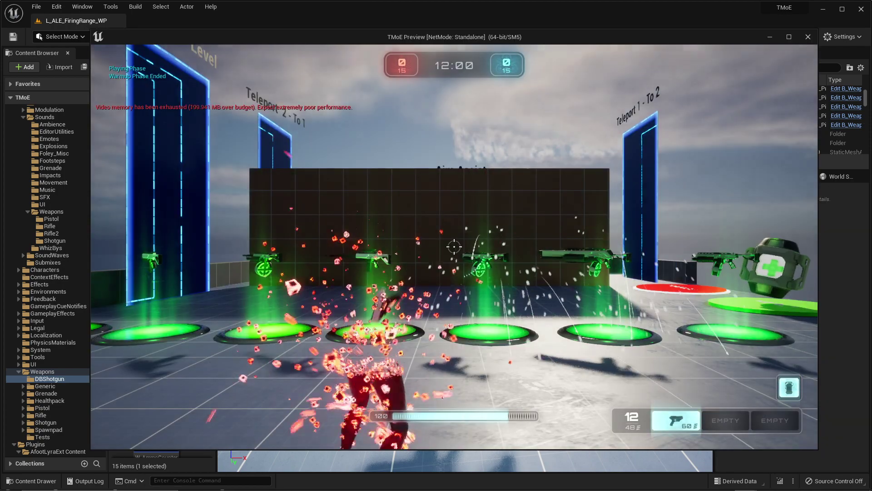
Pick up the double-barrel shotgun from its spawner and fire repeatedly at the brick wall until the magazine is empty.
key("w")
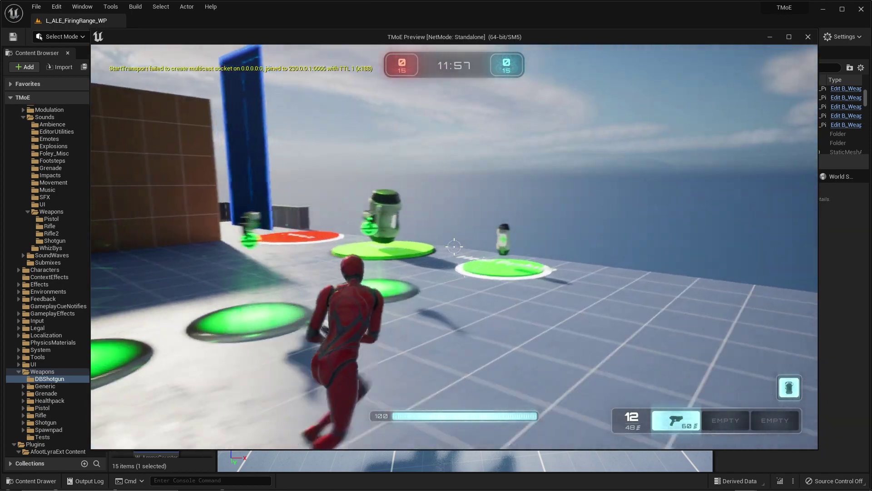
key("w")
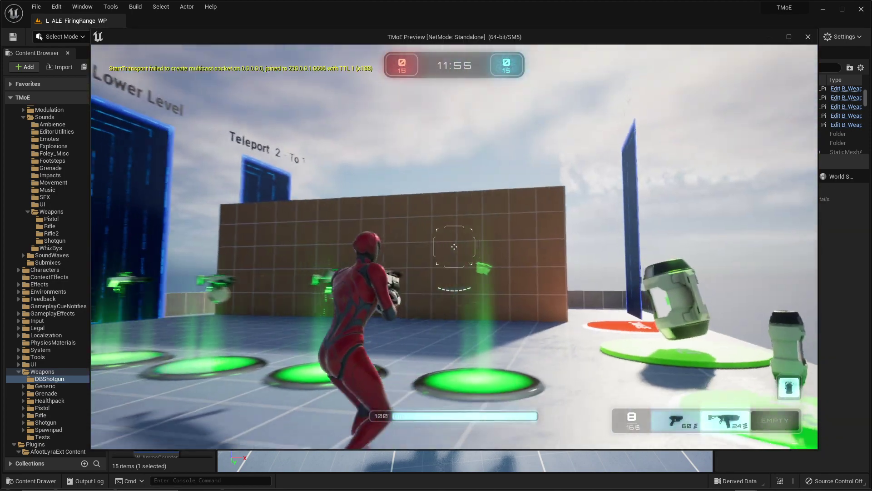
left_click(453, 247)
left_click(453, 247)
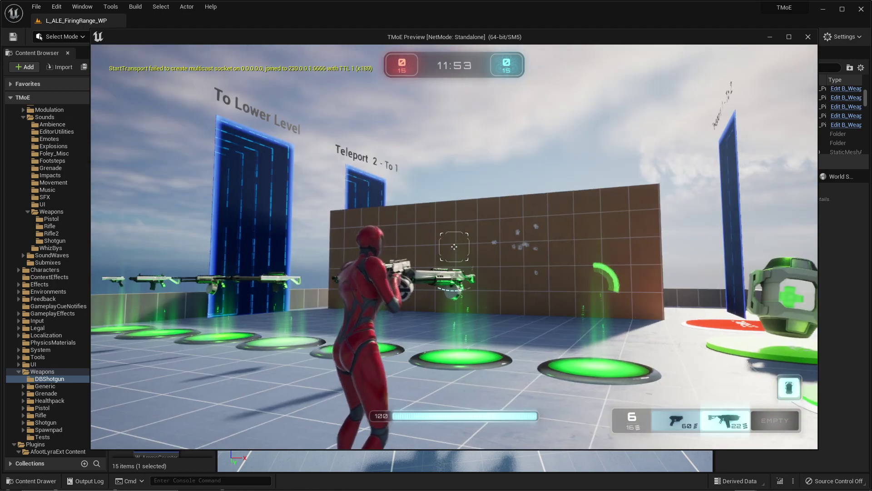
key("a")
left_click(454, 246)
left_click(454, 247)
left_click(454, 247)
left_click(454, 247)
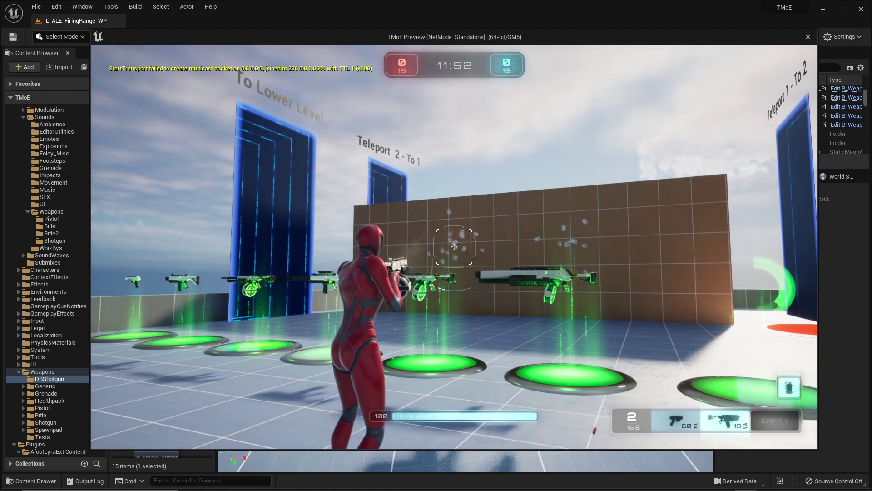
left_click(454, 247)
left_click(453, 246)
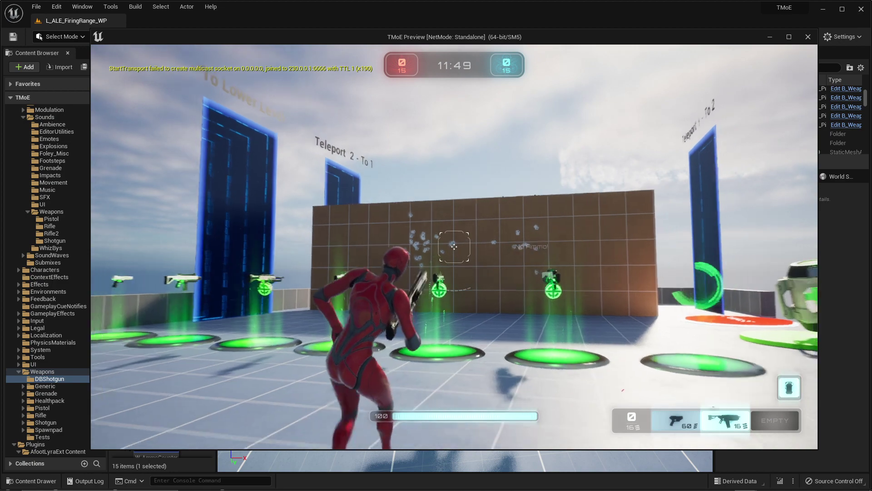
Reload the double-barrel shotgun, fire another full magazine at the wall, and end the standalone playtest.
key("r")
left_click(454, 247)
left_click(453, 246)
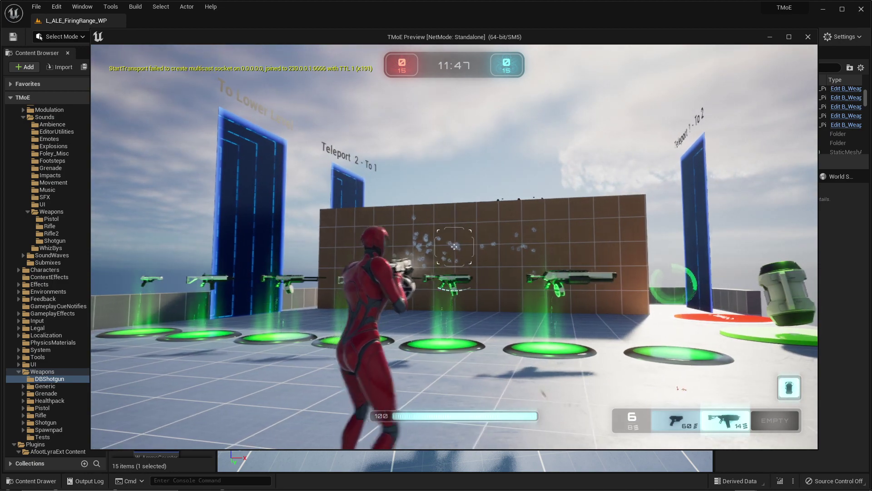
key("a")
left_click(453, 246)
left_click(454, 247)
left_click(454, 247)
left_click(454, 246)
left_click(454, 246)
left_click(454, 247)
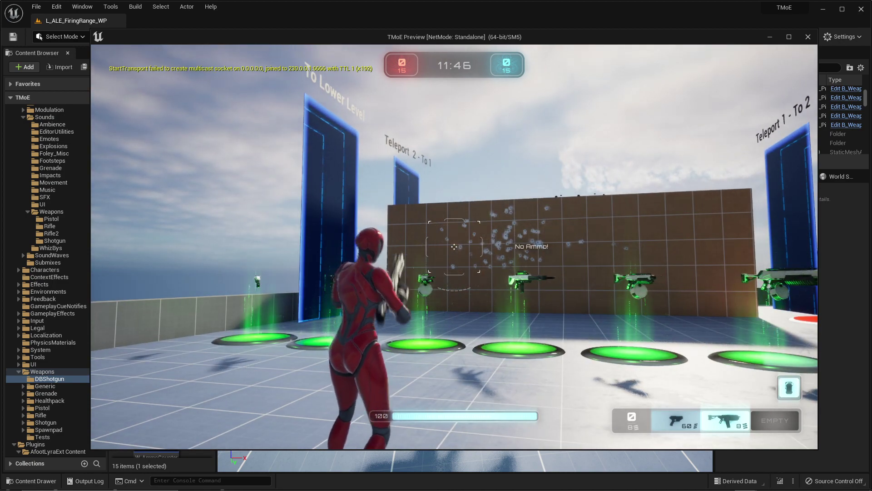
key("Escape")
left_click(464, 276)
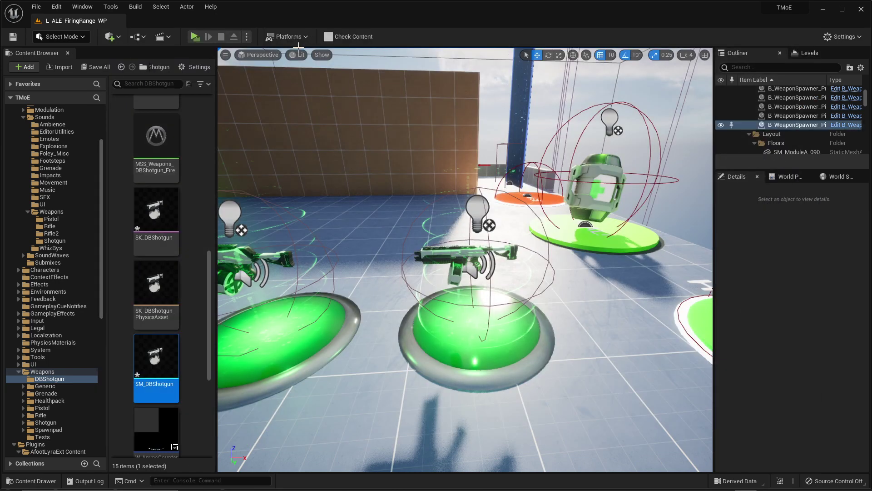
Set the net mode to Play As Listen Server and play the firing range level in new editor windows.
left_click(247, 36)
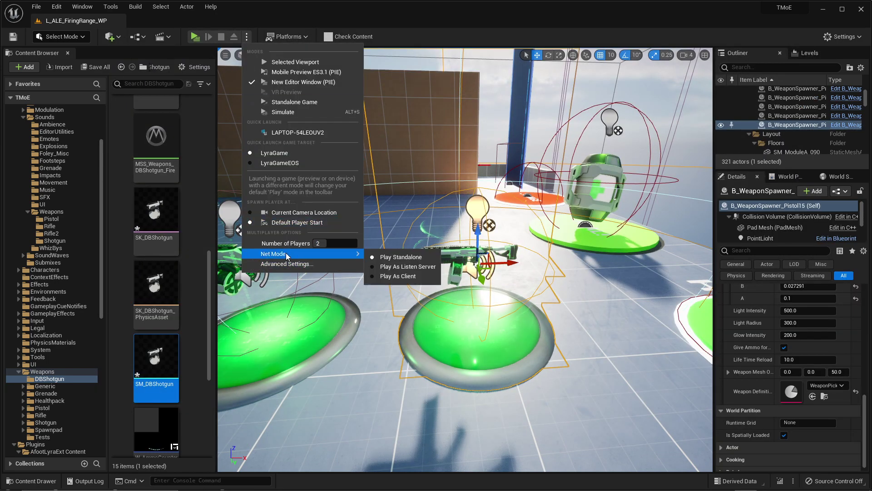
left_click(401, 276)
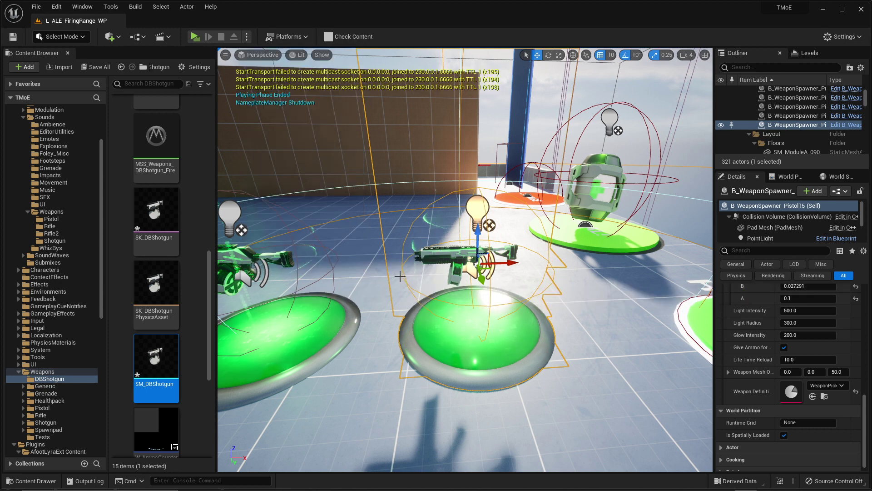
left_click(248, 37)
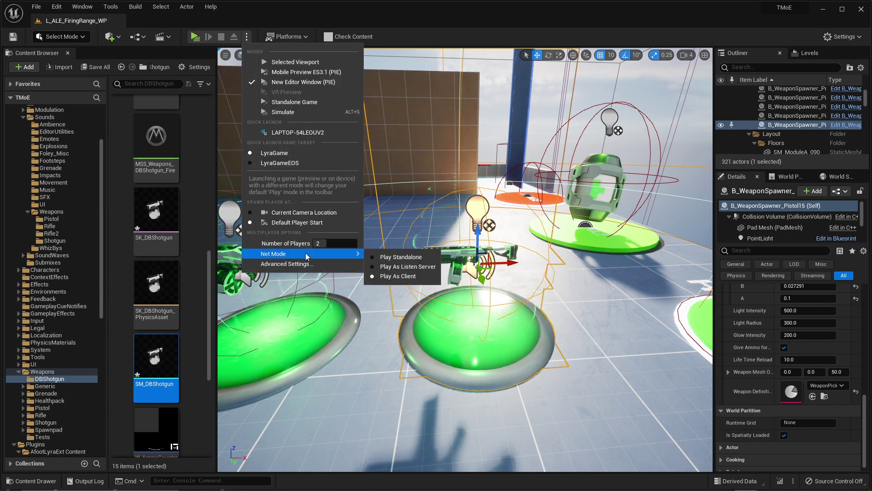
left_click(402, 266)
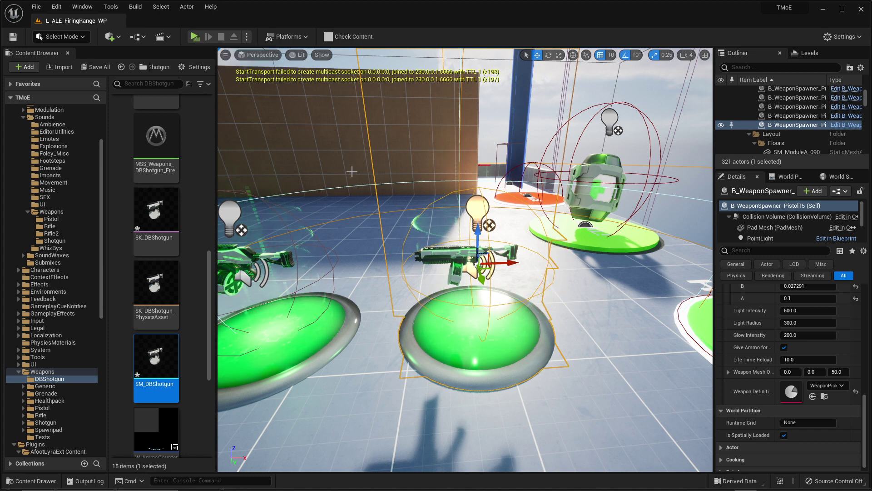
mouse_move(535, 487)
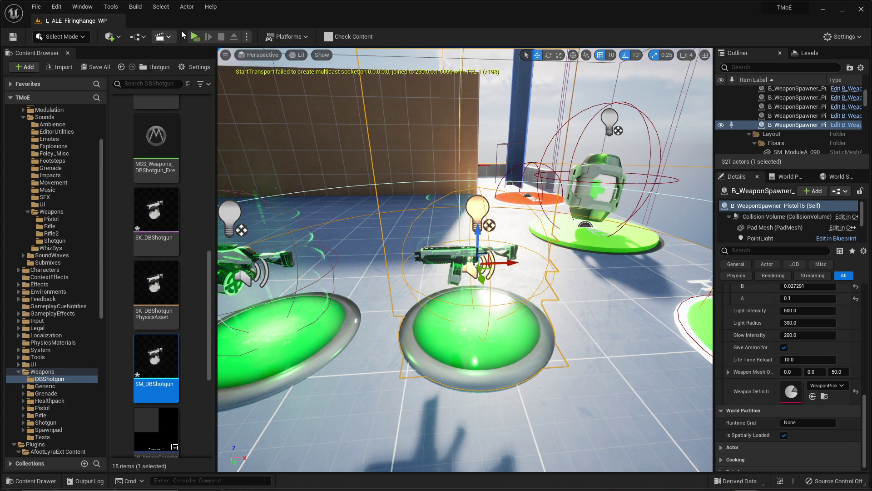
left_click(195, 37)
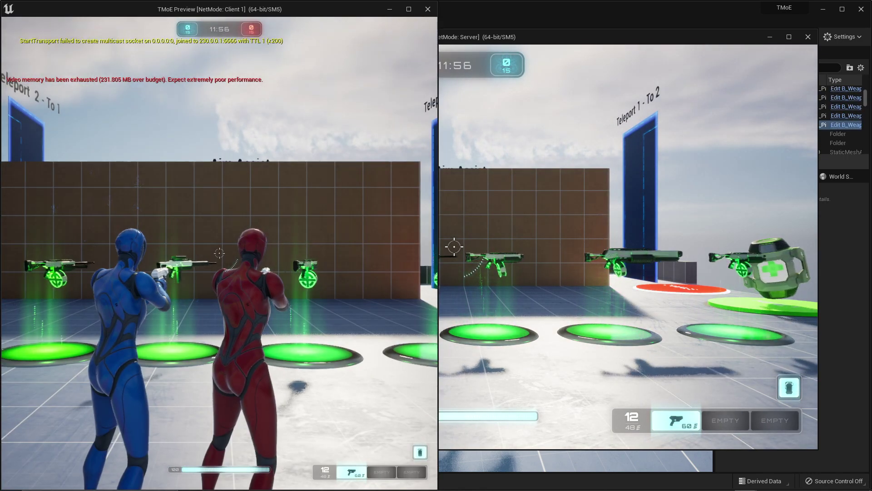
In the client game window, collect the double-barrel shotgun and shoot the red server player with it.
key("d")
key("w")
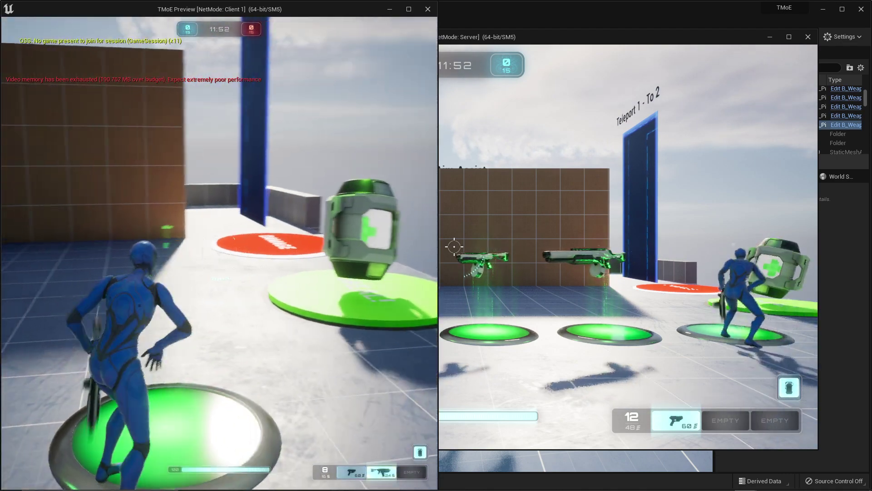
key("a")
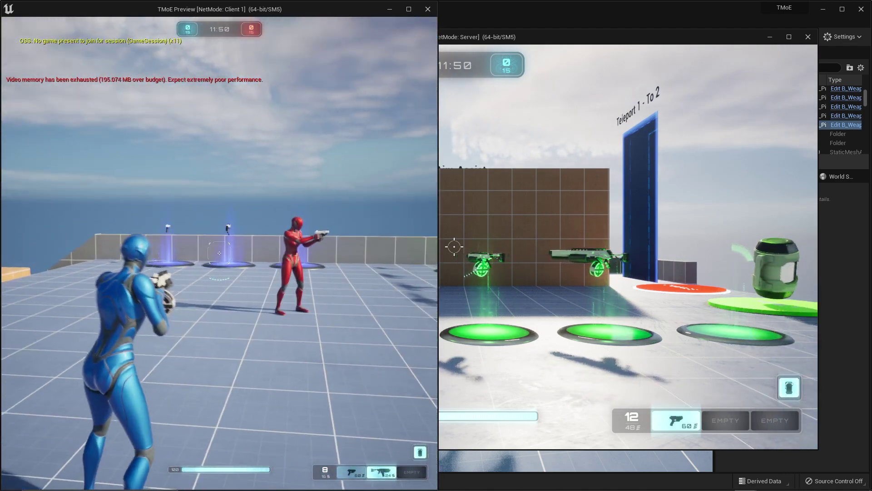
key("w")
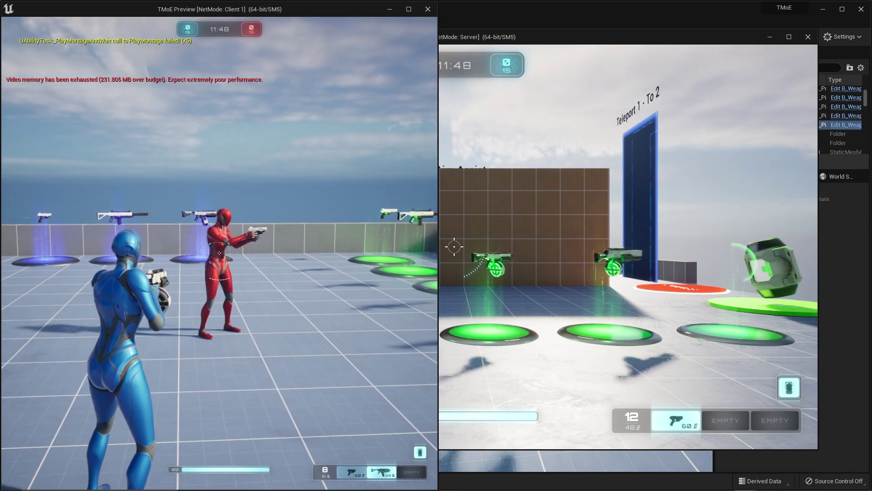
left_click(219, 253)
left_click(219, 253)
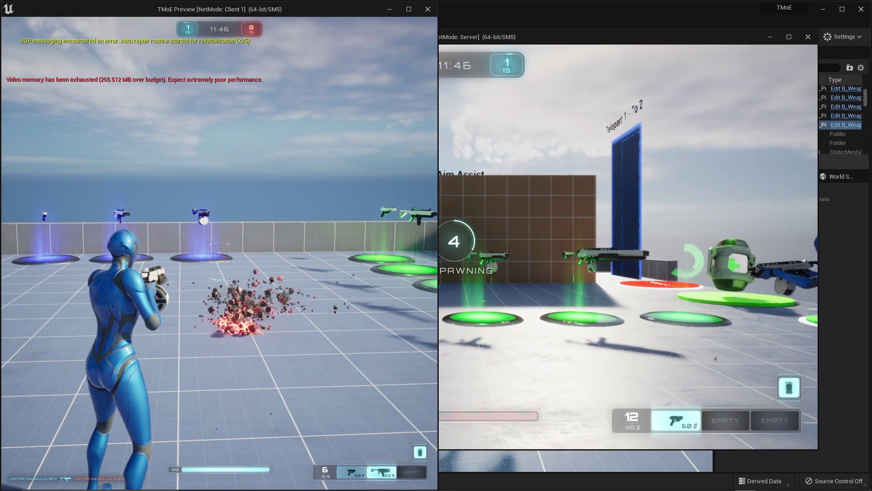
As the blue client player, pick up another weapon, shoot the respawned red player, and walk back to the green spawners.
key("w")
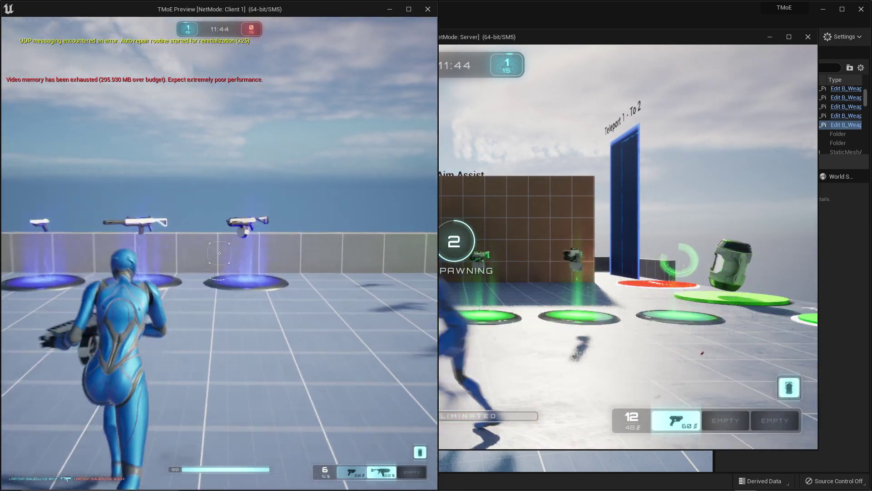
key("w")
key("w")
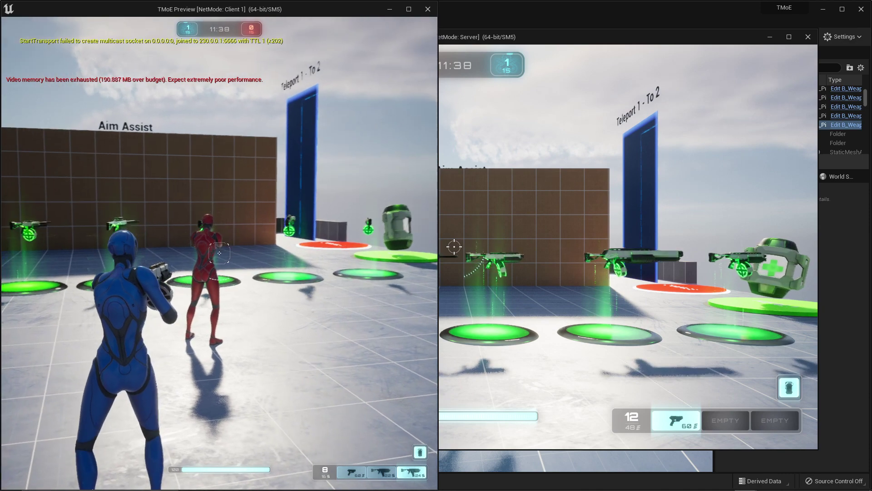
left_click(219, 253)
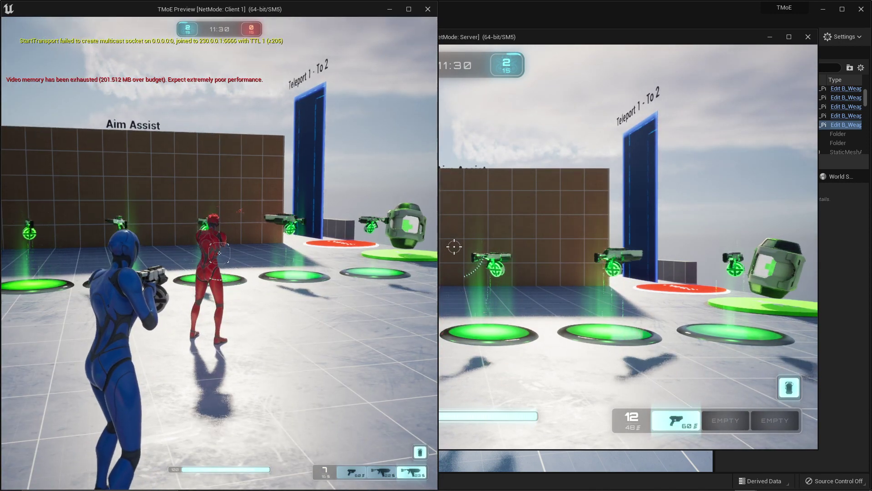
left_click(219, 252)
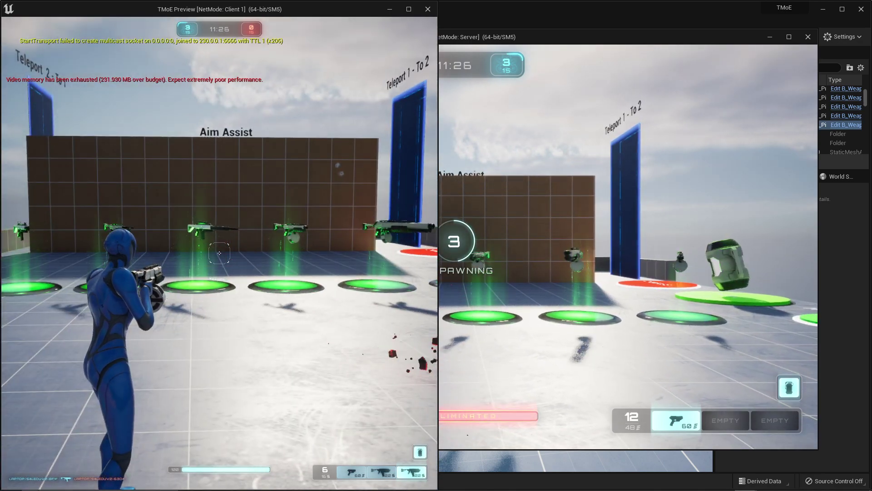
key("w")
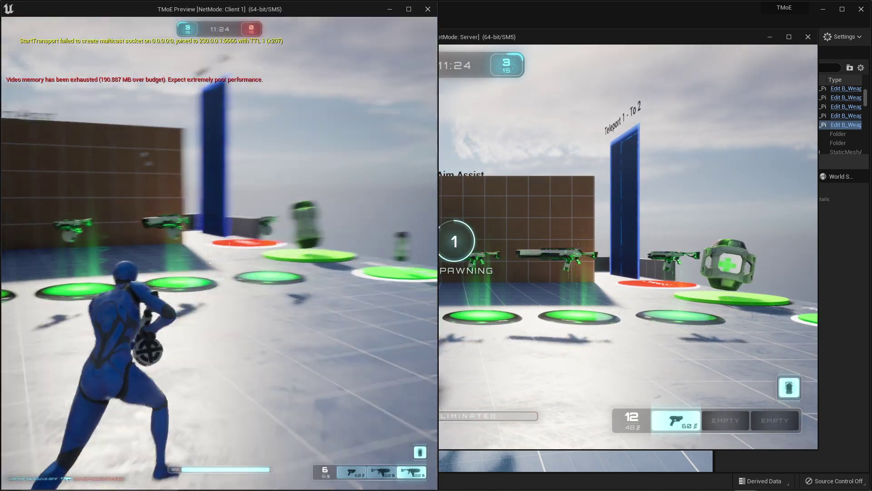
key("s")
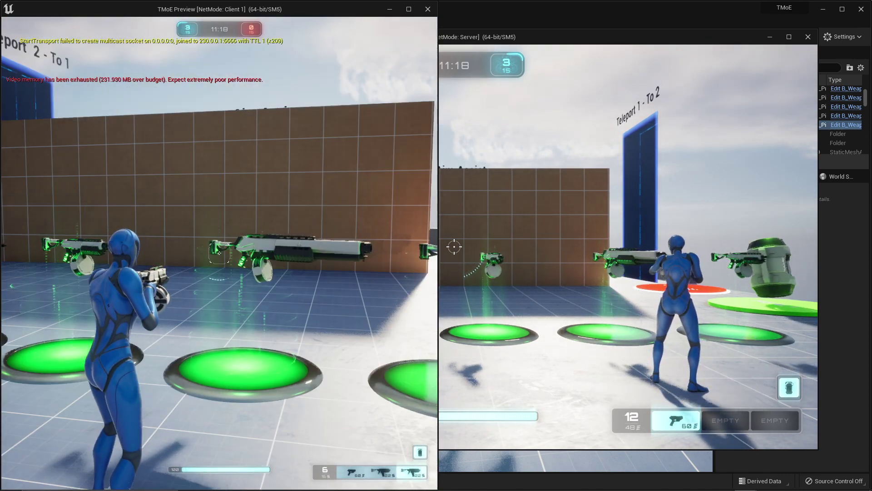
Switch to the server game window, pick up a weapon from a middle spawner, and shoot the blue client player.
key("alt+Tab")
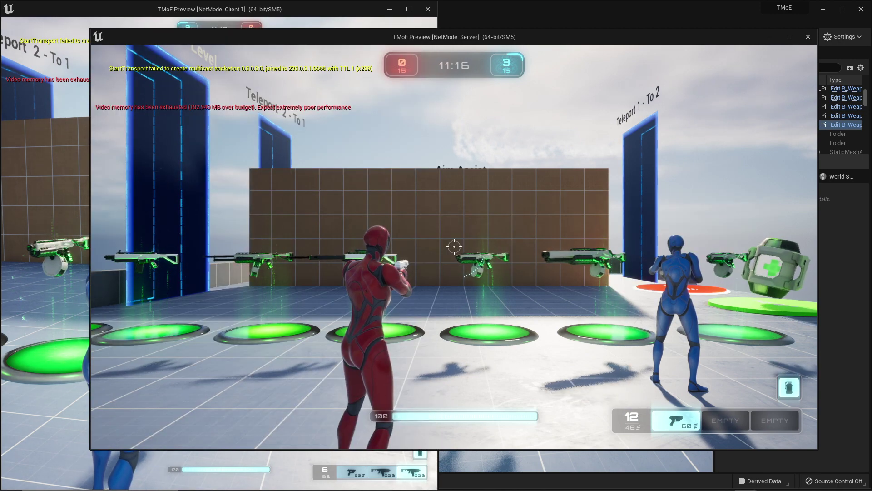
key("Escape")
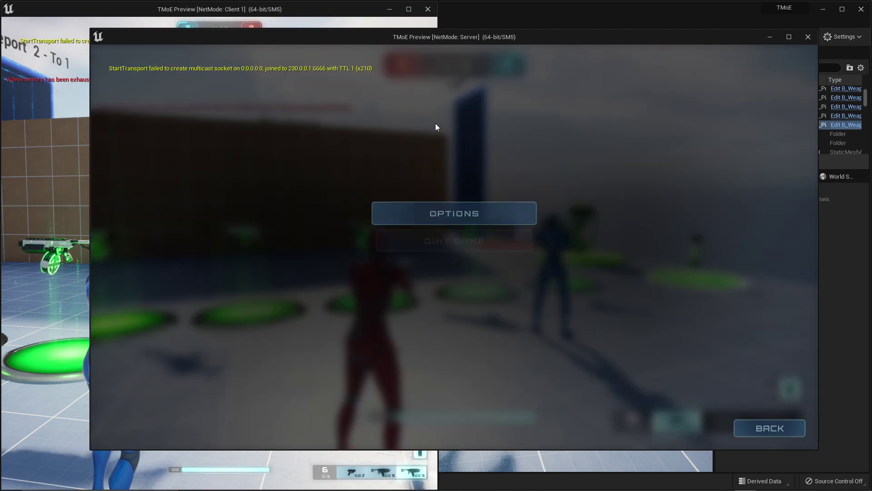
key("Escape")
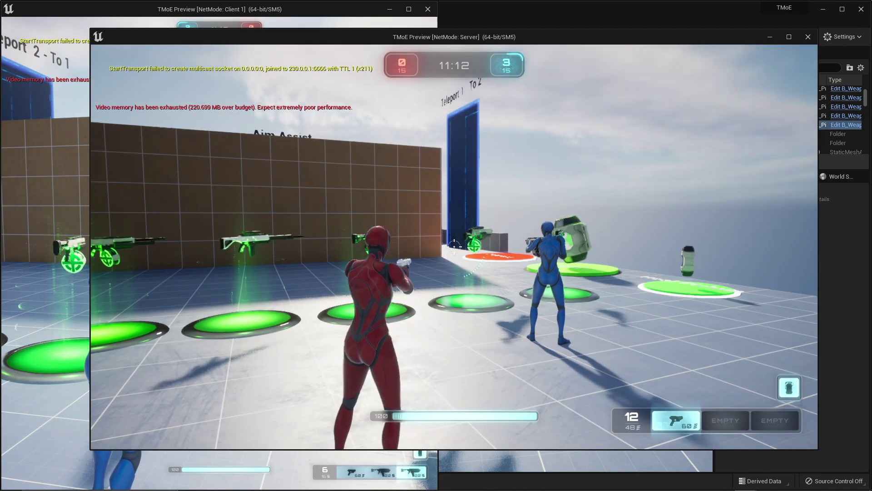
key("w")
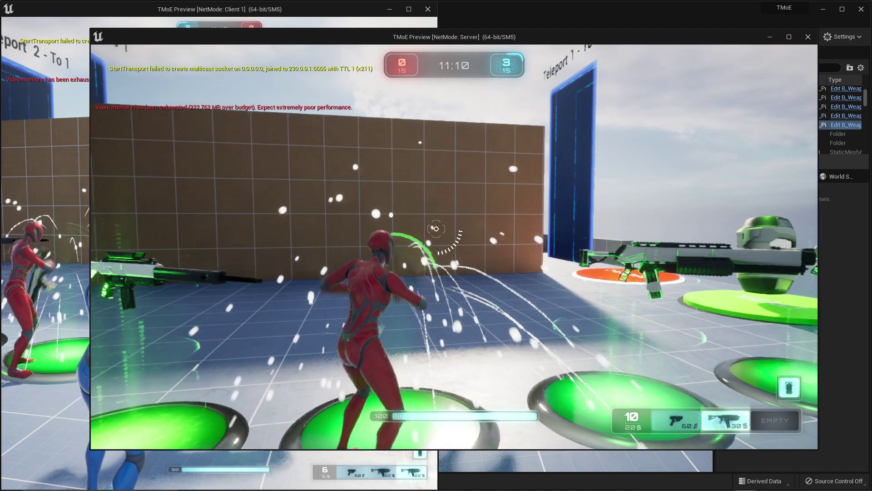
key("s")
key("s")
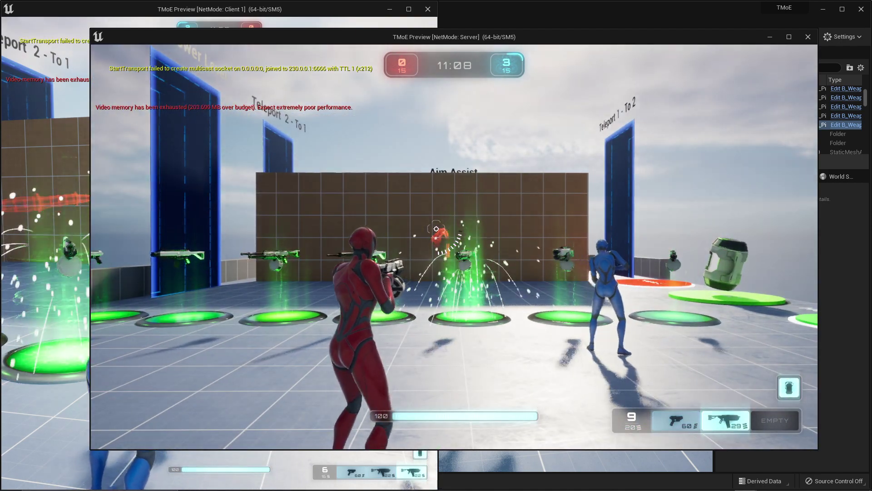
left_click(436, 229)
left_click(436, 228)
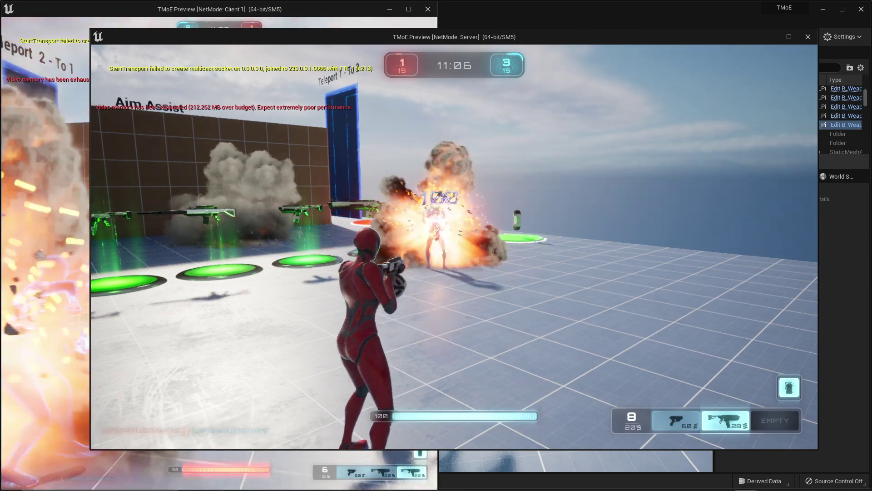
As the red server player, collect a second spawner weapon and fire it several times at the brick wall.
key("w")
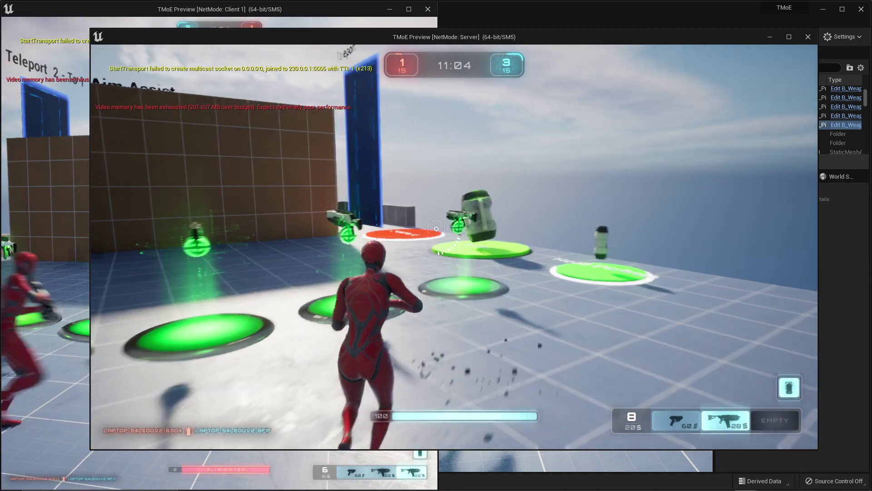
key("w")
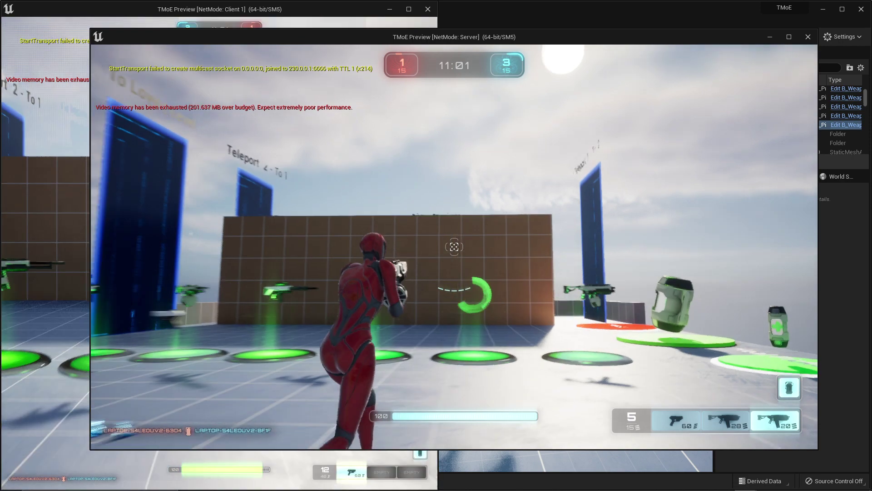
left_click(454, 247)
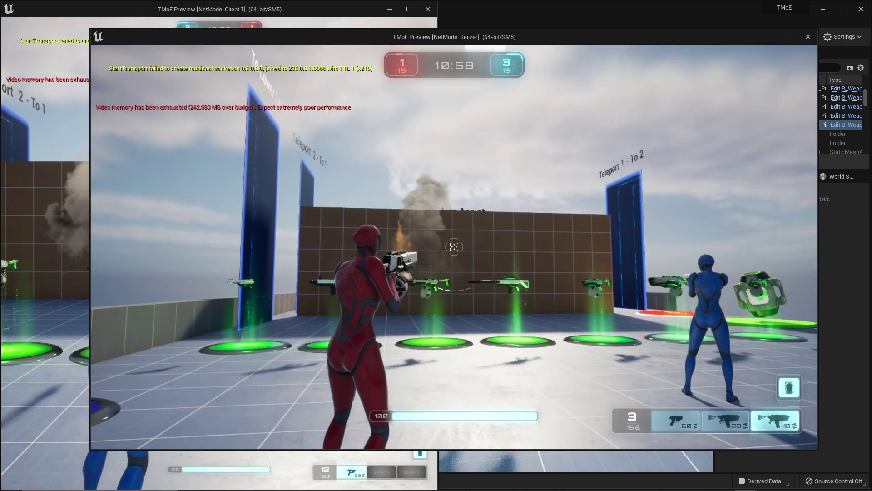
left_click(454, 246)
left_click(454, 247)
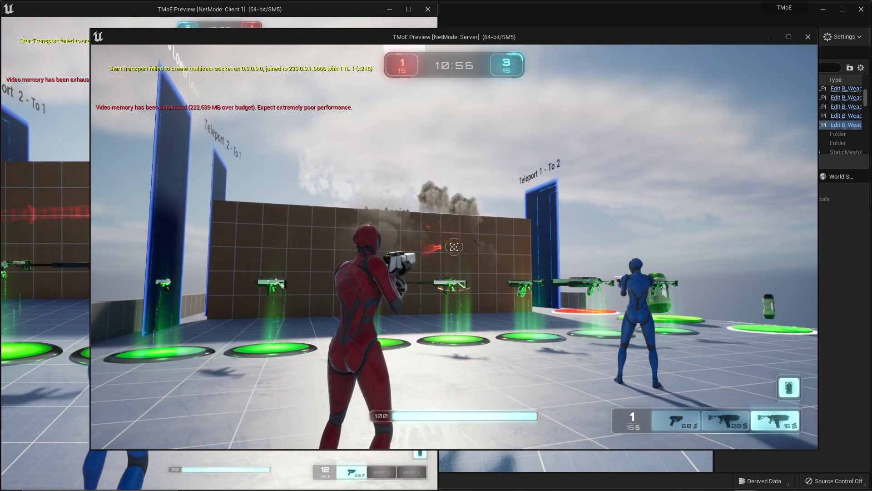
key("w")
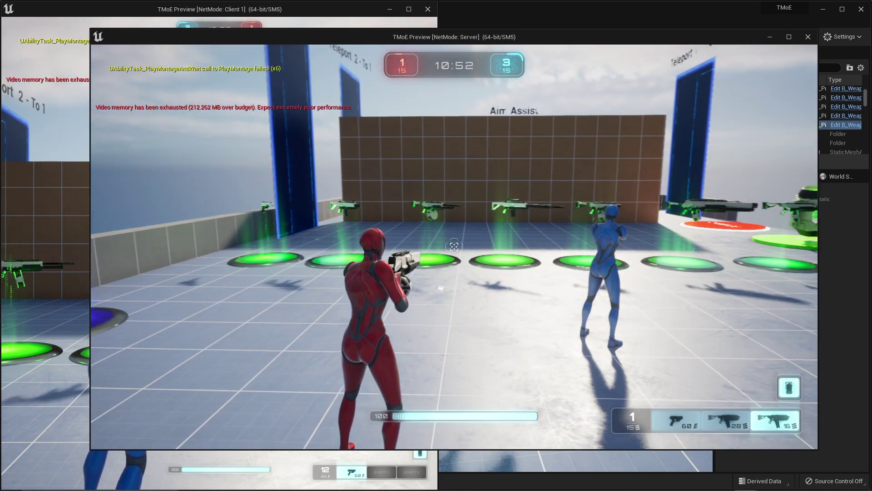
Walk the red server player past the spawners towards the health pickups and back, and quit the multiplayer playtest.
key("d")
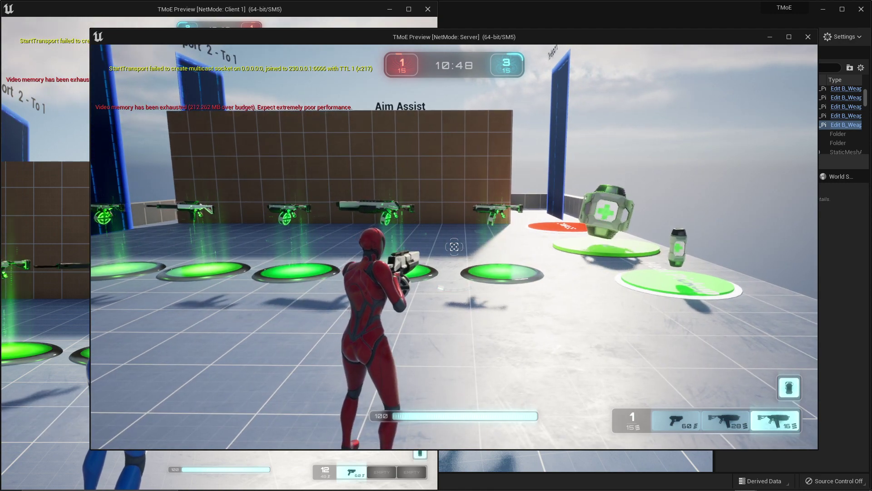
key("a")
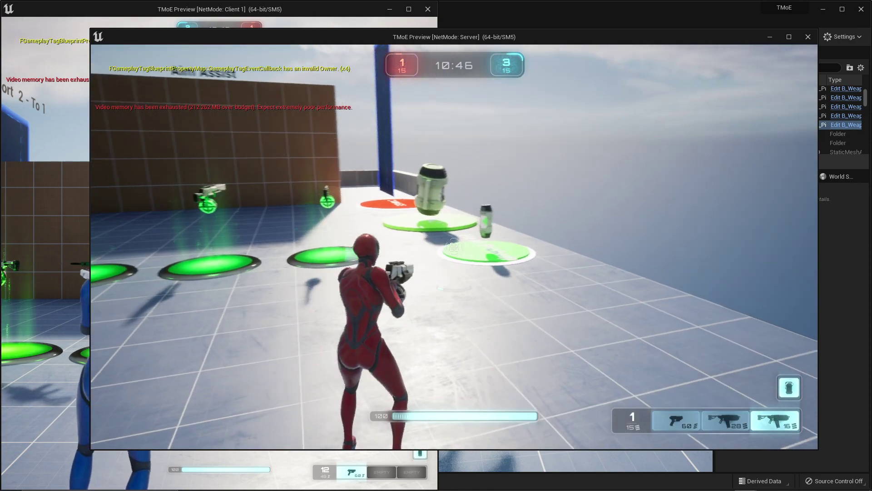
key("w")
key("w")
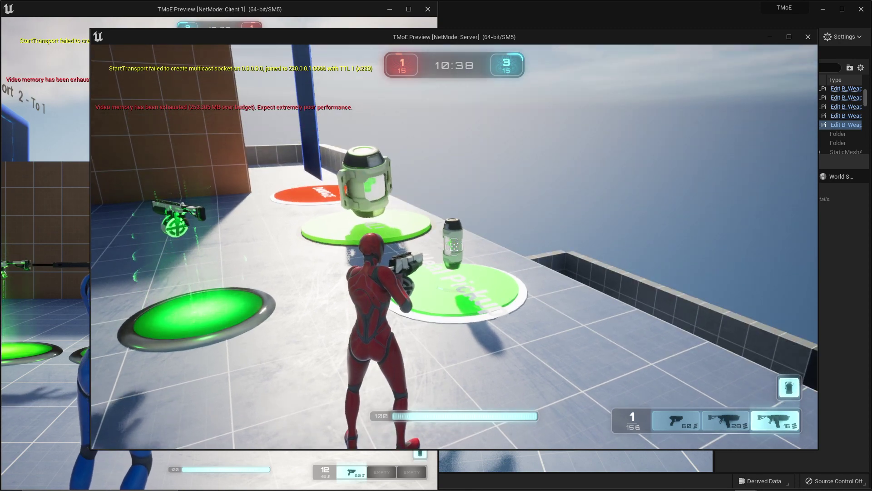
key("s")
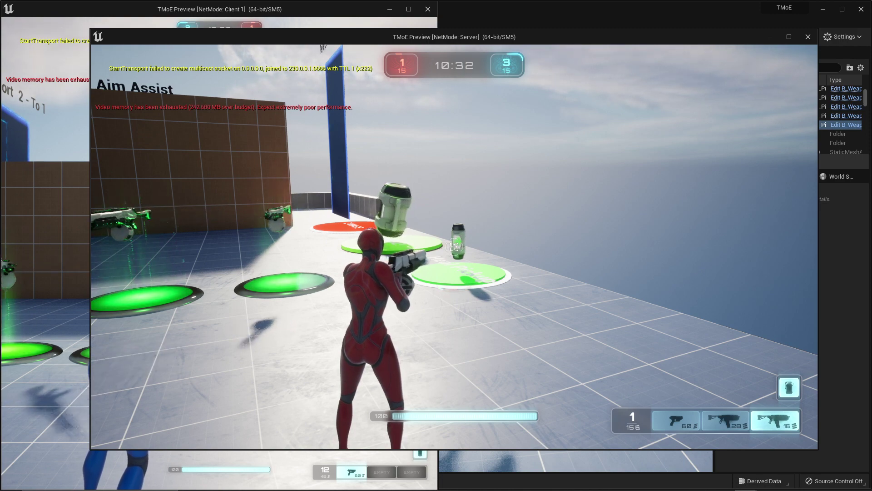
key("s")
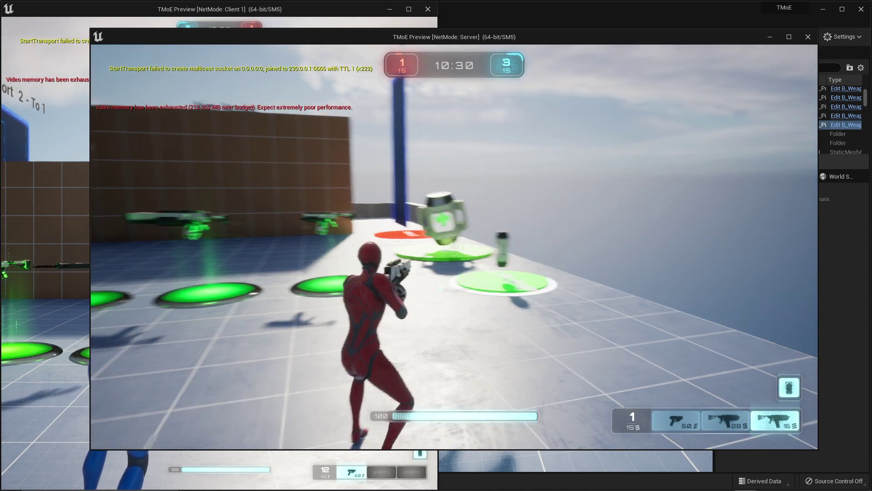
key("Escape")
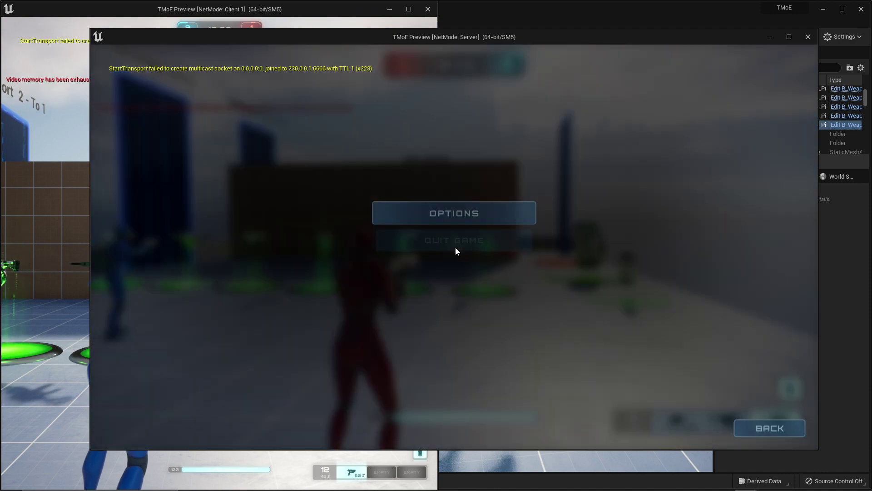
left_click(467, 272)
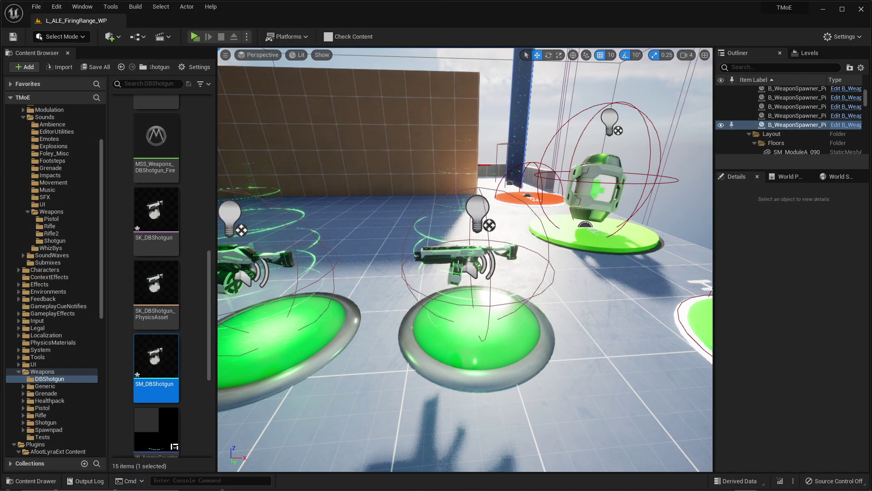
Select the weapon spawner nearest the health pickups and widen the level viewport on both sides to show the whole spawner row.
left_click_drag(216, 290, 147, 290)
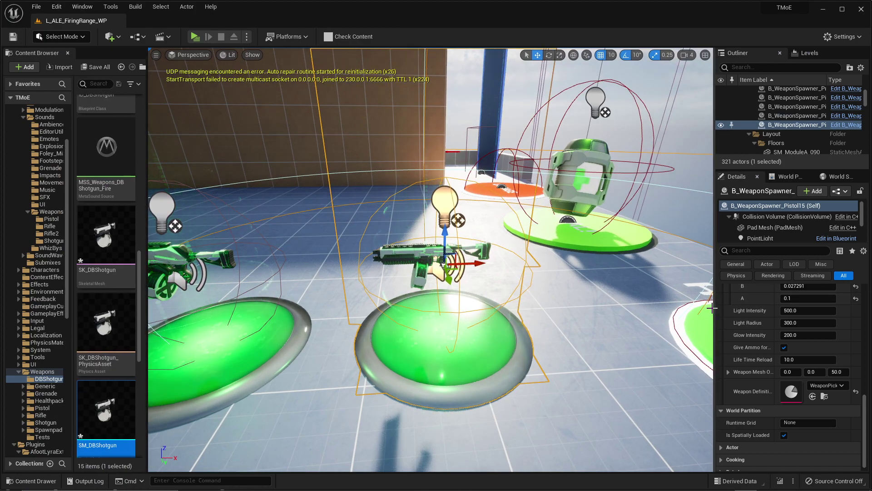
left_click_drag(712, 308, 730, 308)
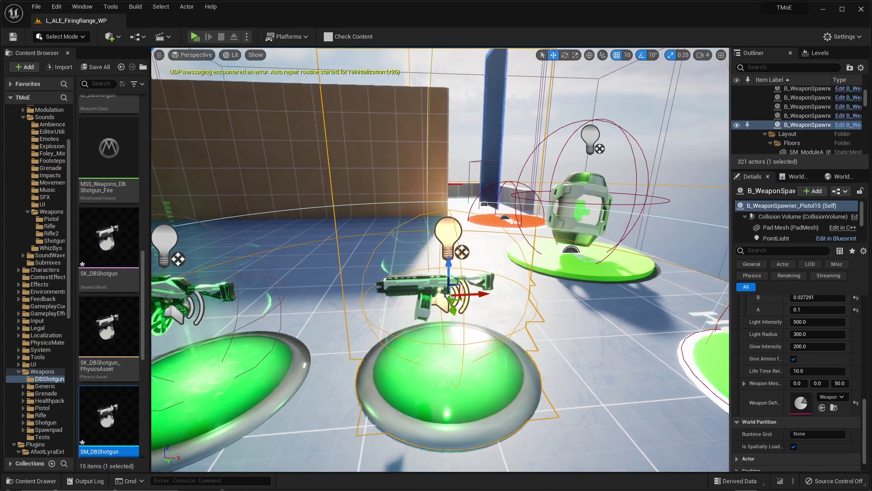
scroll(439, 259, "down", 10)
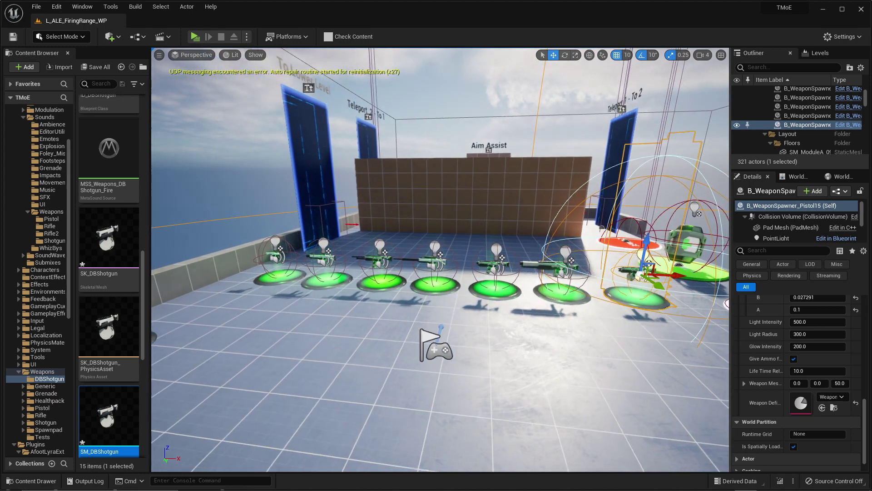
scroll(440, 259, "down", 3)
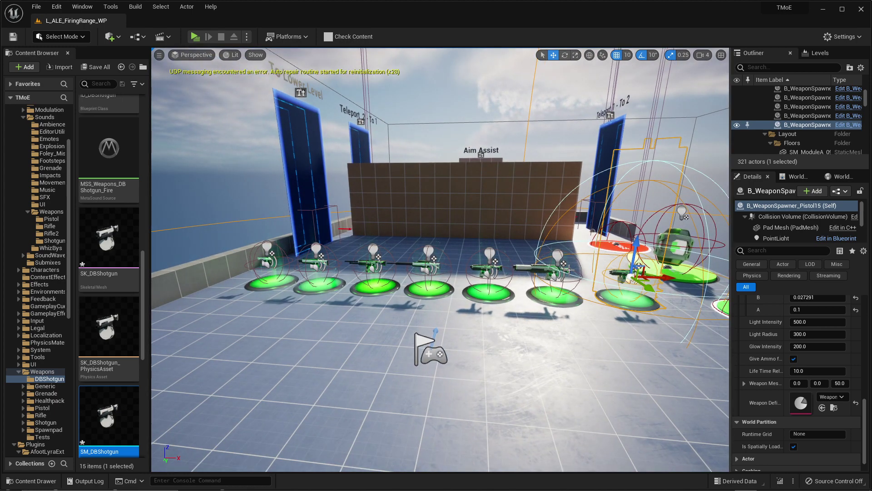